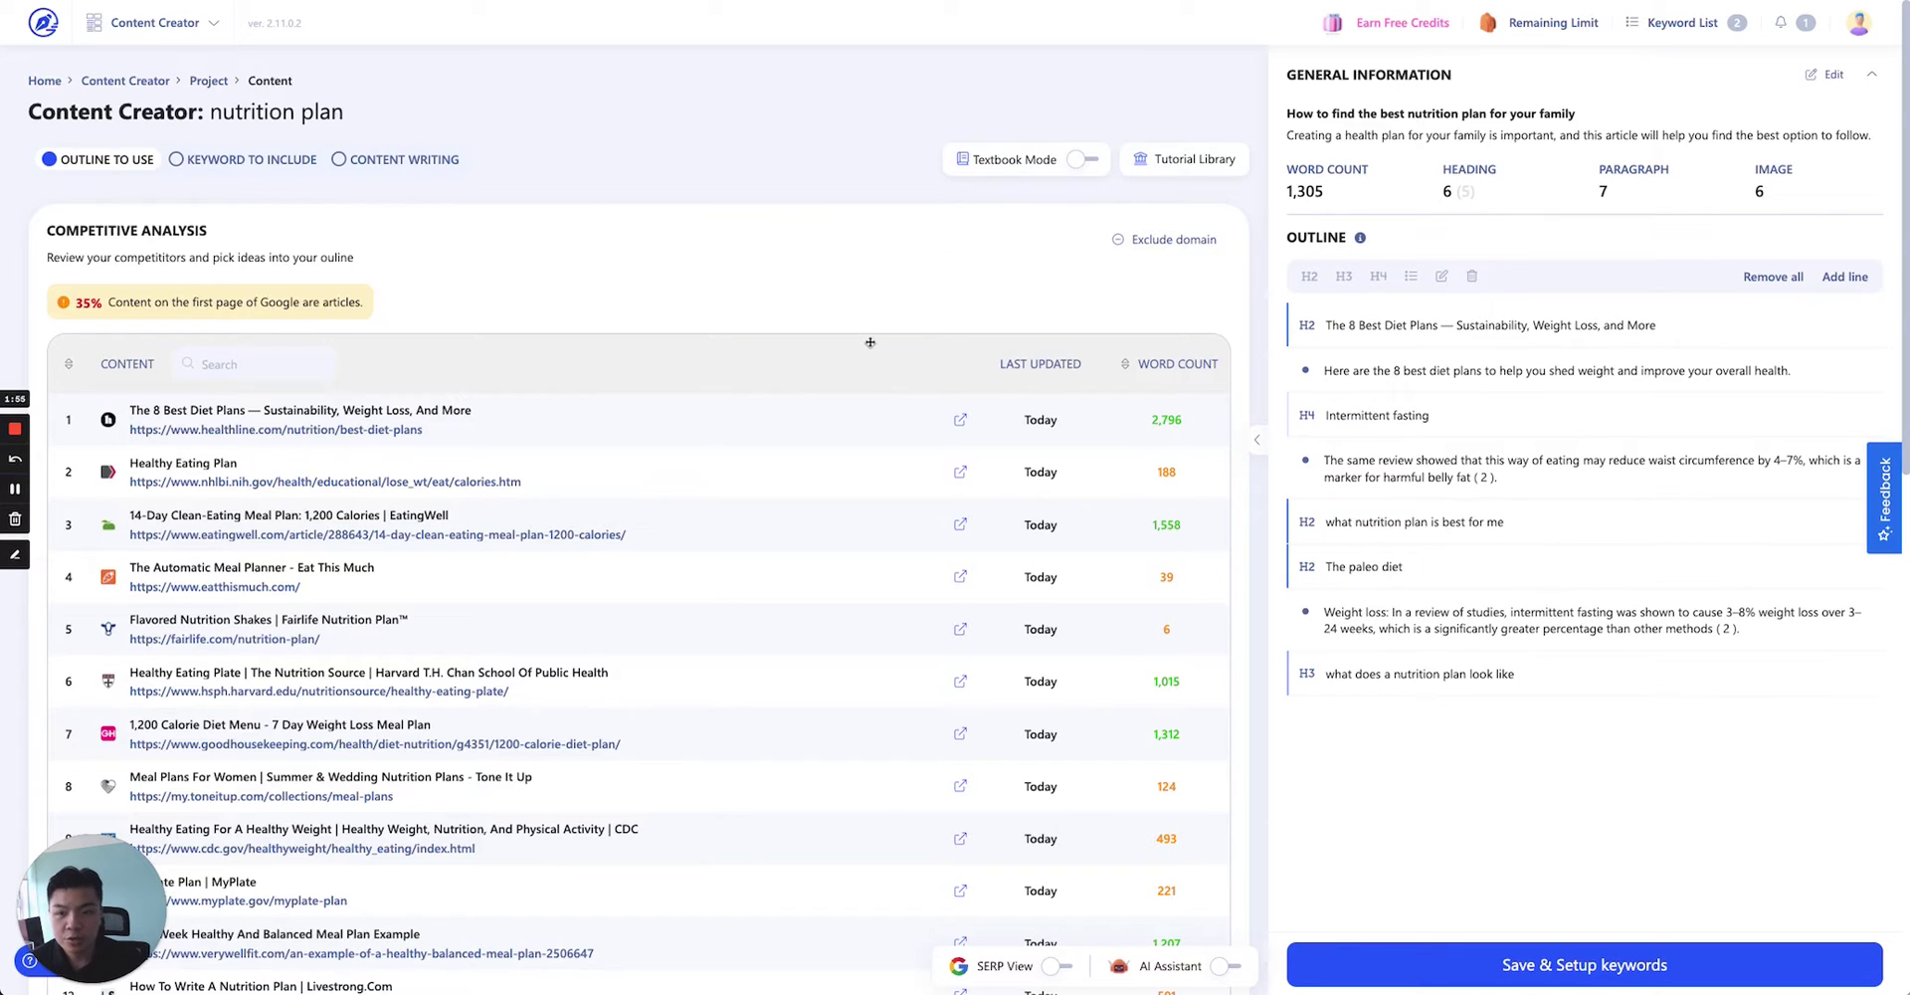
Turn on the AI Assistant and leave the blog description variants for the Playground template list.
scroll(927, 398, down, 6)
scroll(930, 427, up, 6)
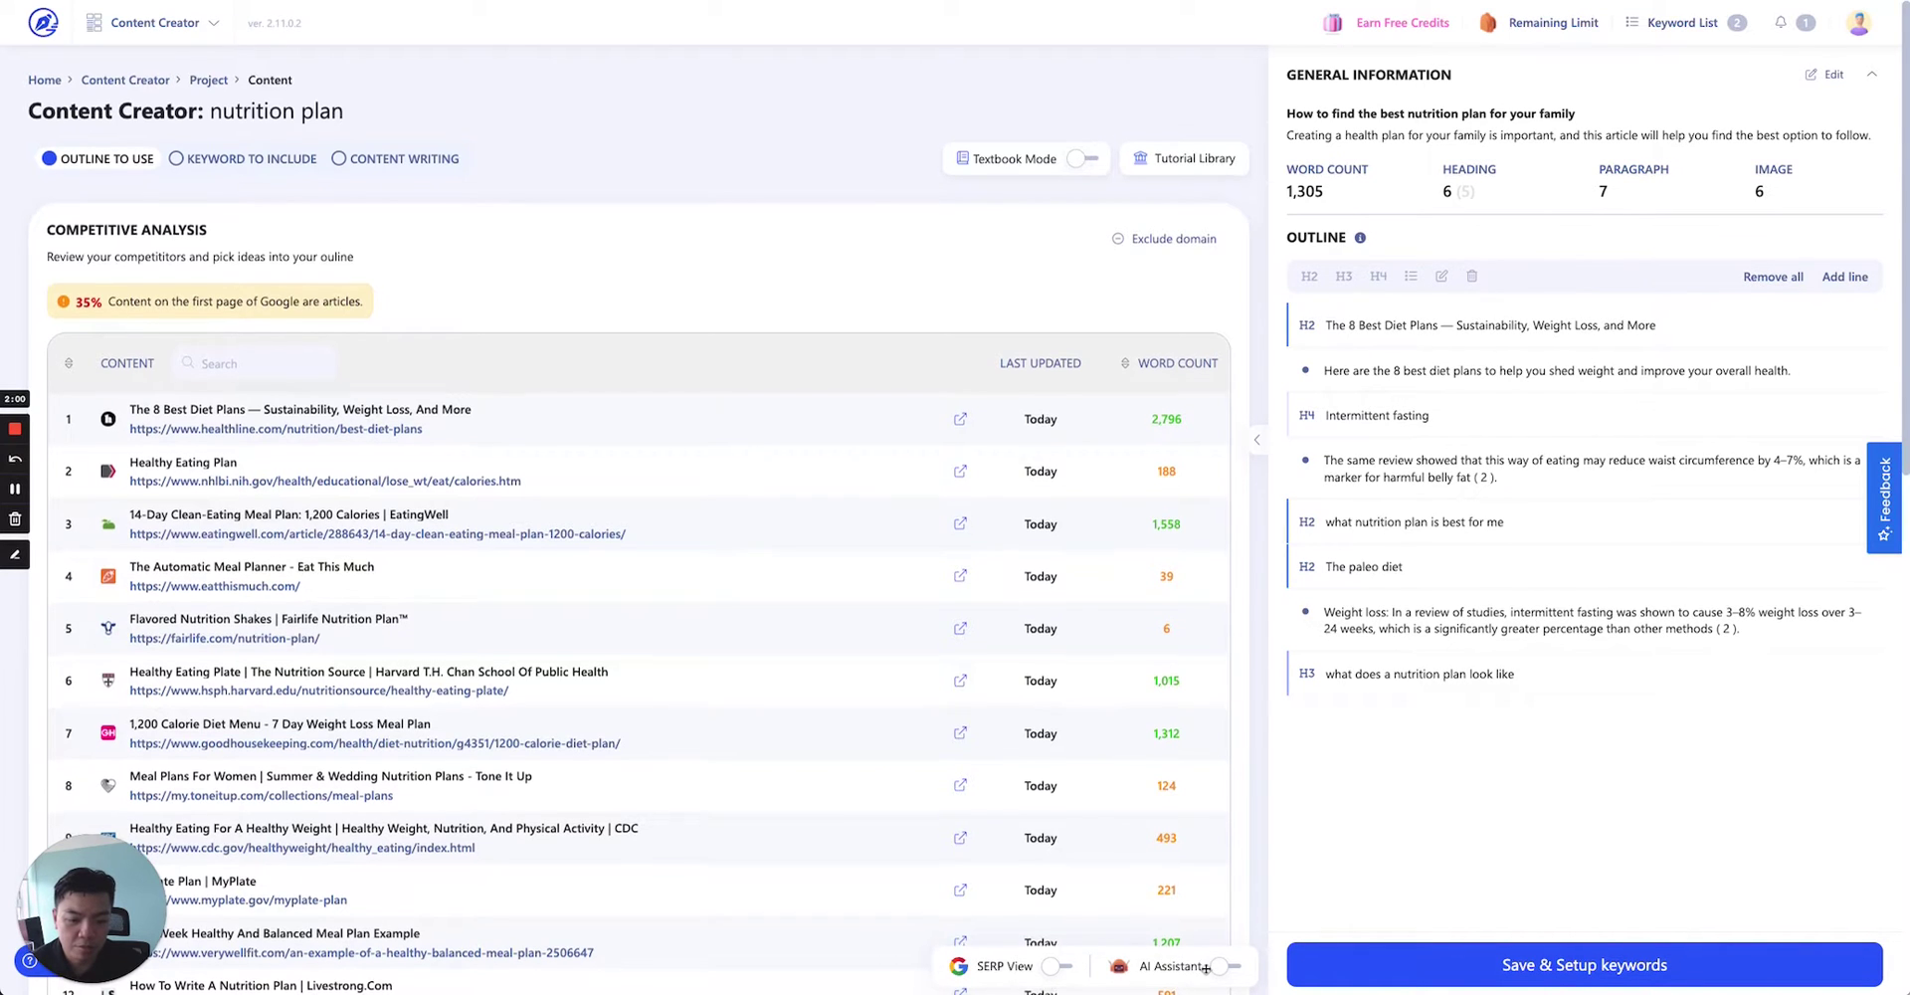
scroll(1188, 969, down, 1)
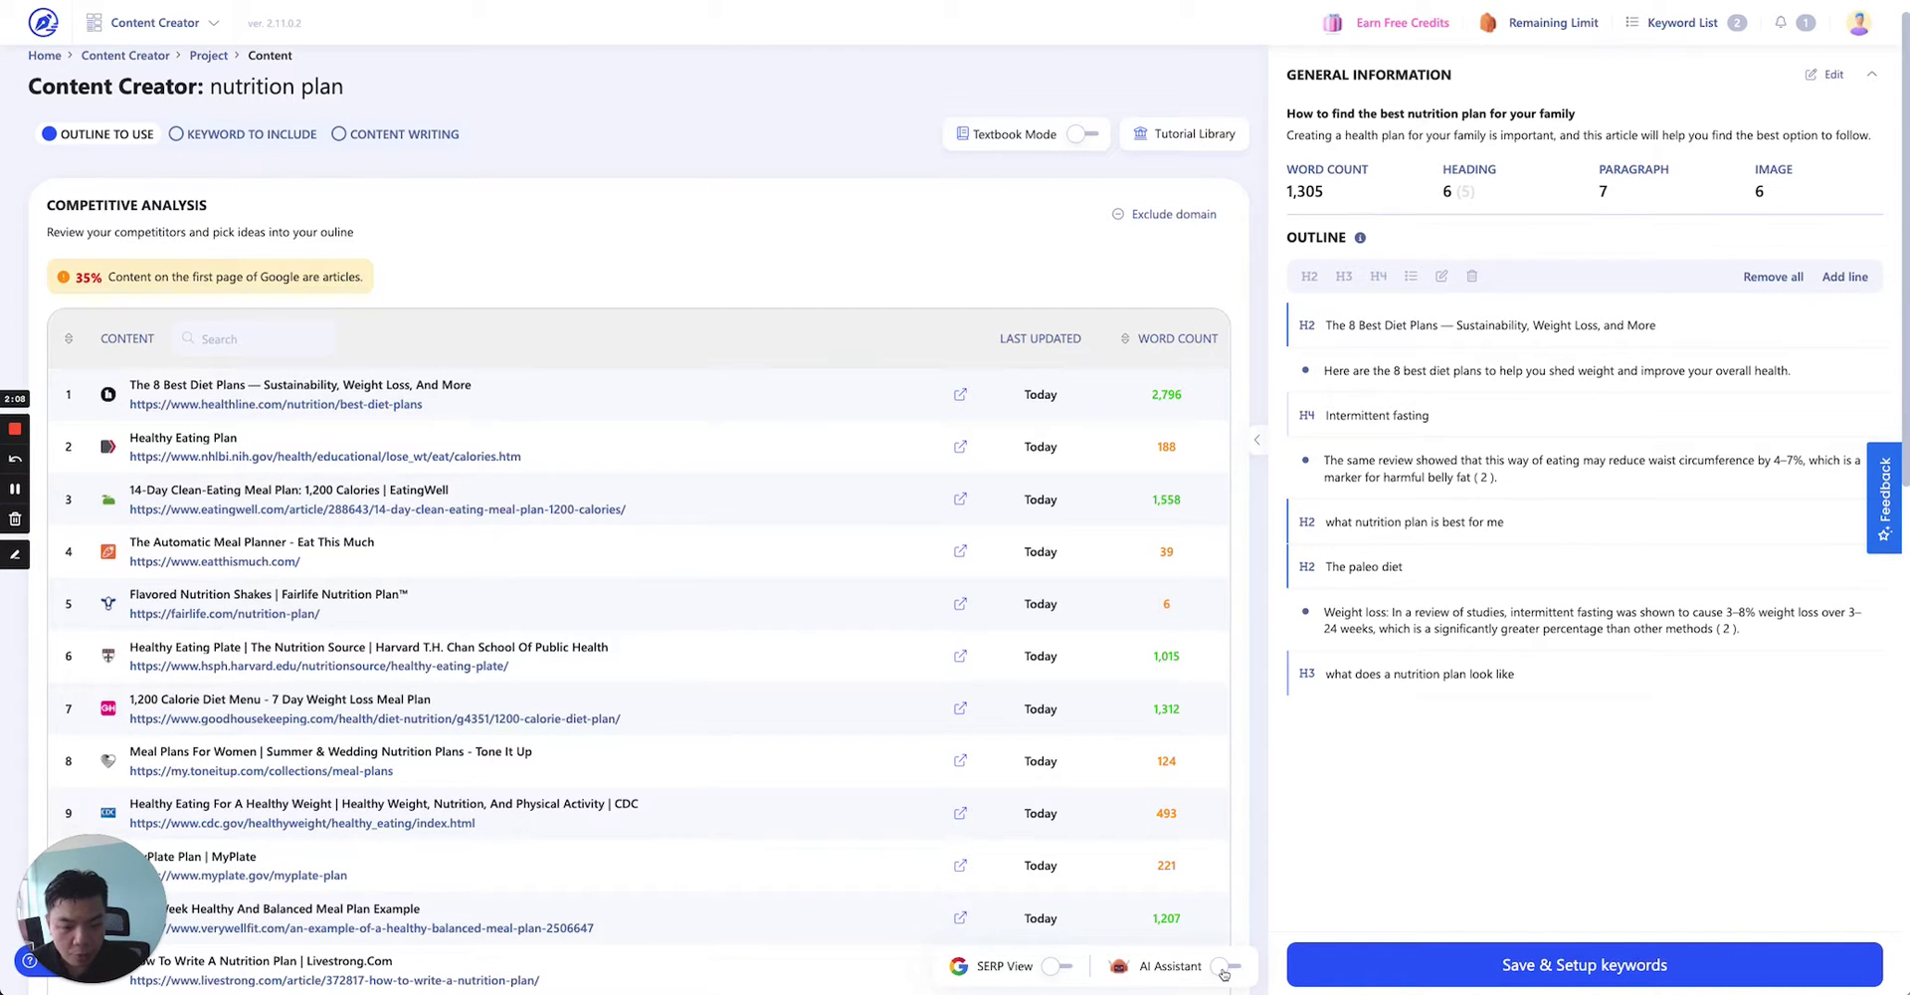
click(1224, 970)
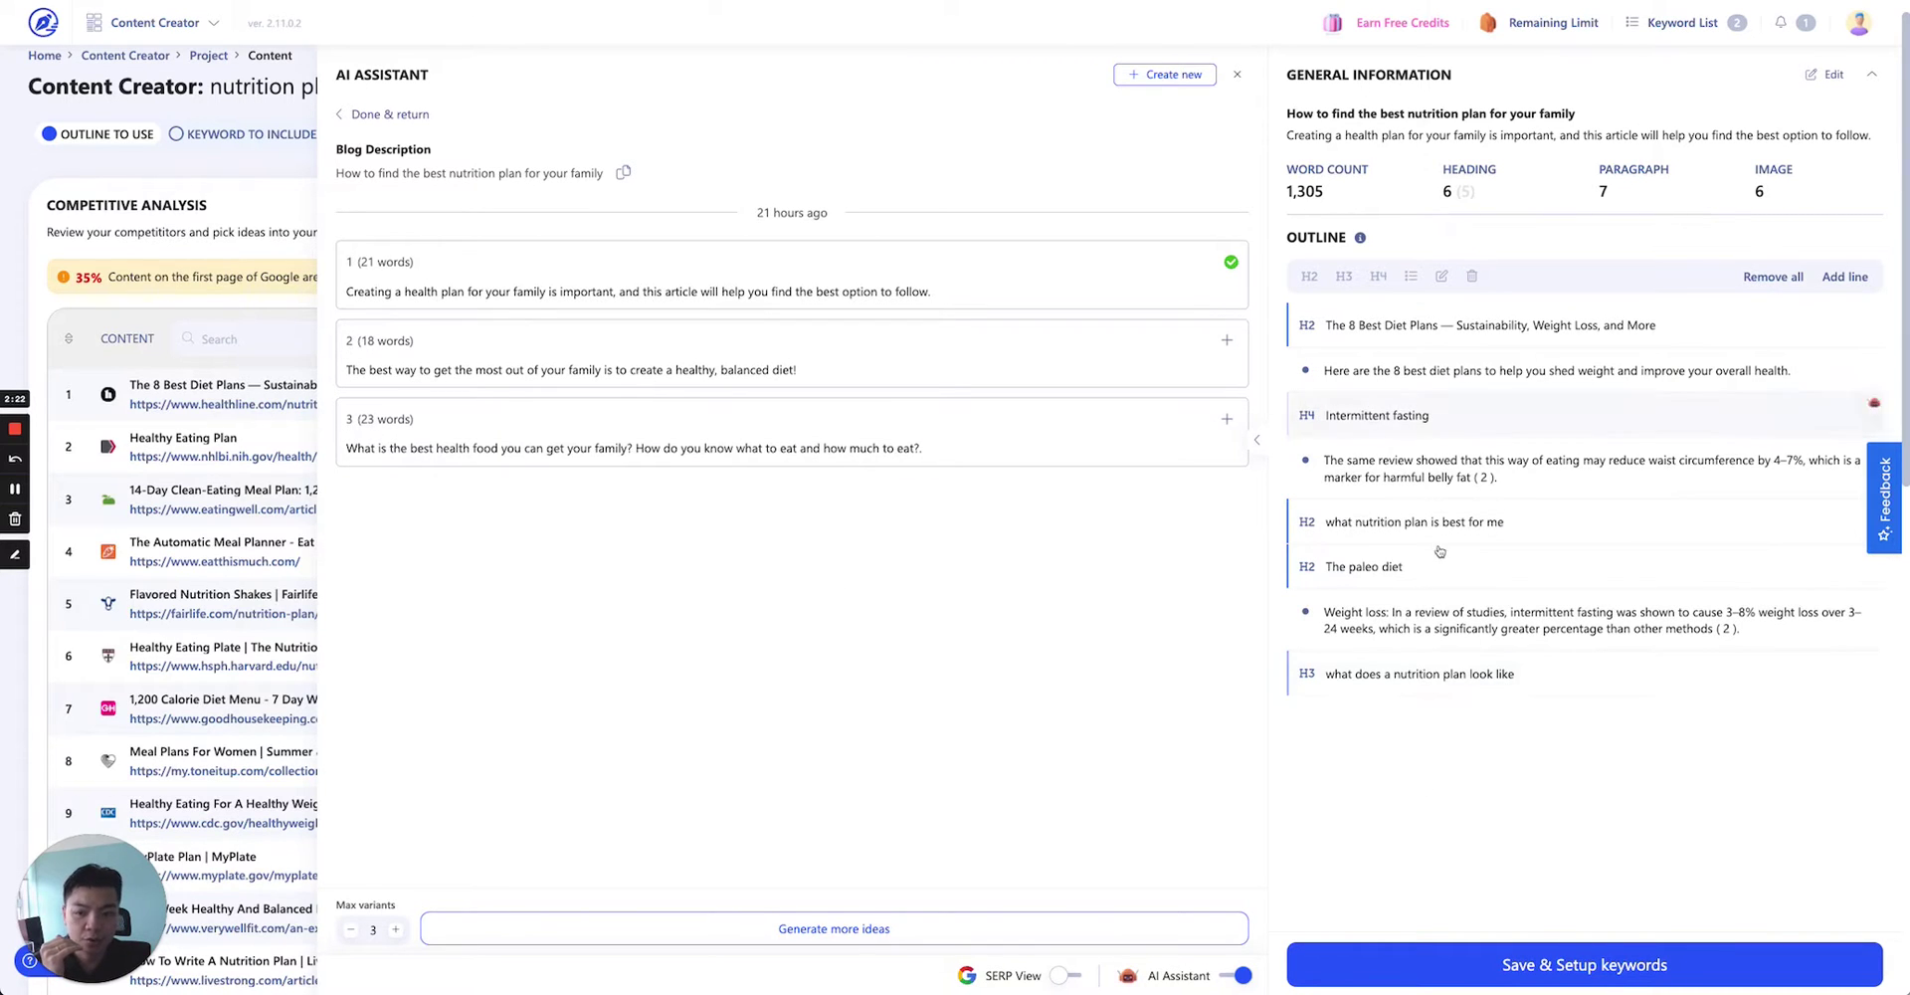
click(378, 114)
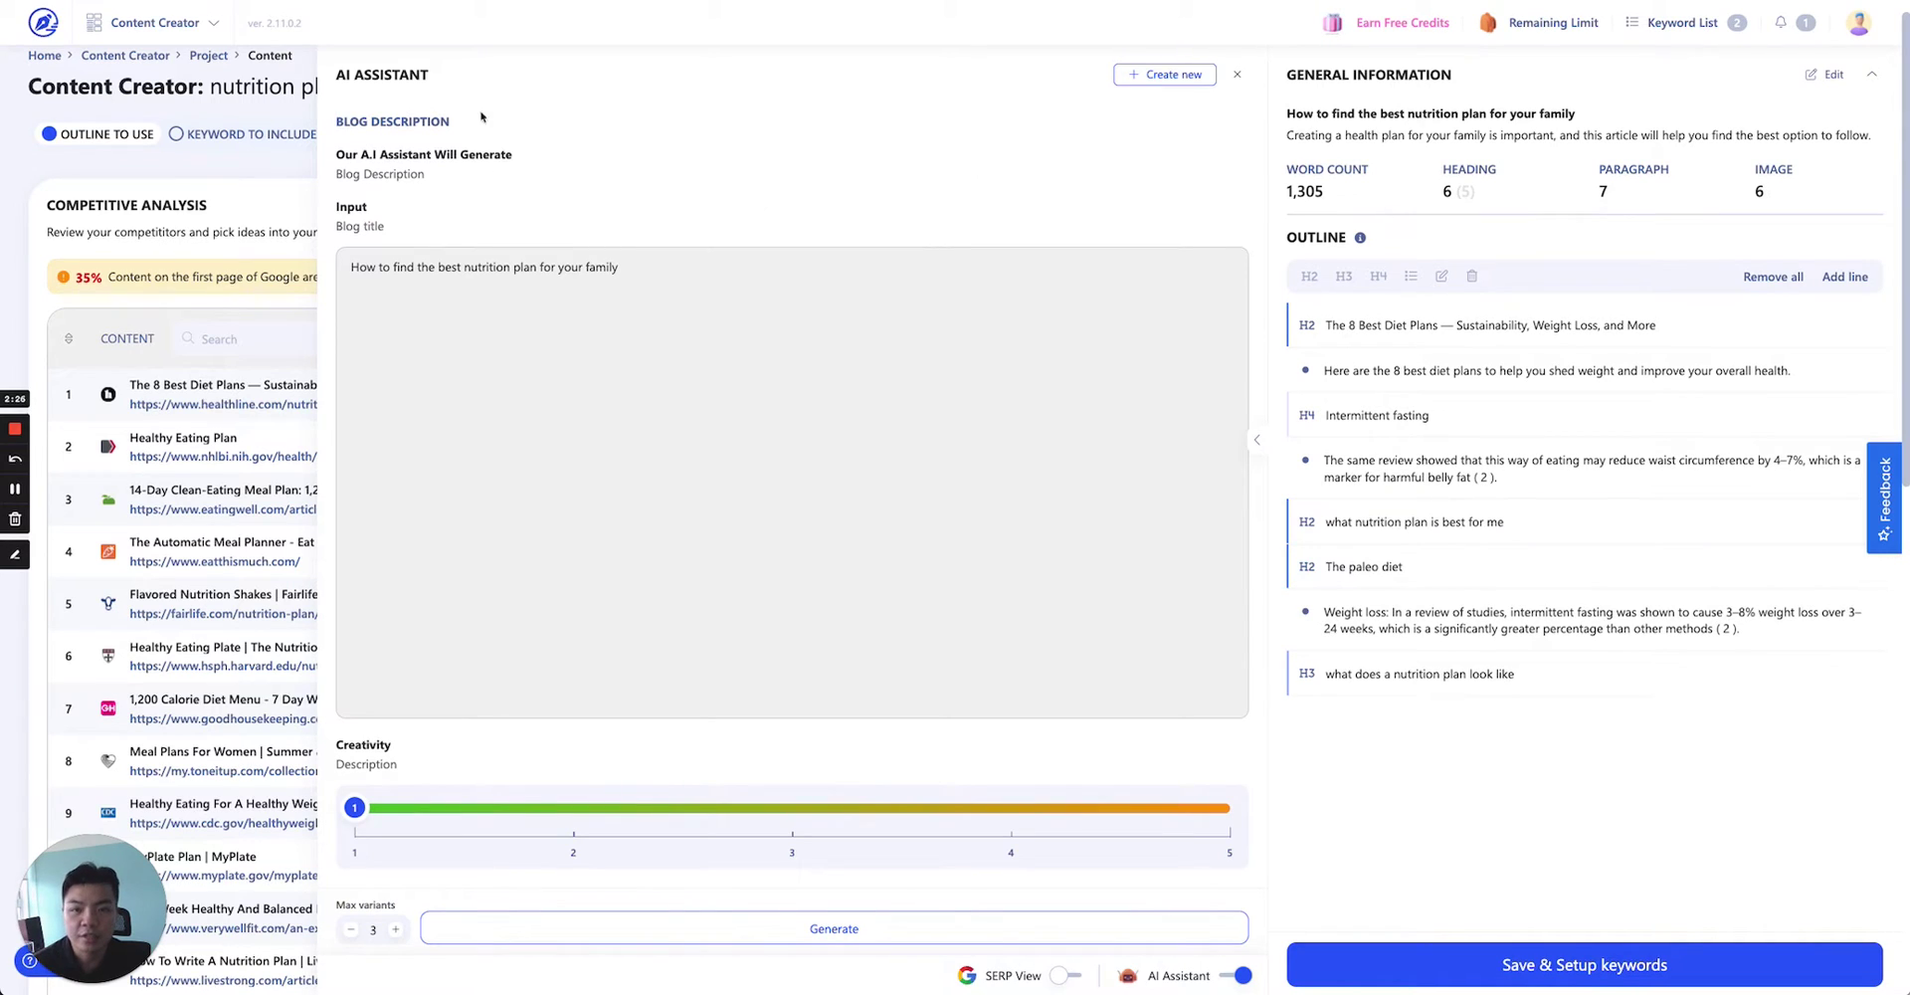
click(1163, 74)
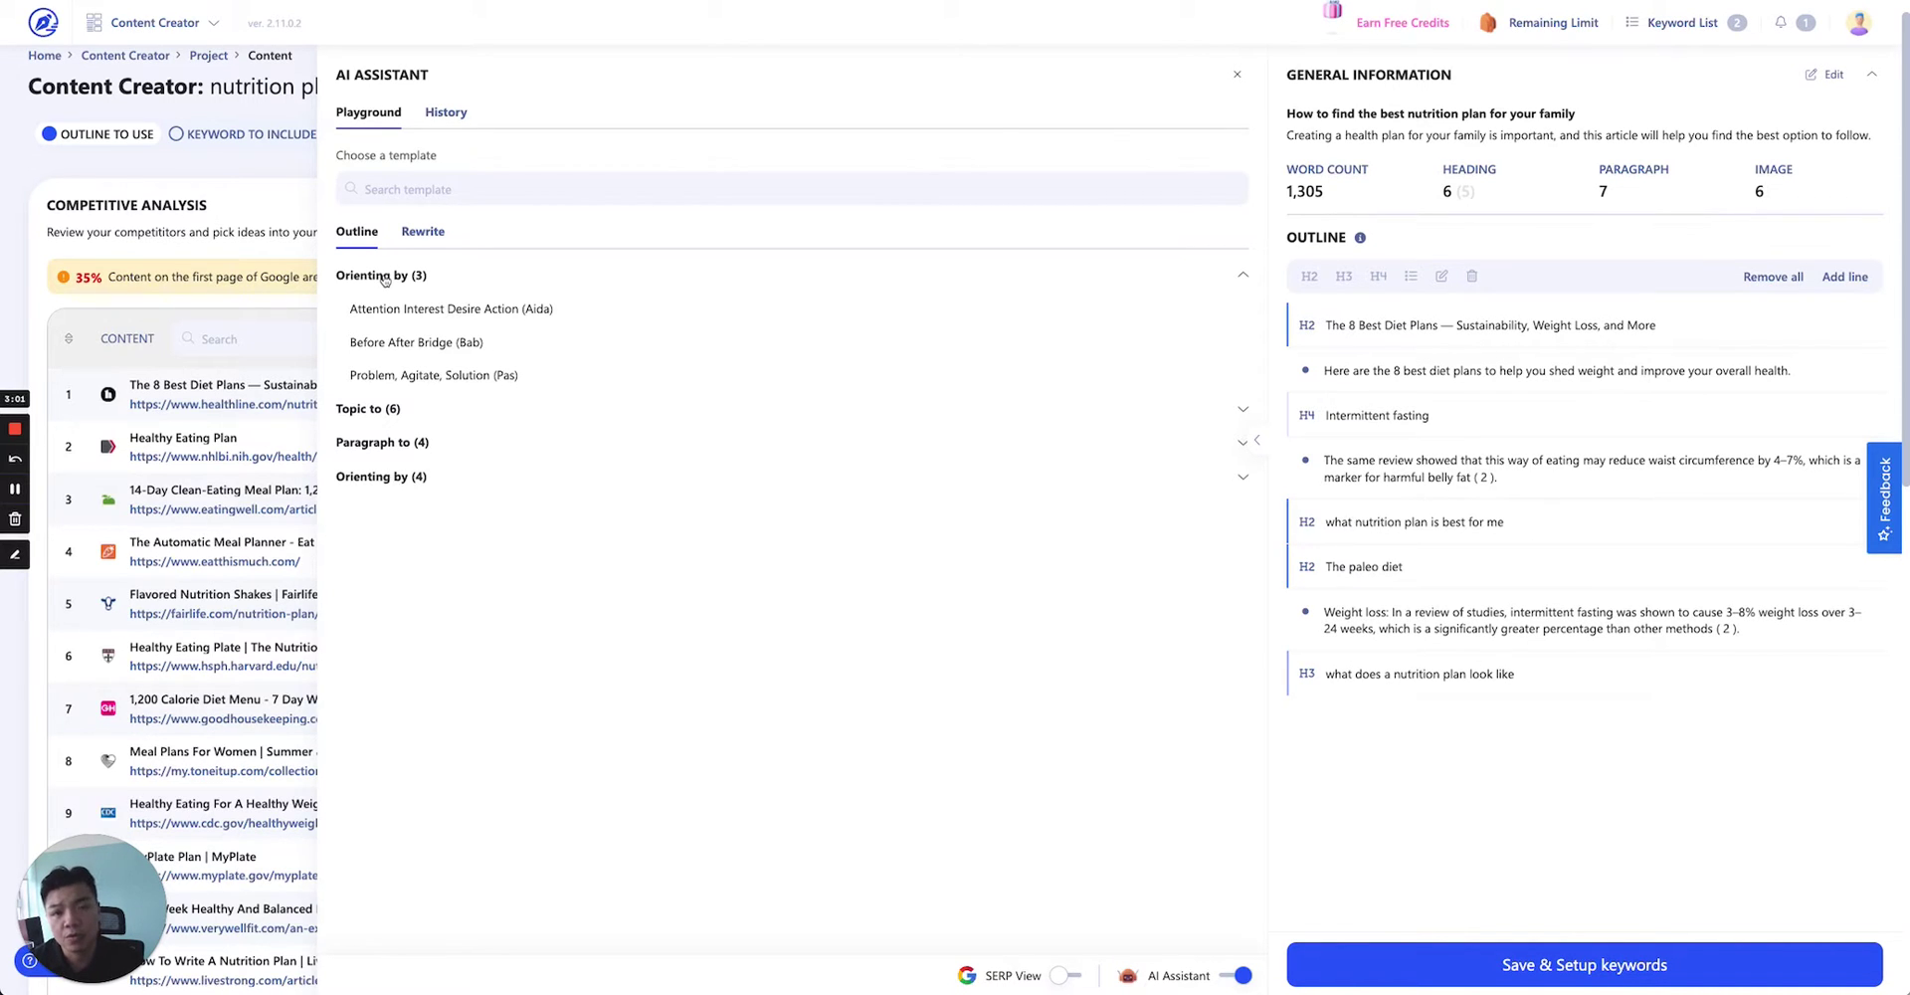
Switch the Playground to the Rewrite templates: Explain It To A Child and Text Rewriter.
click(417, 241)
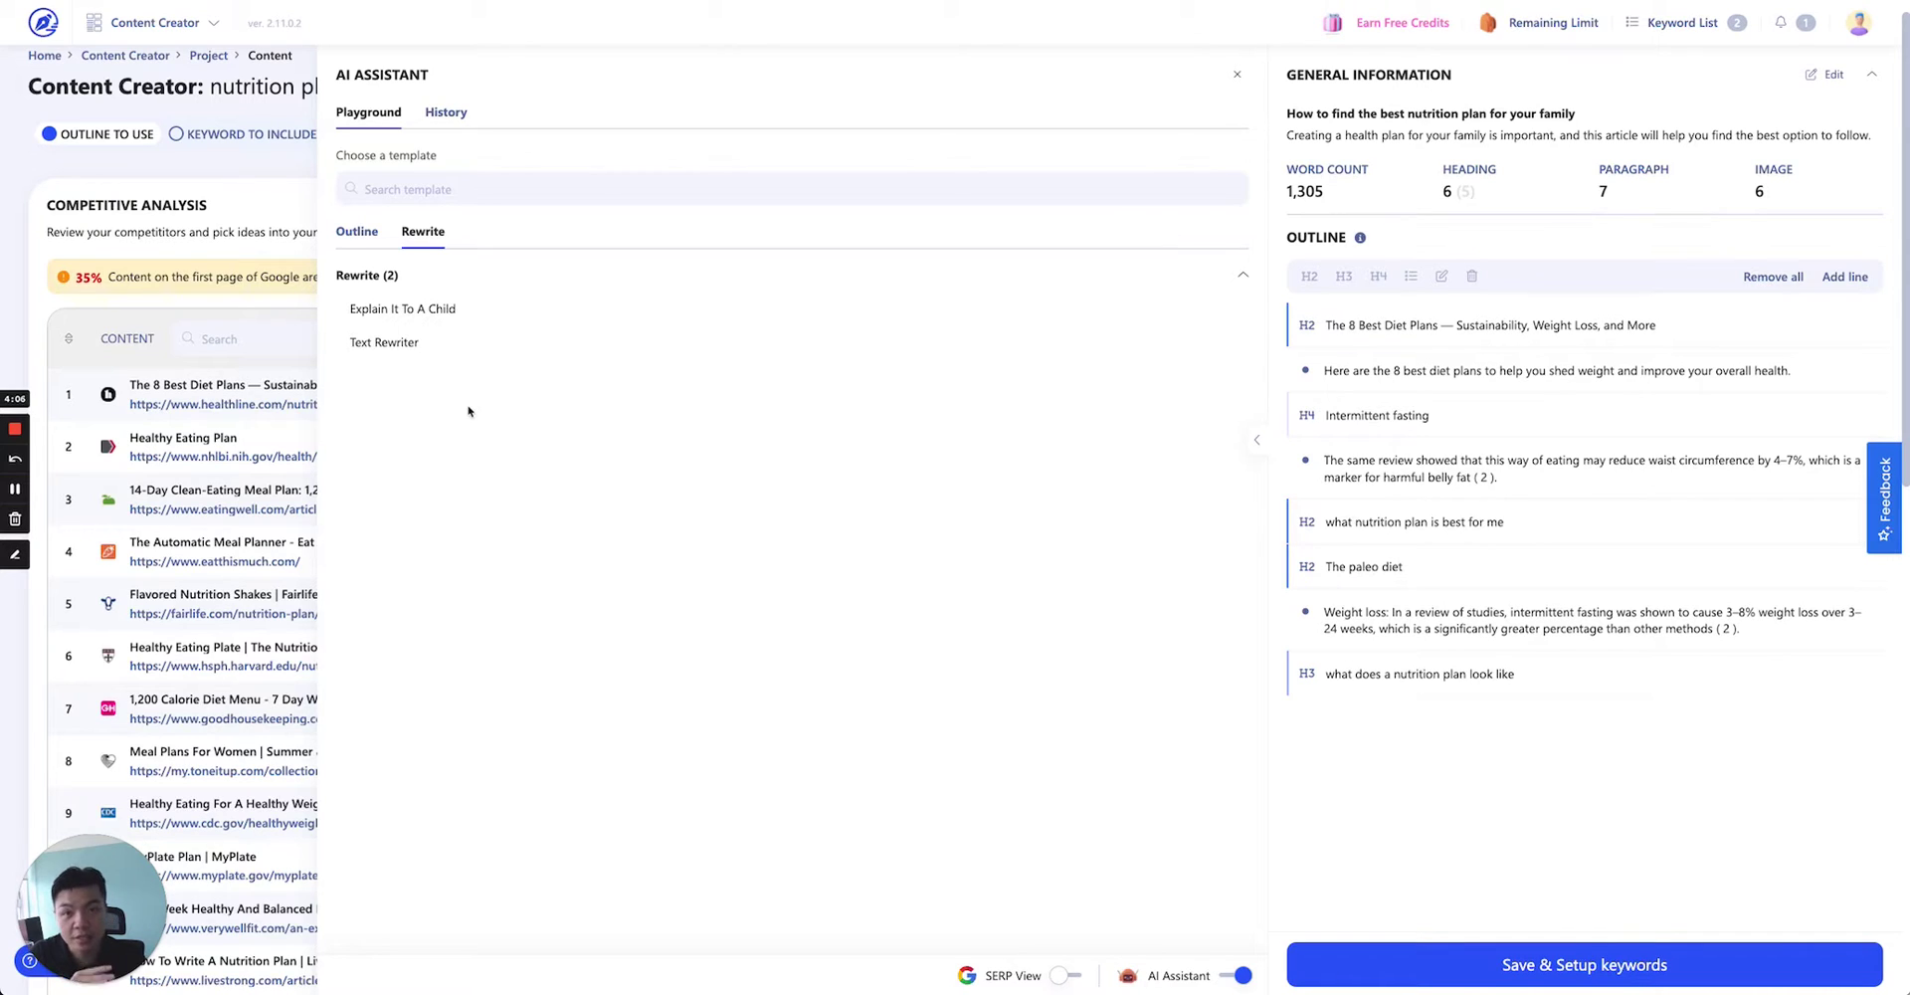
Switch the Playground back to the Outline templates (Aida, Bab, Pas).
click(363, 237)
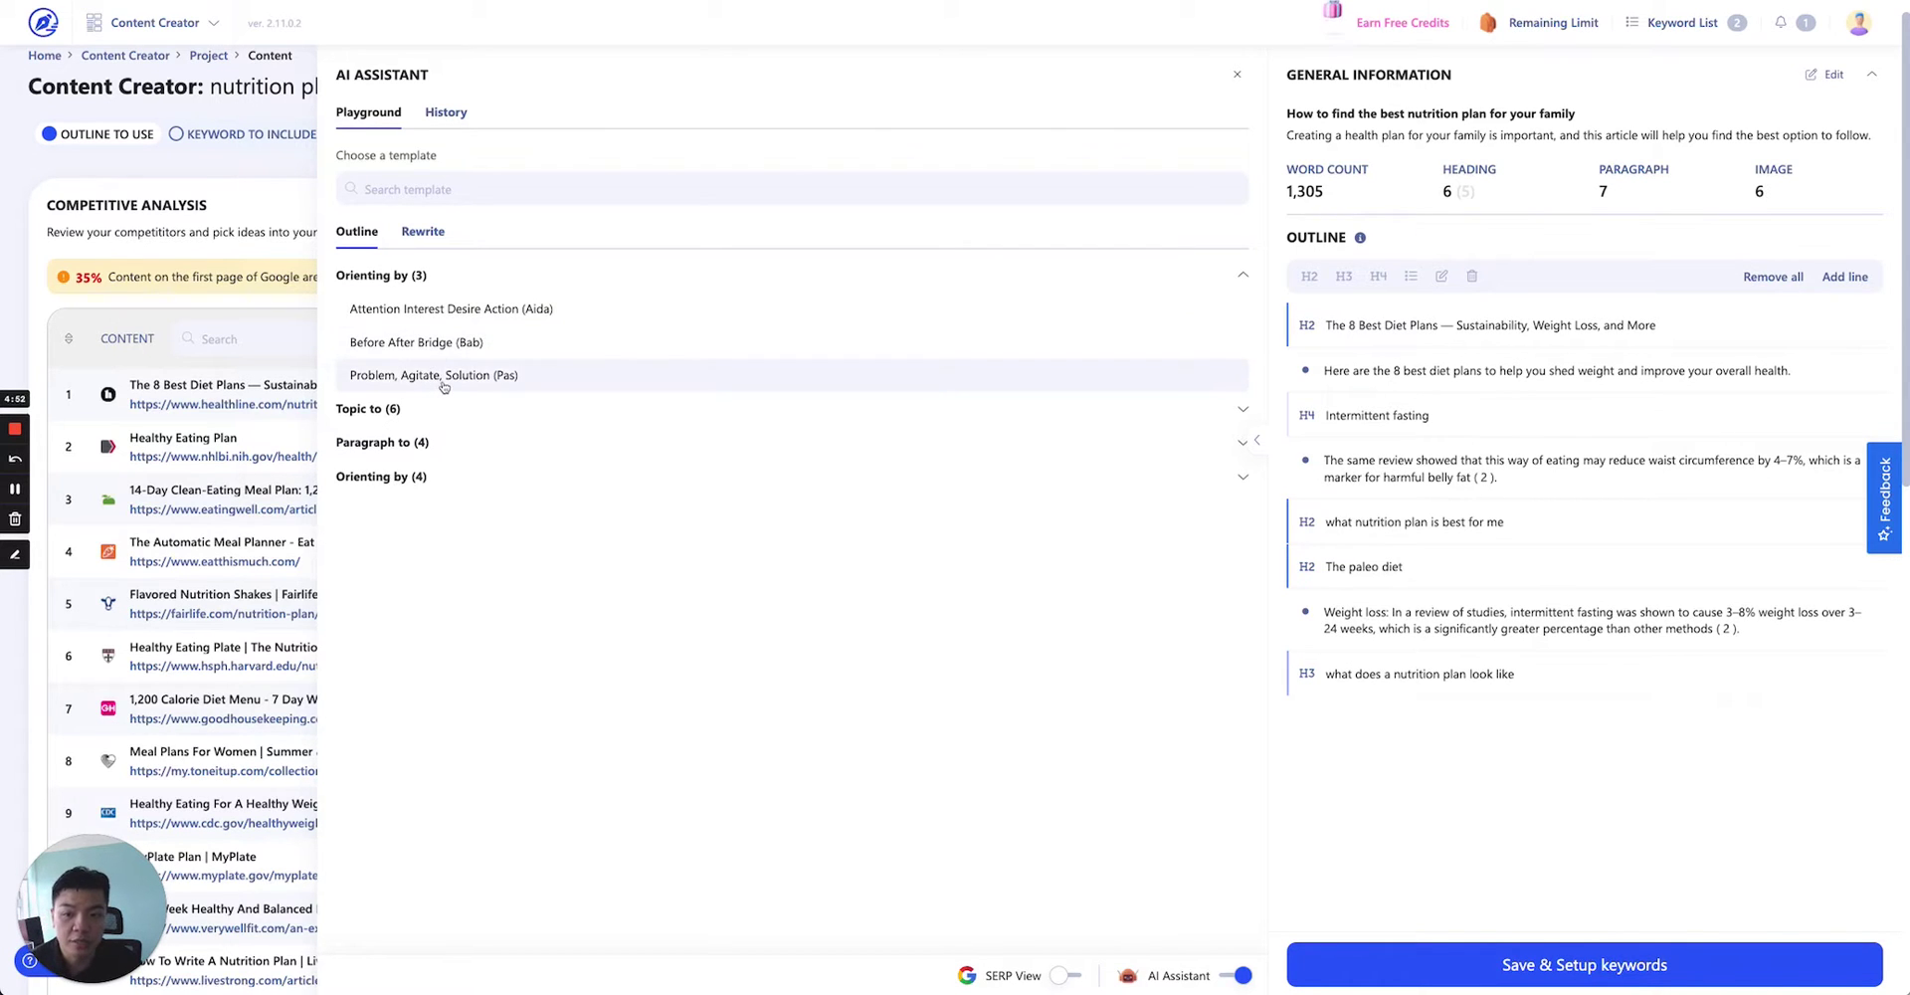
Expand the Topic to (6) template group.
click(382, 418)
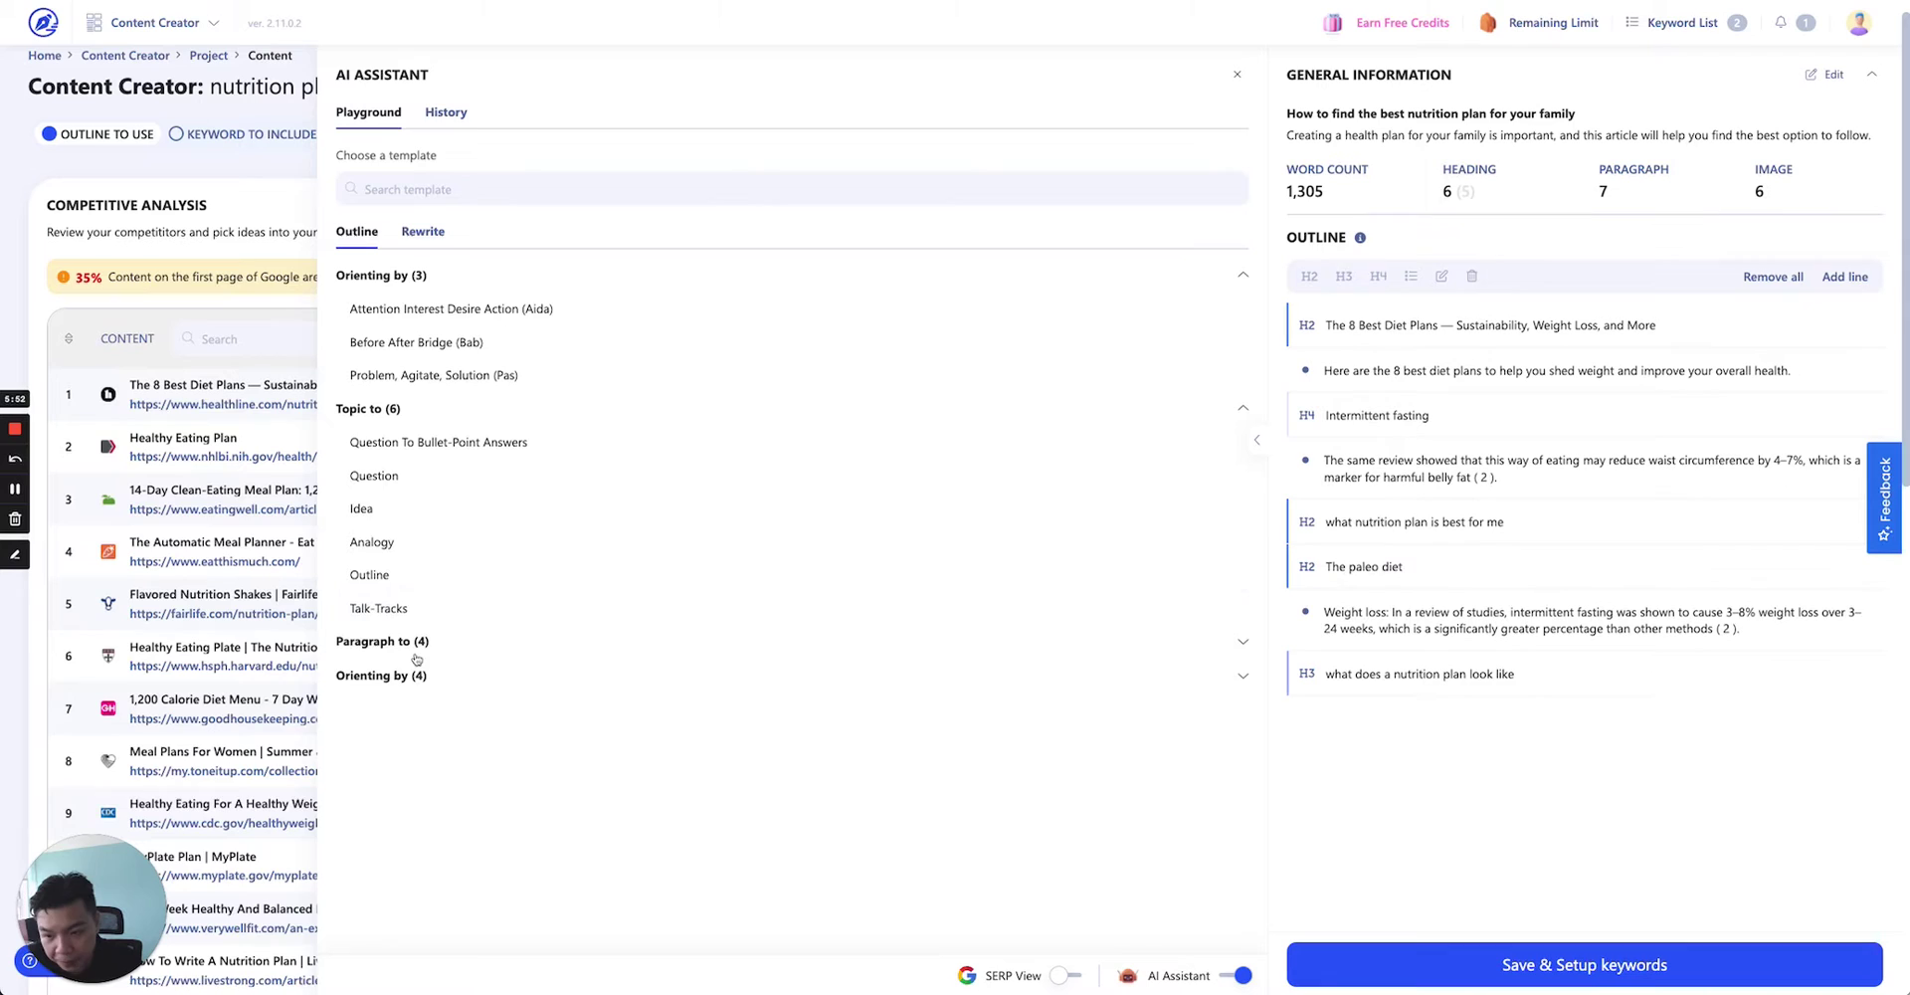
Expand the Paragraph to (4) and Orienting by (4) groups and browse their templates.
drag(415, 648, 435, 665)
scroll(435, 665, down, 1)
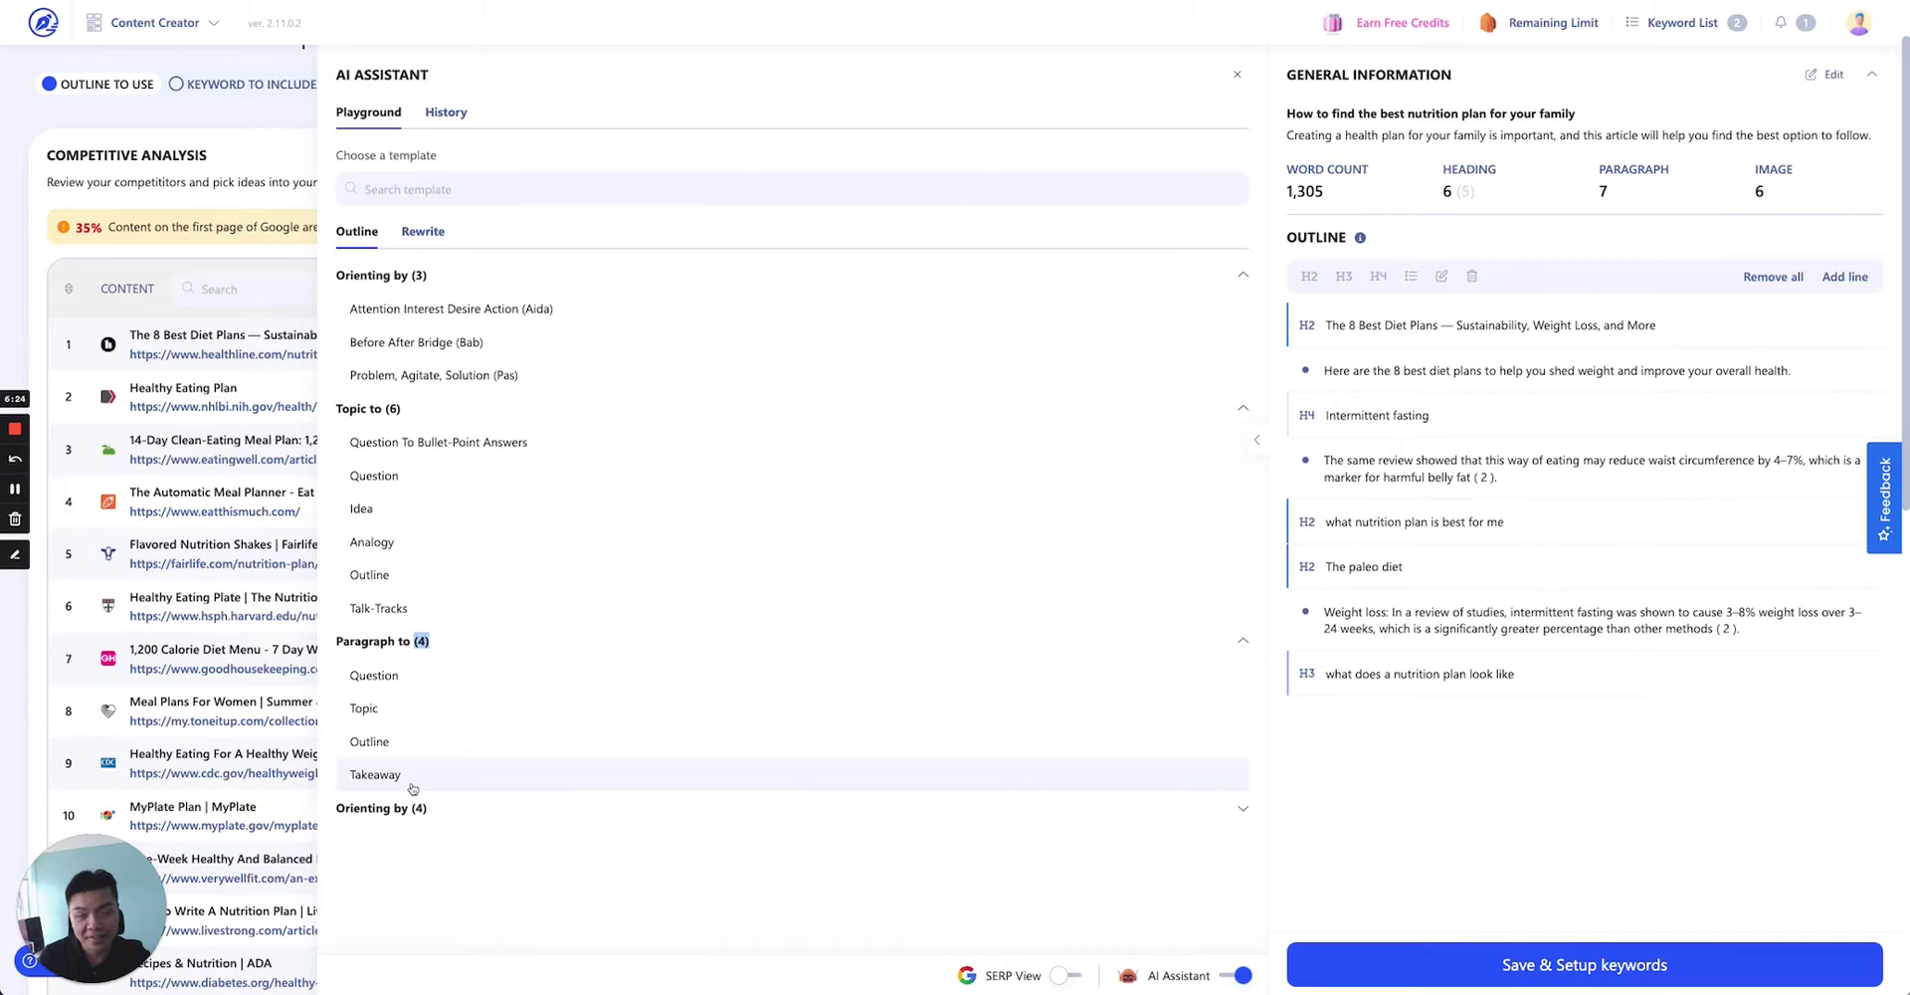
scroll(468, 756, down, 1)
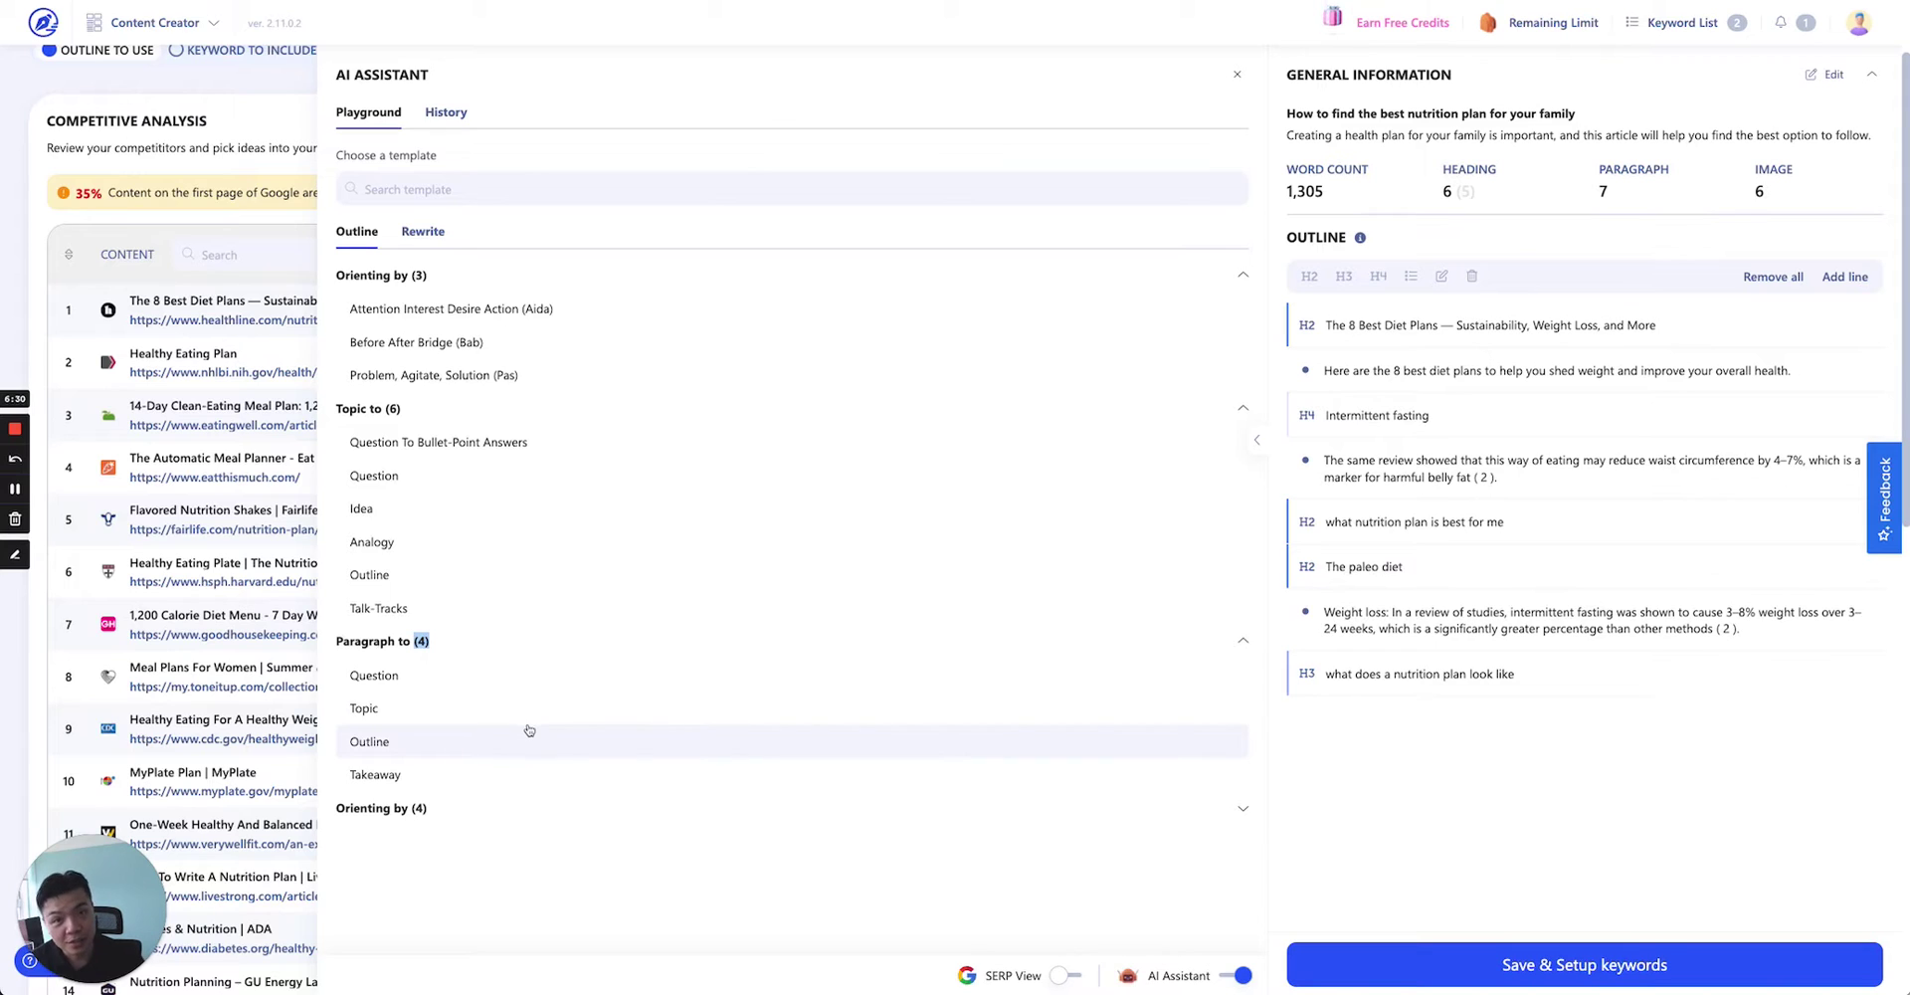
click(402, 807)
scroll(482, 810, down, 1)
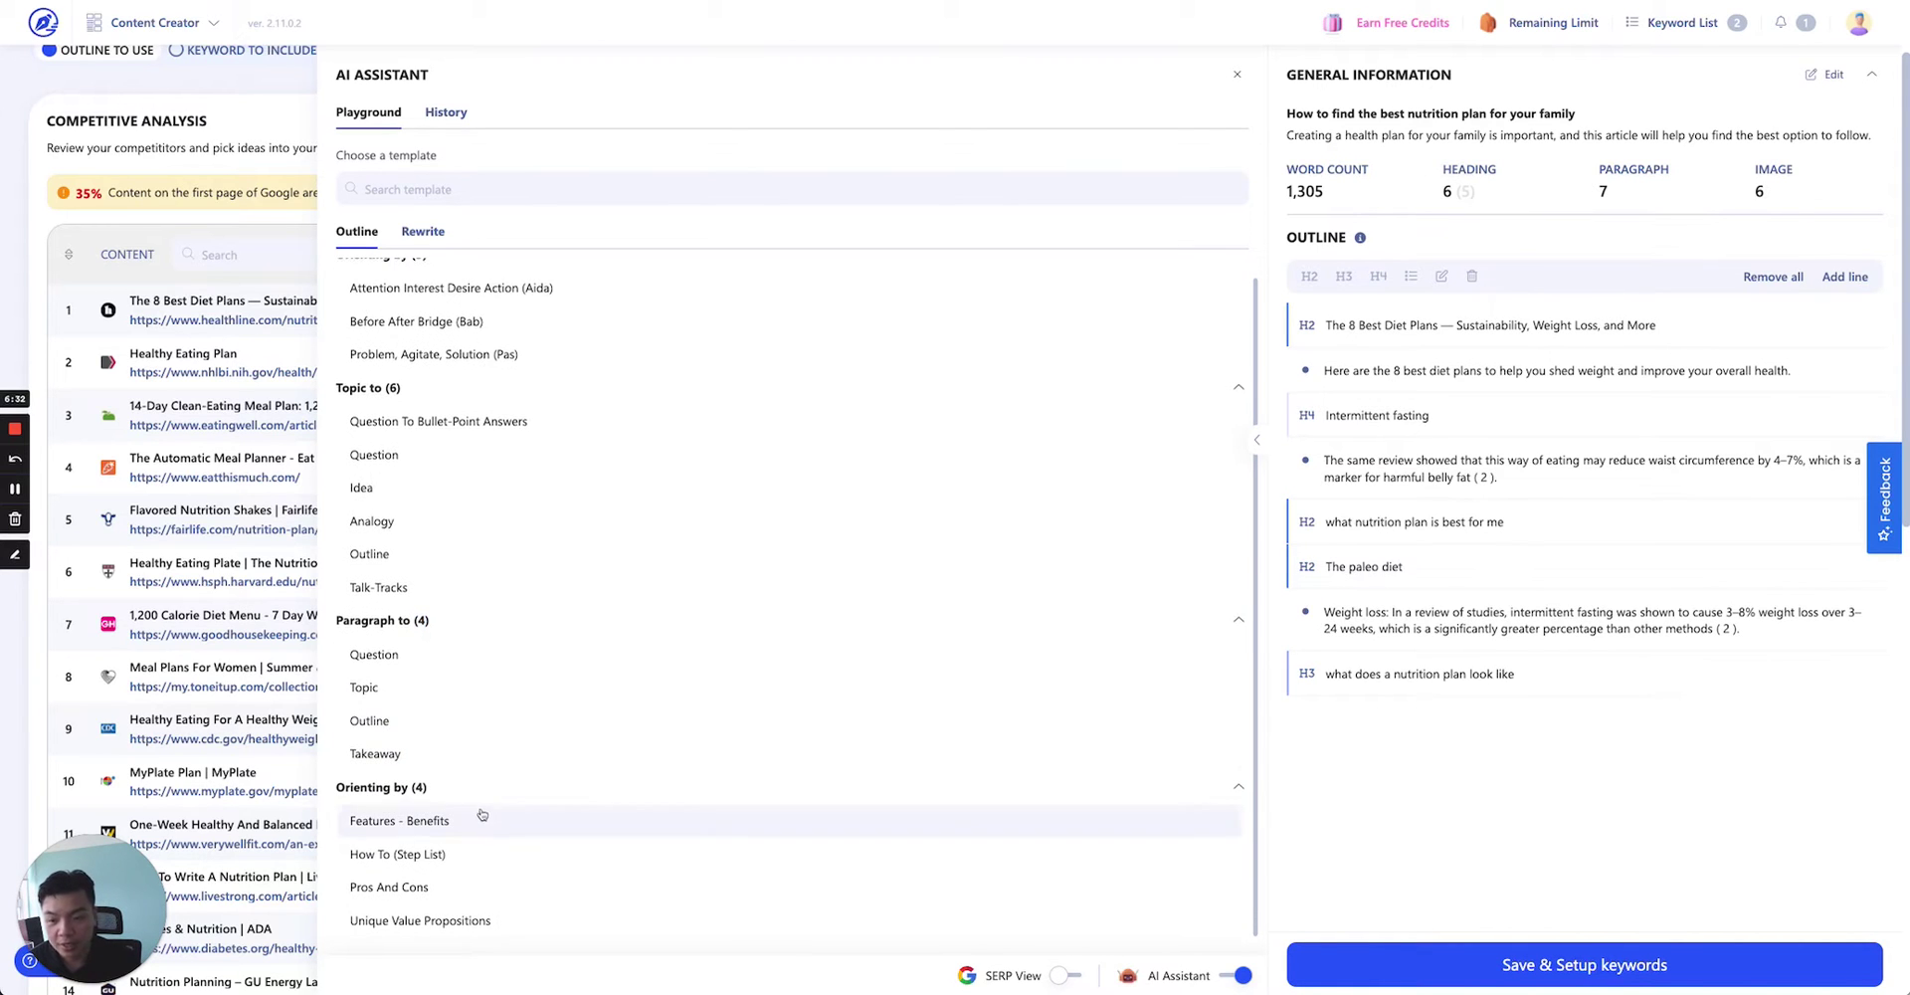
scroll(488, 826, up, 1)
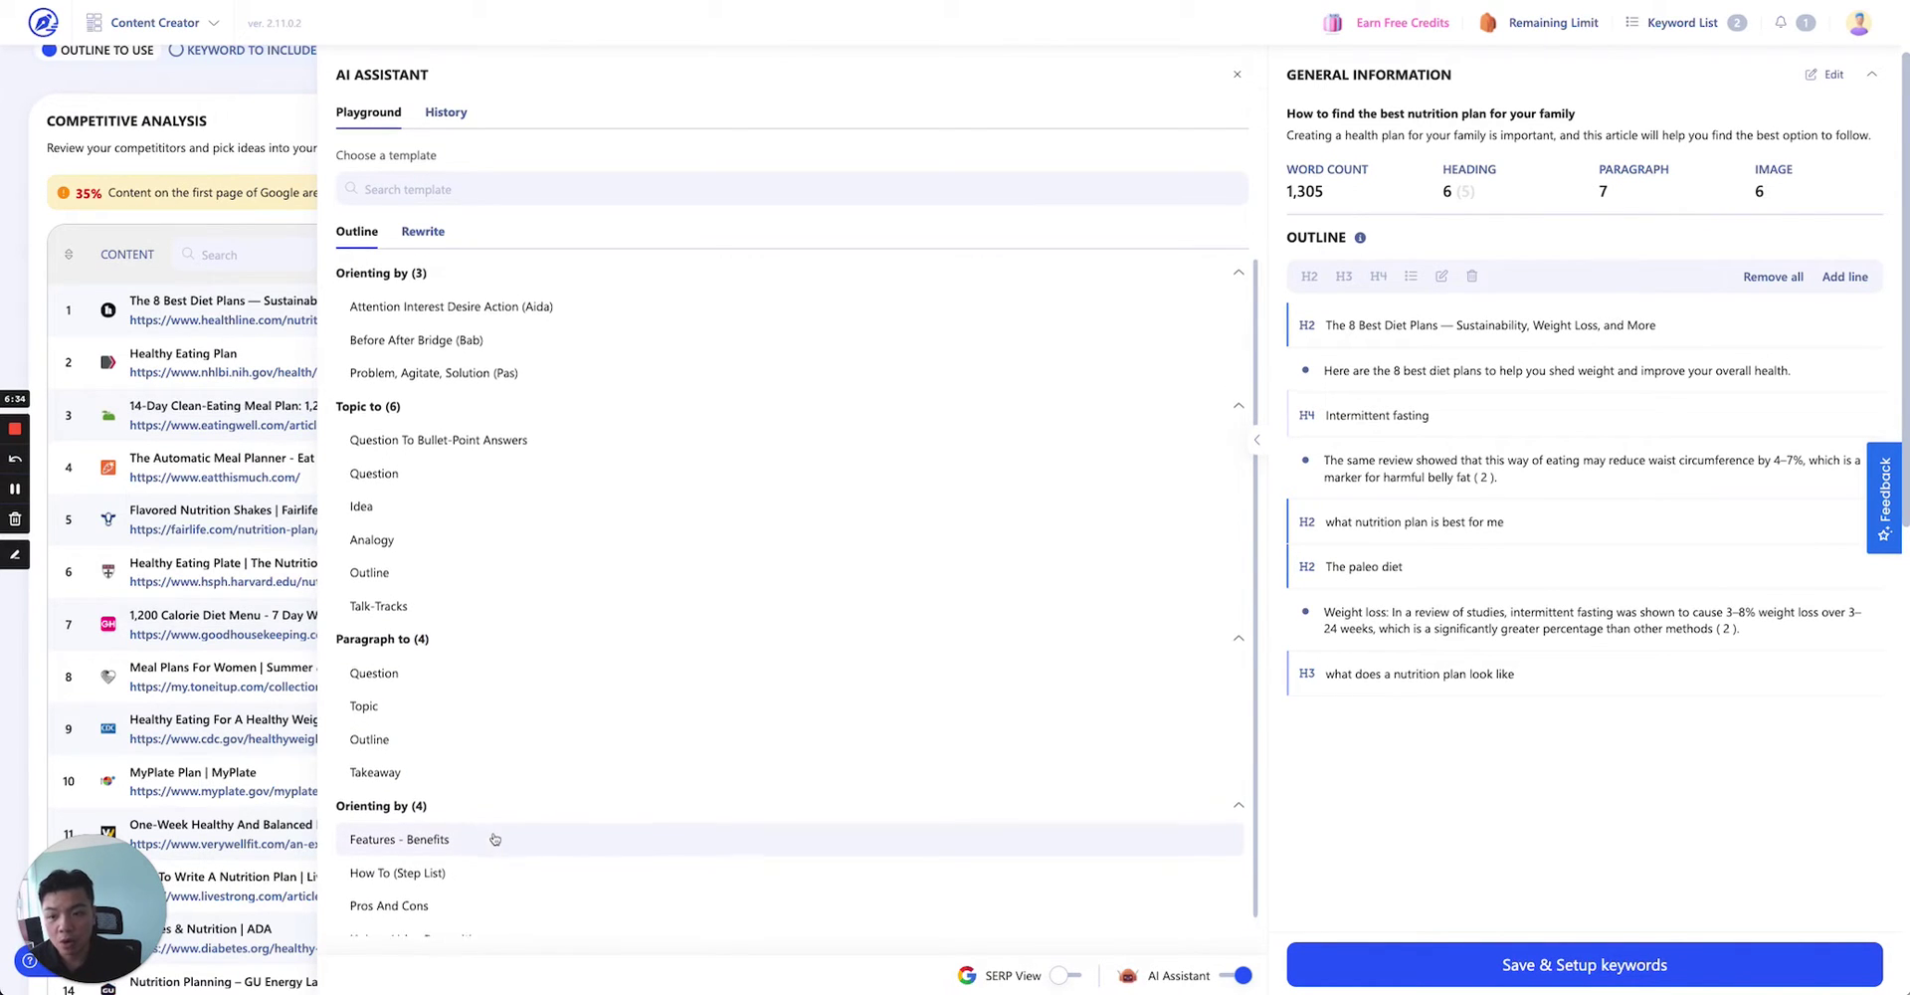
scroll(488, 836, down, 1)
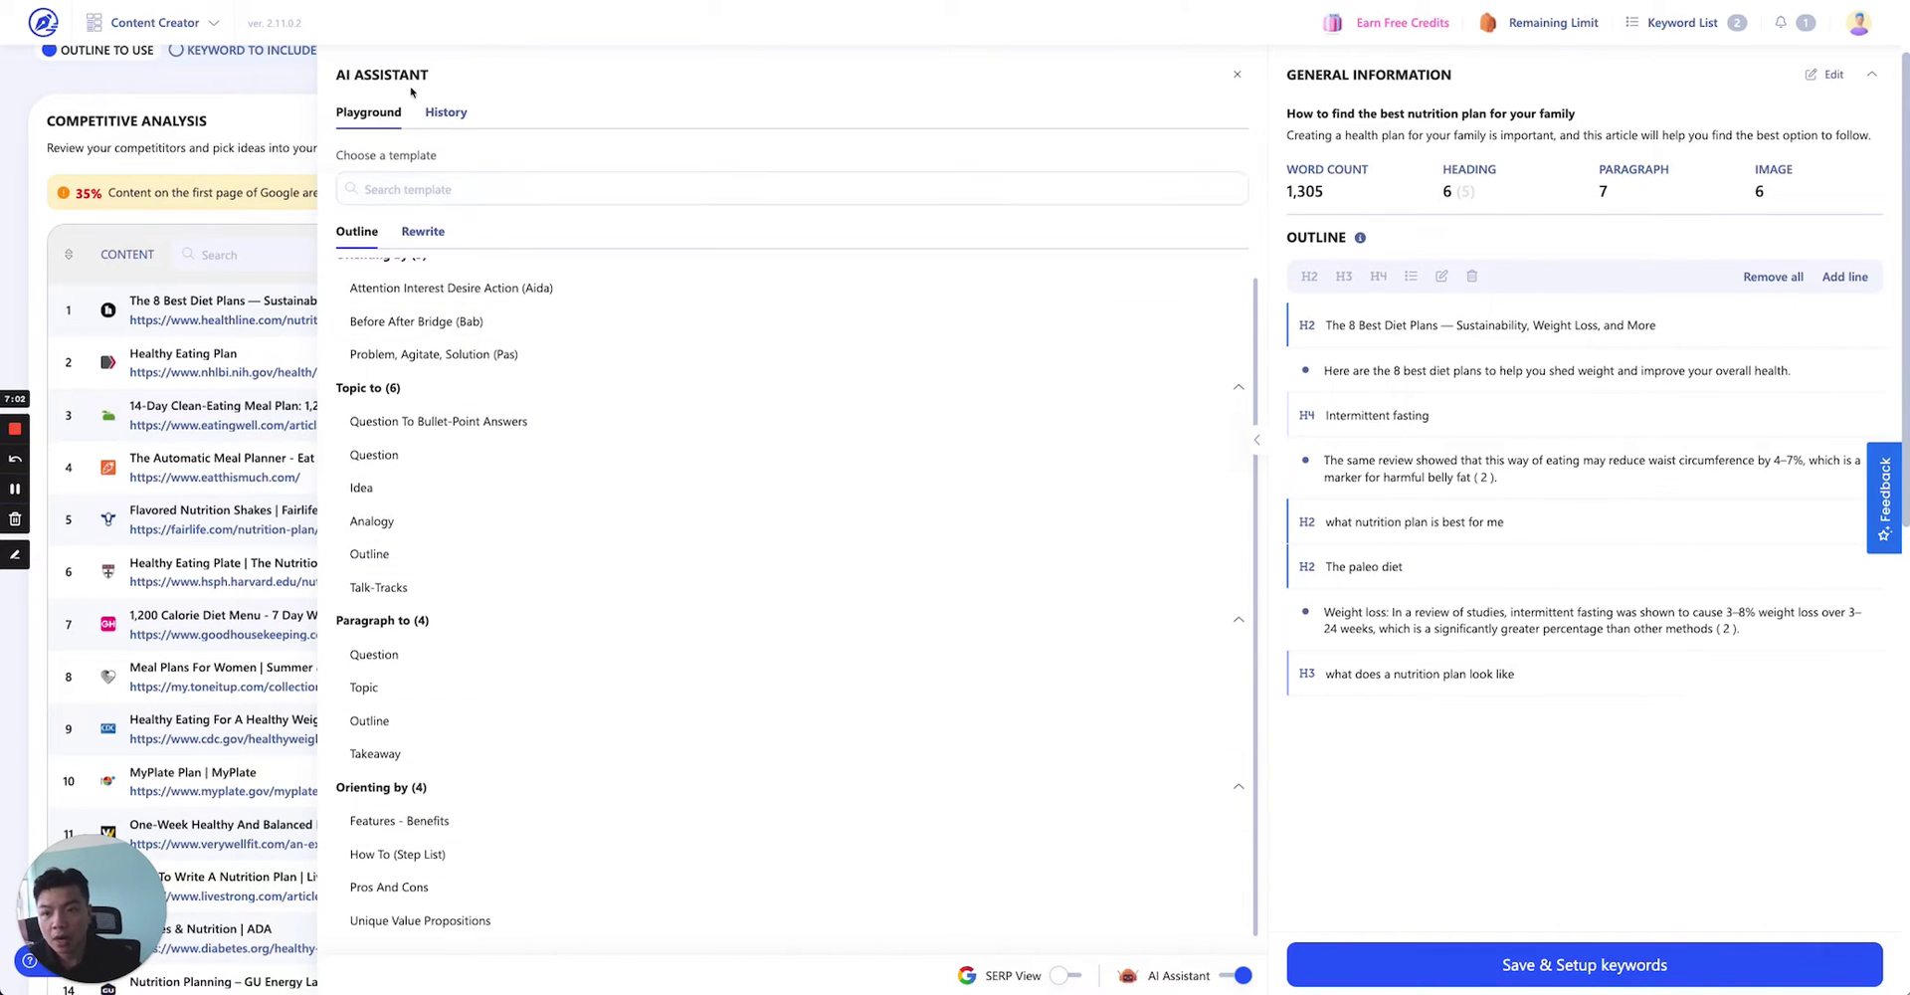
scroll(502, 477, up, 1)
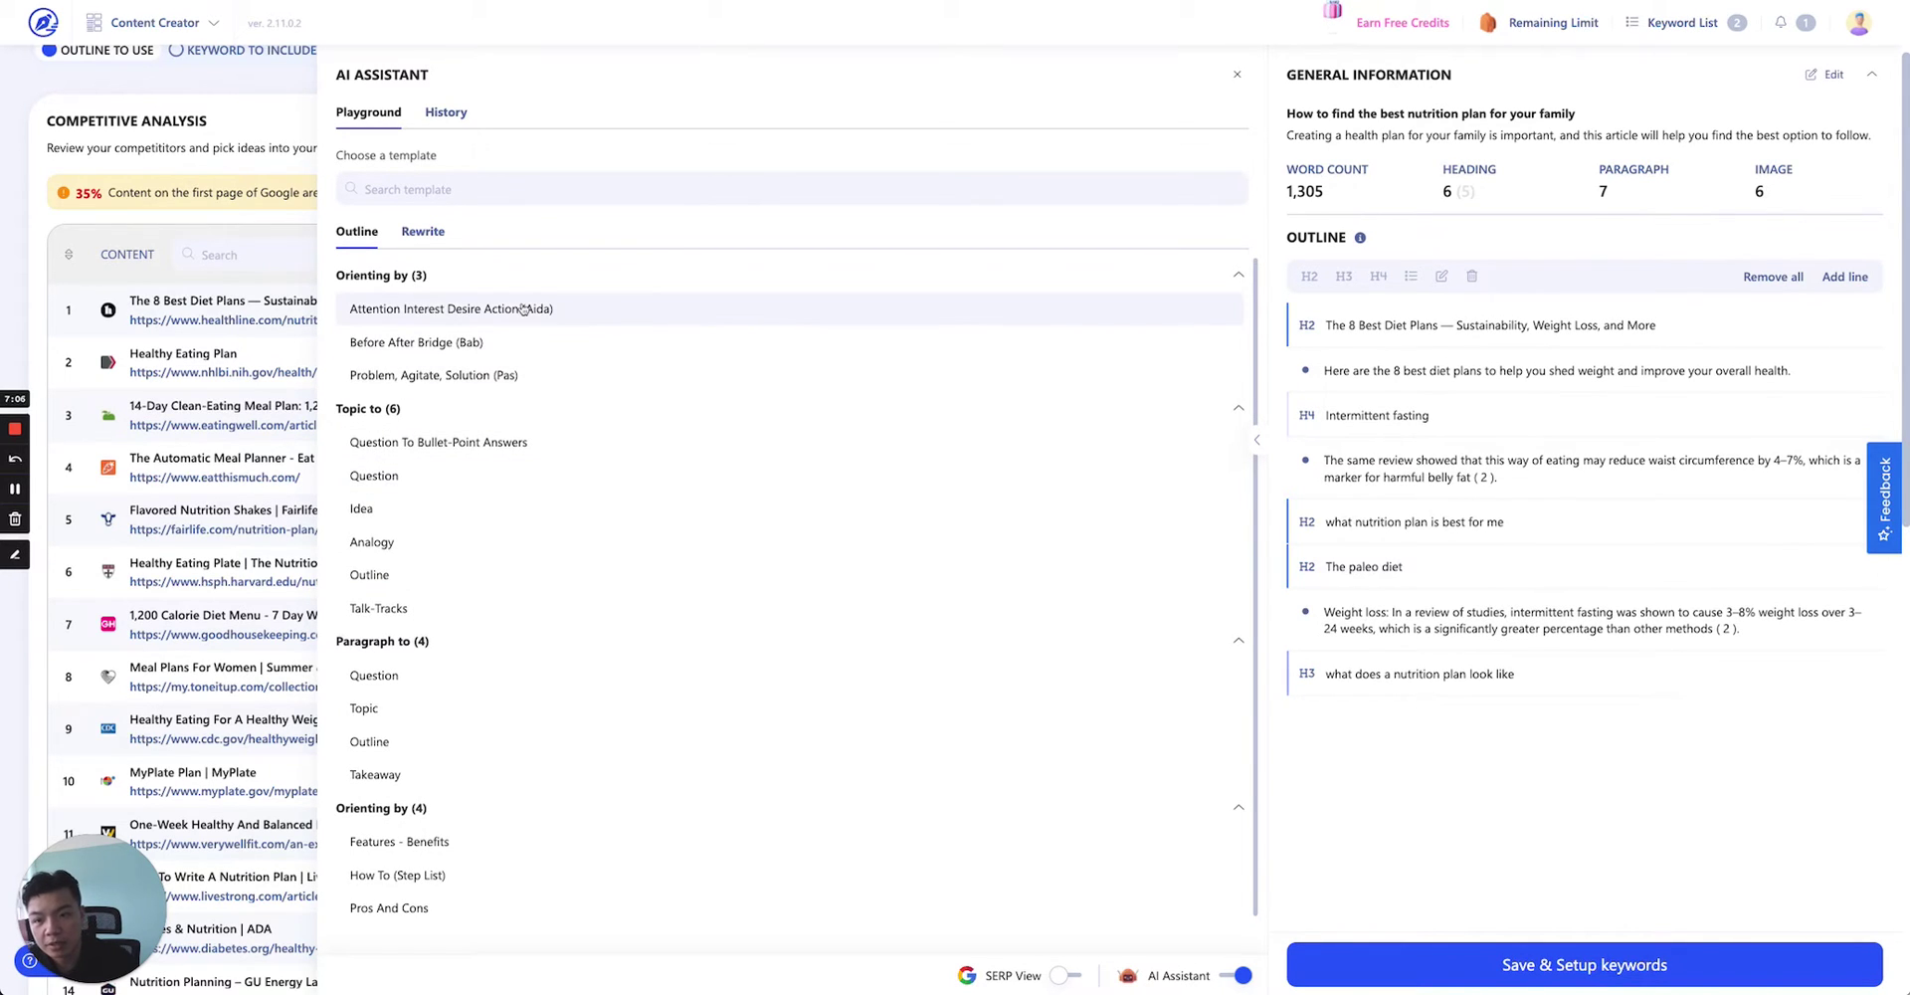
Open the Topic To Question template form, keeping it selected after checking the template list.
click(404, 477)
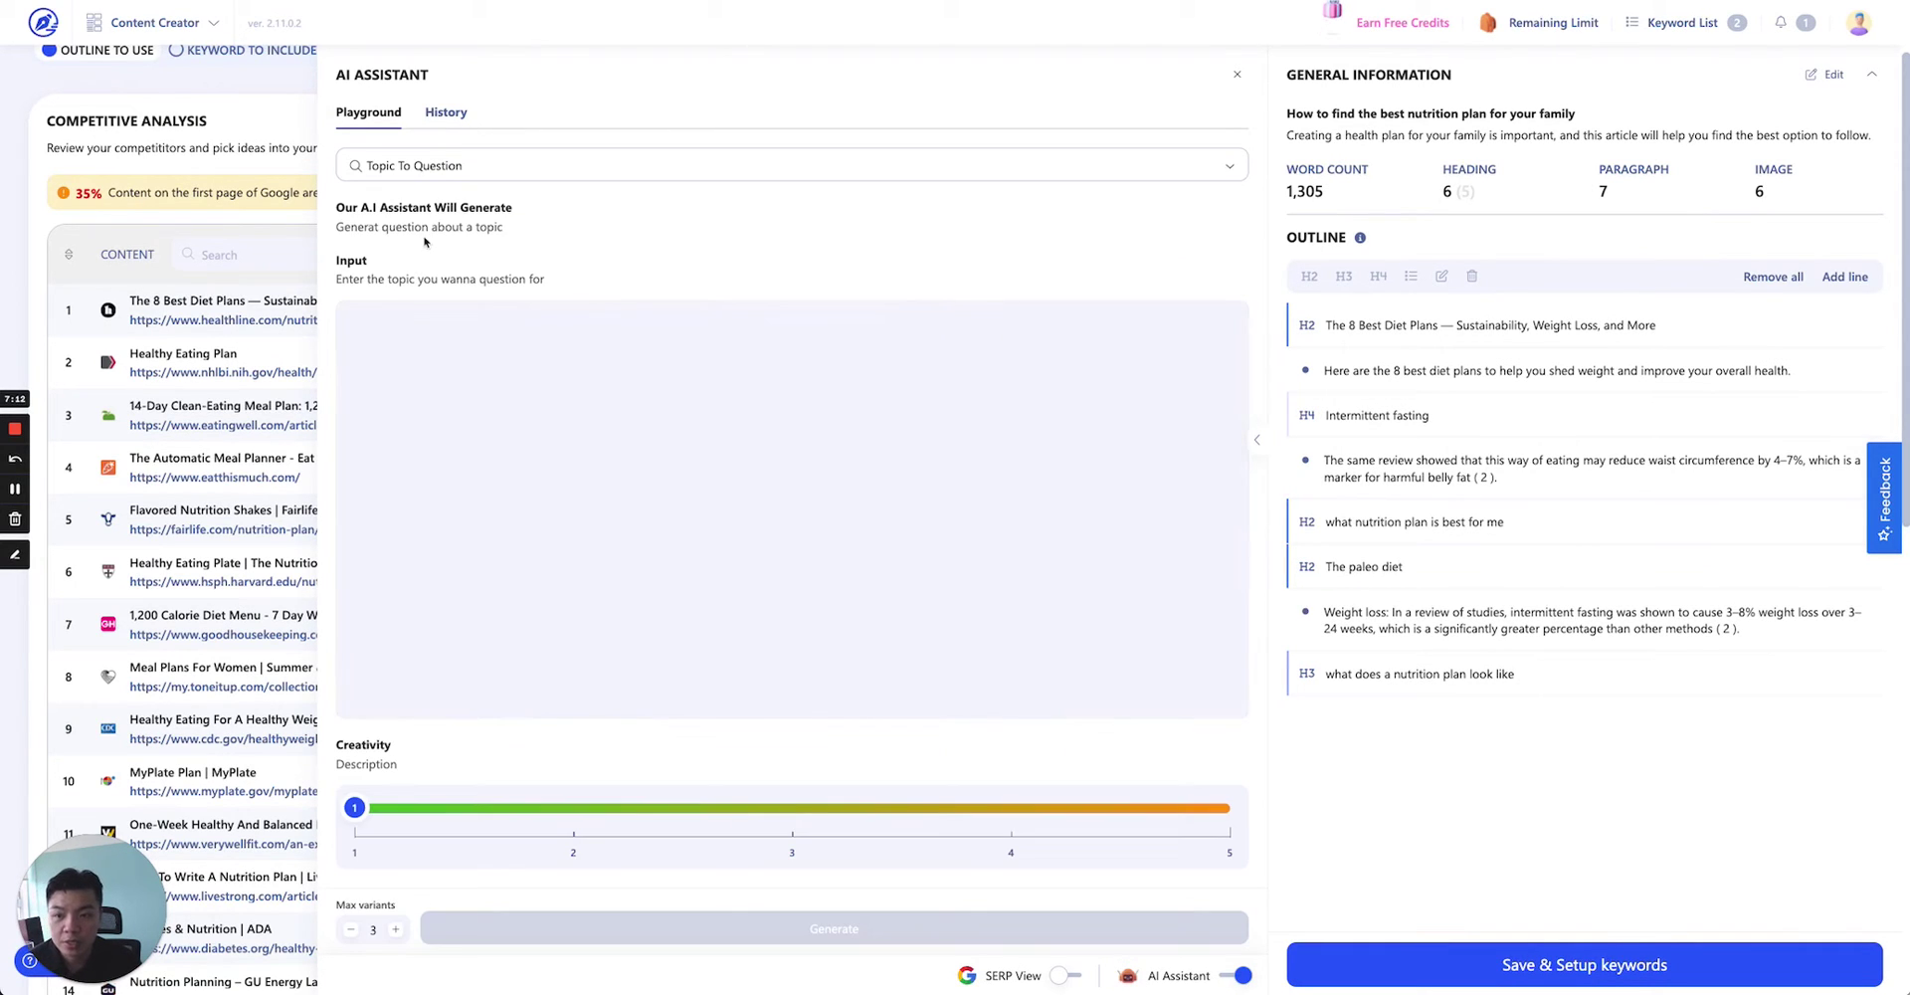
click(479, 346)
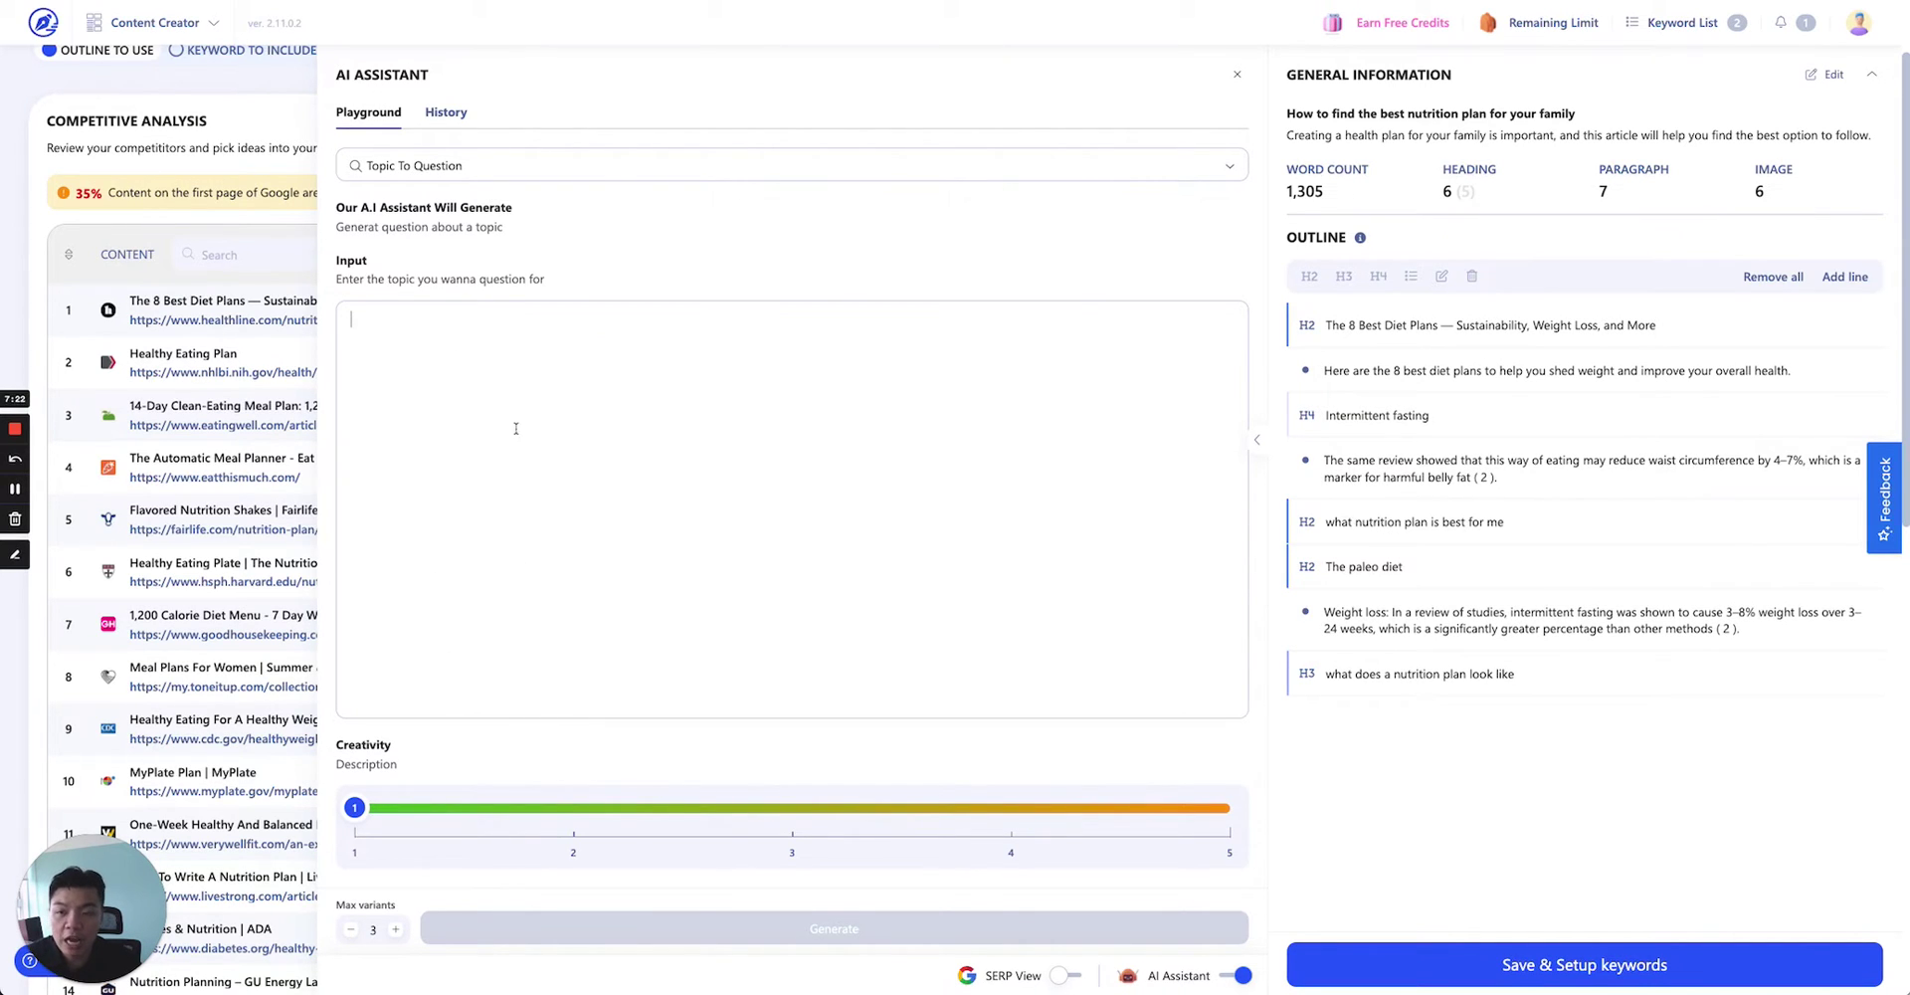
click(563, 169)
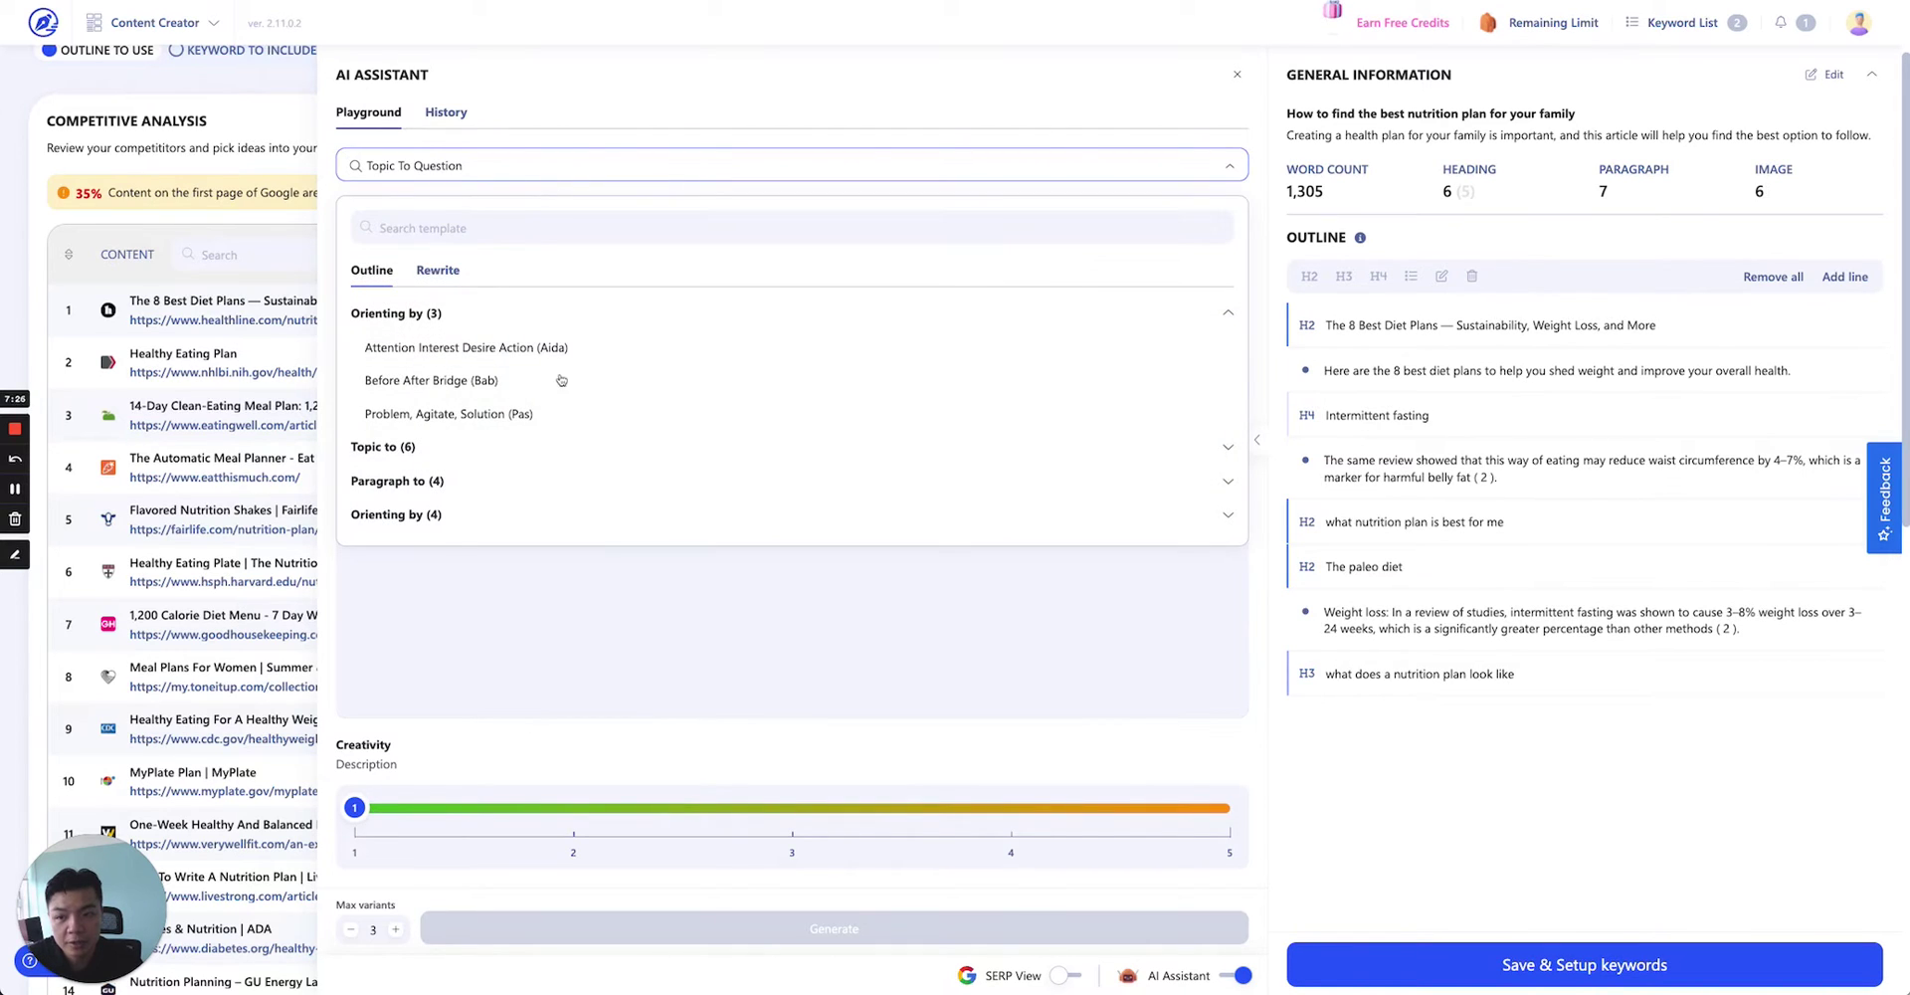
click(440, 272)
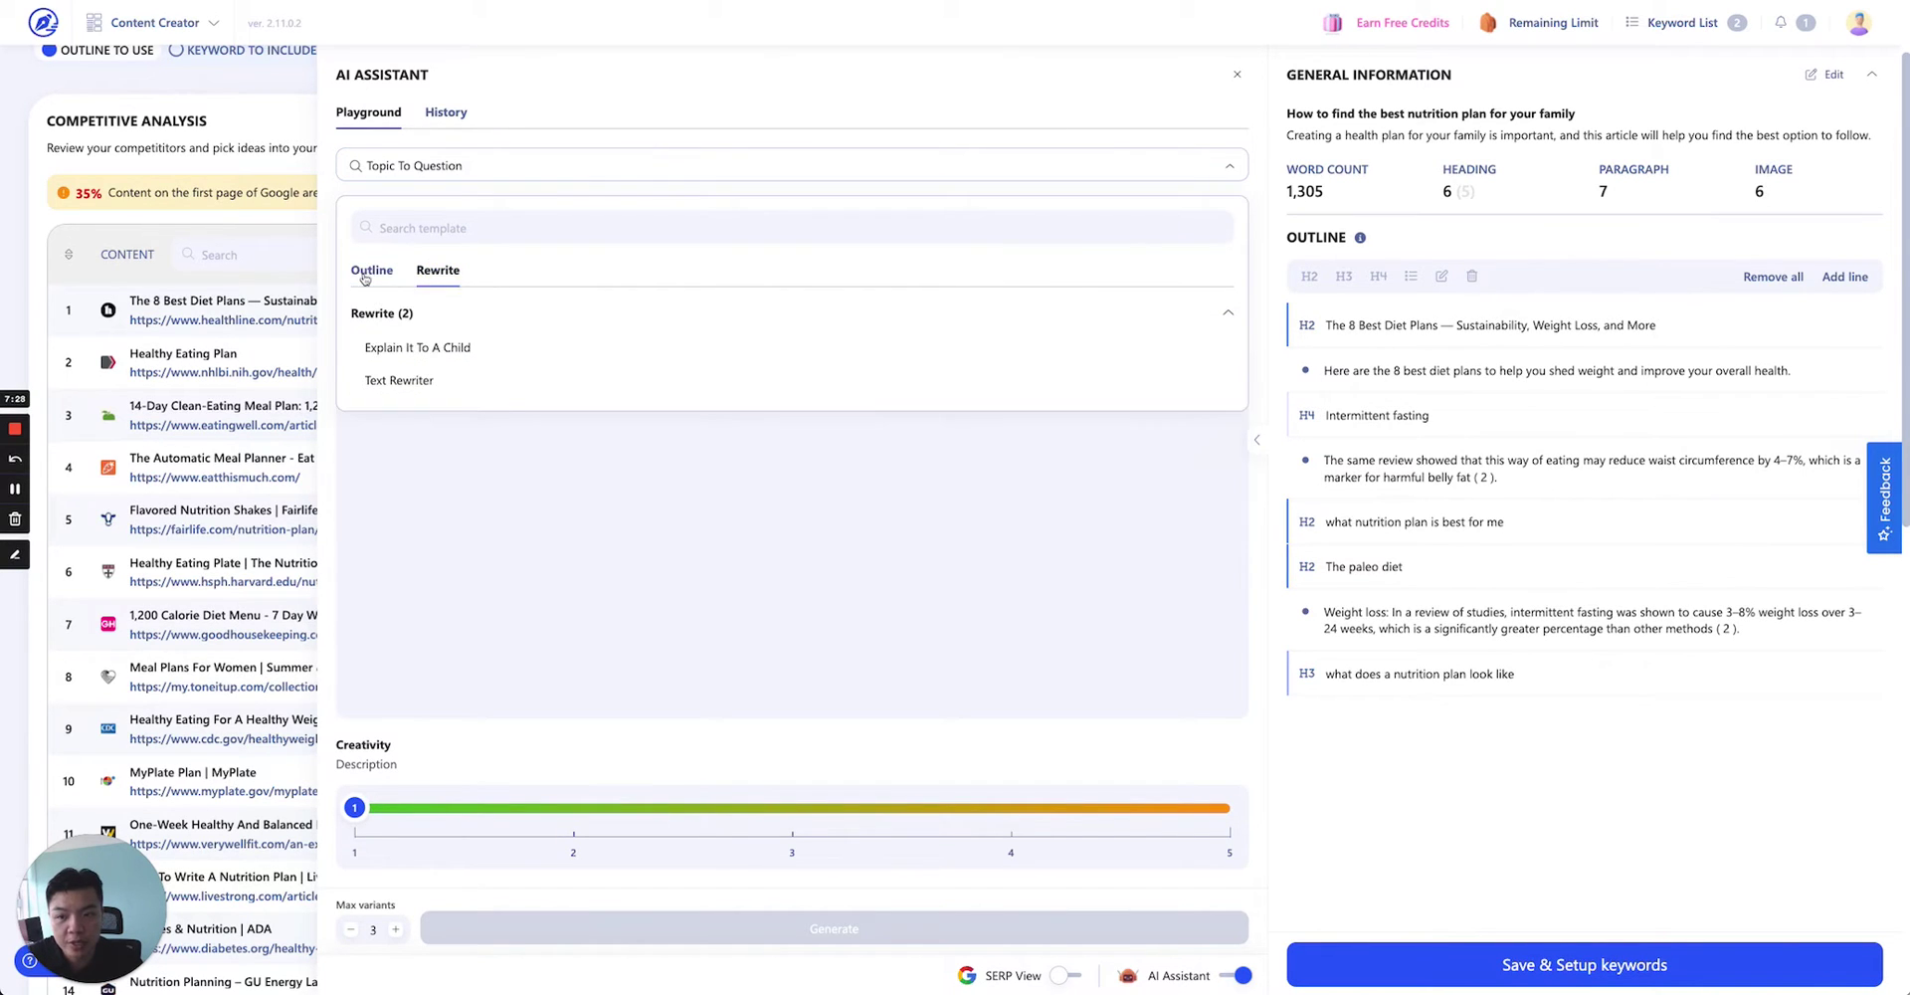
click(370, 271)
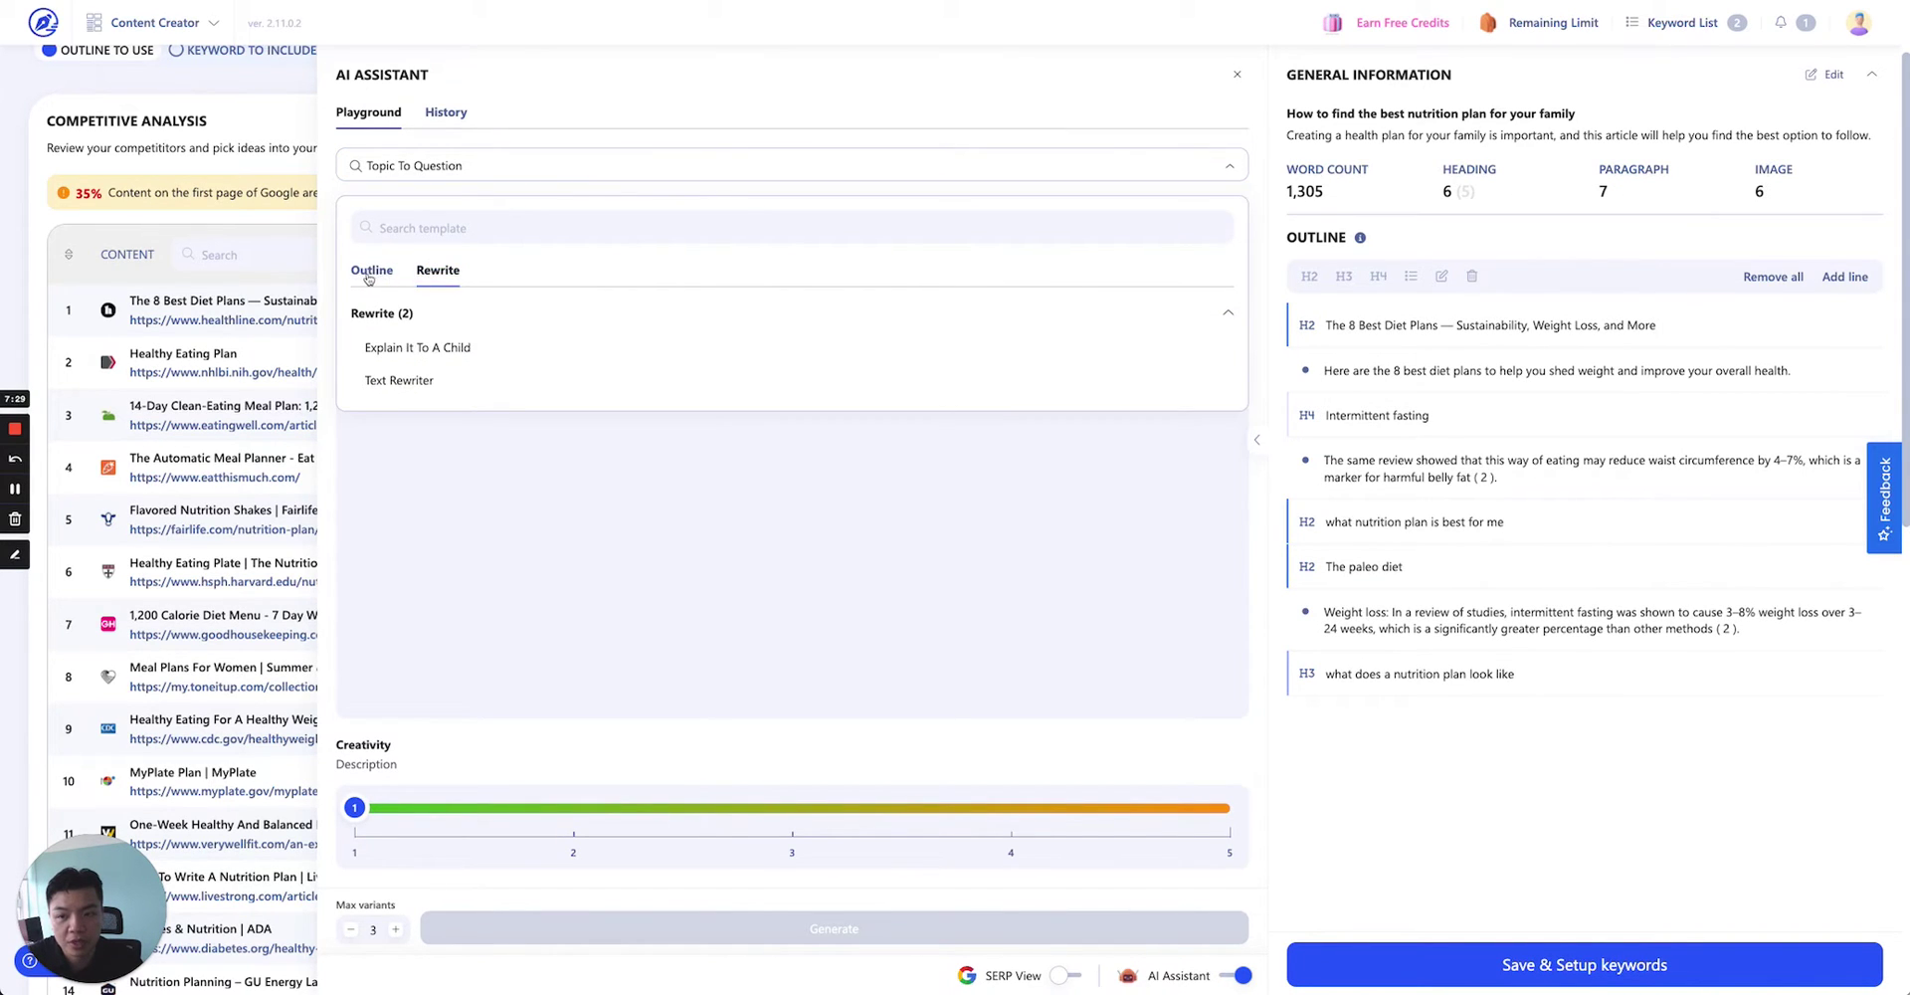
click(577, 171)
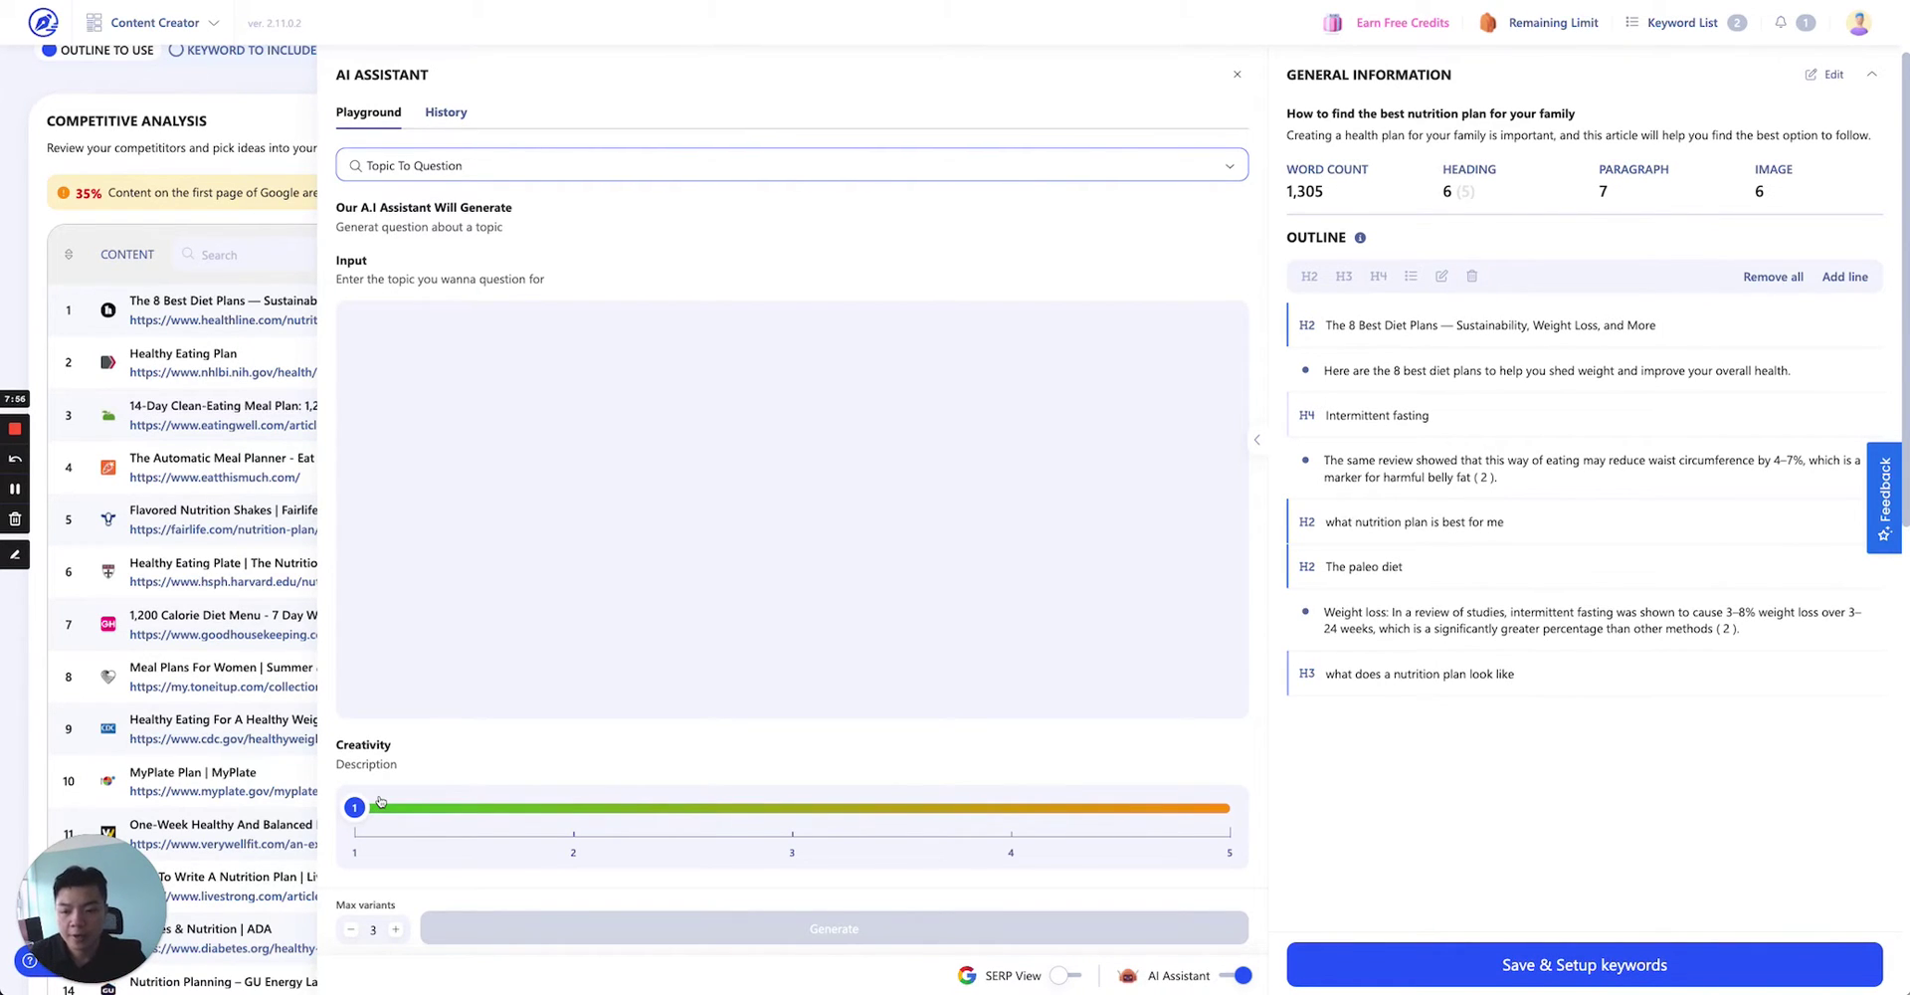
Enter the topic 'nutrition plan for athelete' and leave Creativity at 1.
click(435, 515)
text(nu)
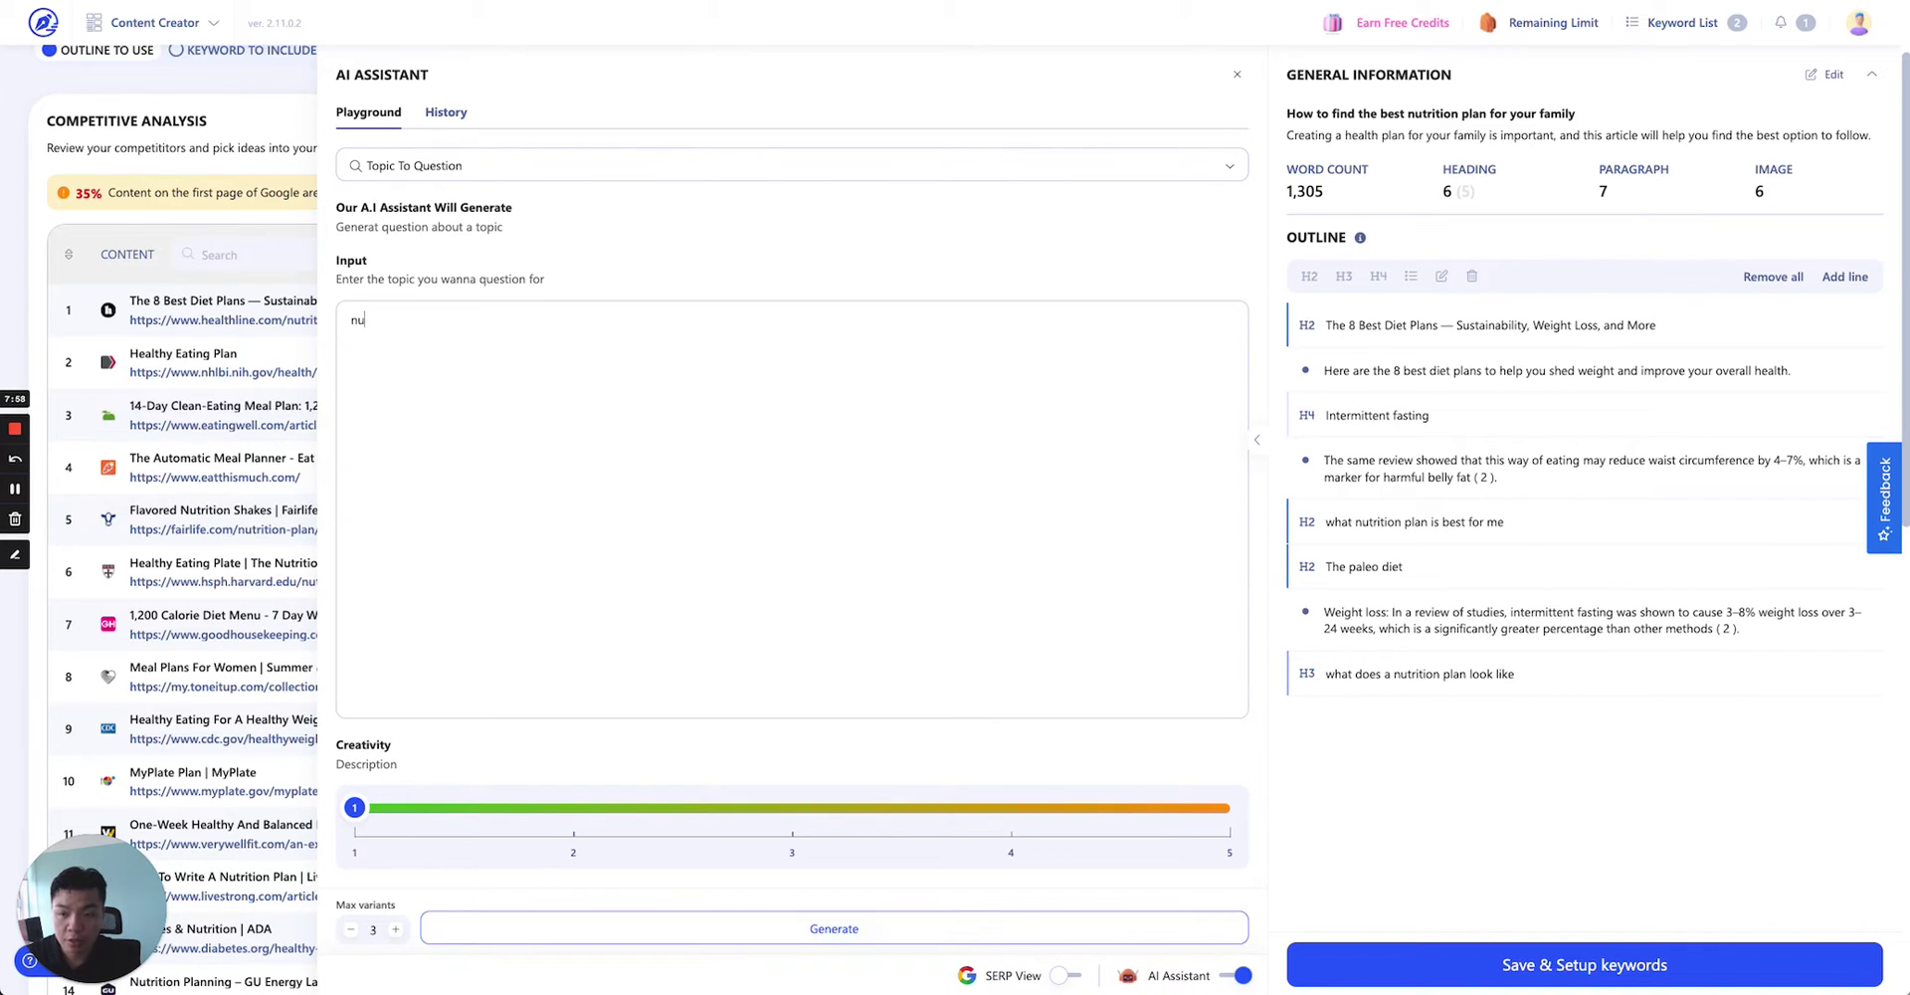
text(trition plan fo)
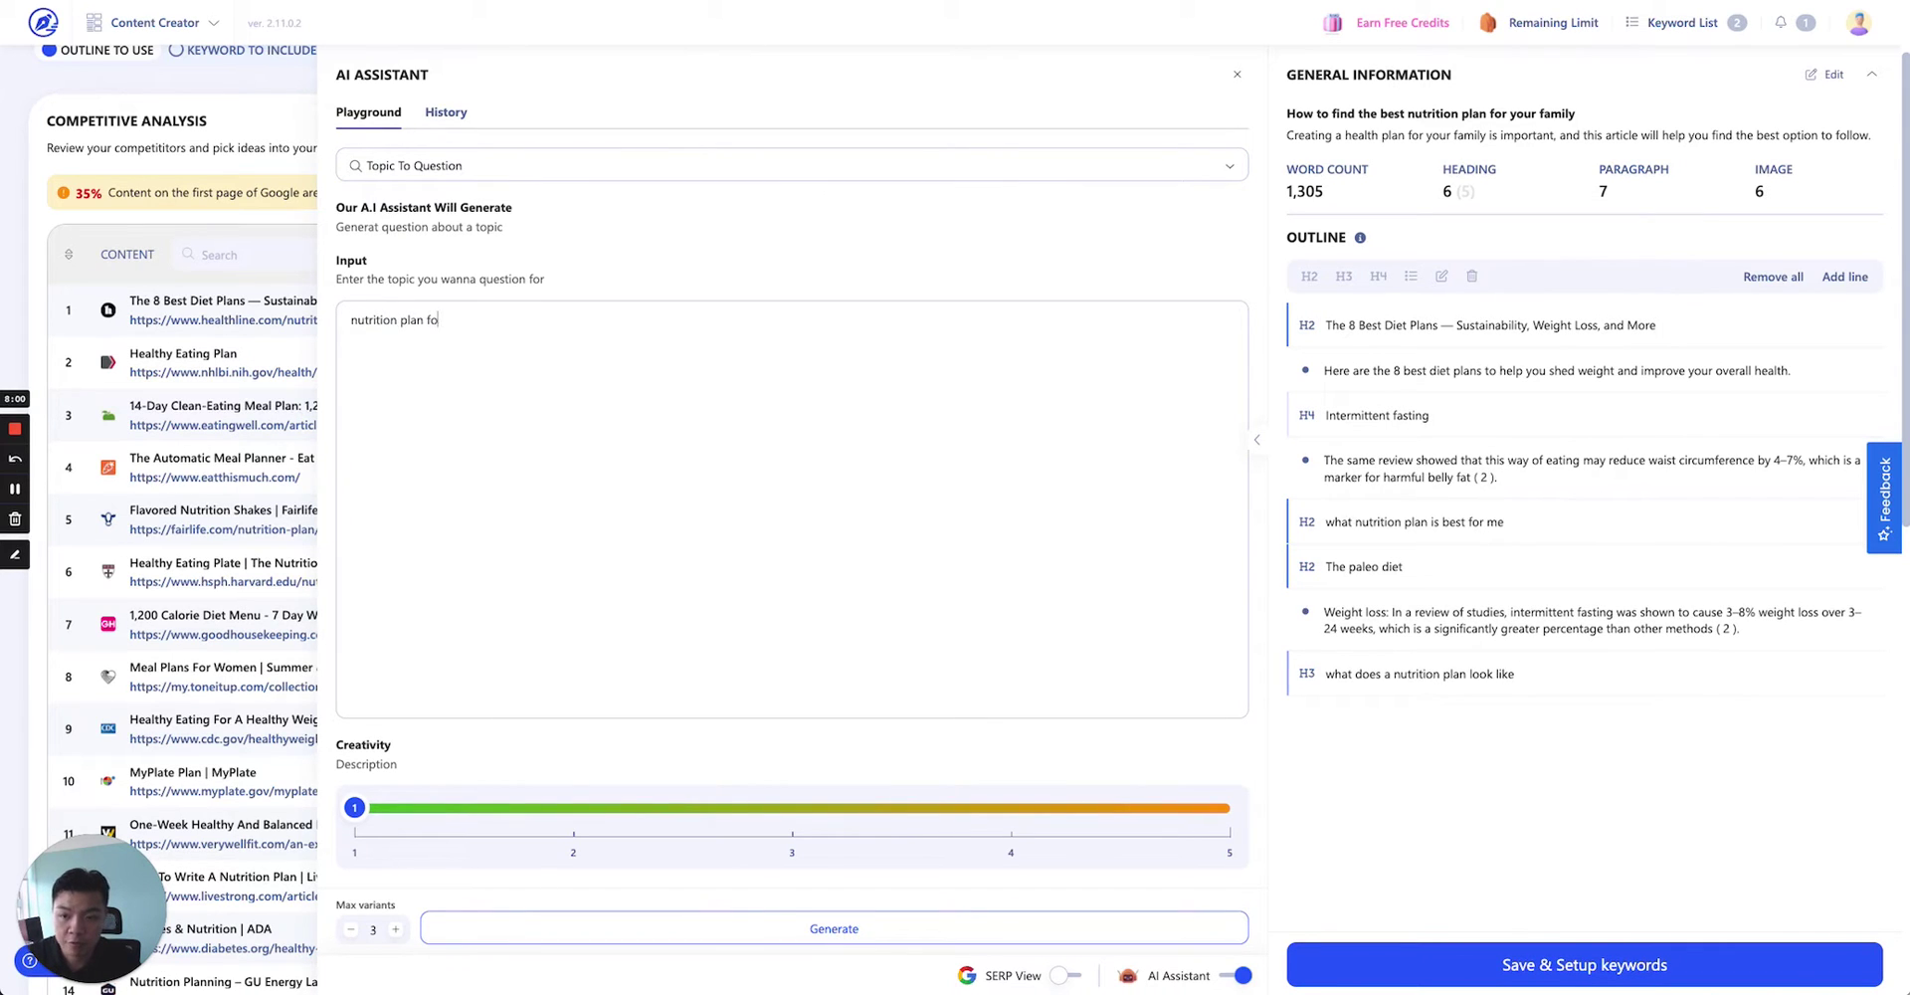
text(r athelete)
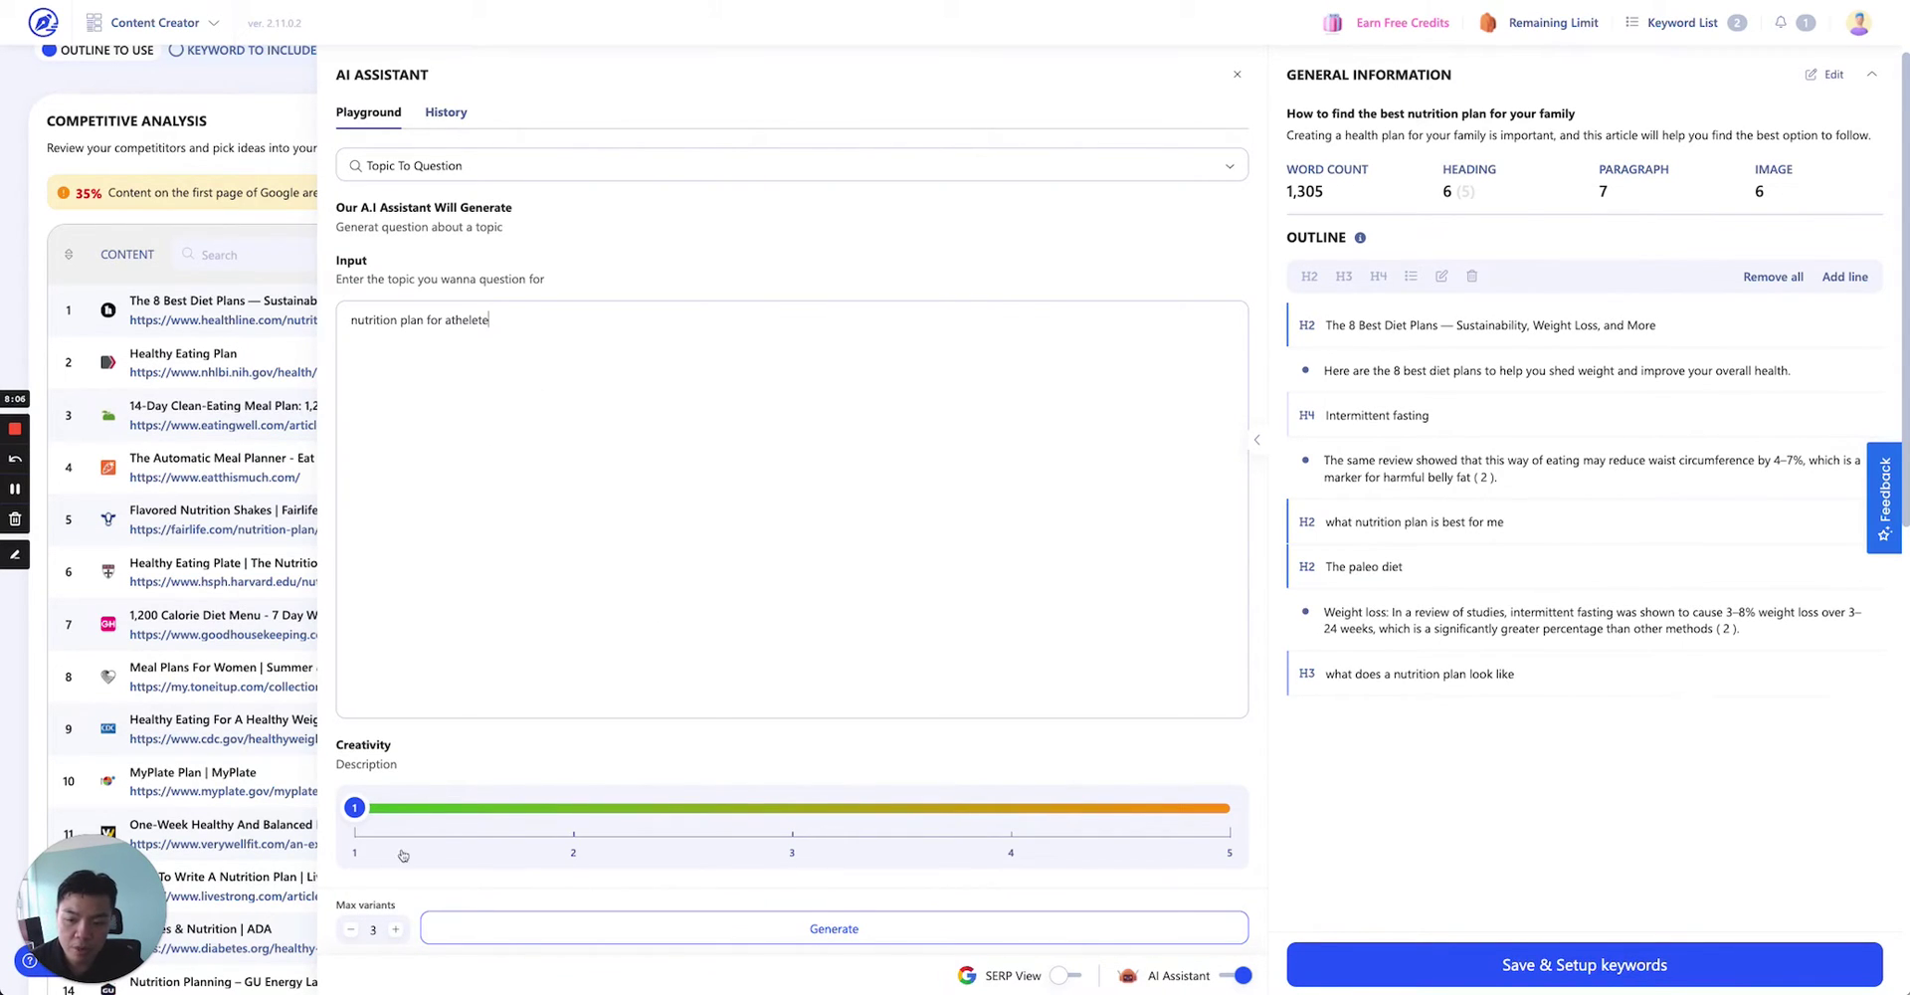
drag(351, 803, 177, 816)
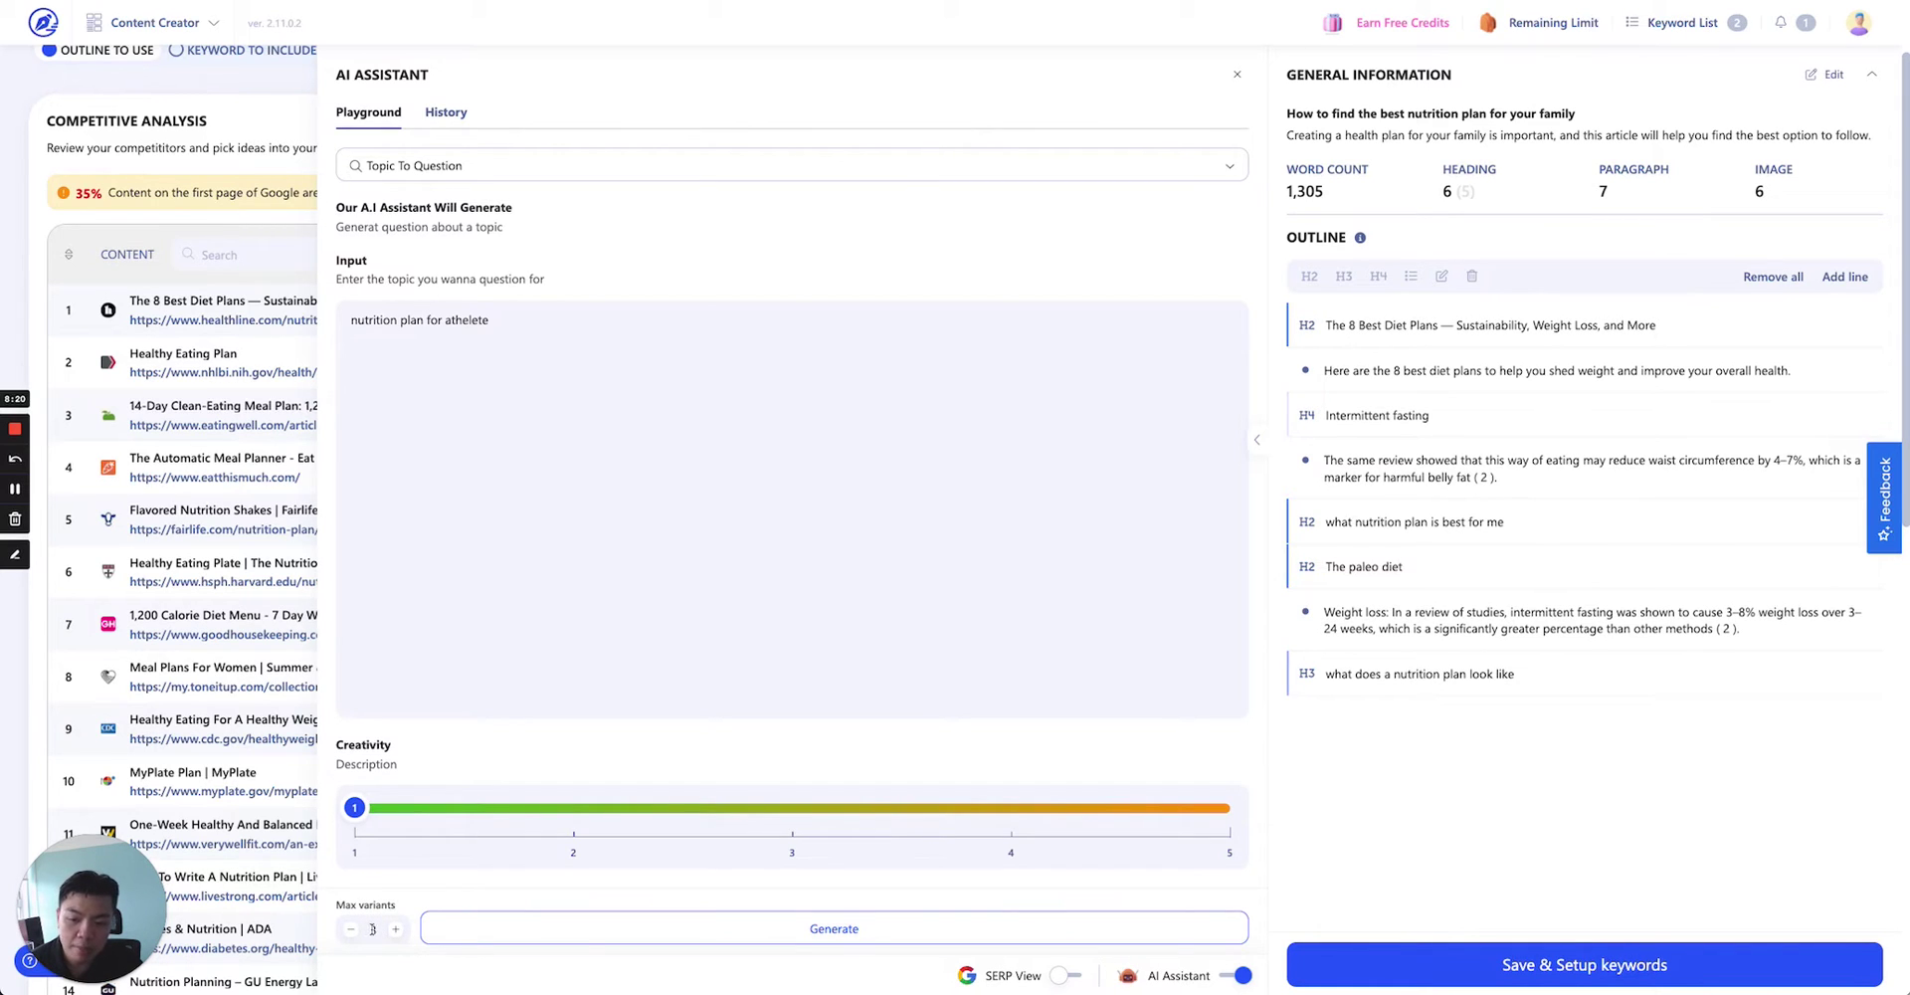
text(1)
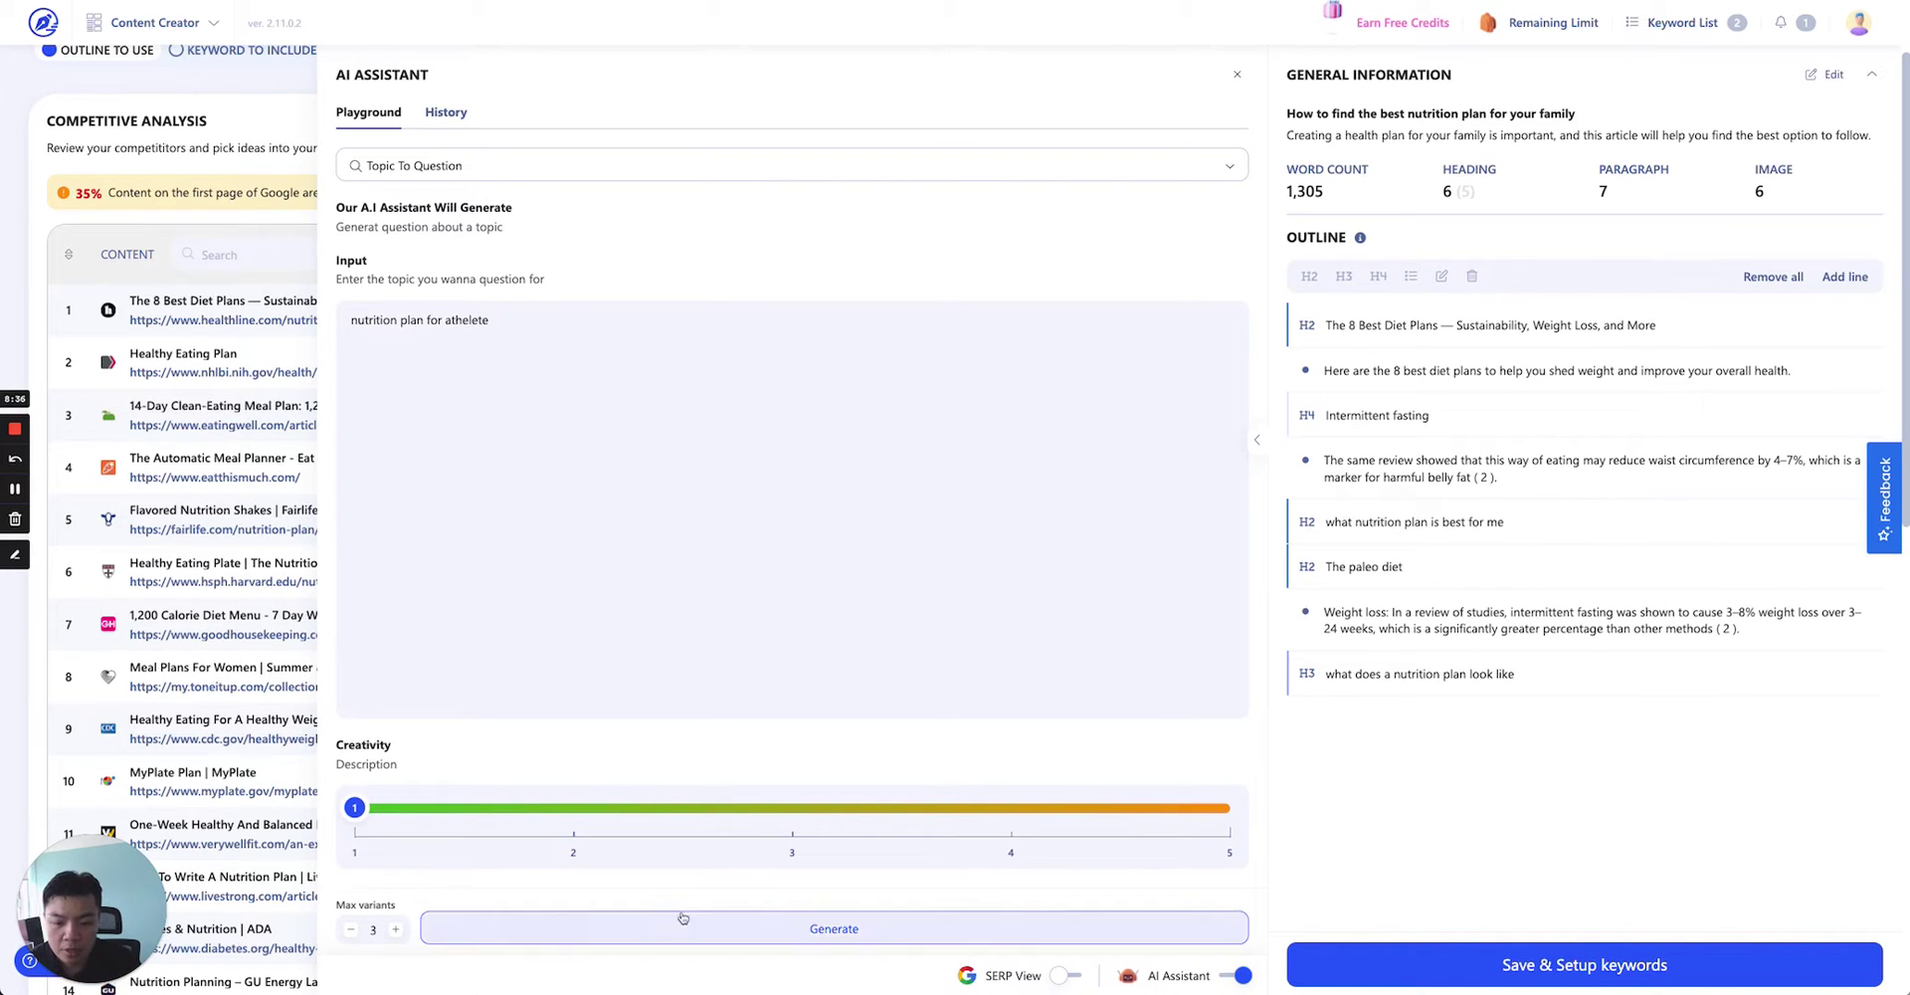
Generate questions, then generate more ideas twice for three batches of athlete nutrition questions.
click(742, 926)
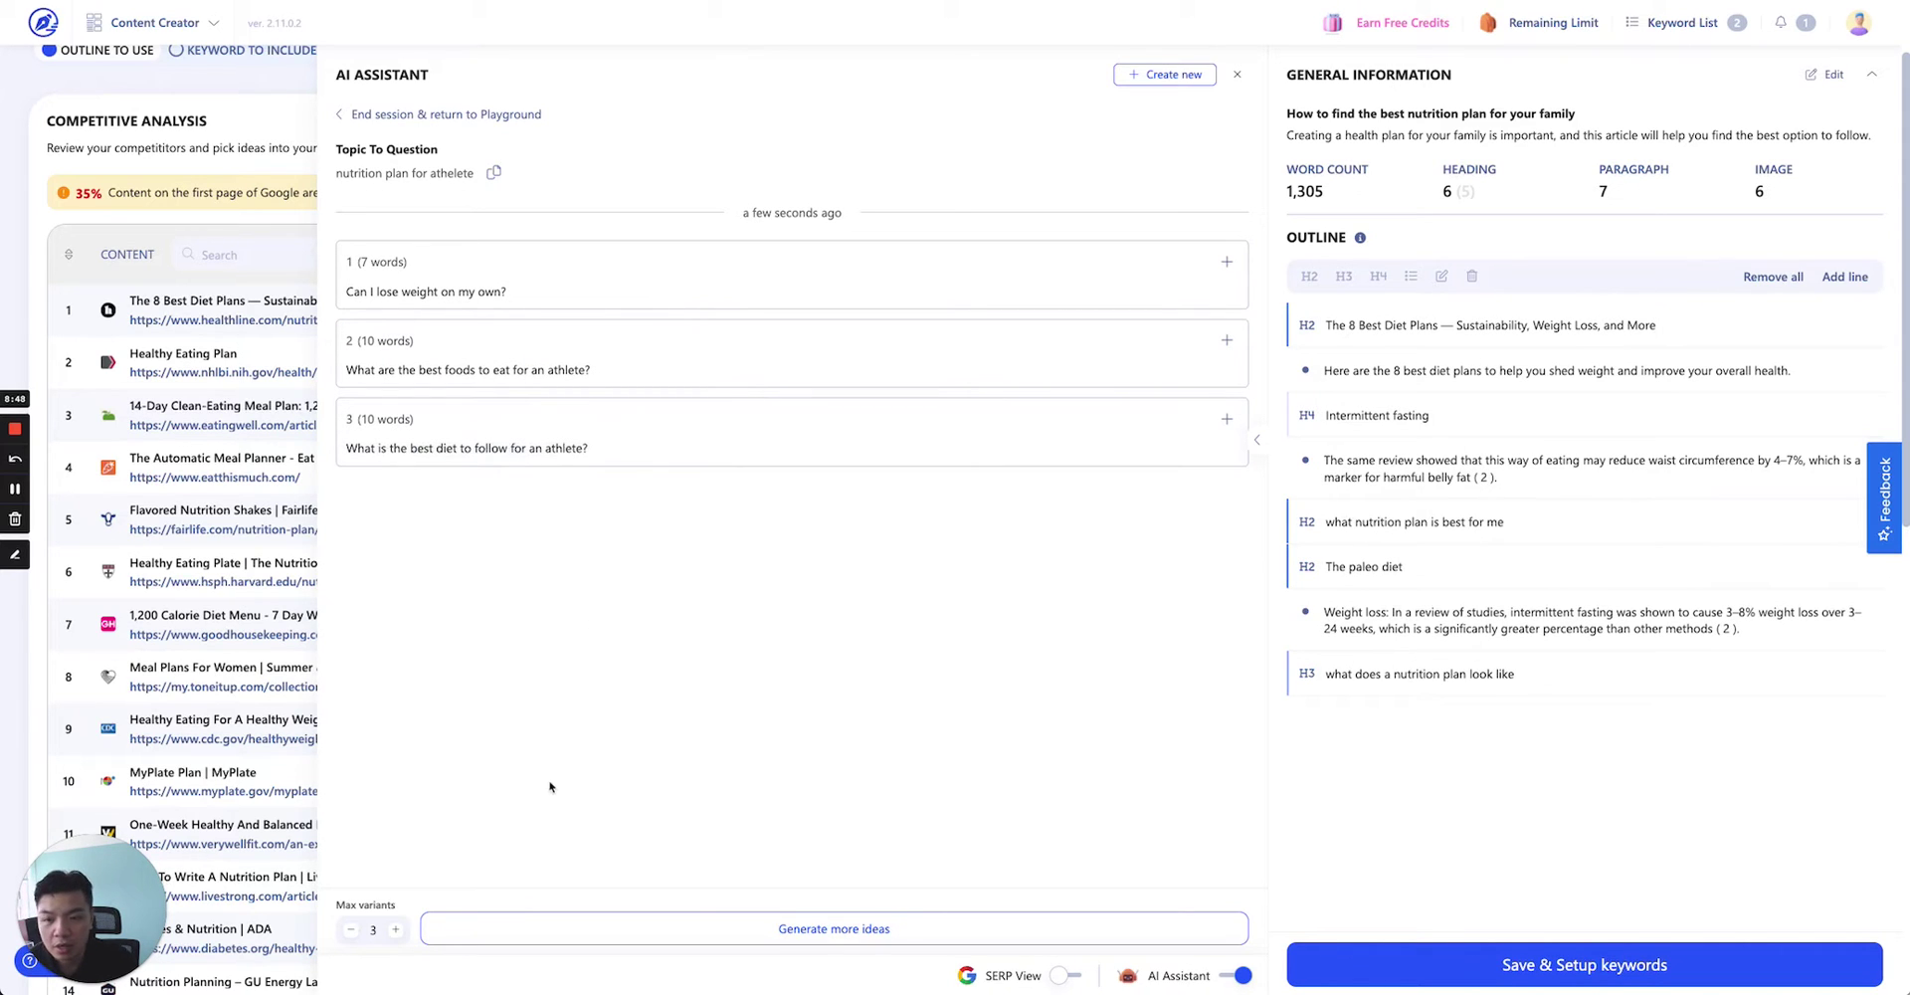
click(676, 928)
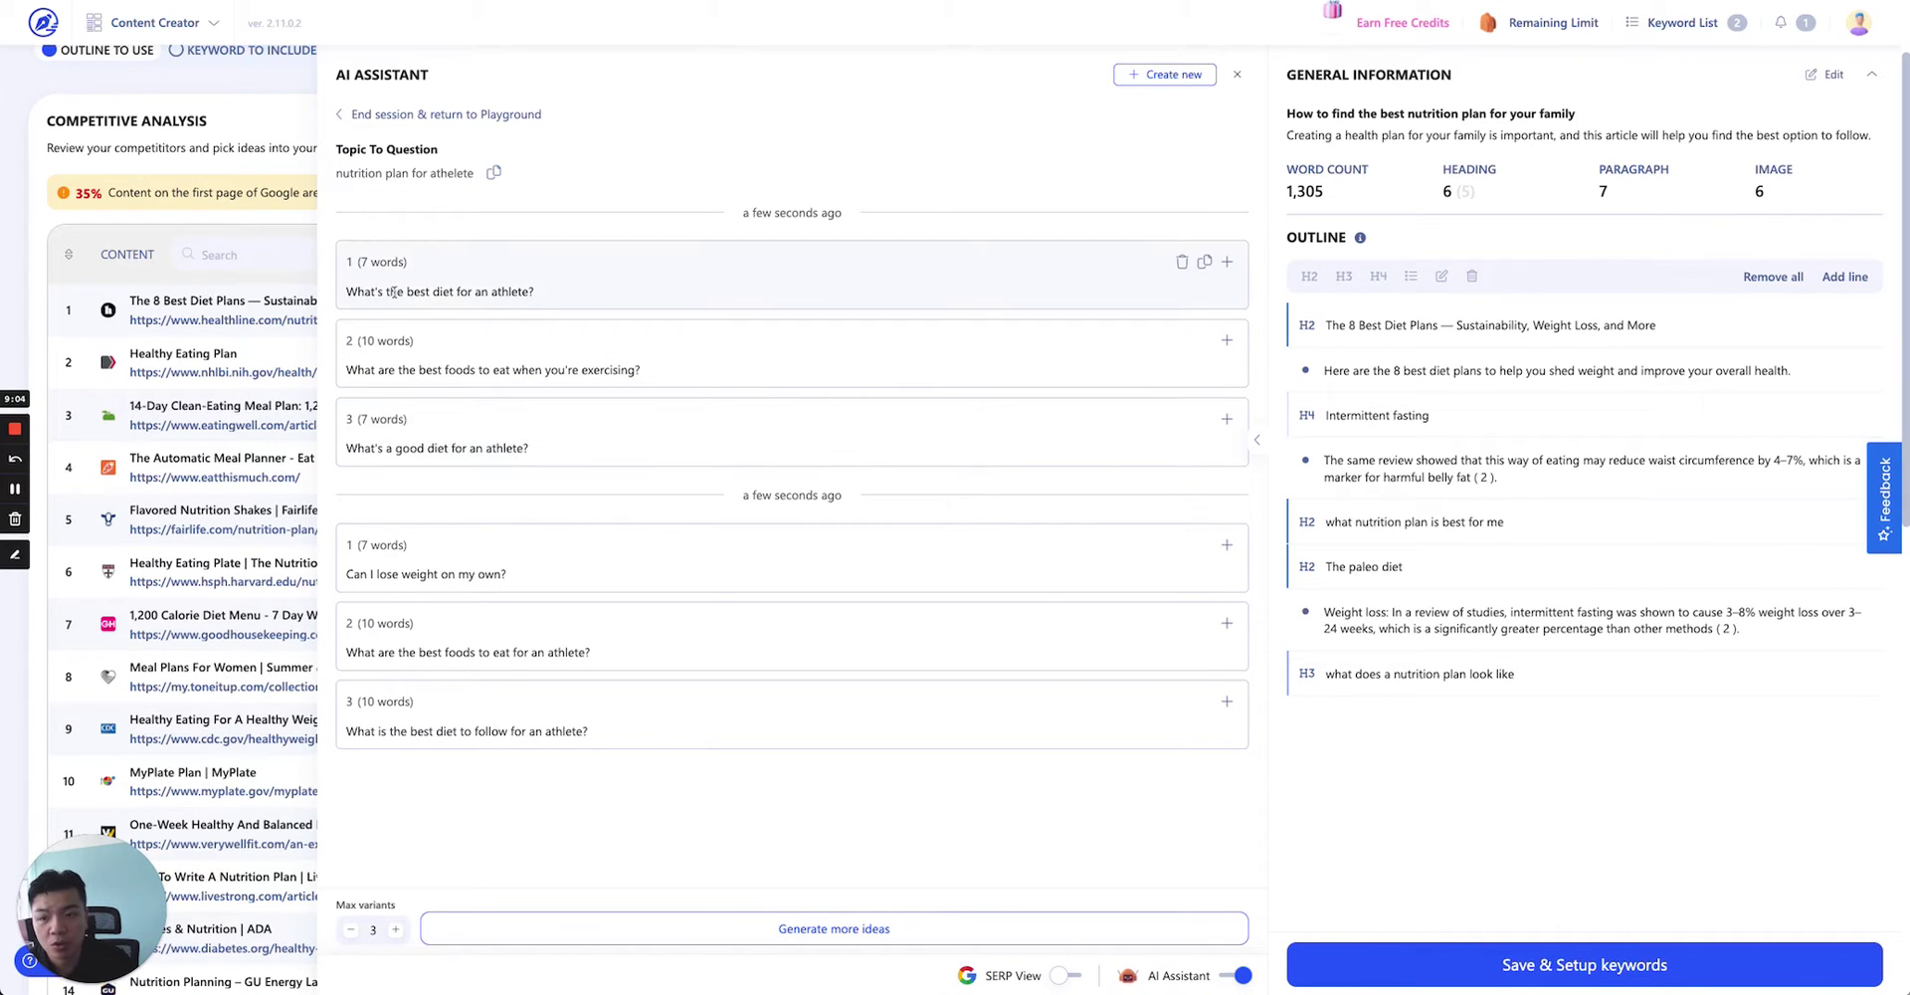
click(820, 935)
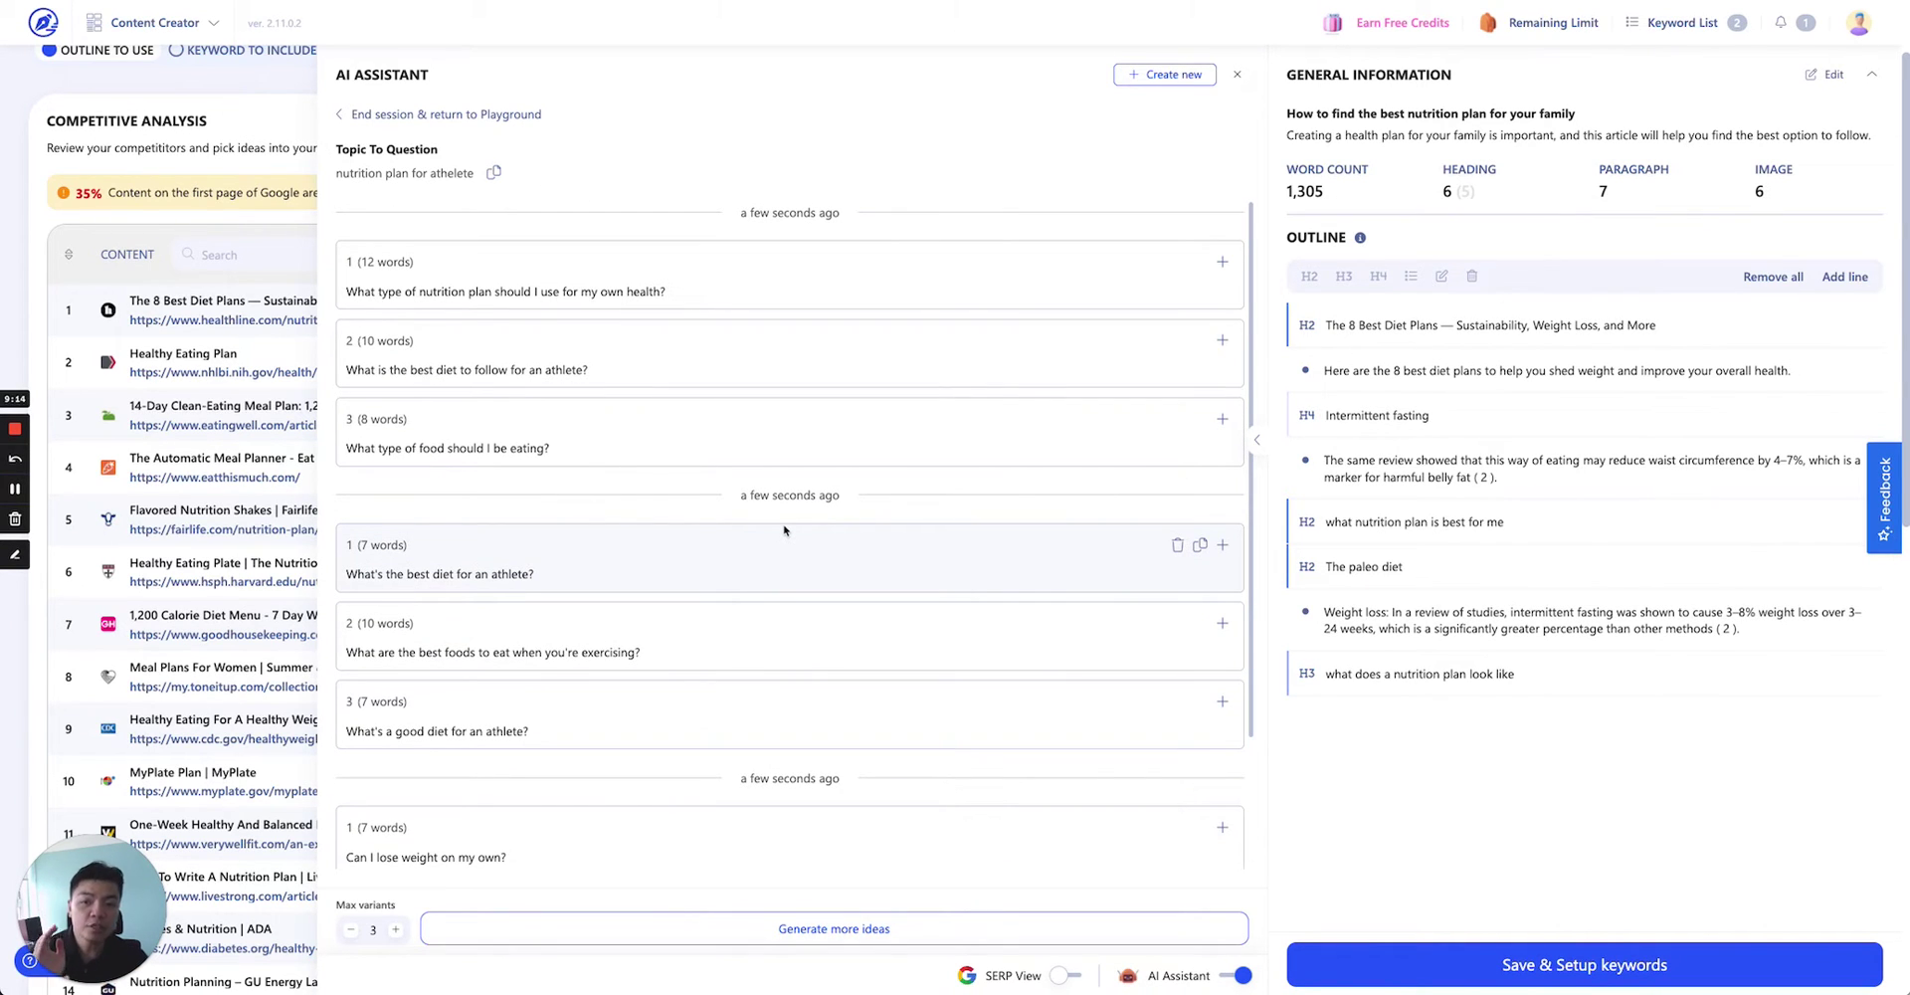
Trash 'Can I lose weight on my own?', the best-foods question, and 'What type of food should I be eating?'.
scroll(786, 530, down, 3)
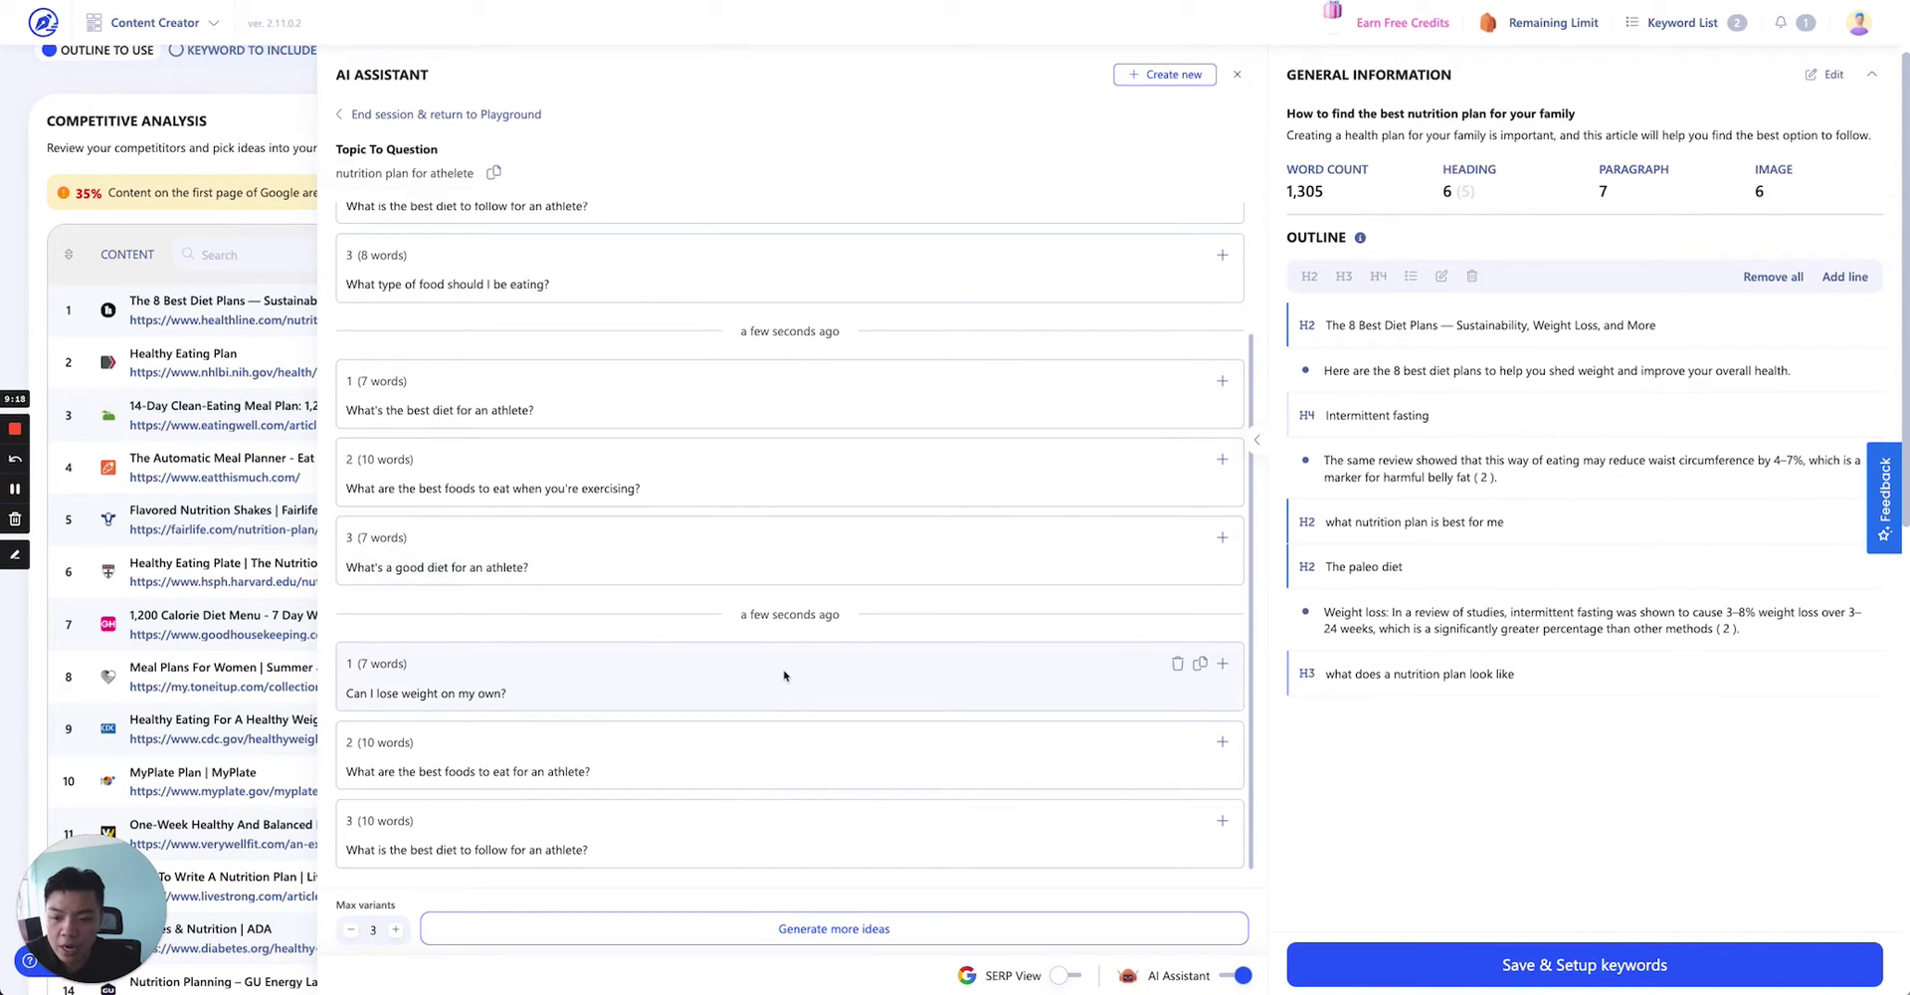
click(1177, 664)
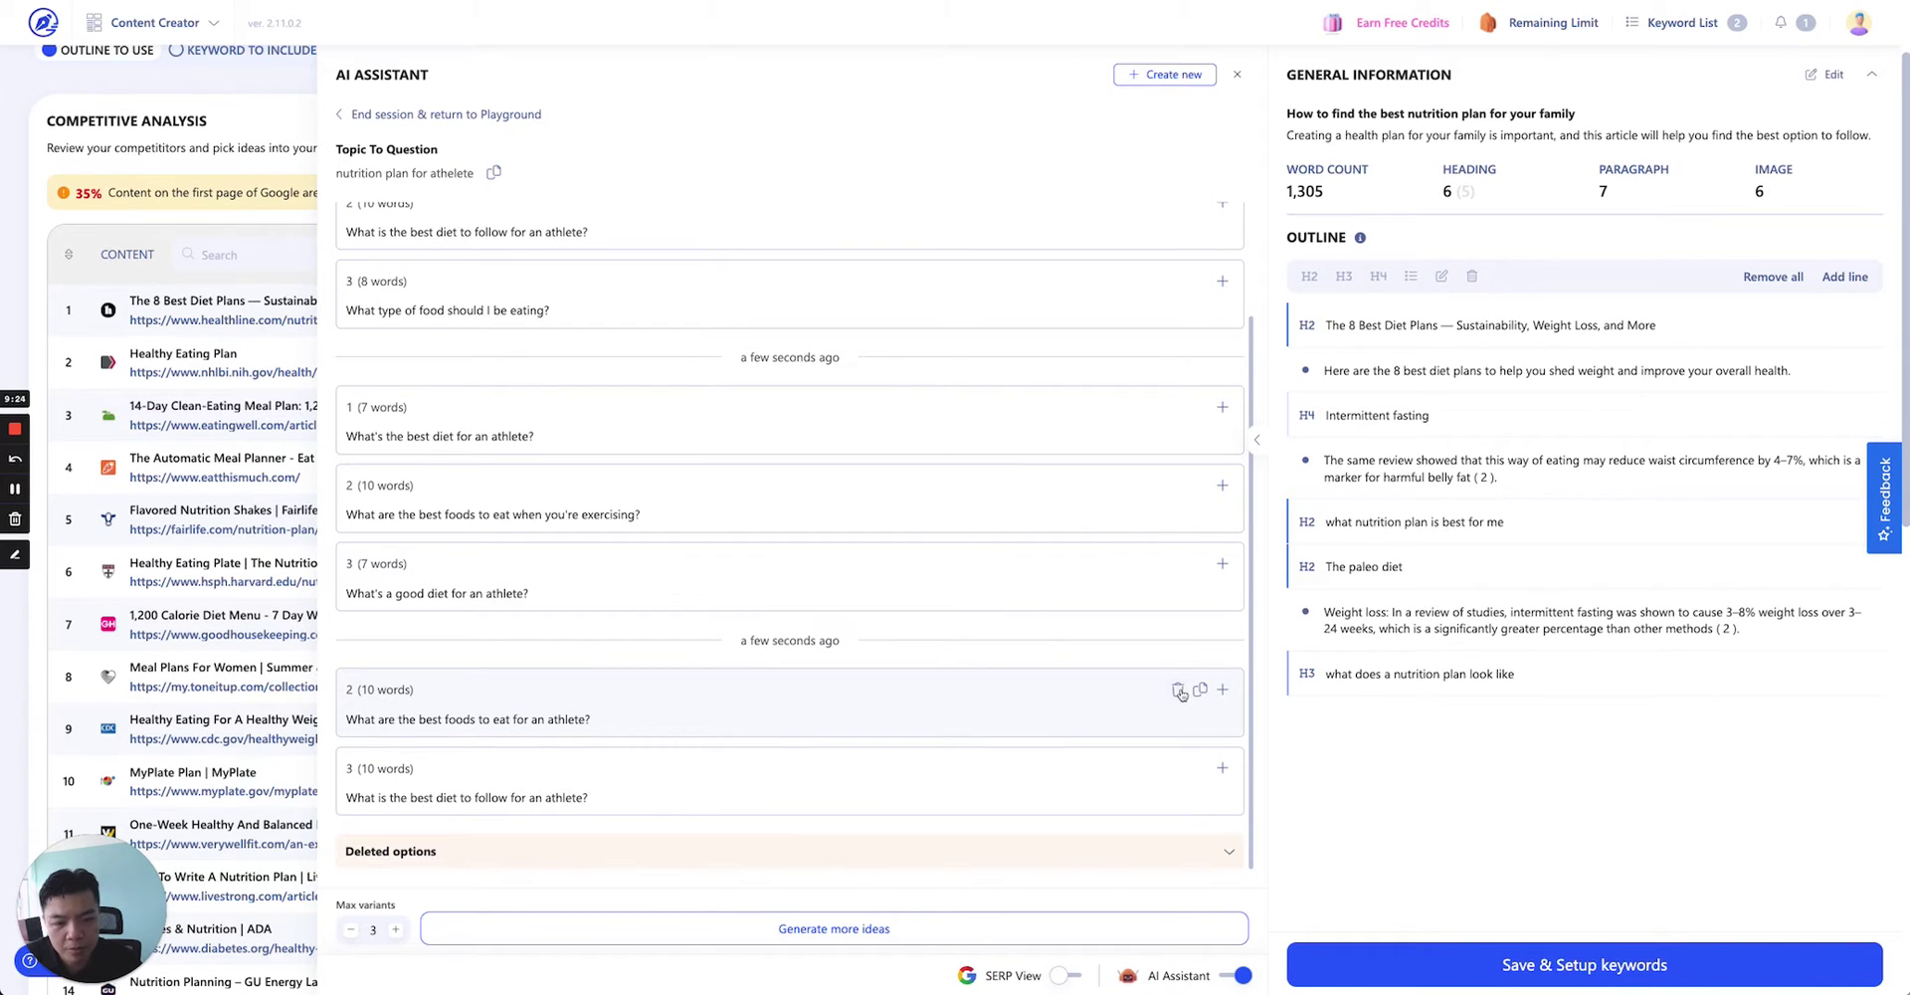
click(1178, 690)
scroll(886, 725, up, 2)
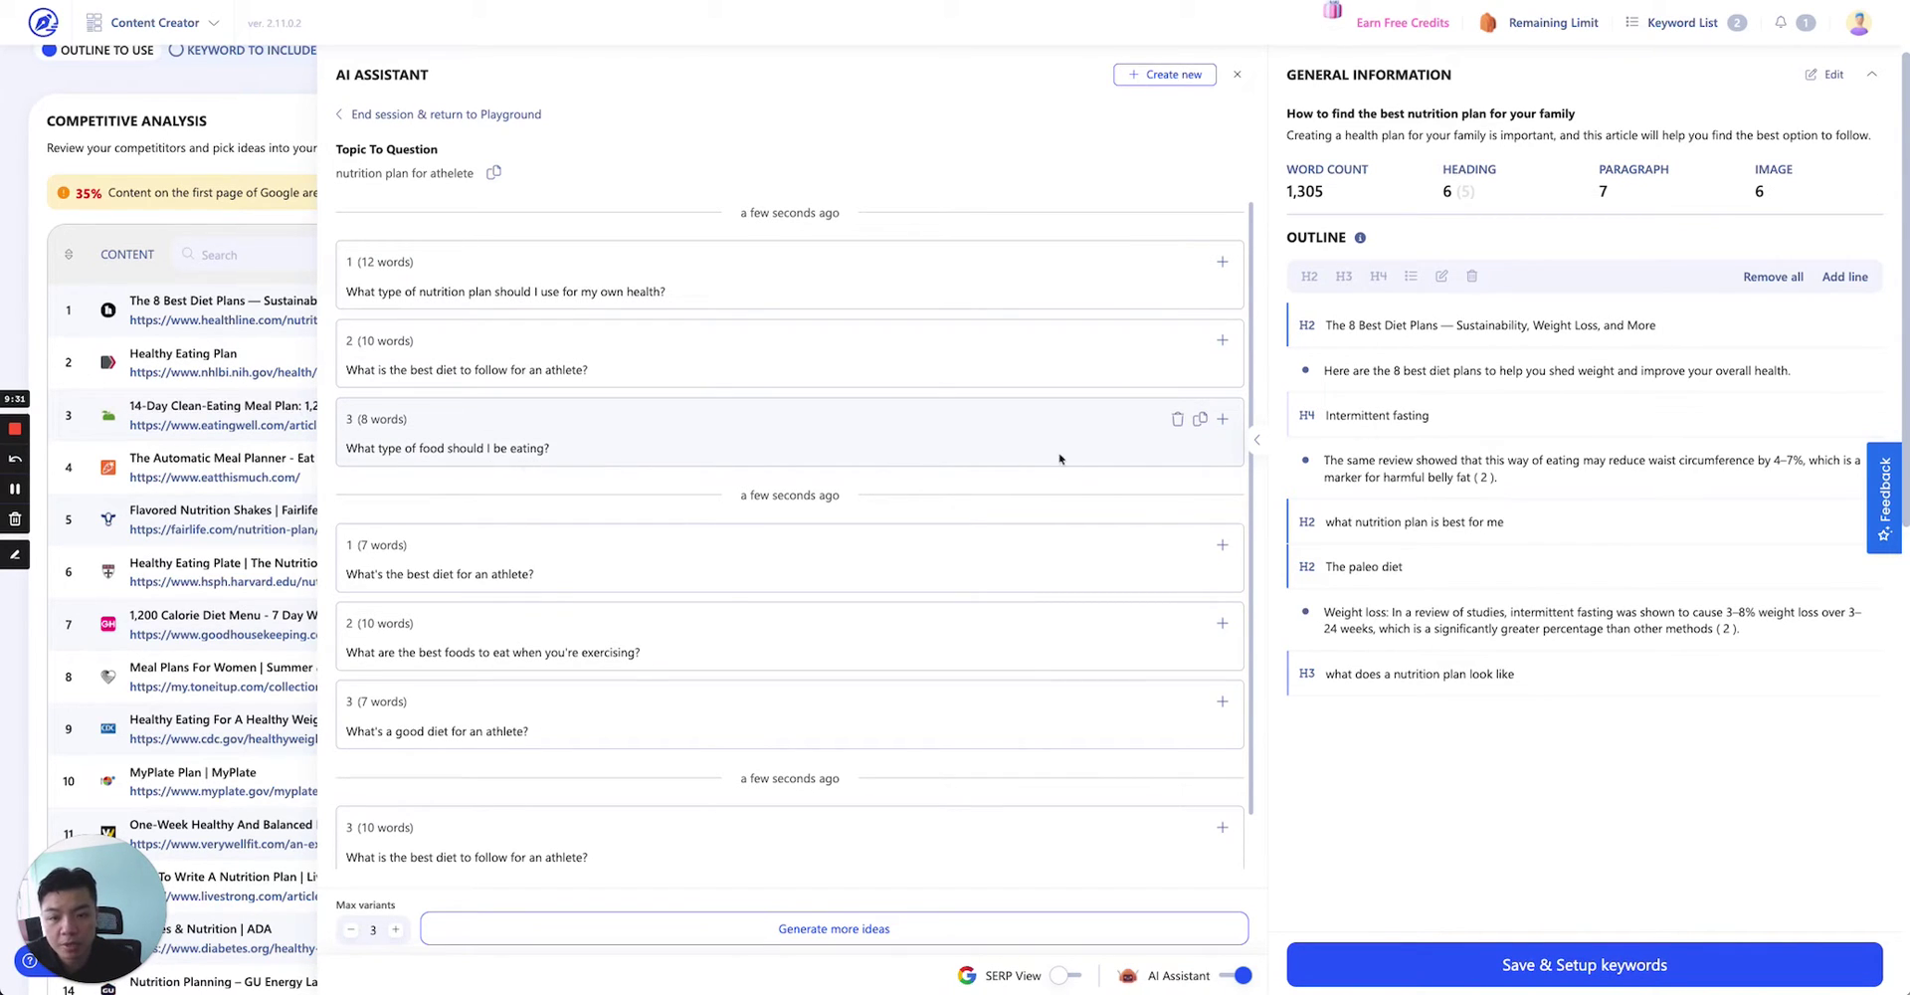
click(1177, 419)
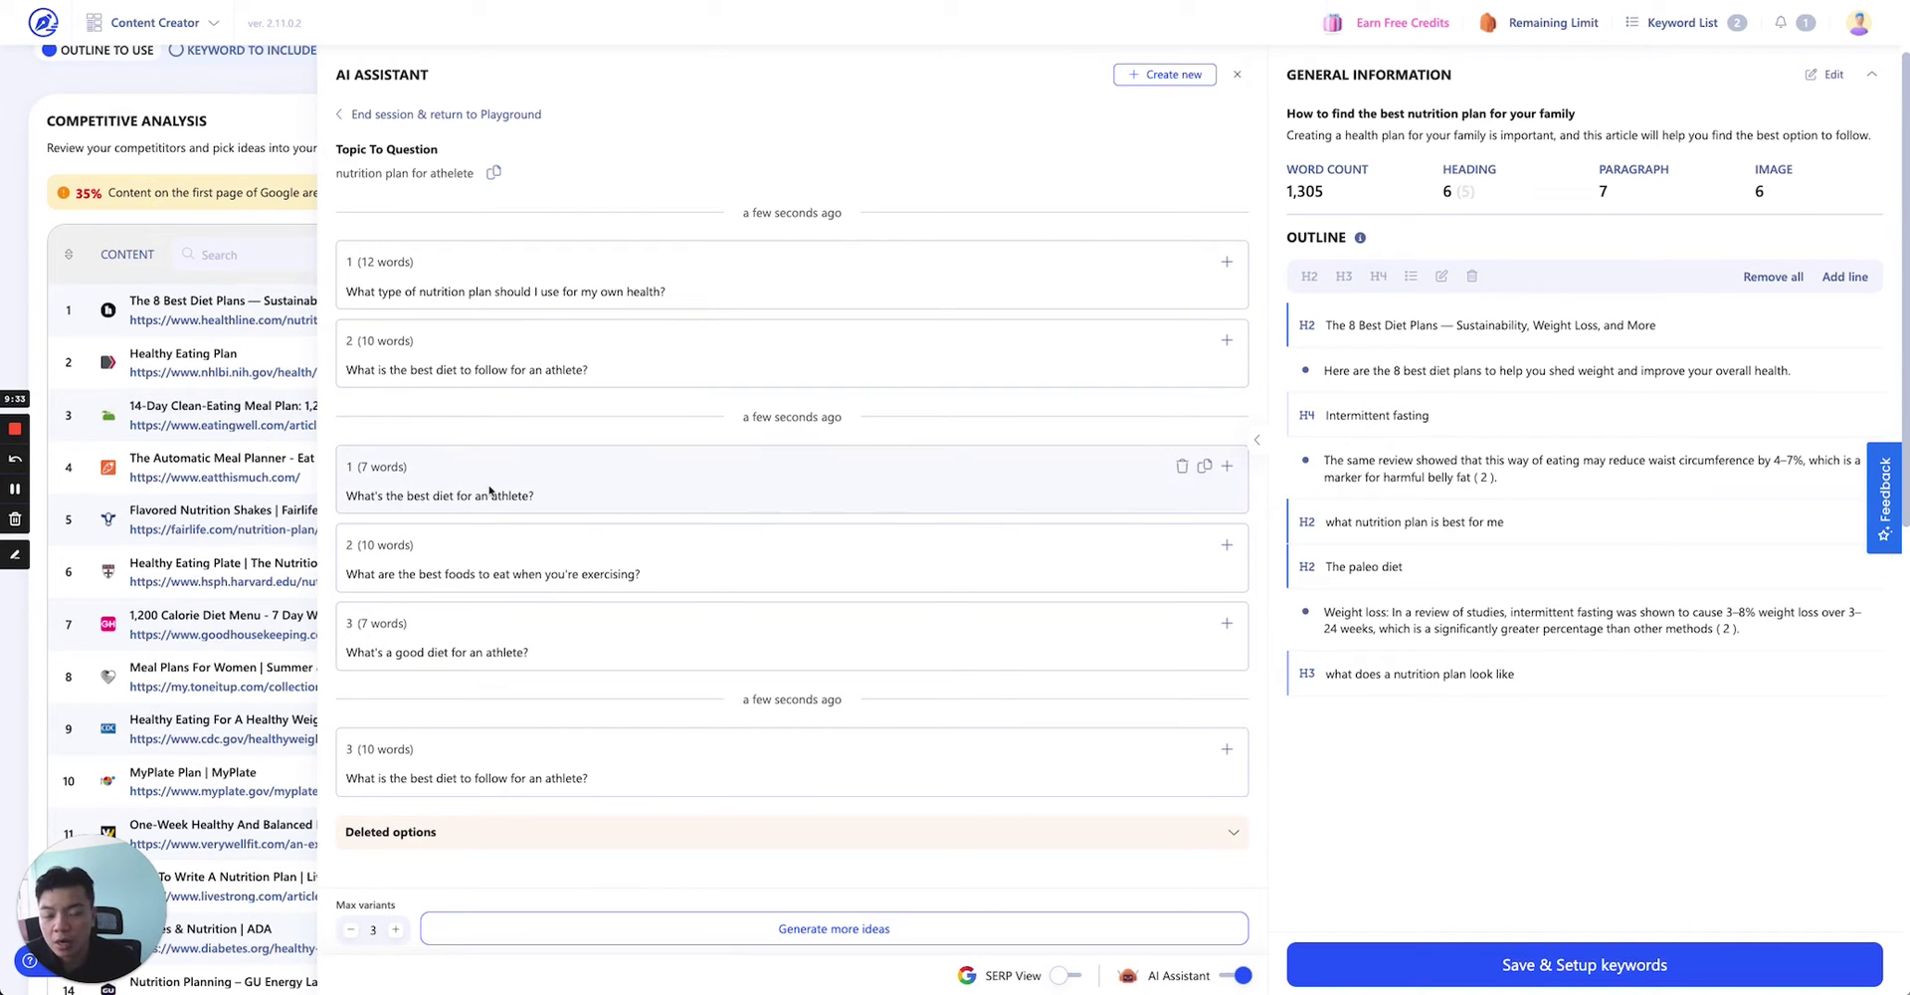
scroll(826, 716, down, 10)
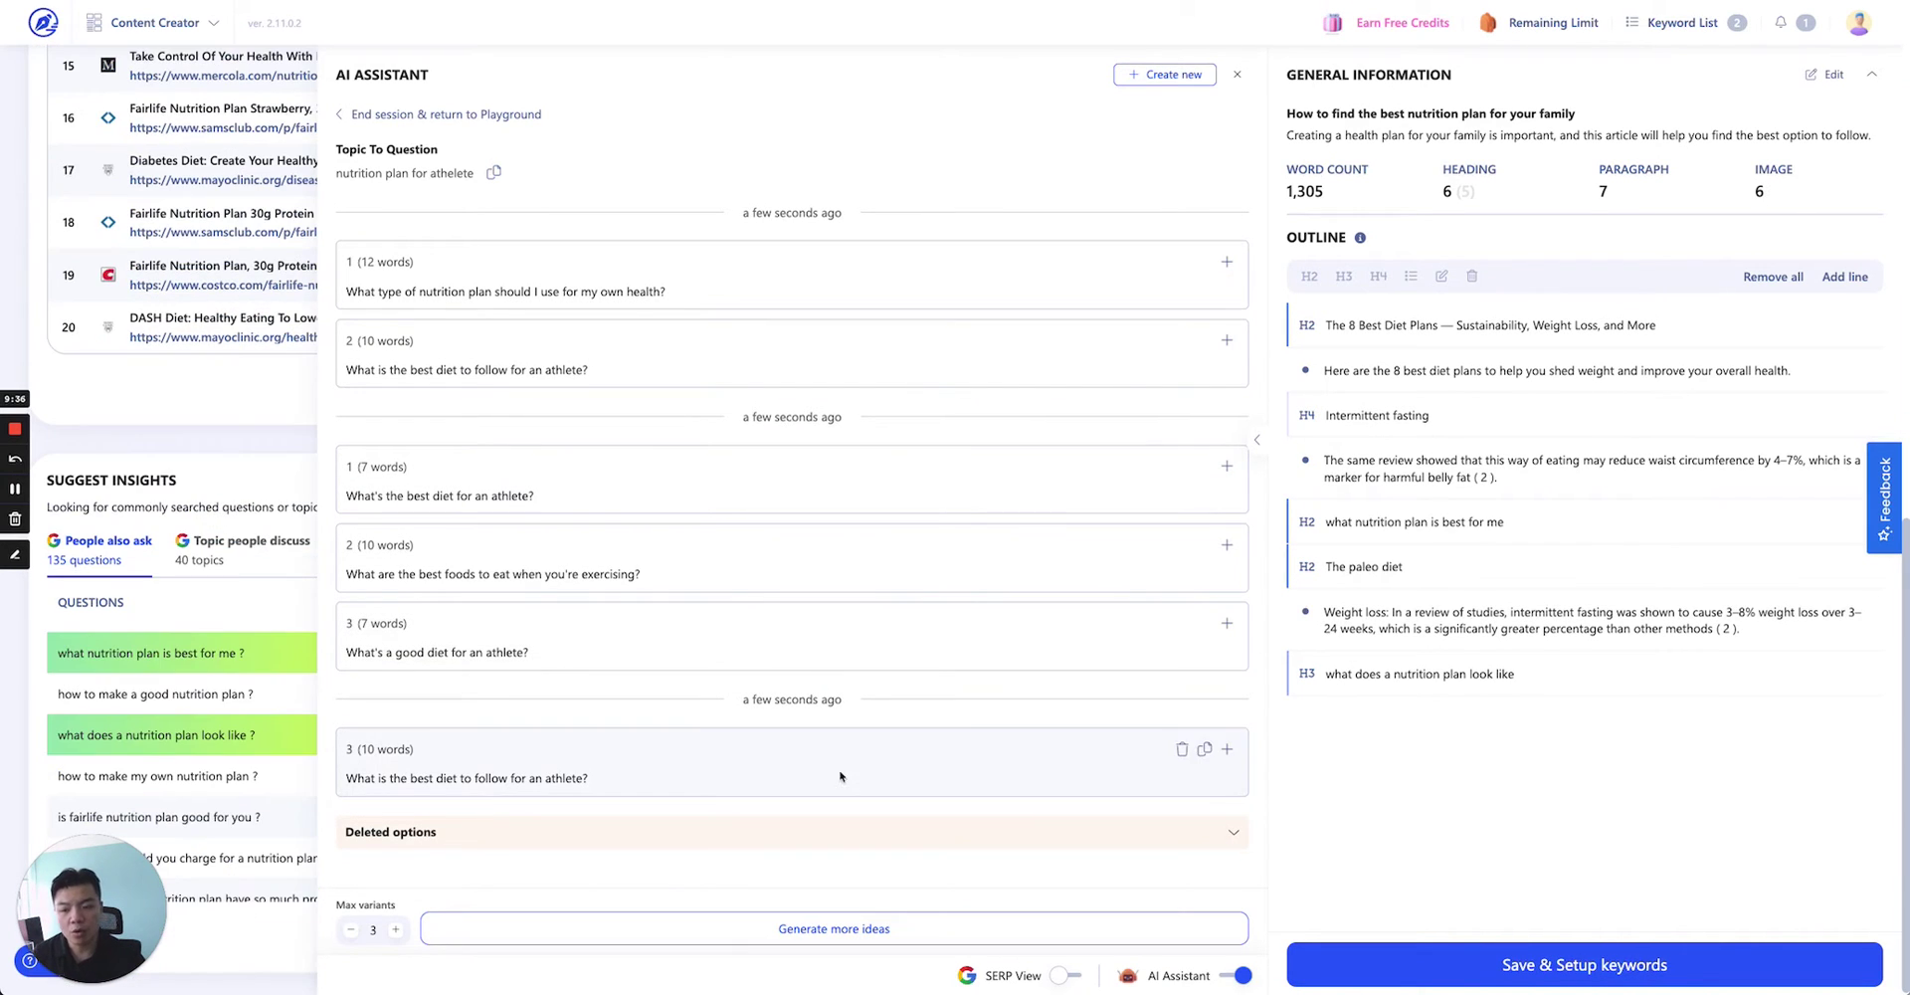
Restore 'What type of food should I be eating?' from Deleted options and trash the duplicate athlete-diet card.
click(939, 841)
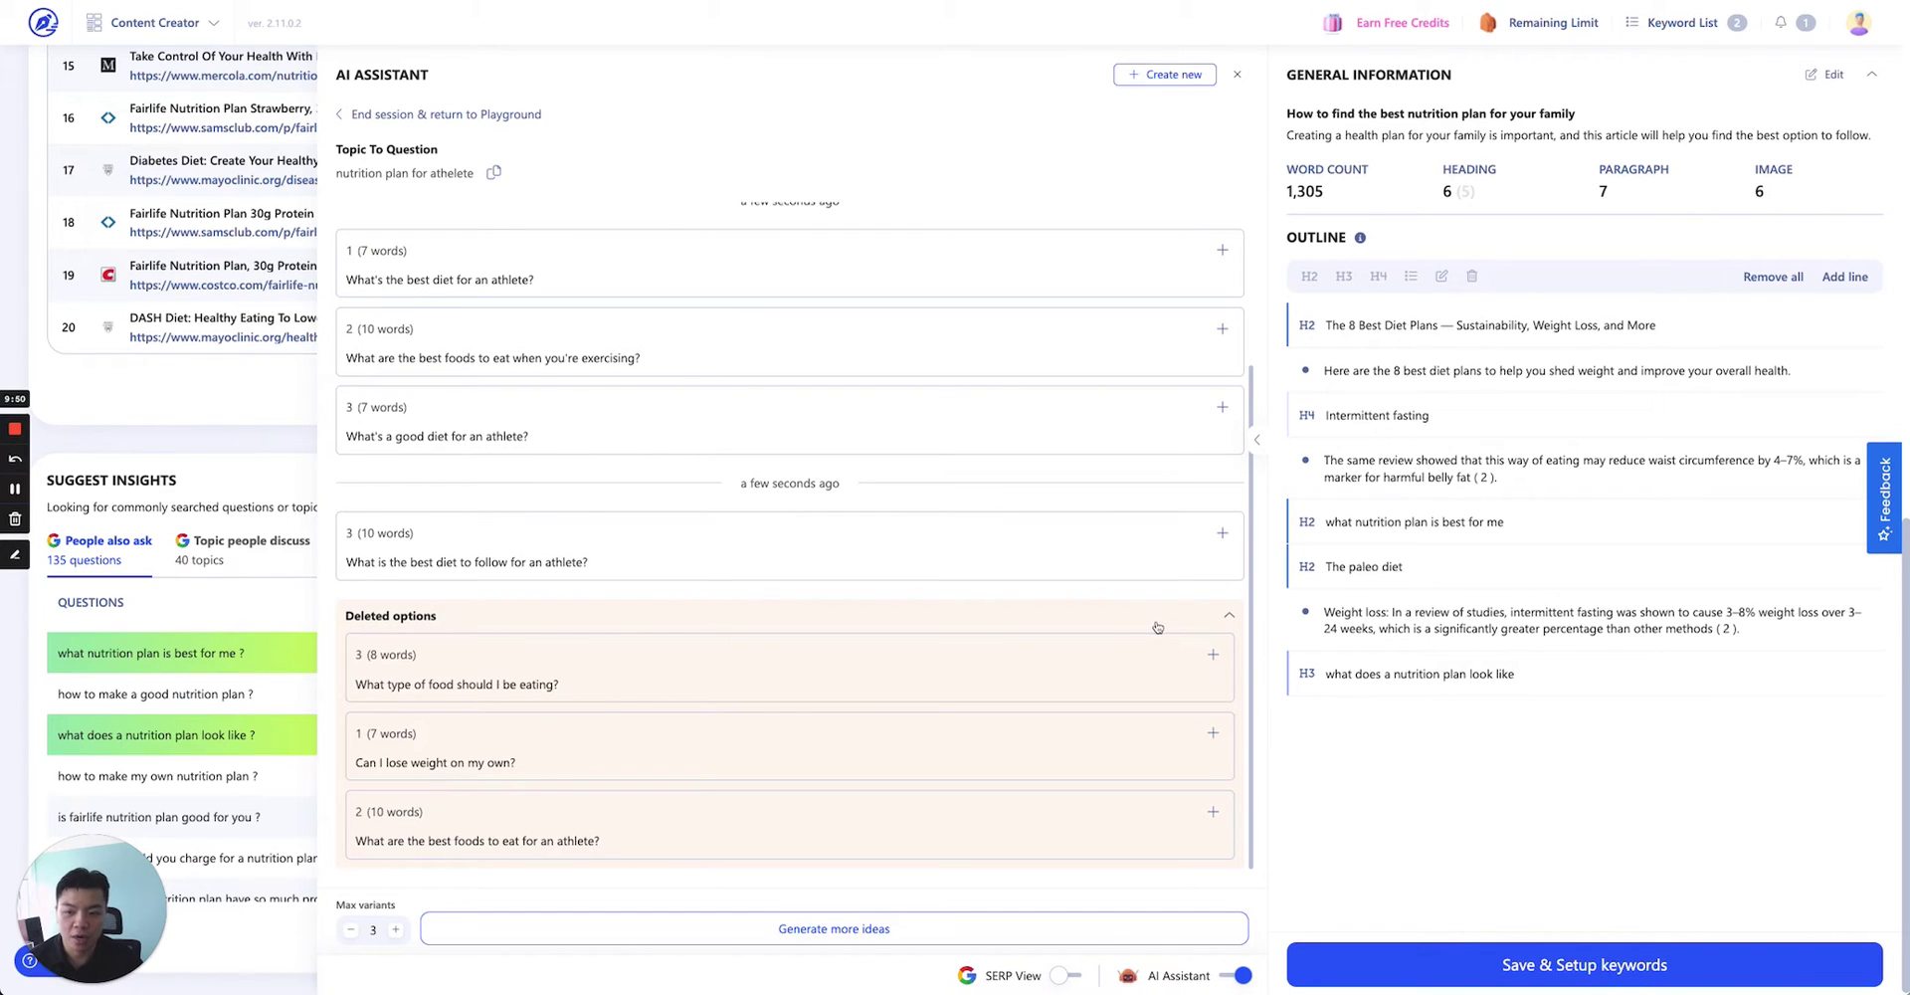
click(1169, 658)
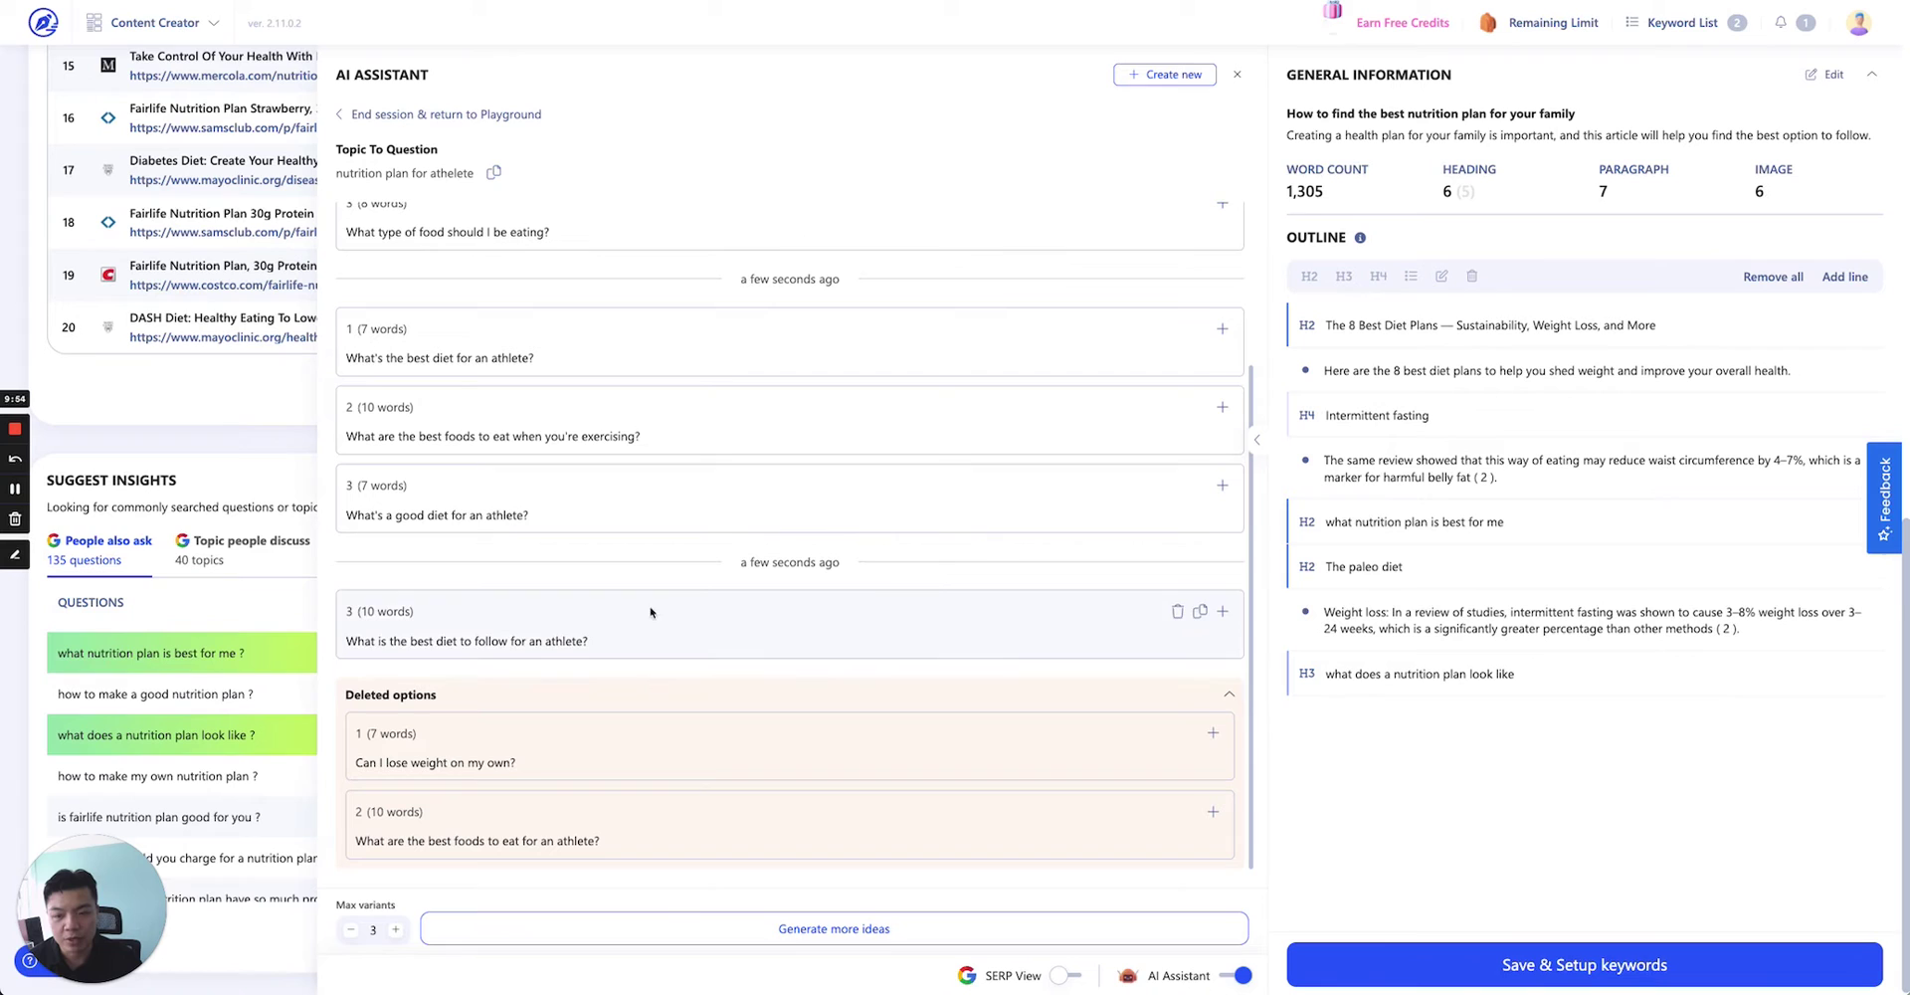
click(1177, 611)
scroll(800, 739, up, 5)
scroll(786, 697, up, 5)
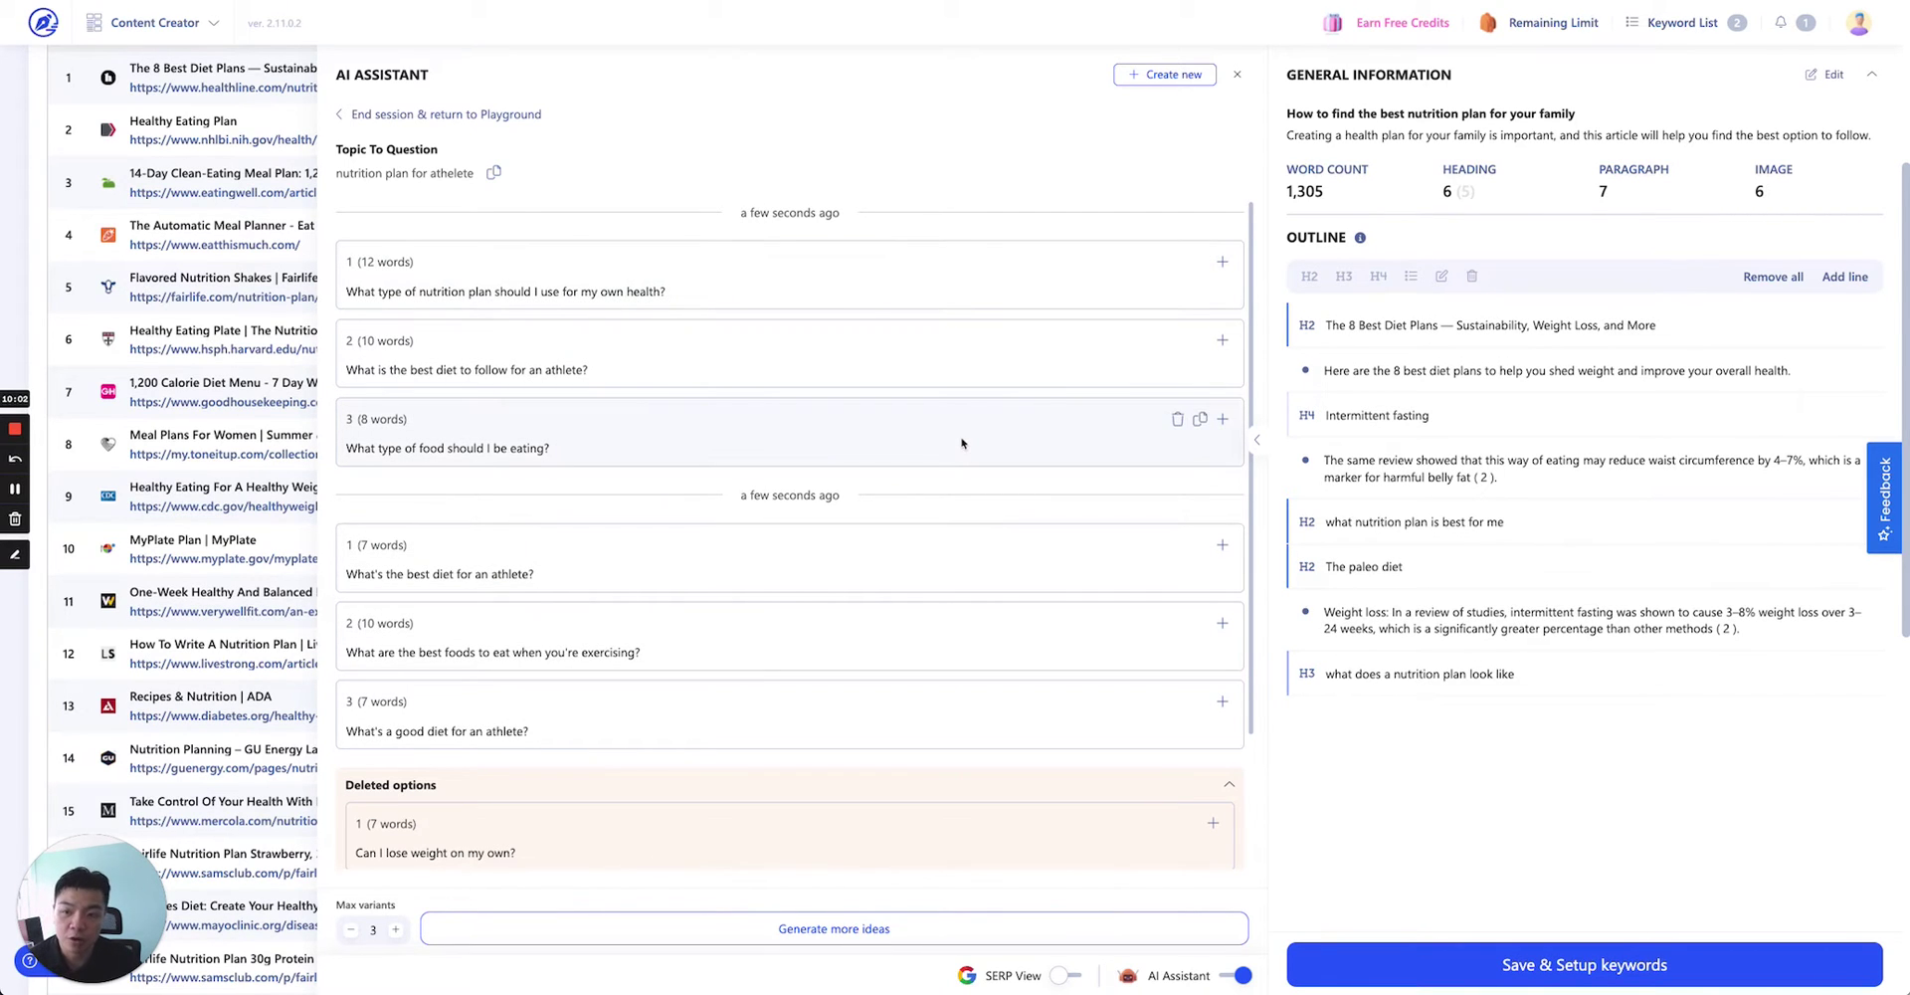
Add the own-health plan, athlete-diet and food-type questions as outline bullets, then end the session.
click(1221, 263)
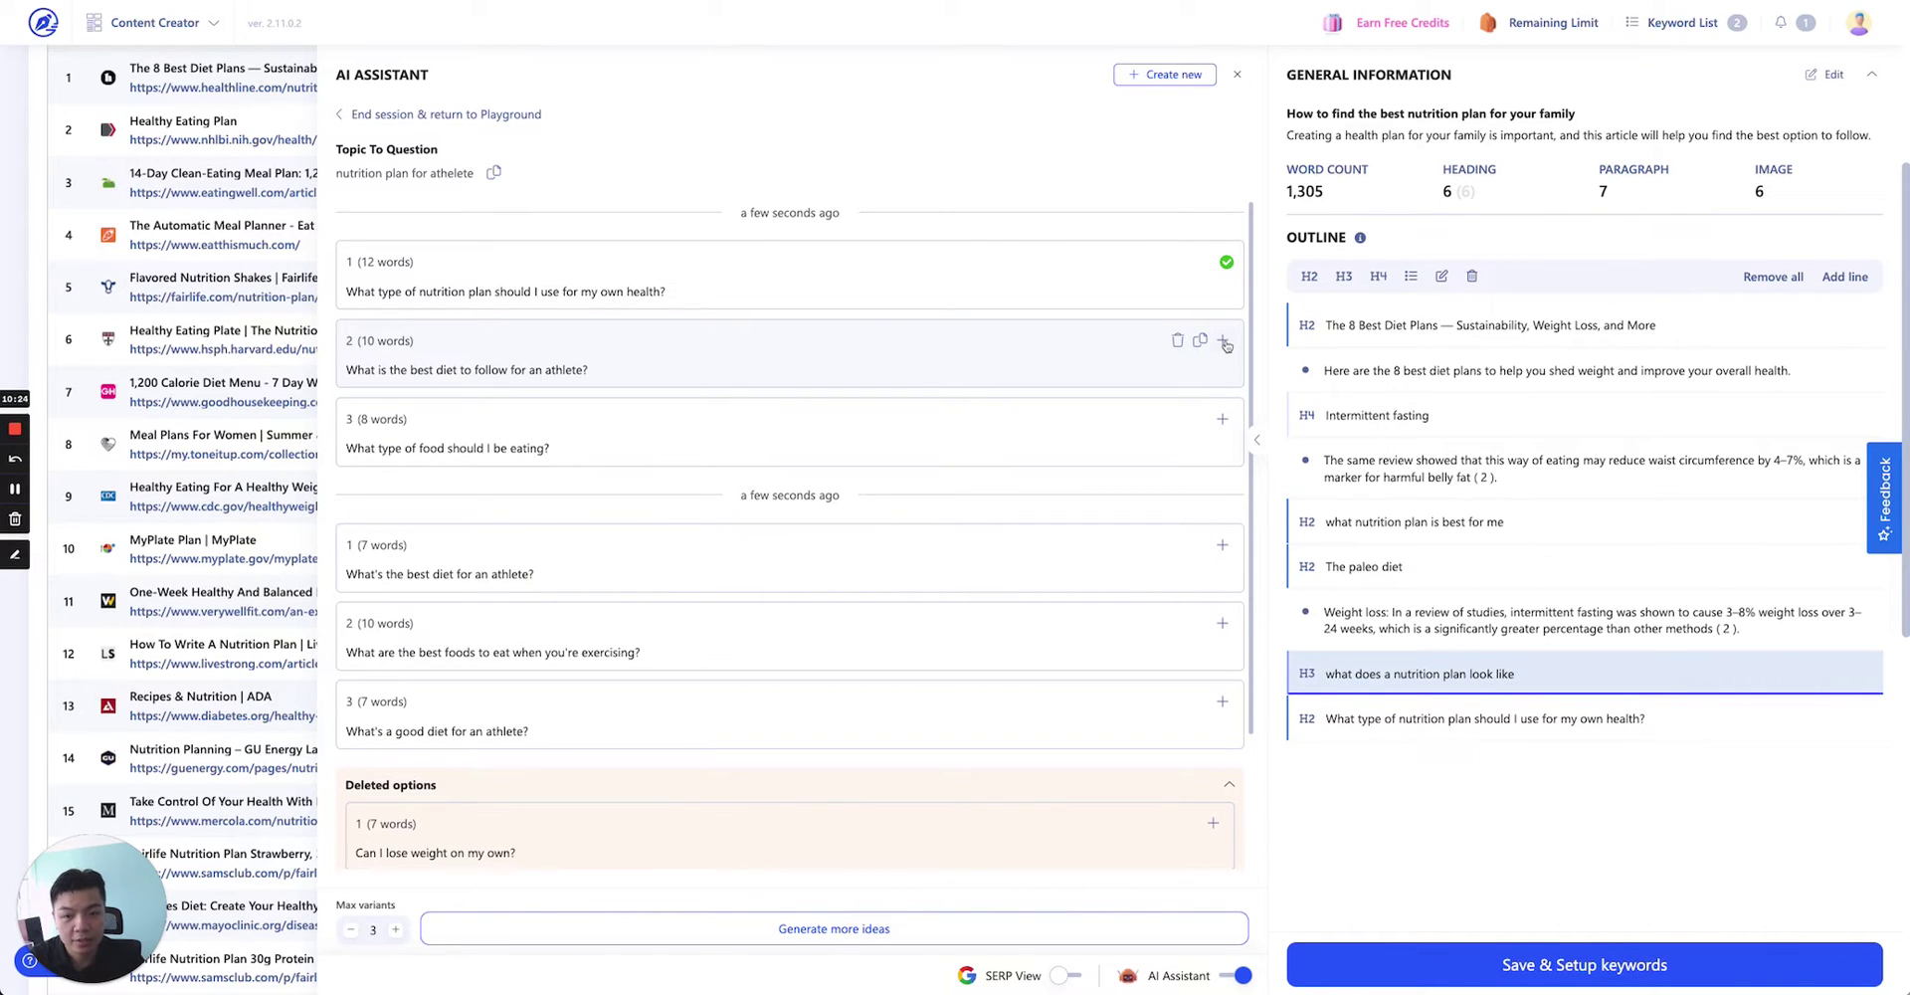
click(1226, 343)
click(1223, 418)
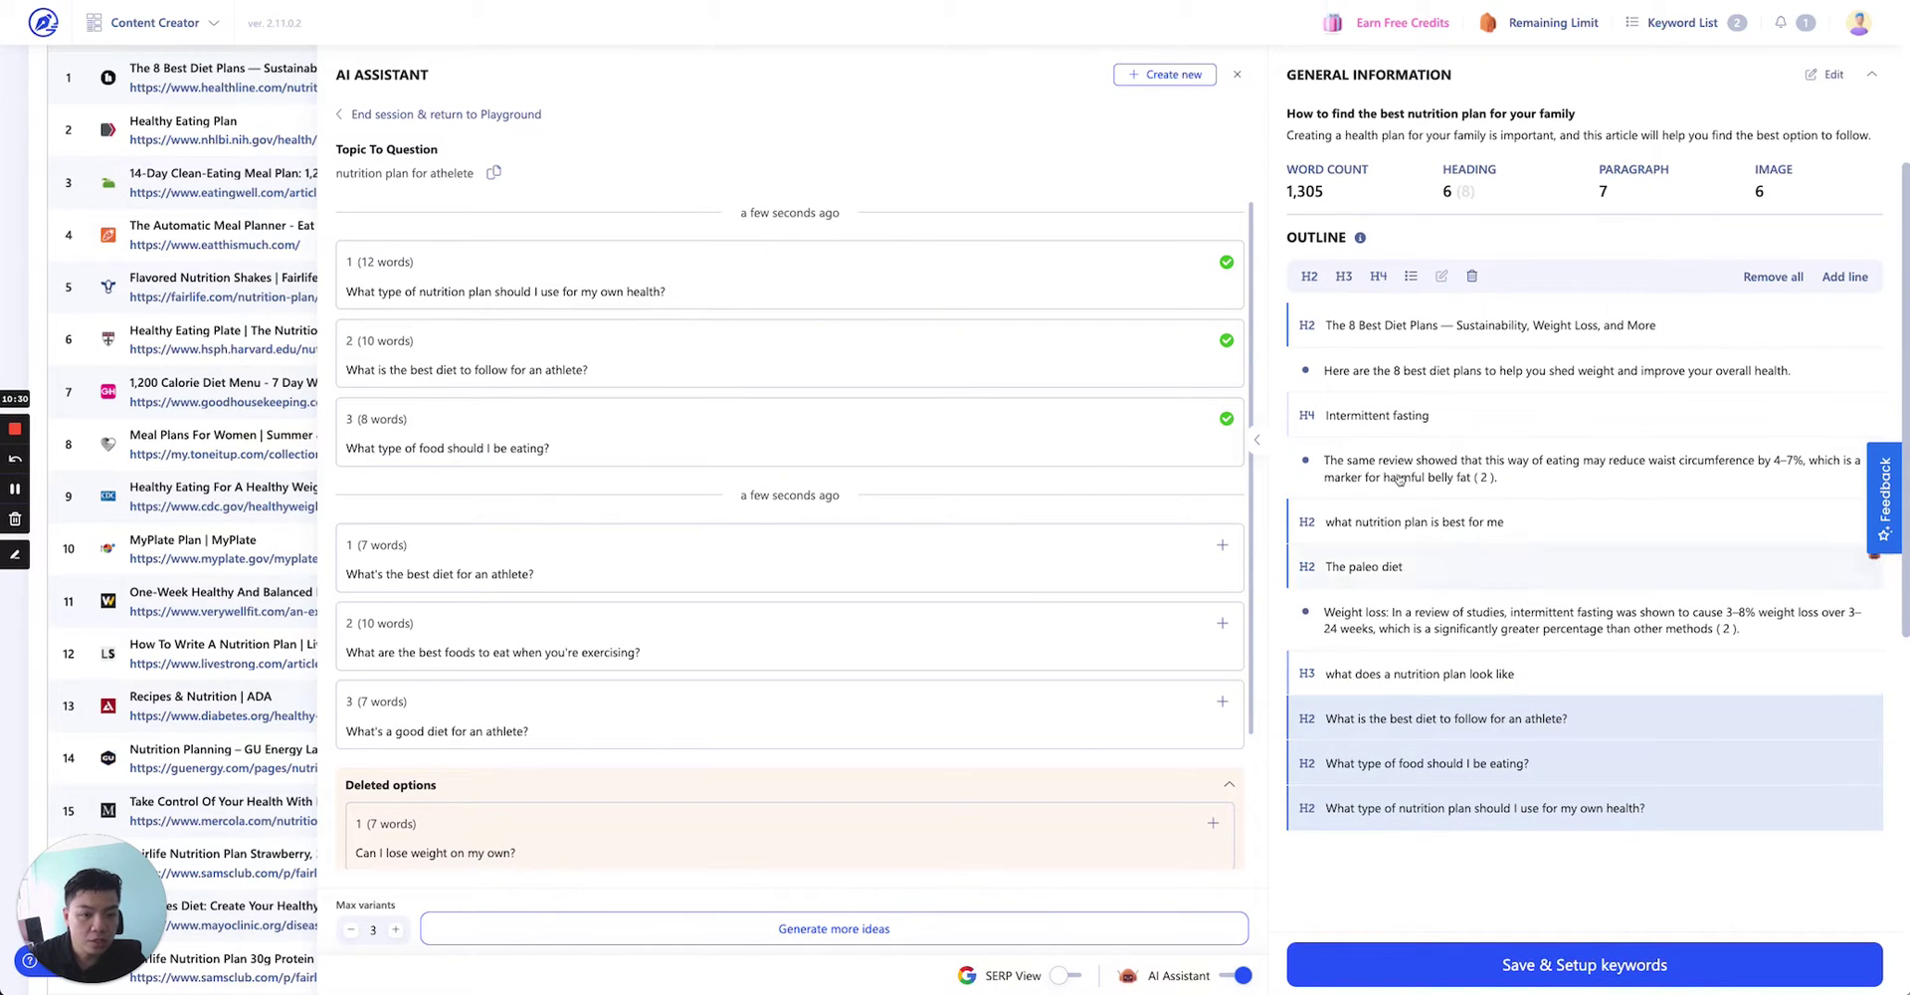
click(1410, 275)
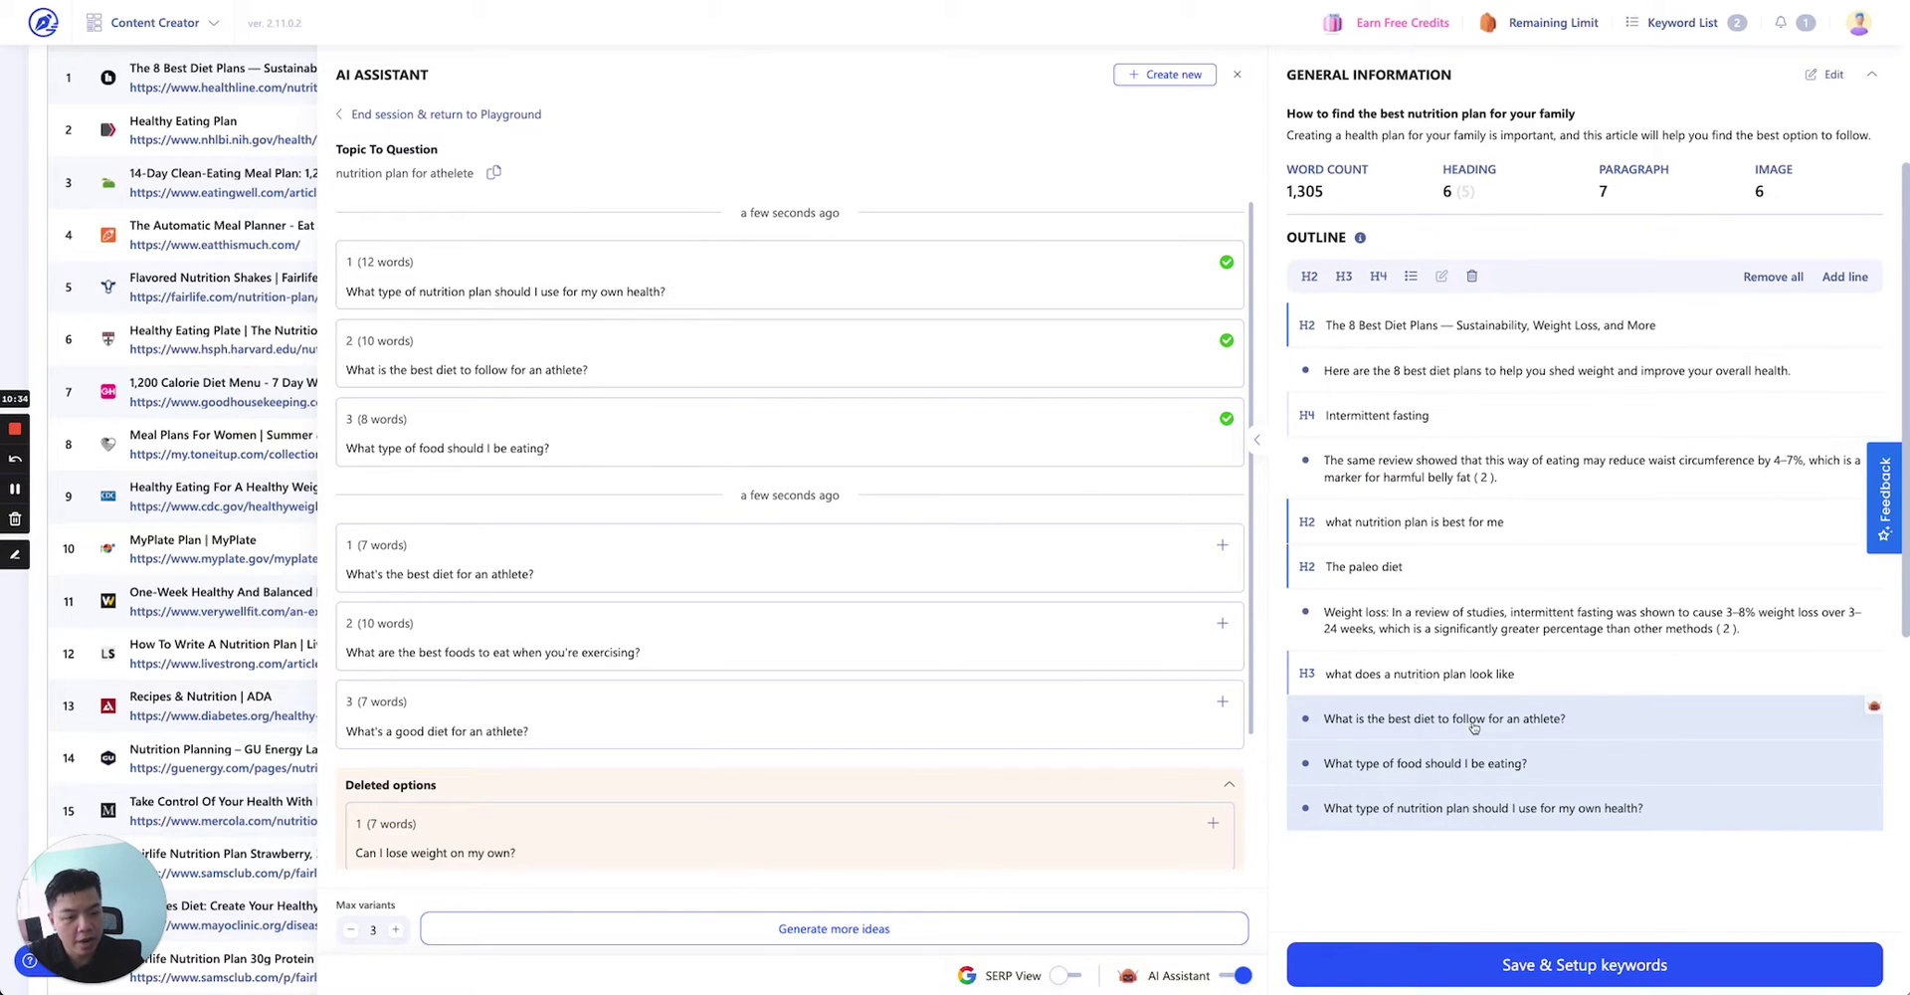
click(501, 116)
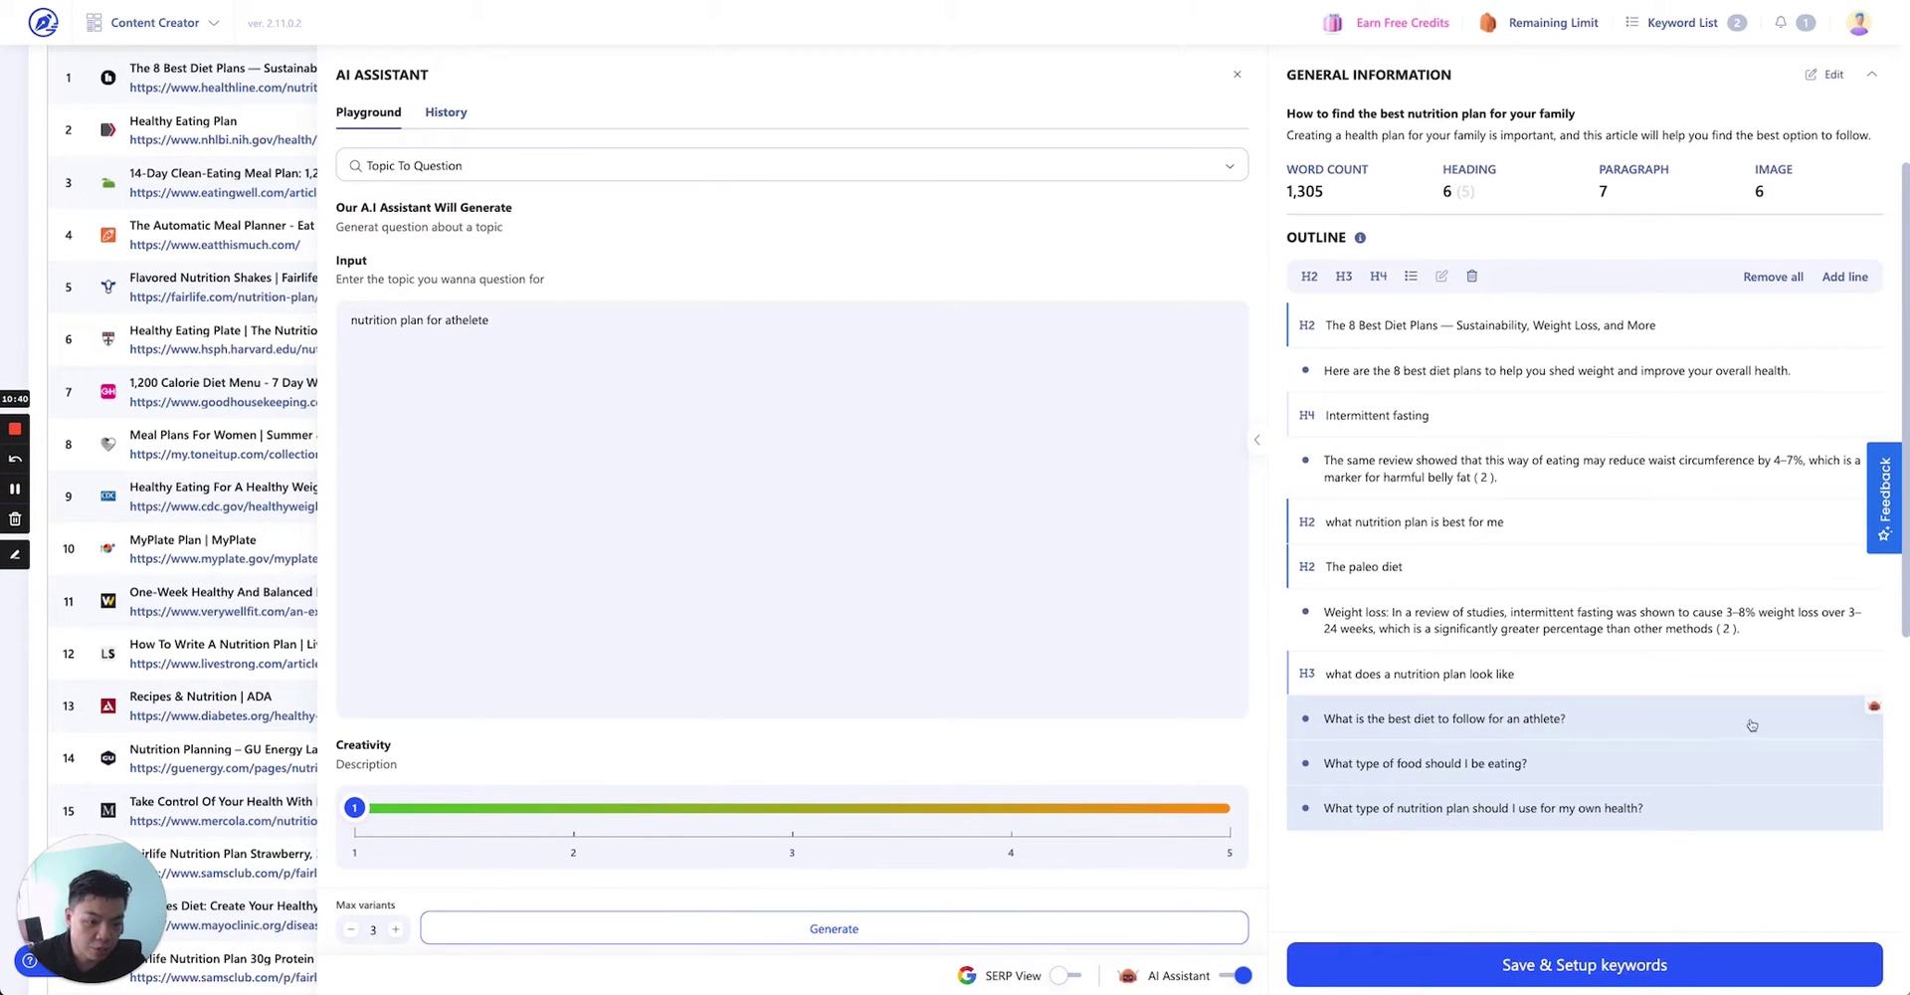
Generate bullet-point answers to 'What is the best diet to follow for an athlete?' via Question To Bullet-Point Answers.
click(1874, 708)
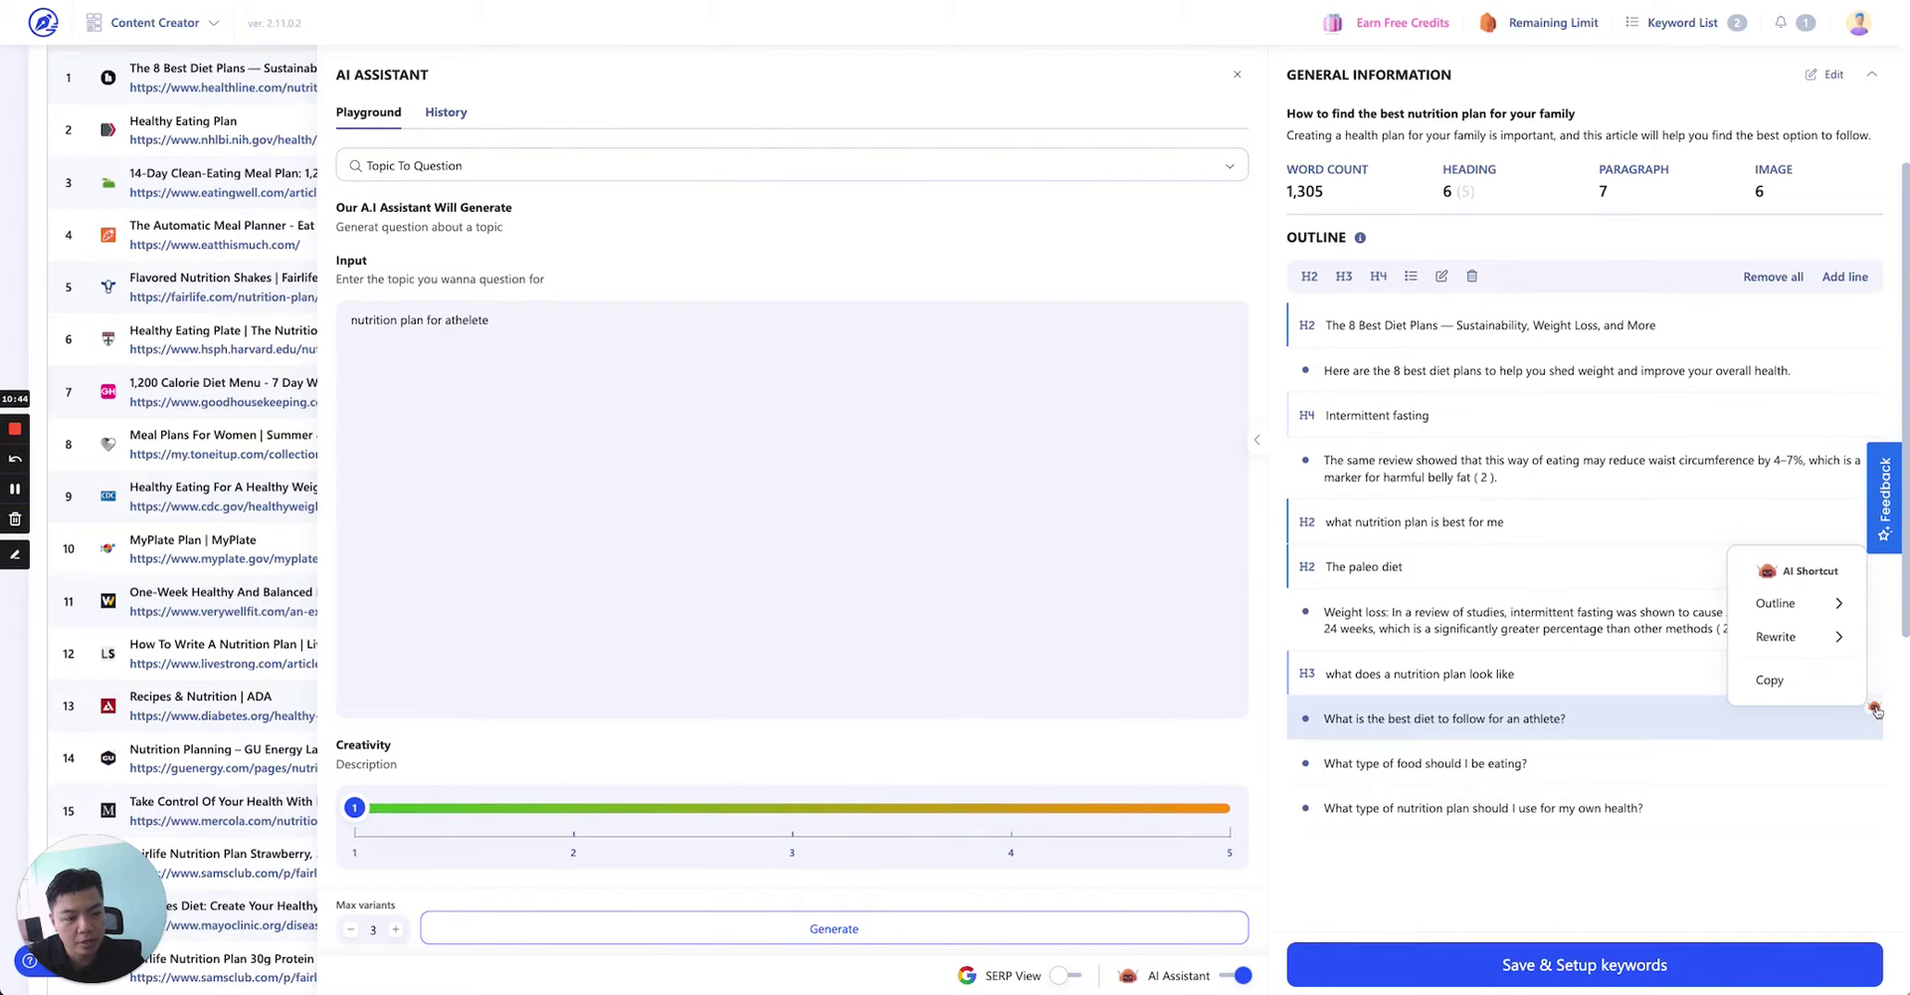
mouse_move(1790, 605)
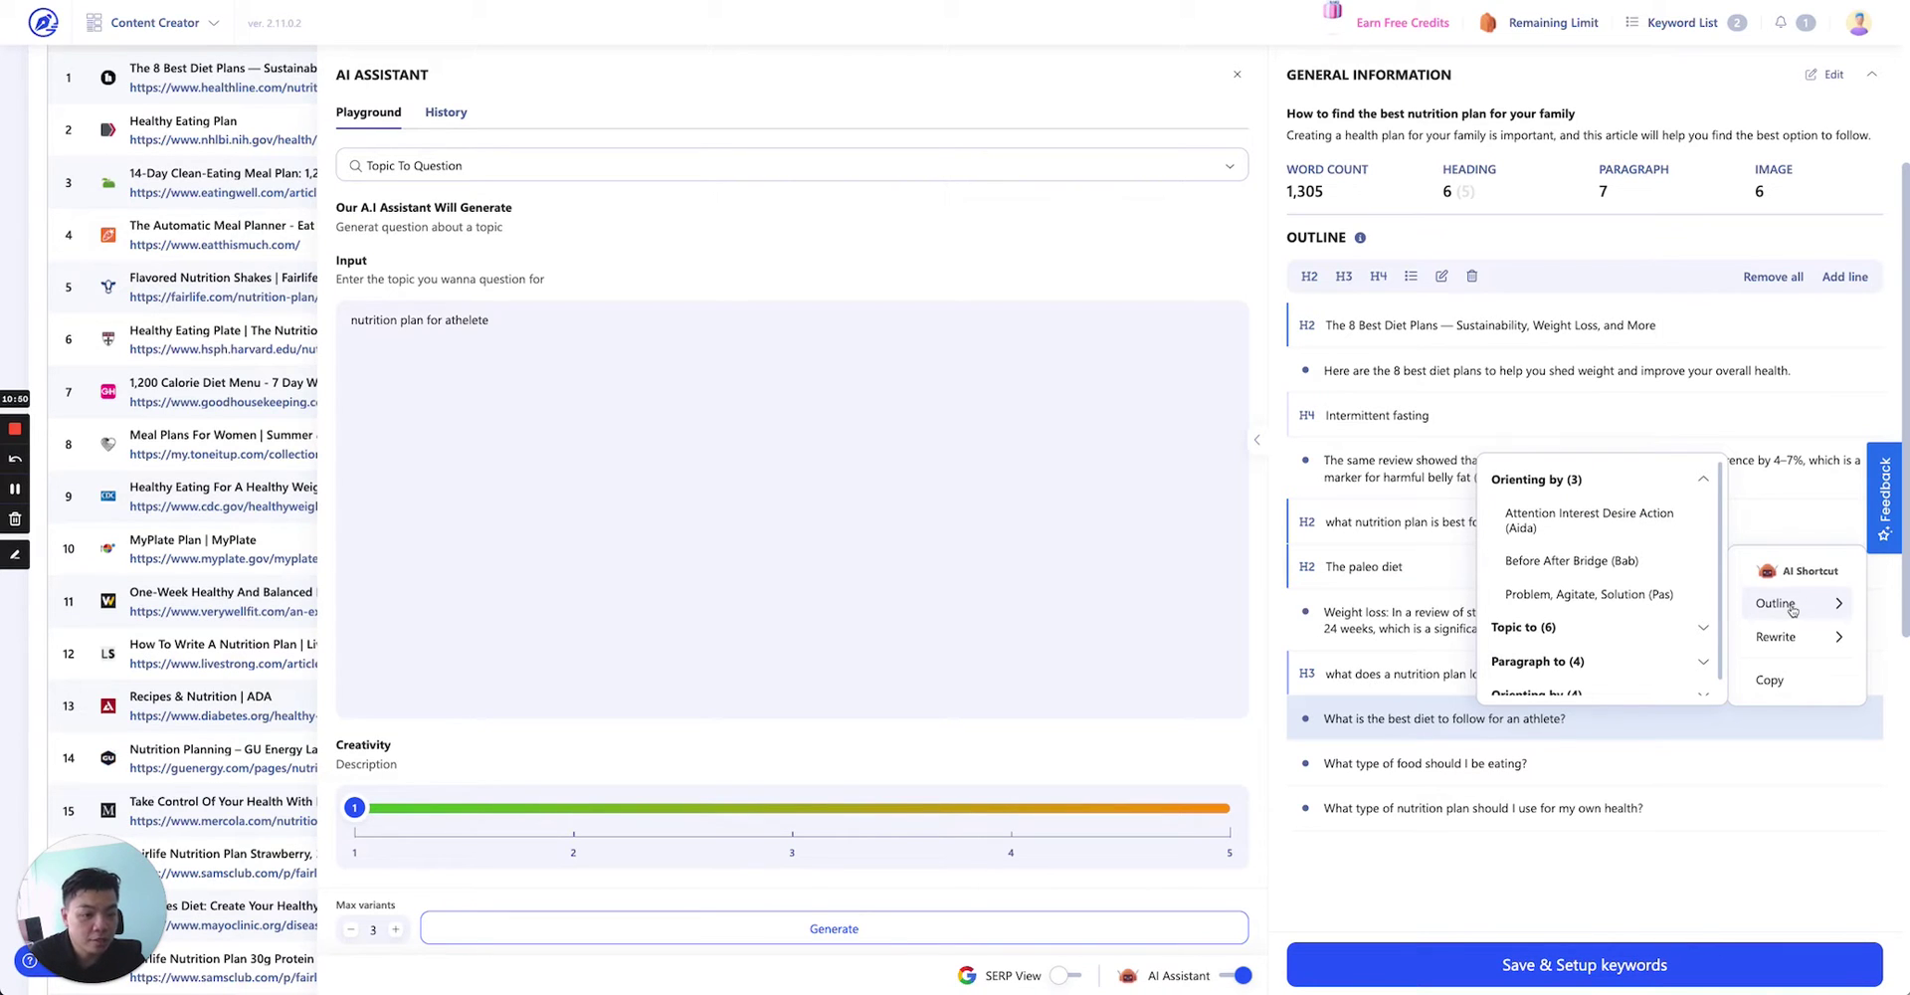
scroll(1594, 639, down, 1)
click(1505, 611)
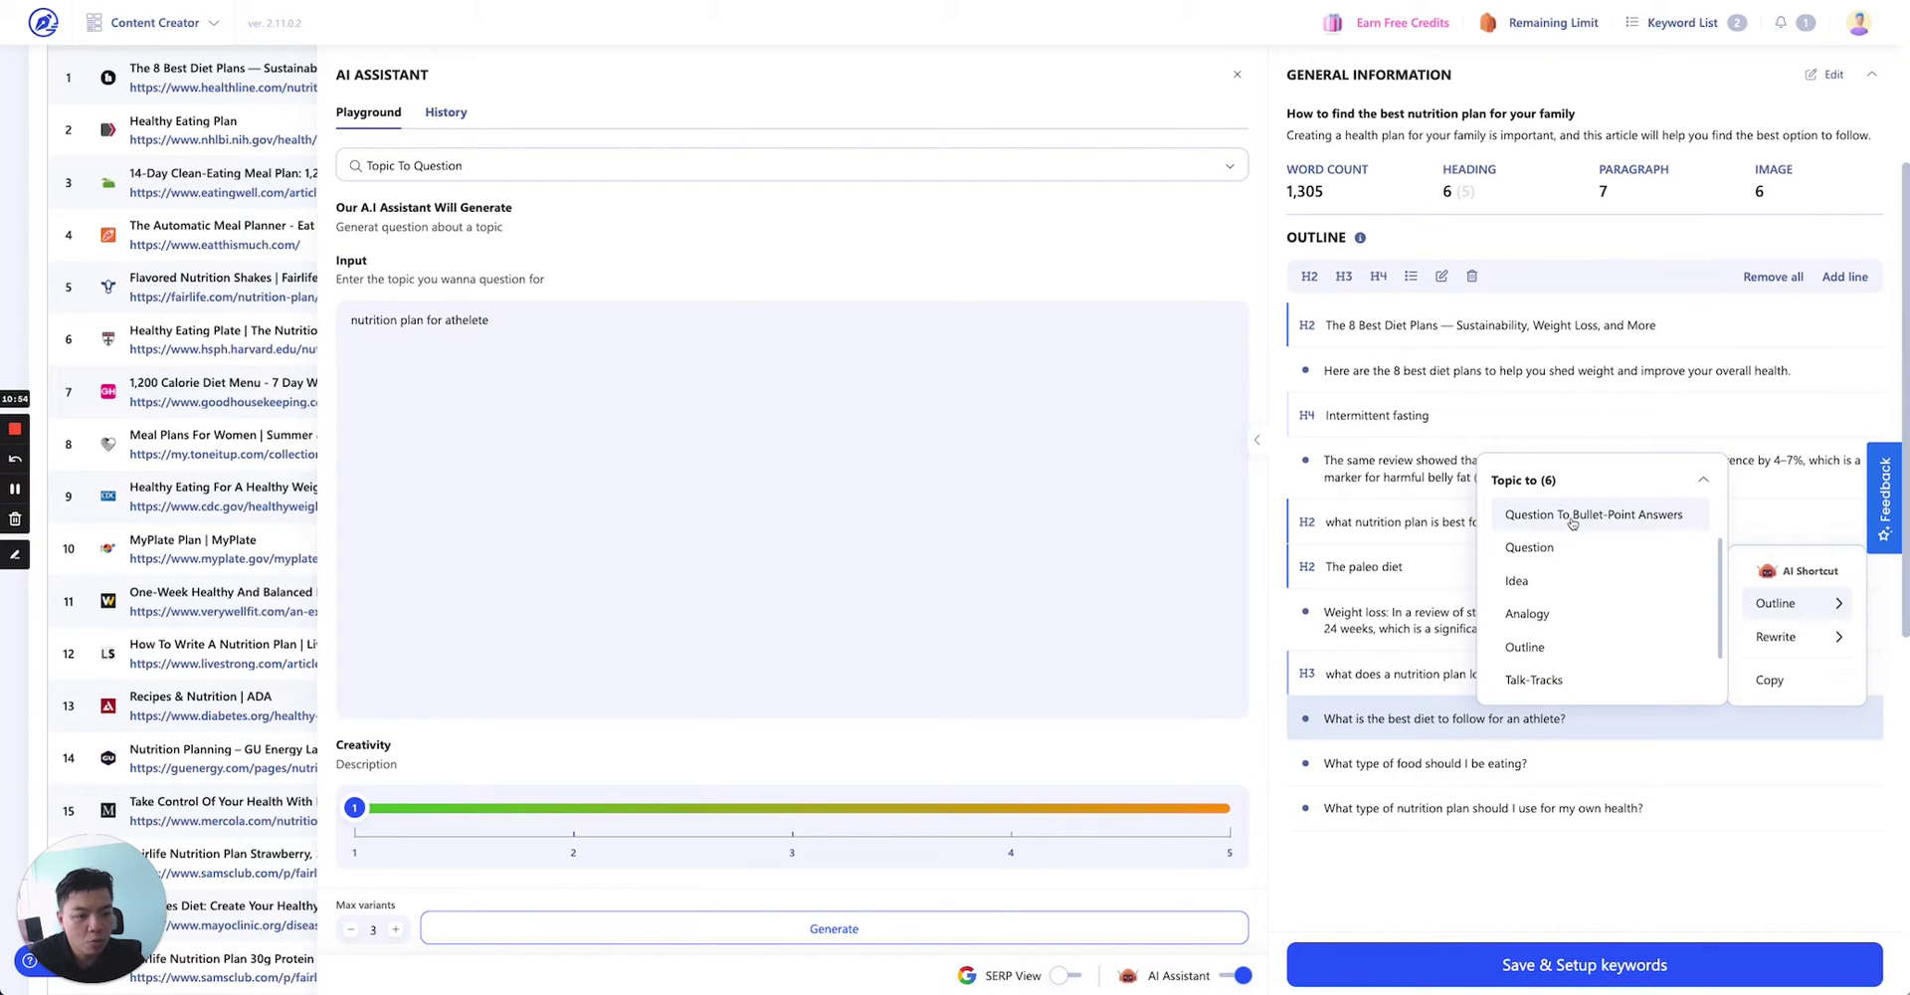
click(1572, 518)
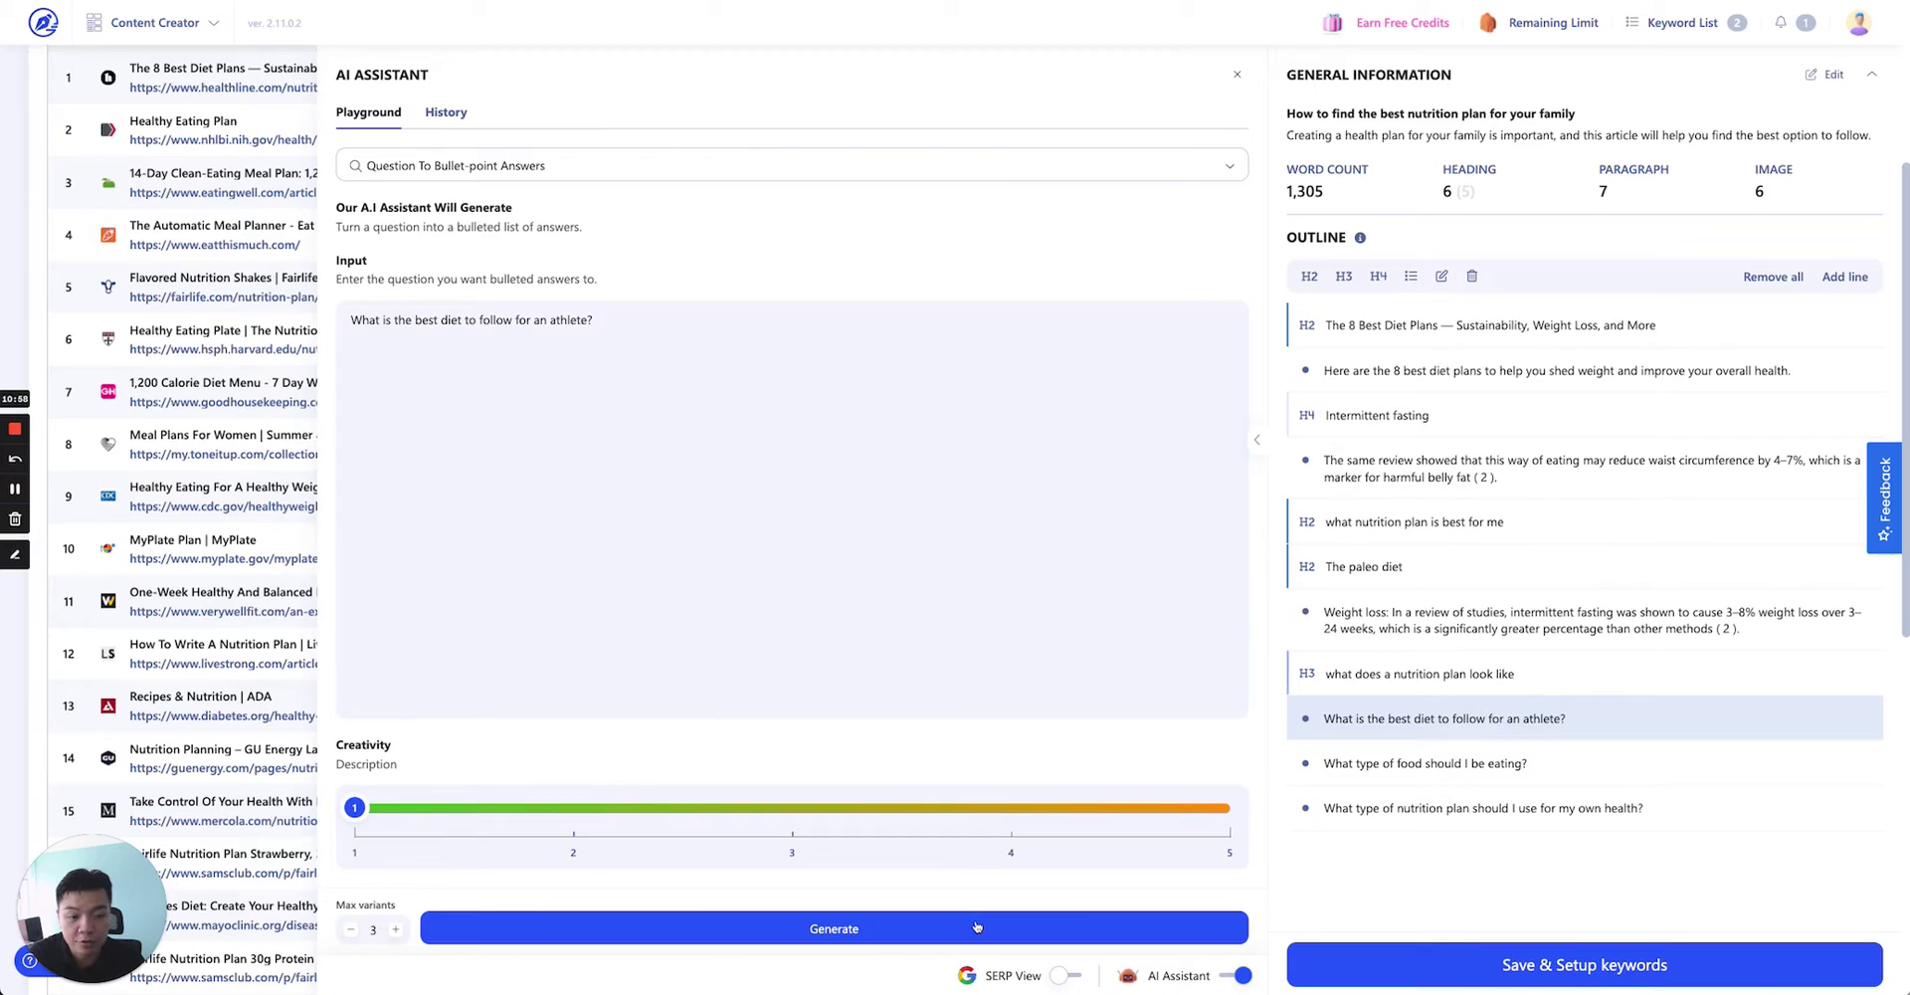
click(976, 926)
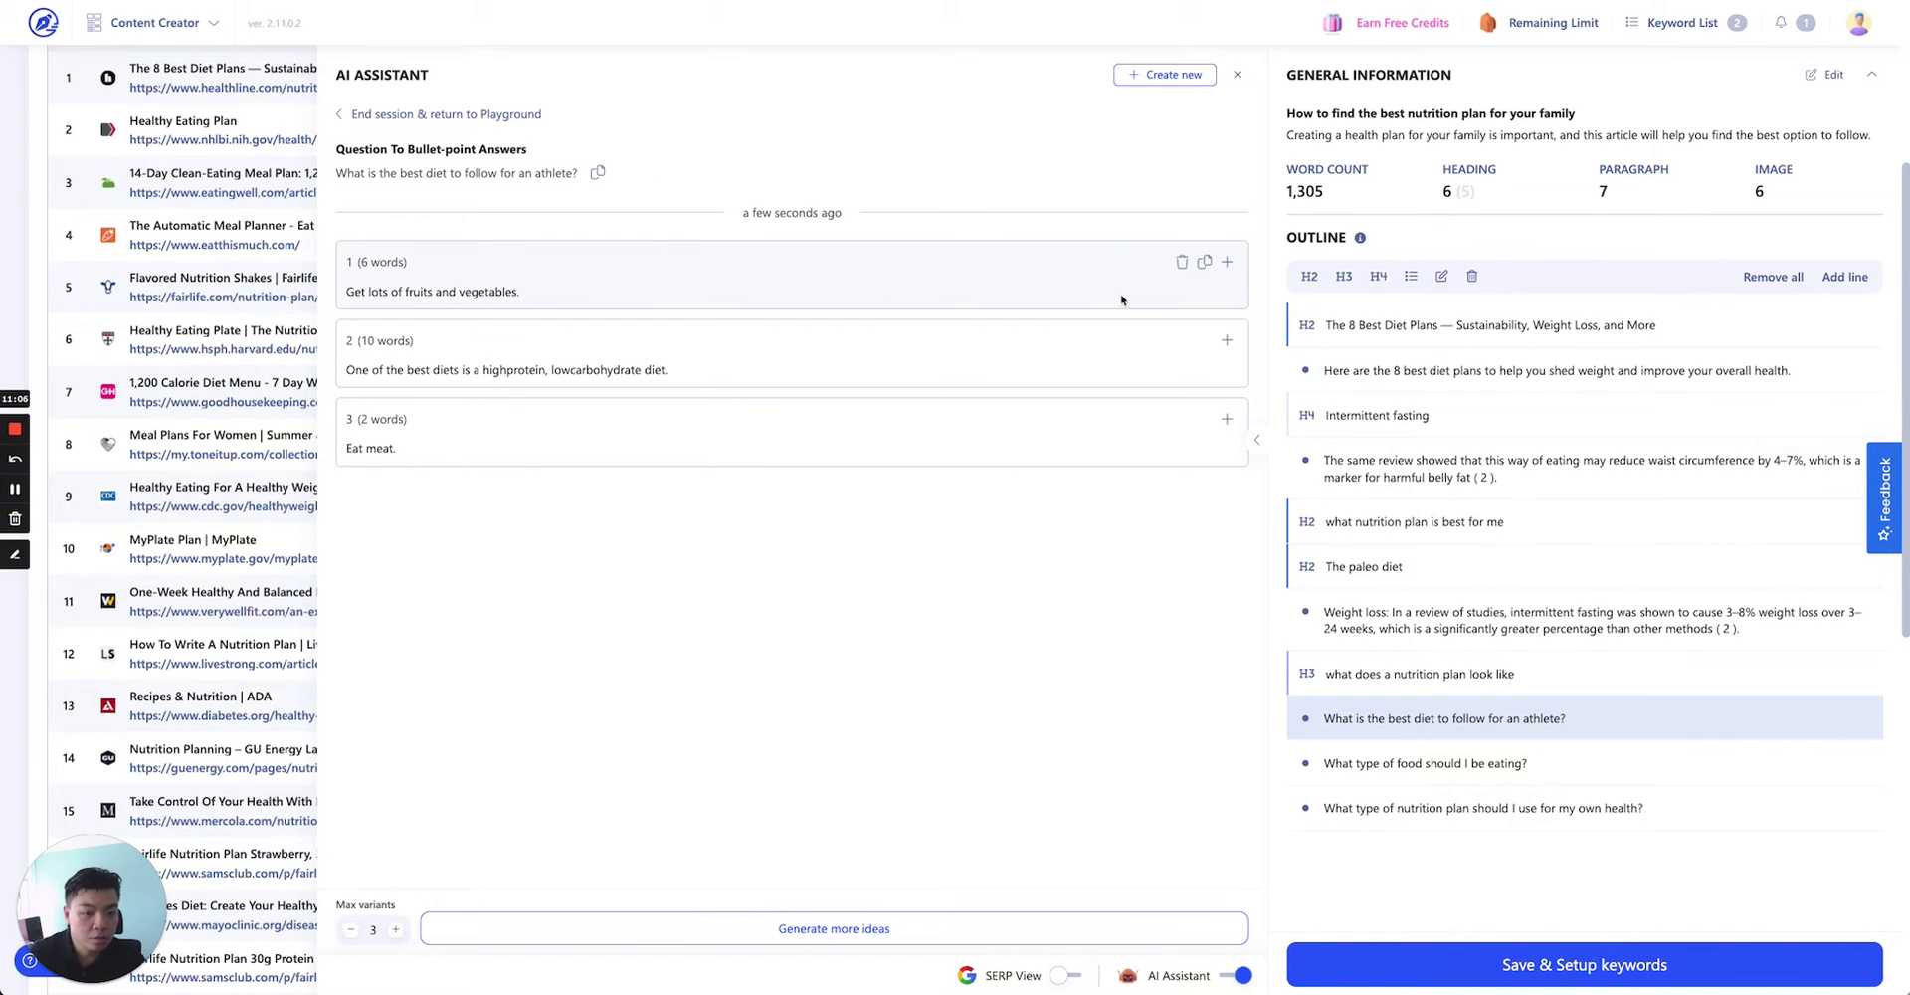
Add the three answers, including 'Eat meat.', to the outline as bullet points.
click(1227, 261)
click(1227, 340)
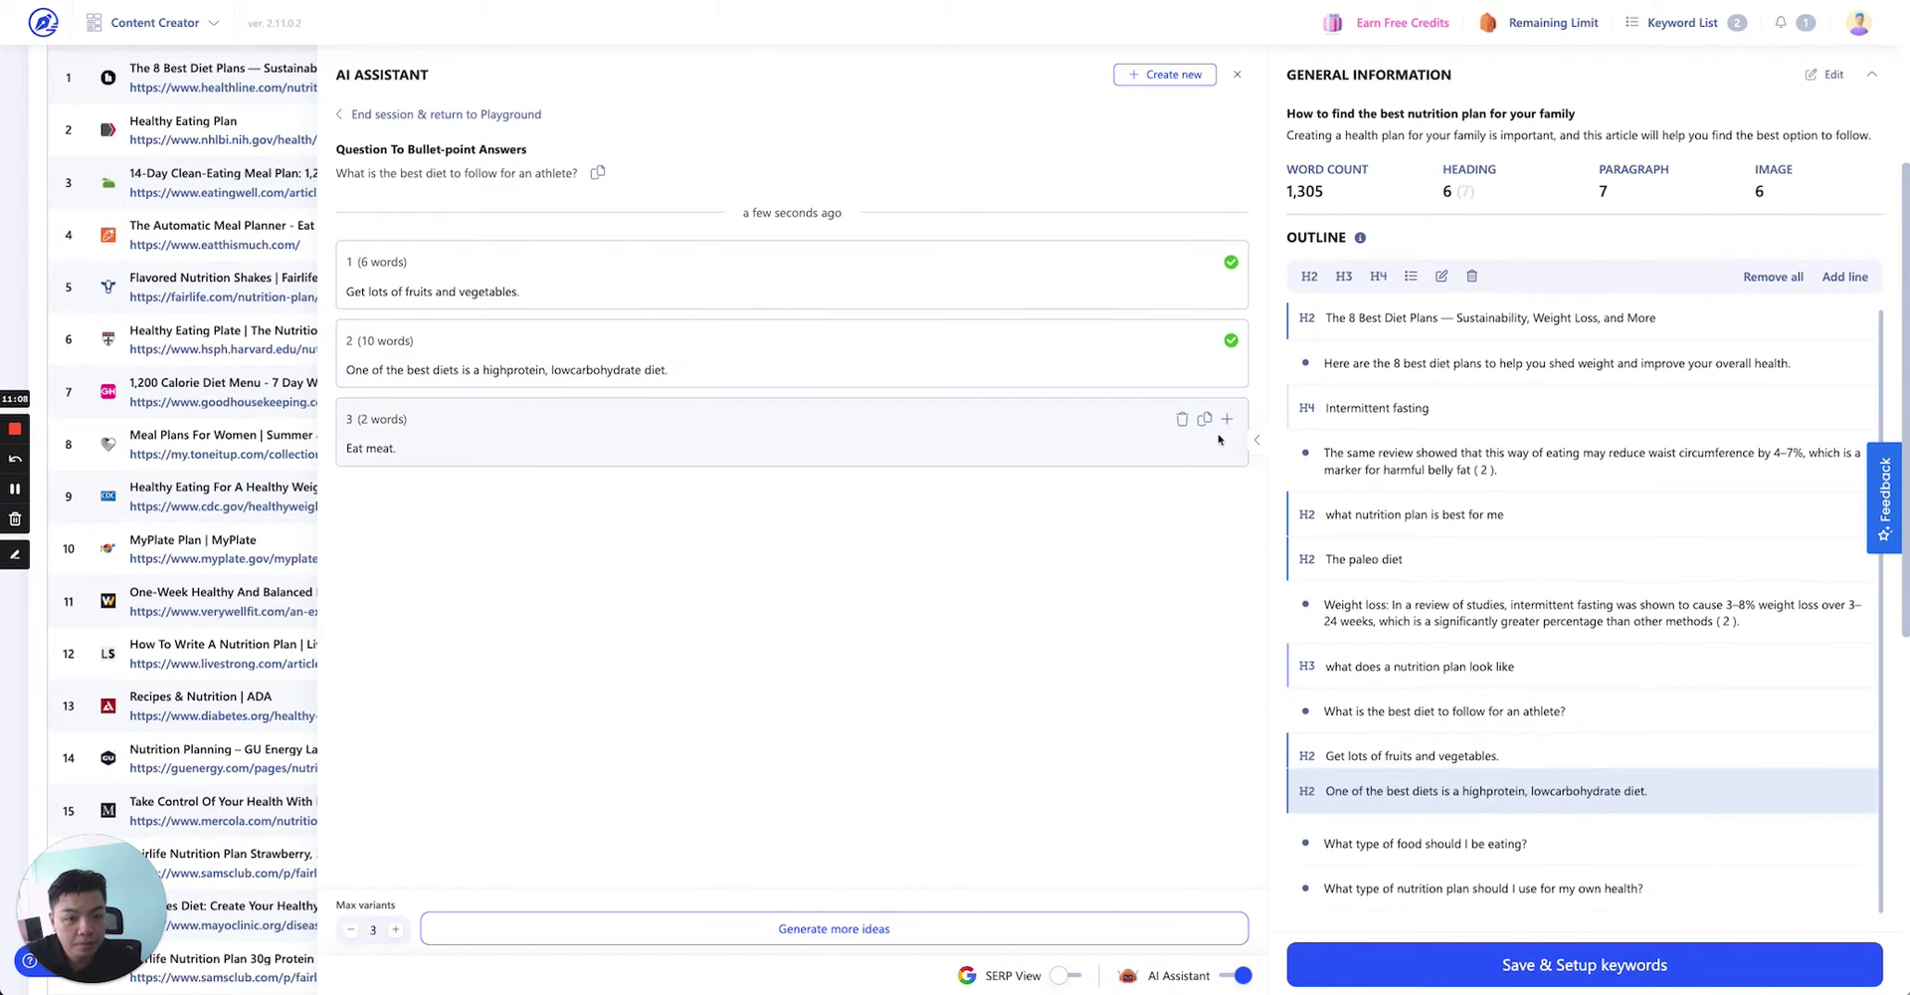
click(1229, 419)
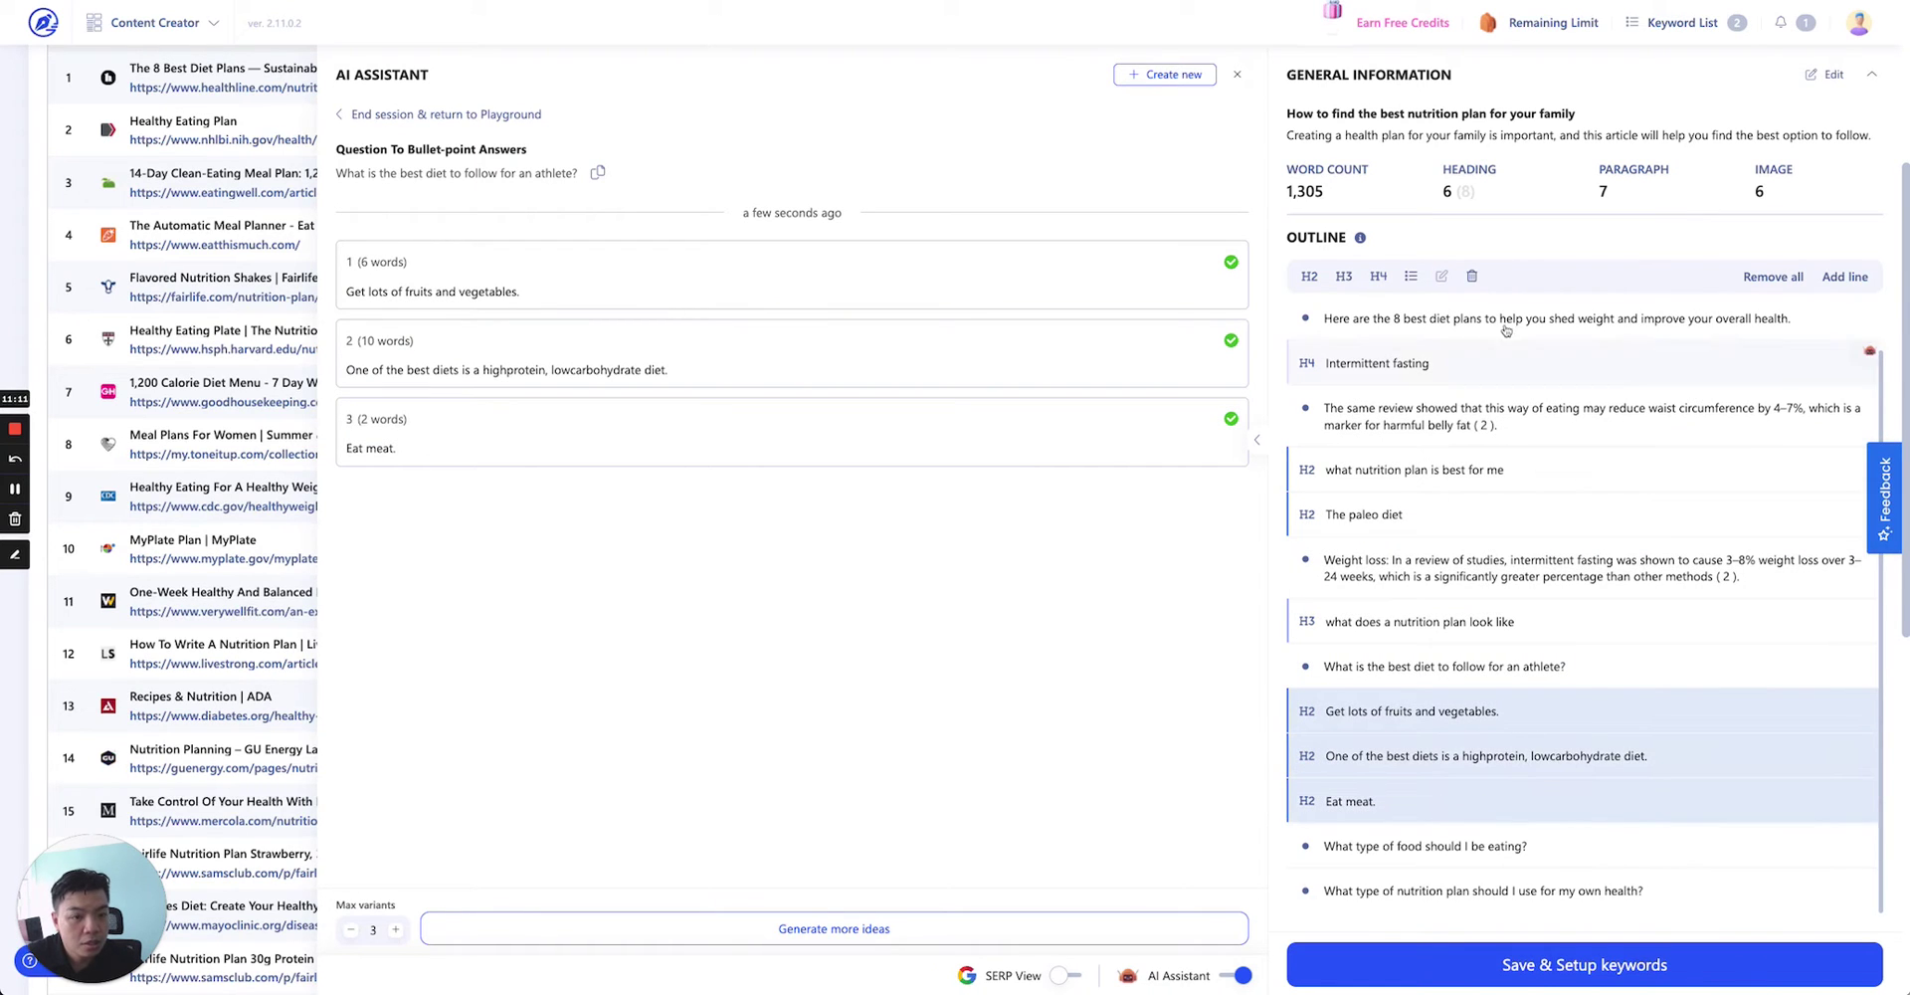
click(1410, 275)
Make the athlete-diet question H3, delete the old nutrition-plan heading, and set the last two questions to H3.
click(1420, 668)
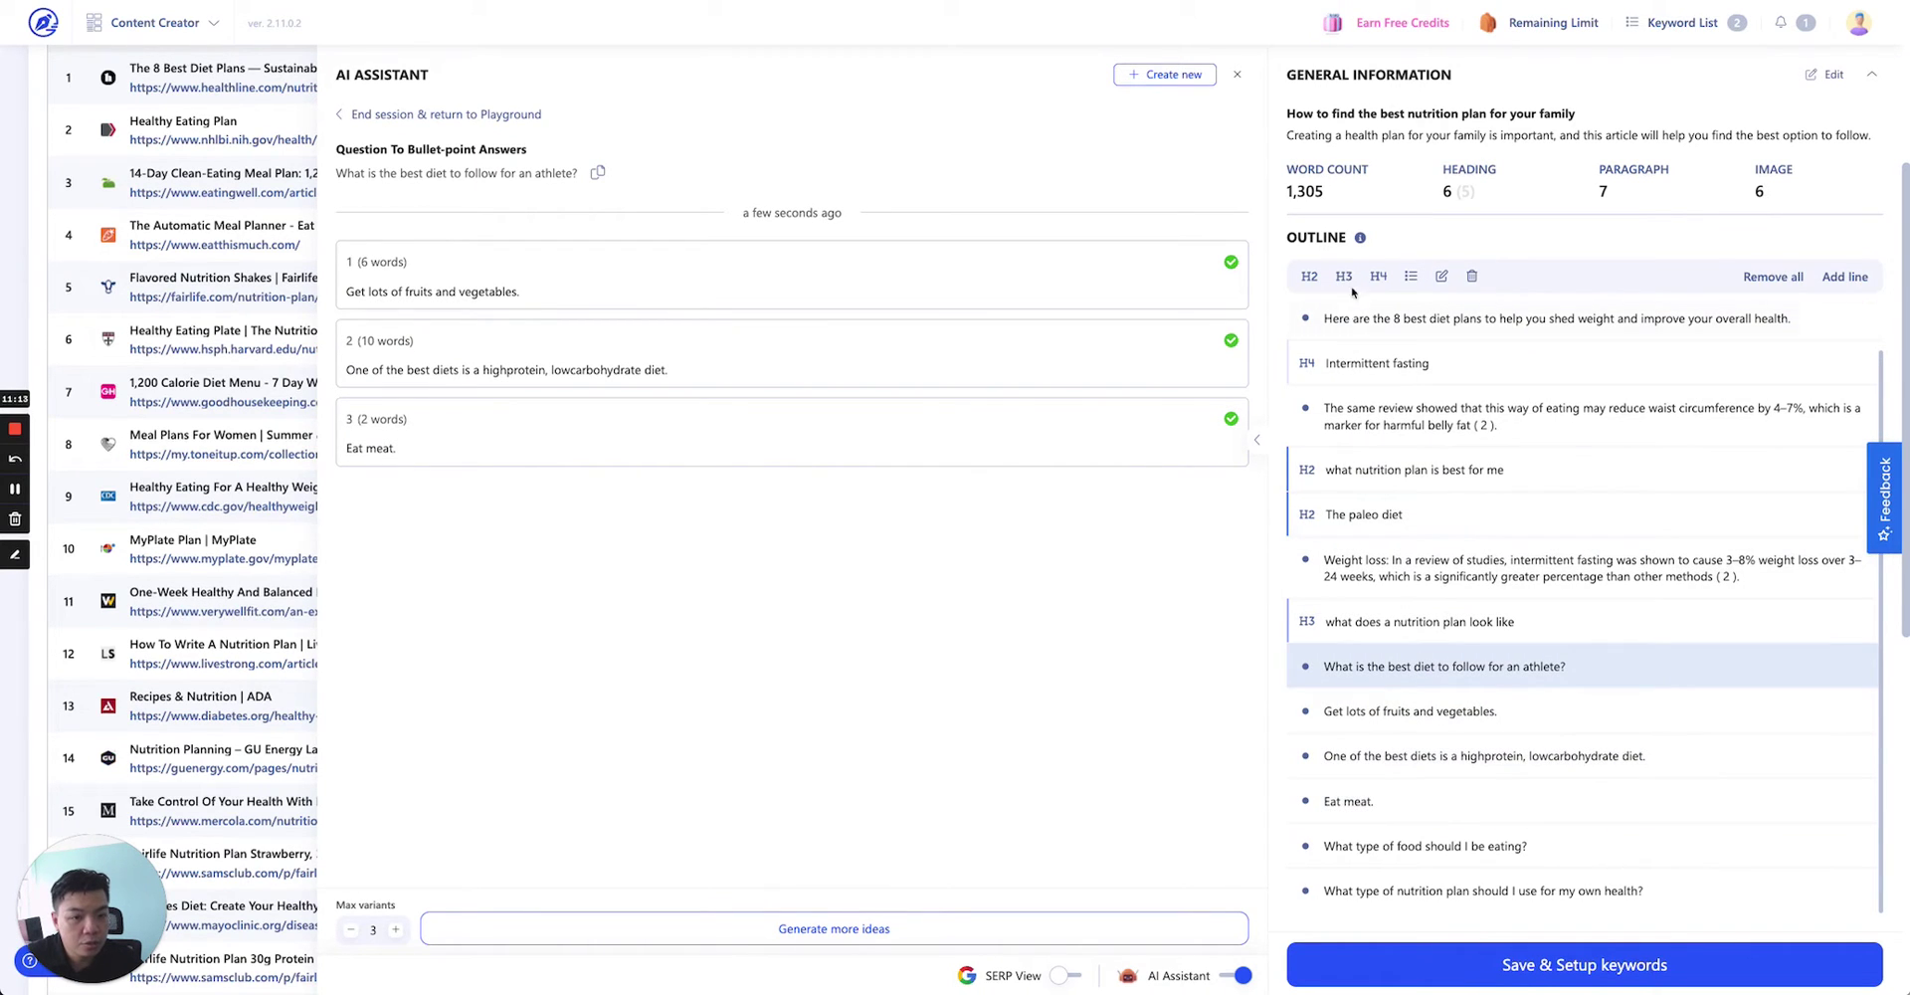
click(1344, 276)
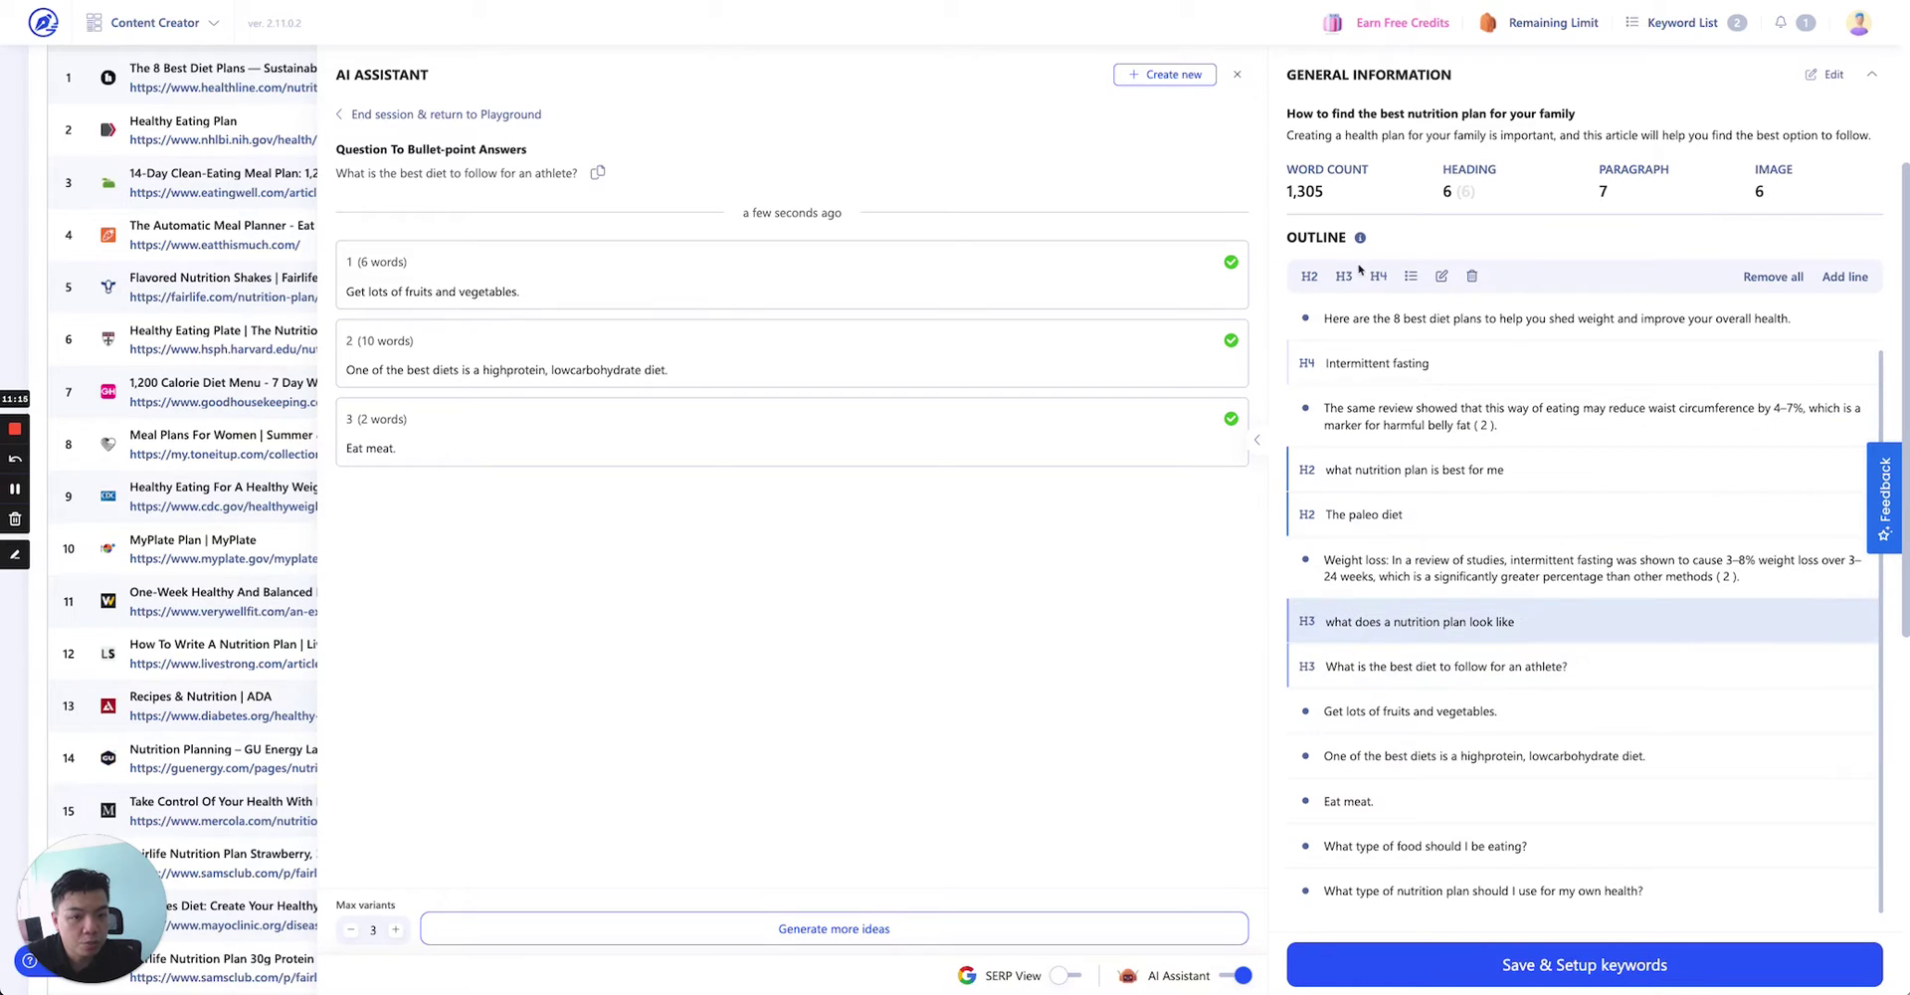
click(1471, 276)
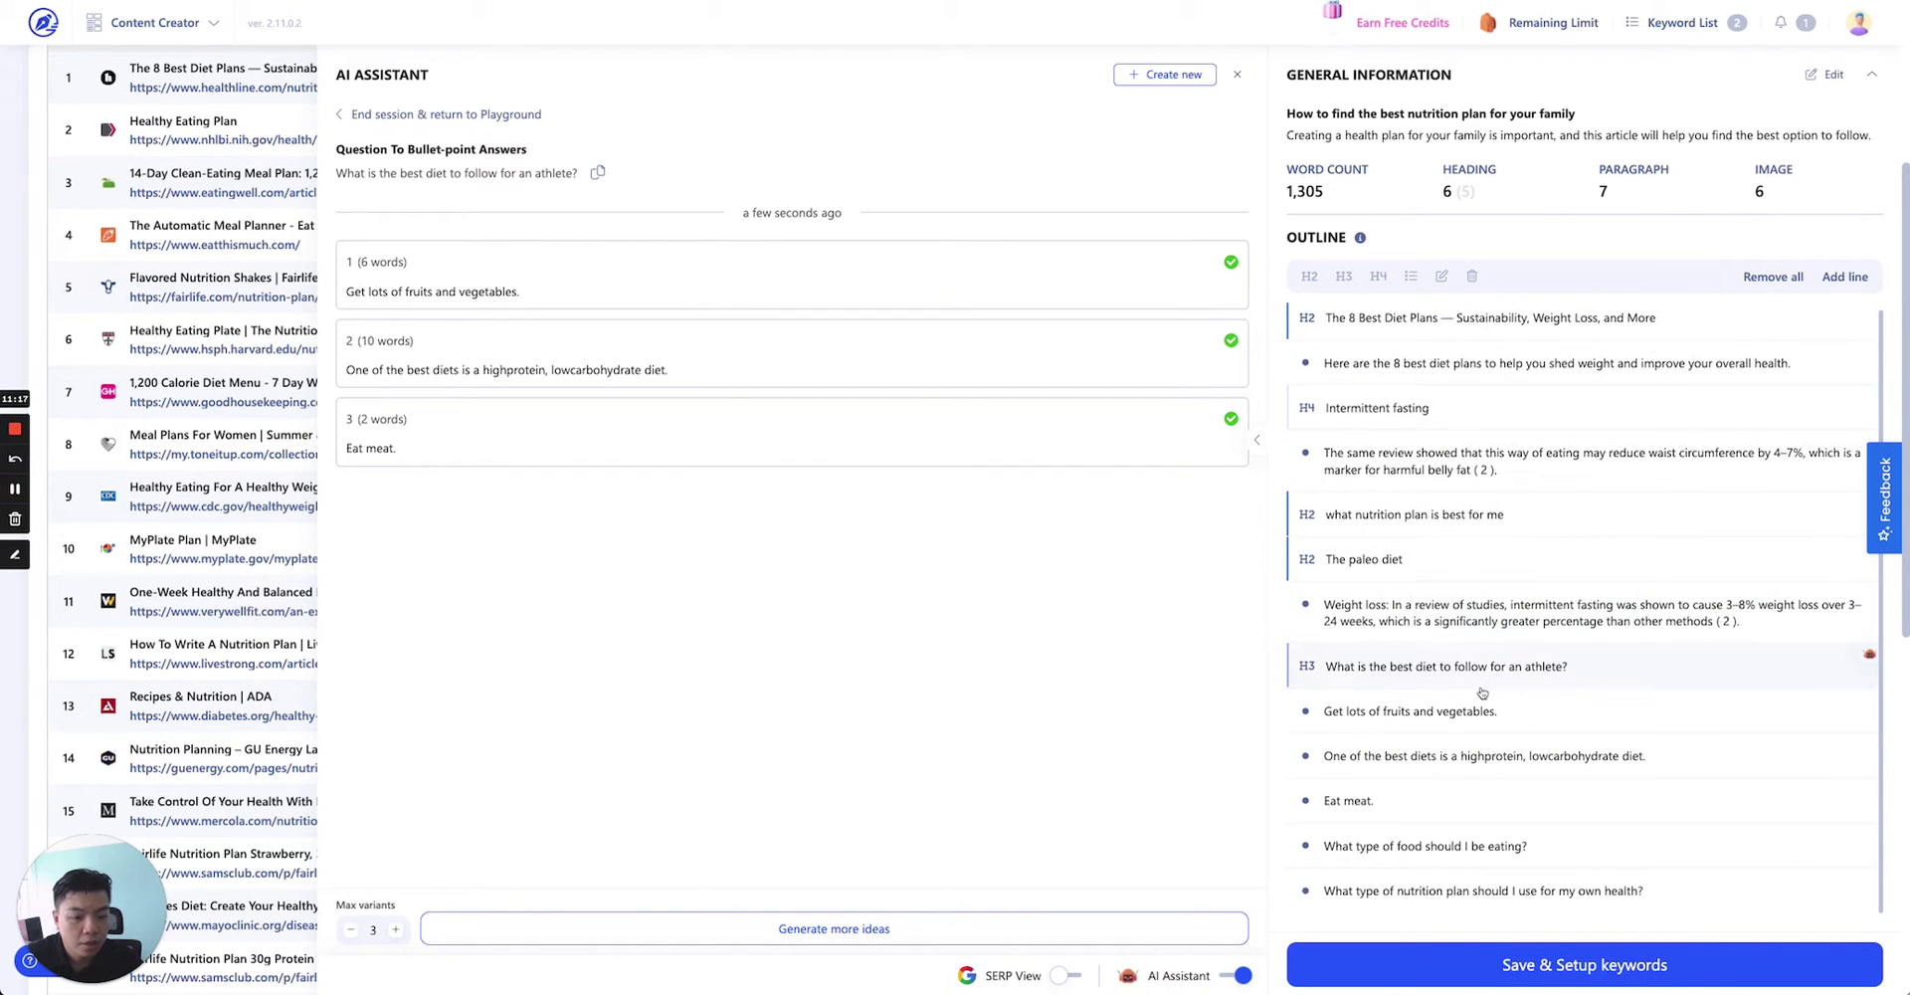
click(1432, 666)
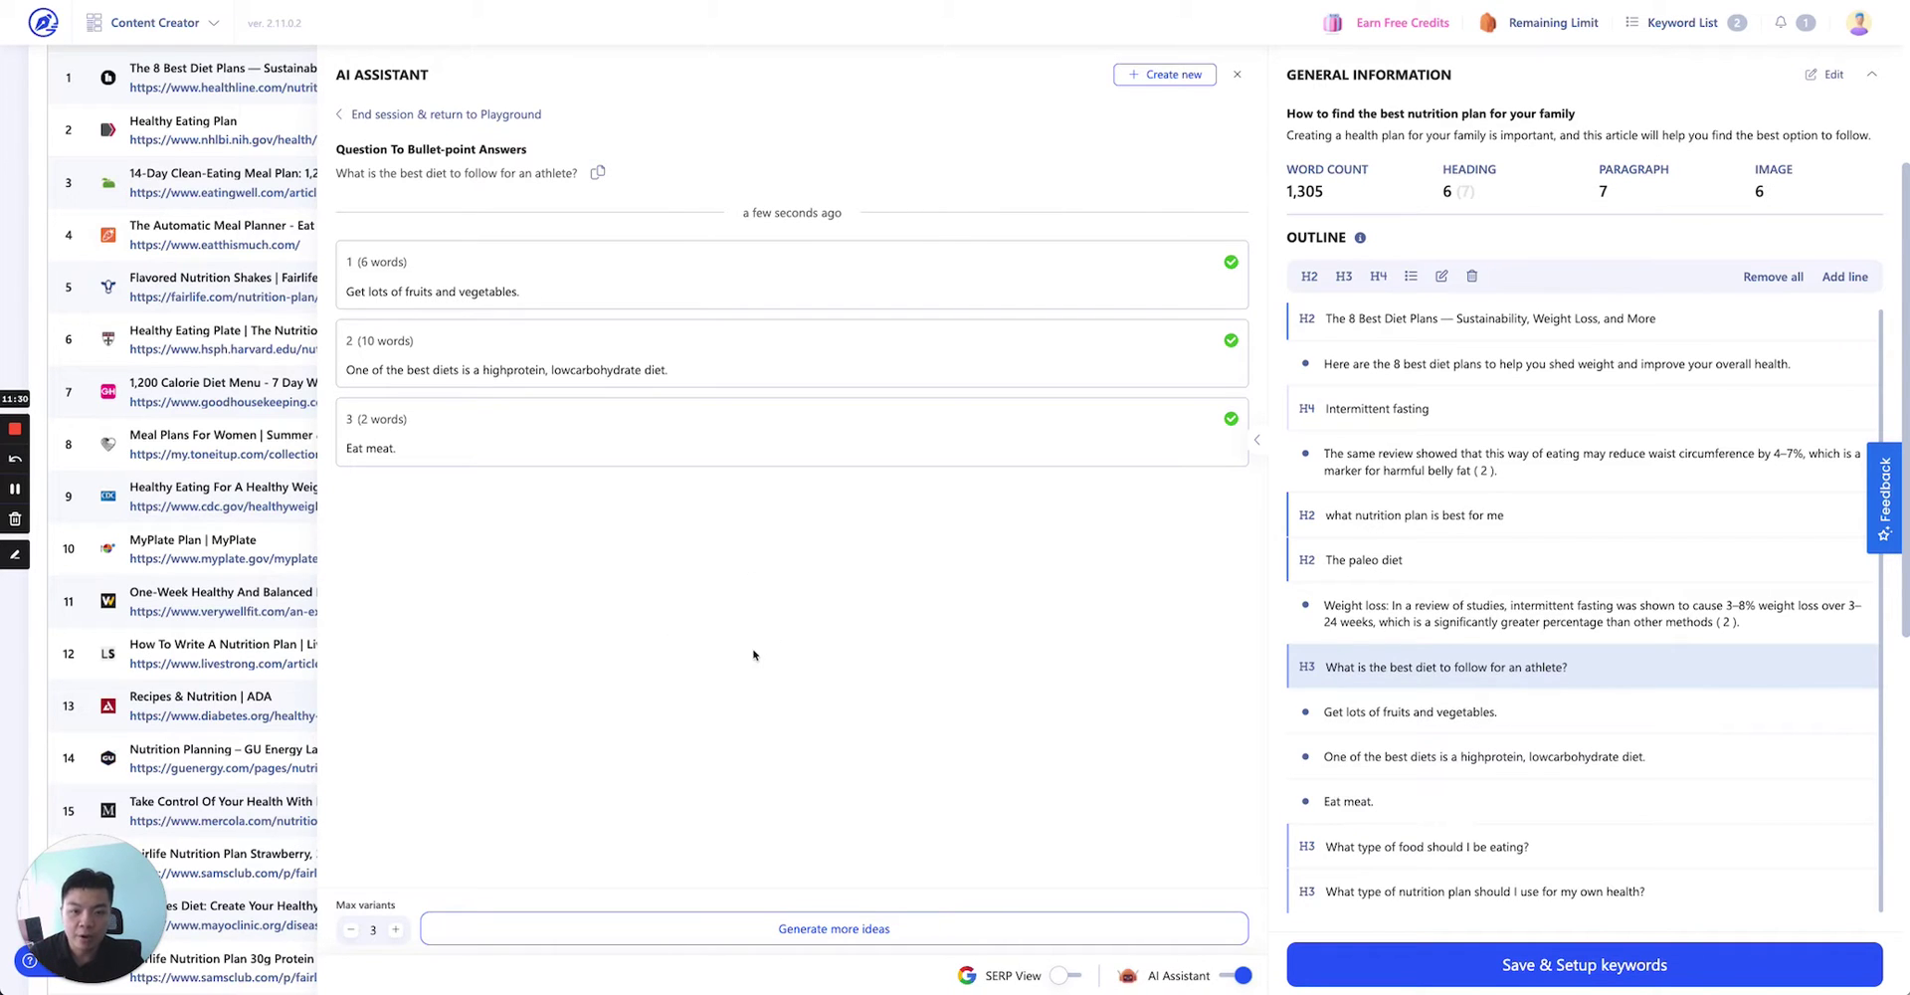
Generate more athlete-diet answers such as 'Protein.', leaving Max variants at 3.
click(812, 927)
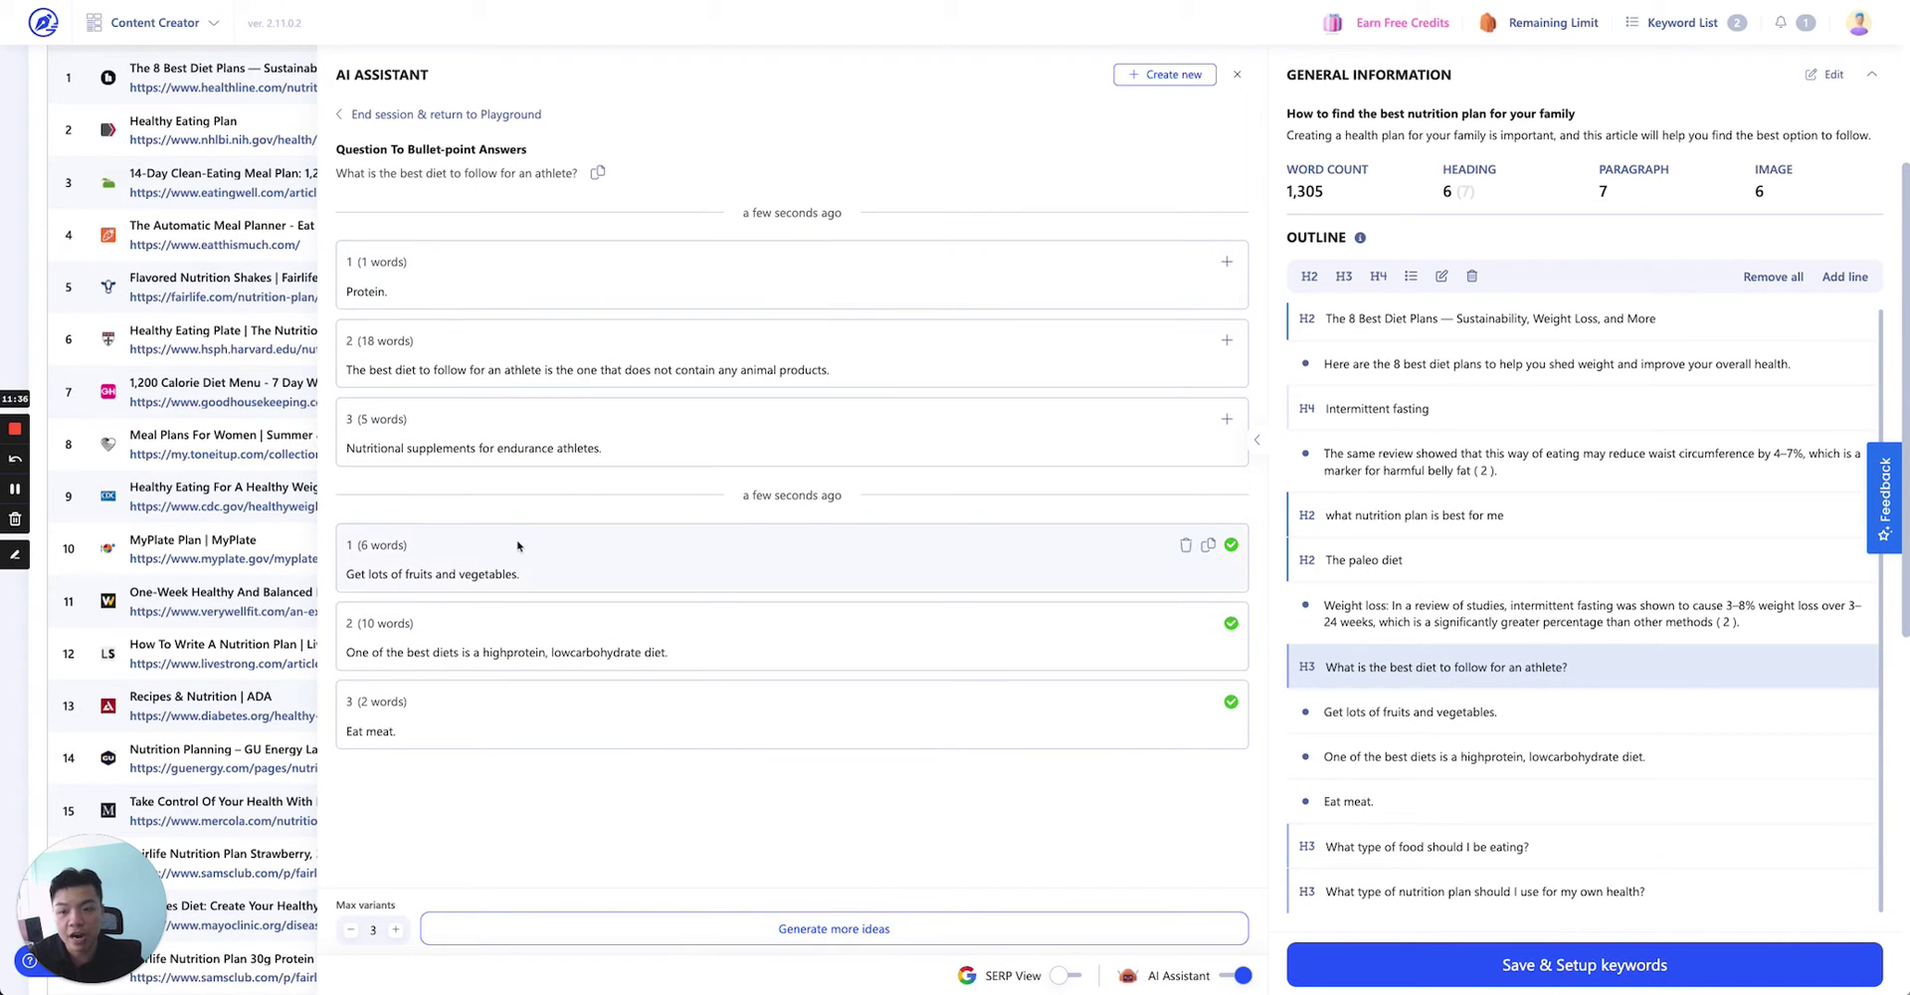
click(395, 929)
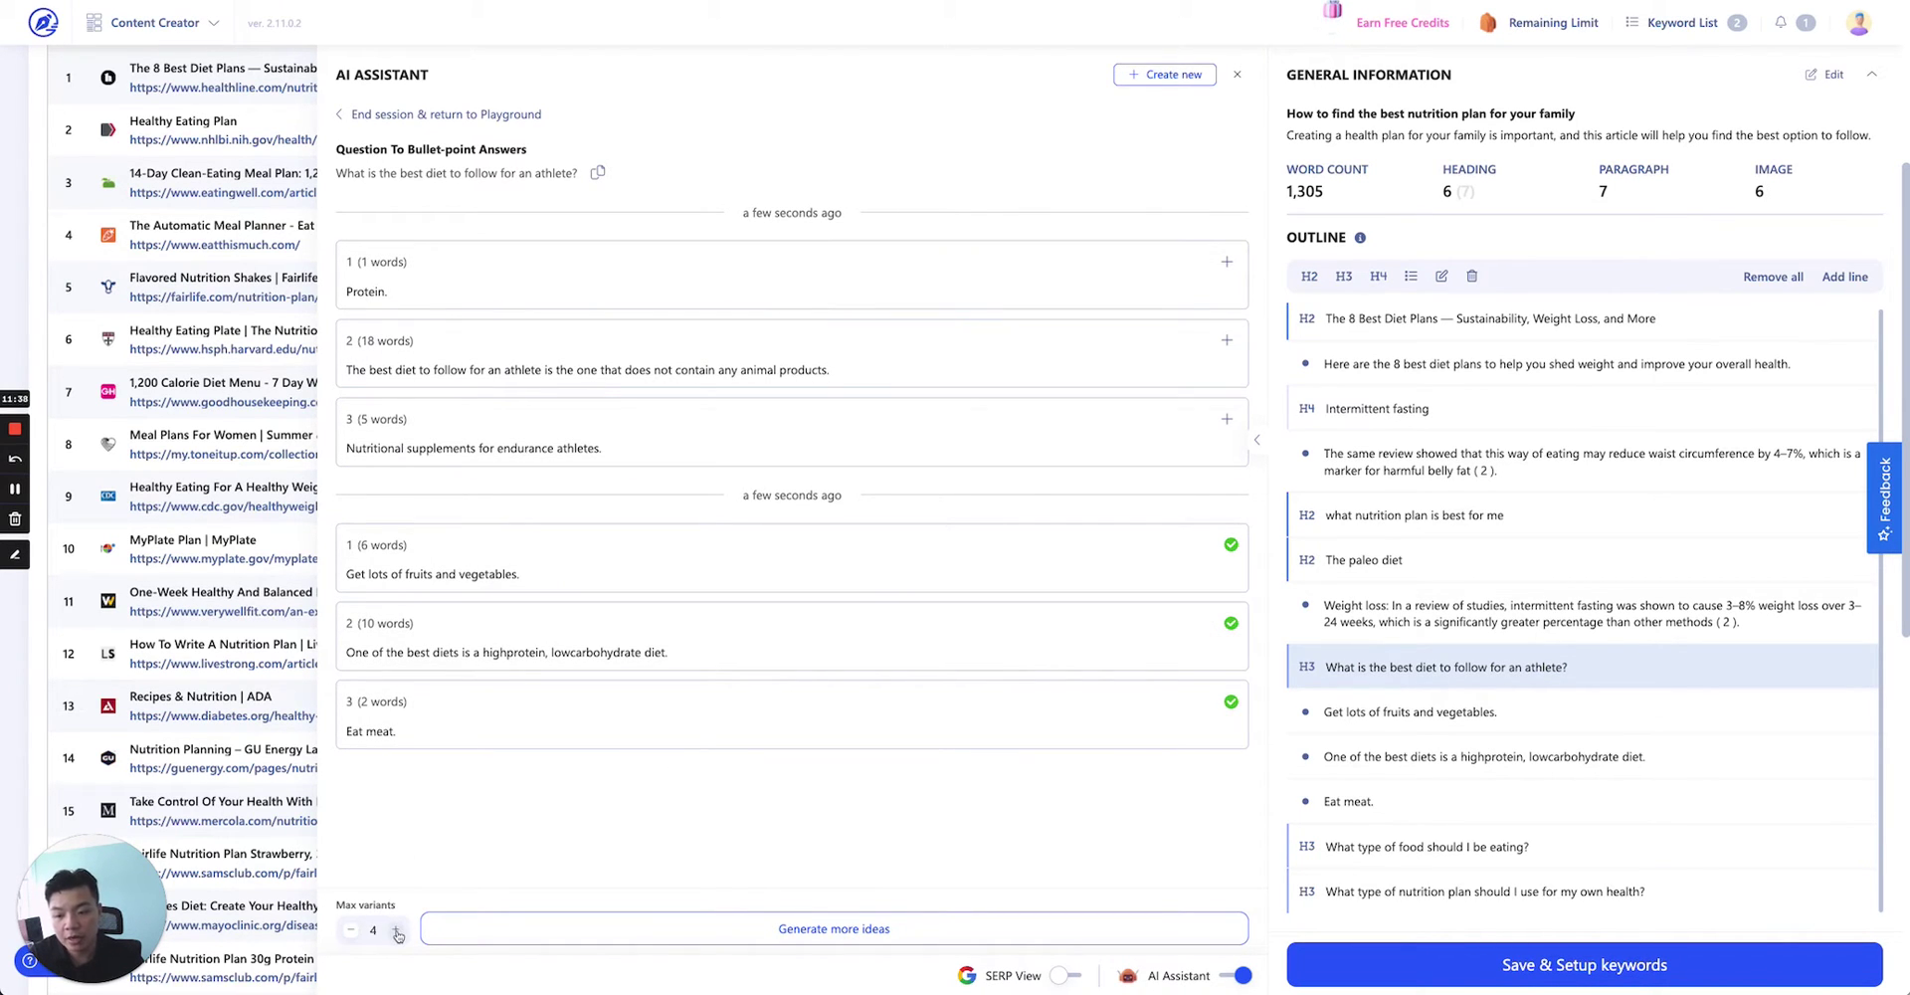
click(395, 929)
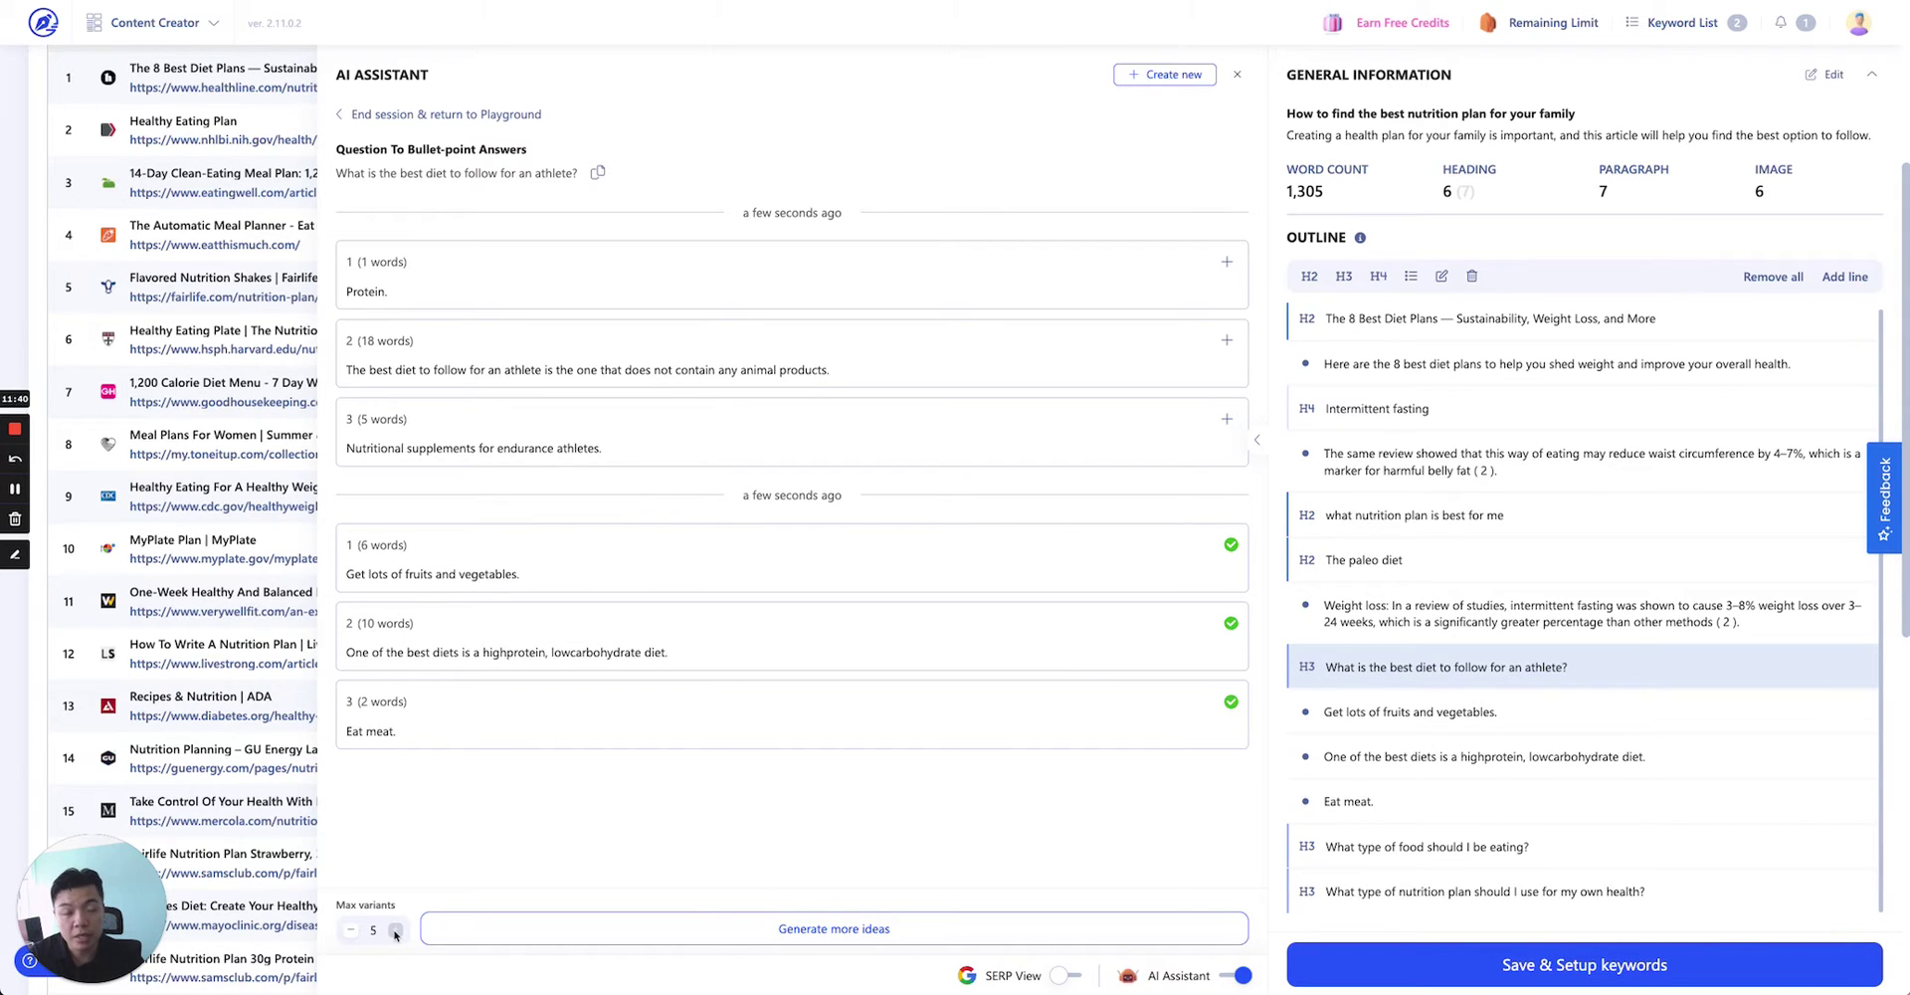
click(351, 930)
click(393, 930)
click(394, 930)
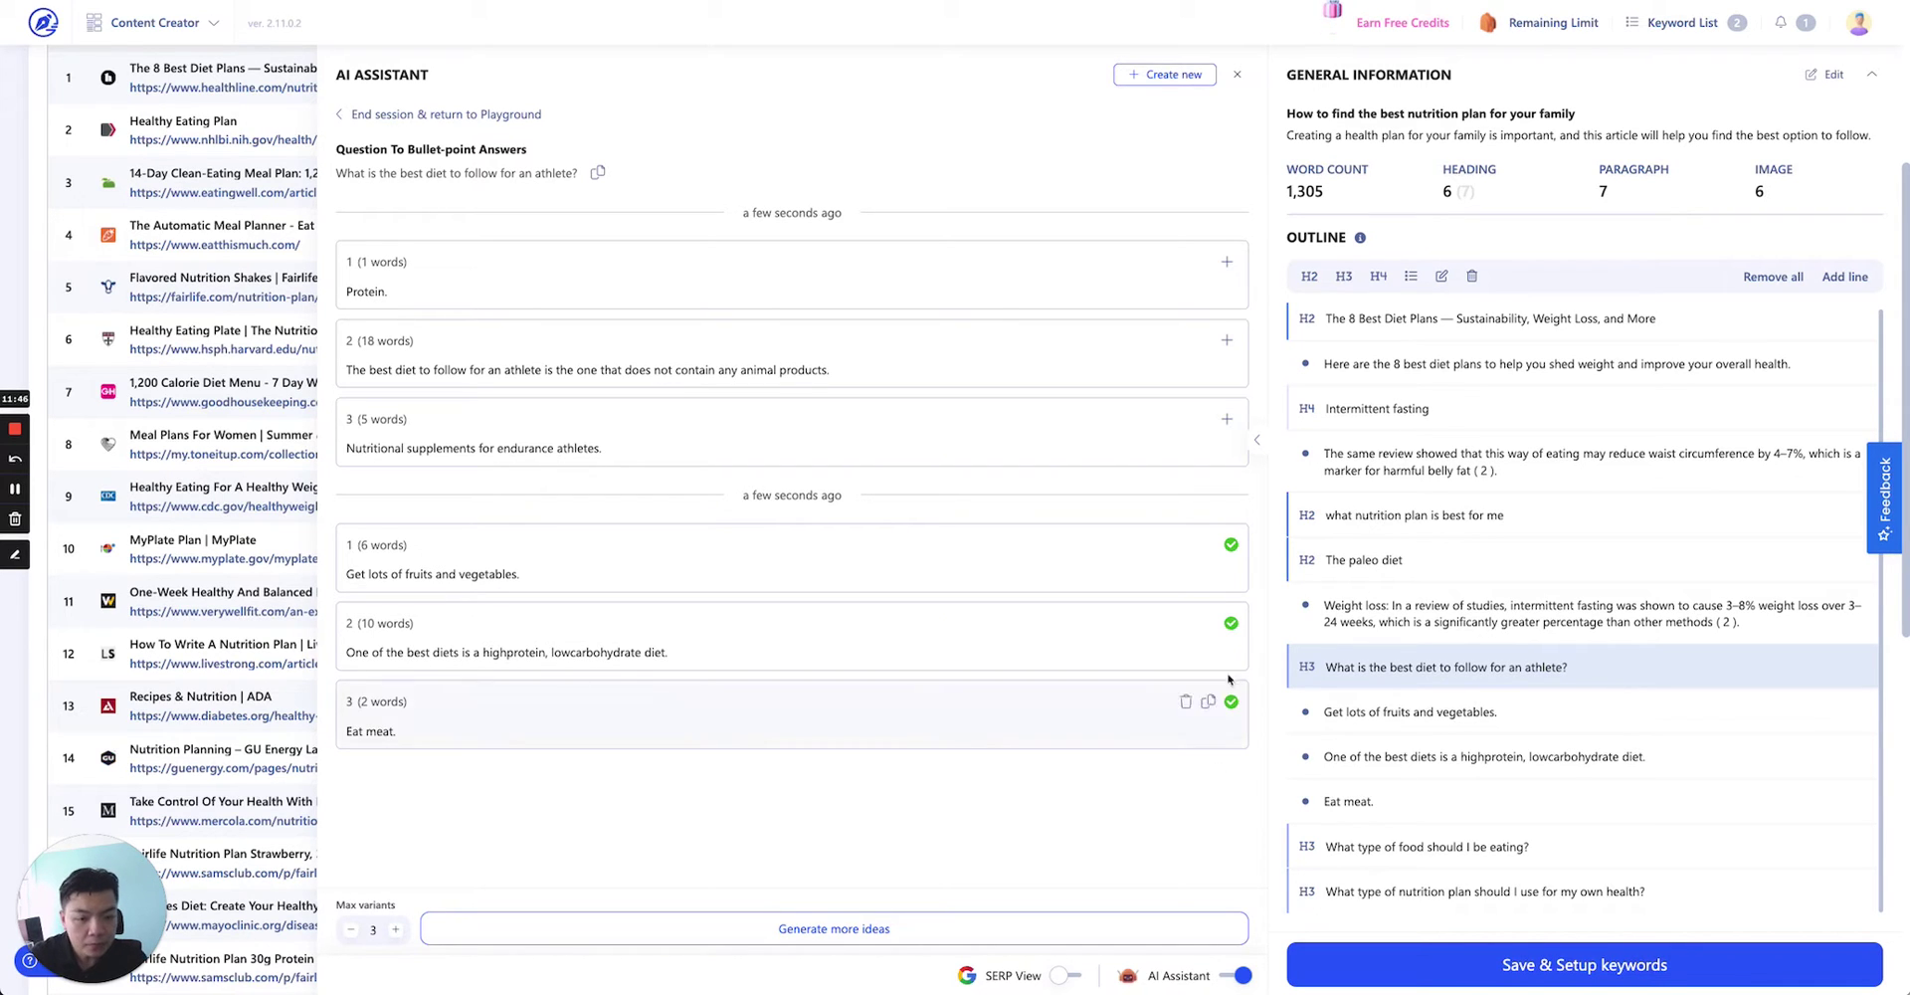
Generate two batches of Features - Benefits ideas for 'Intermittent fasting', such as 'Help you lose weight'.
click(1867, 408)
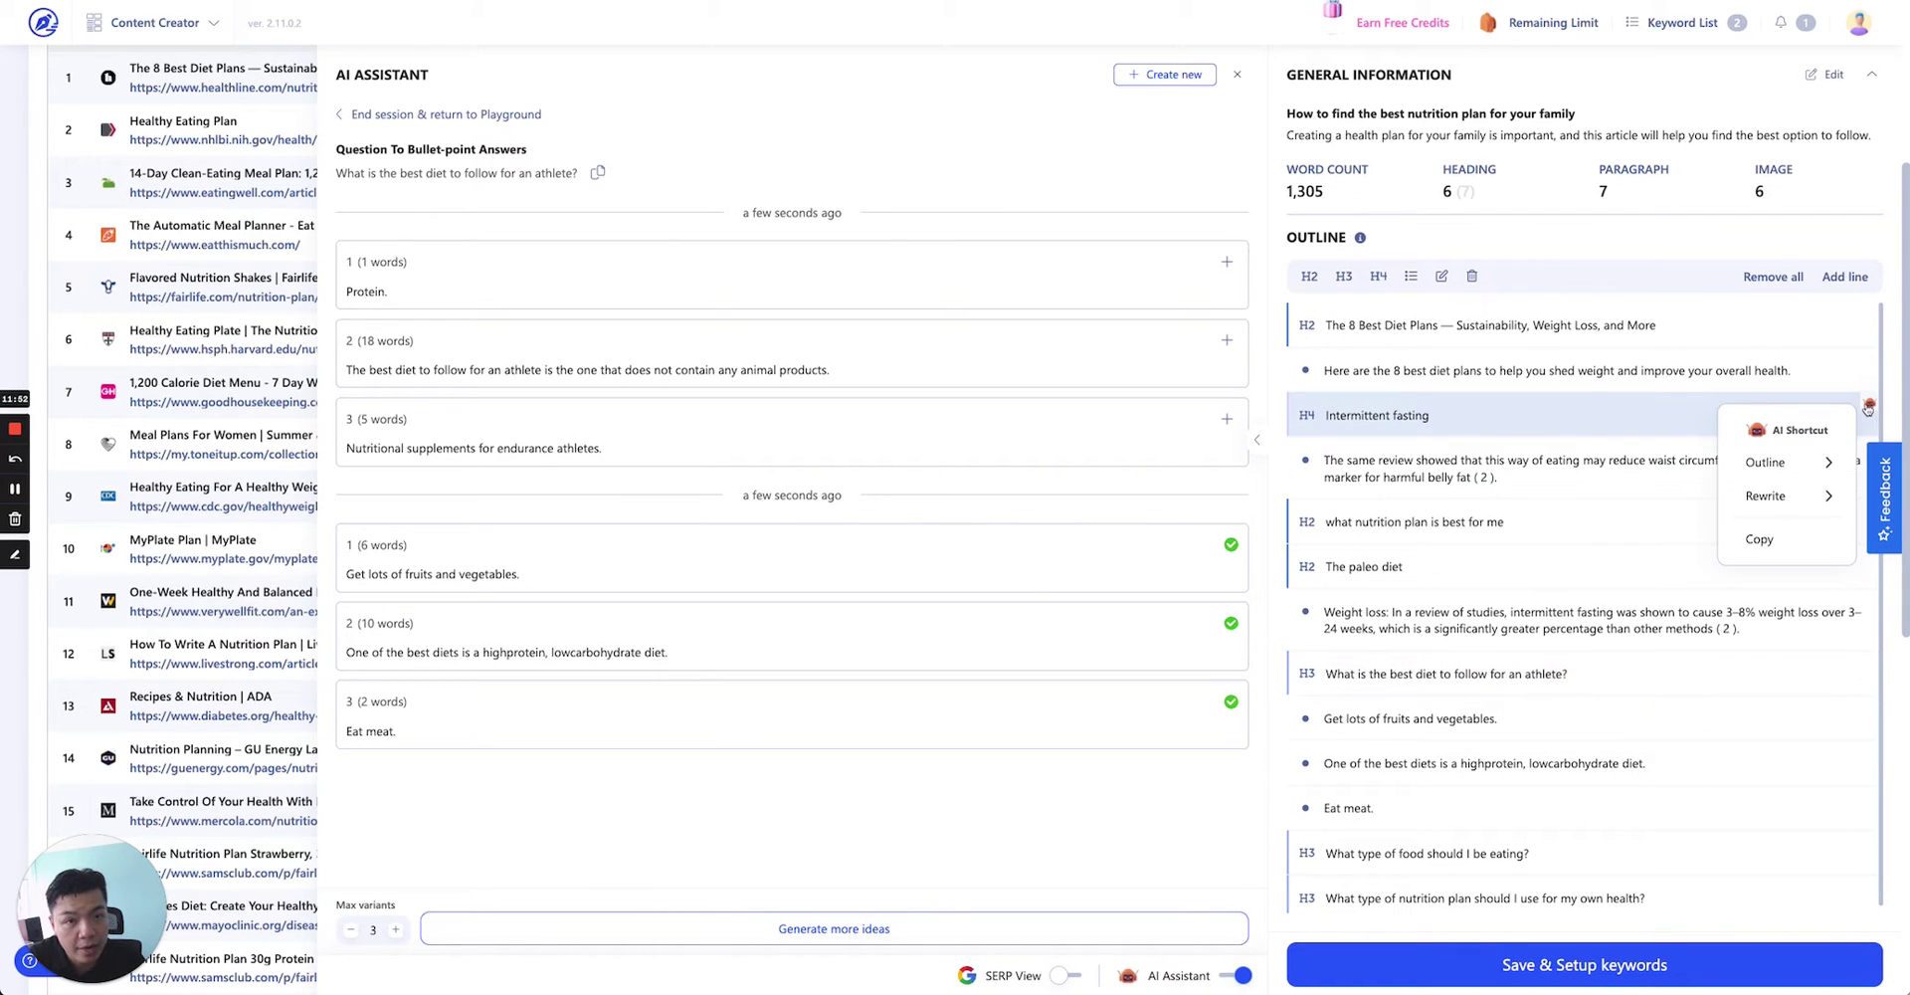
mouse_move(1764, 463)
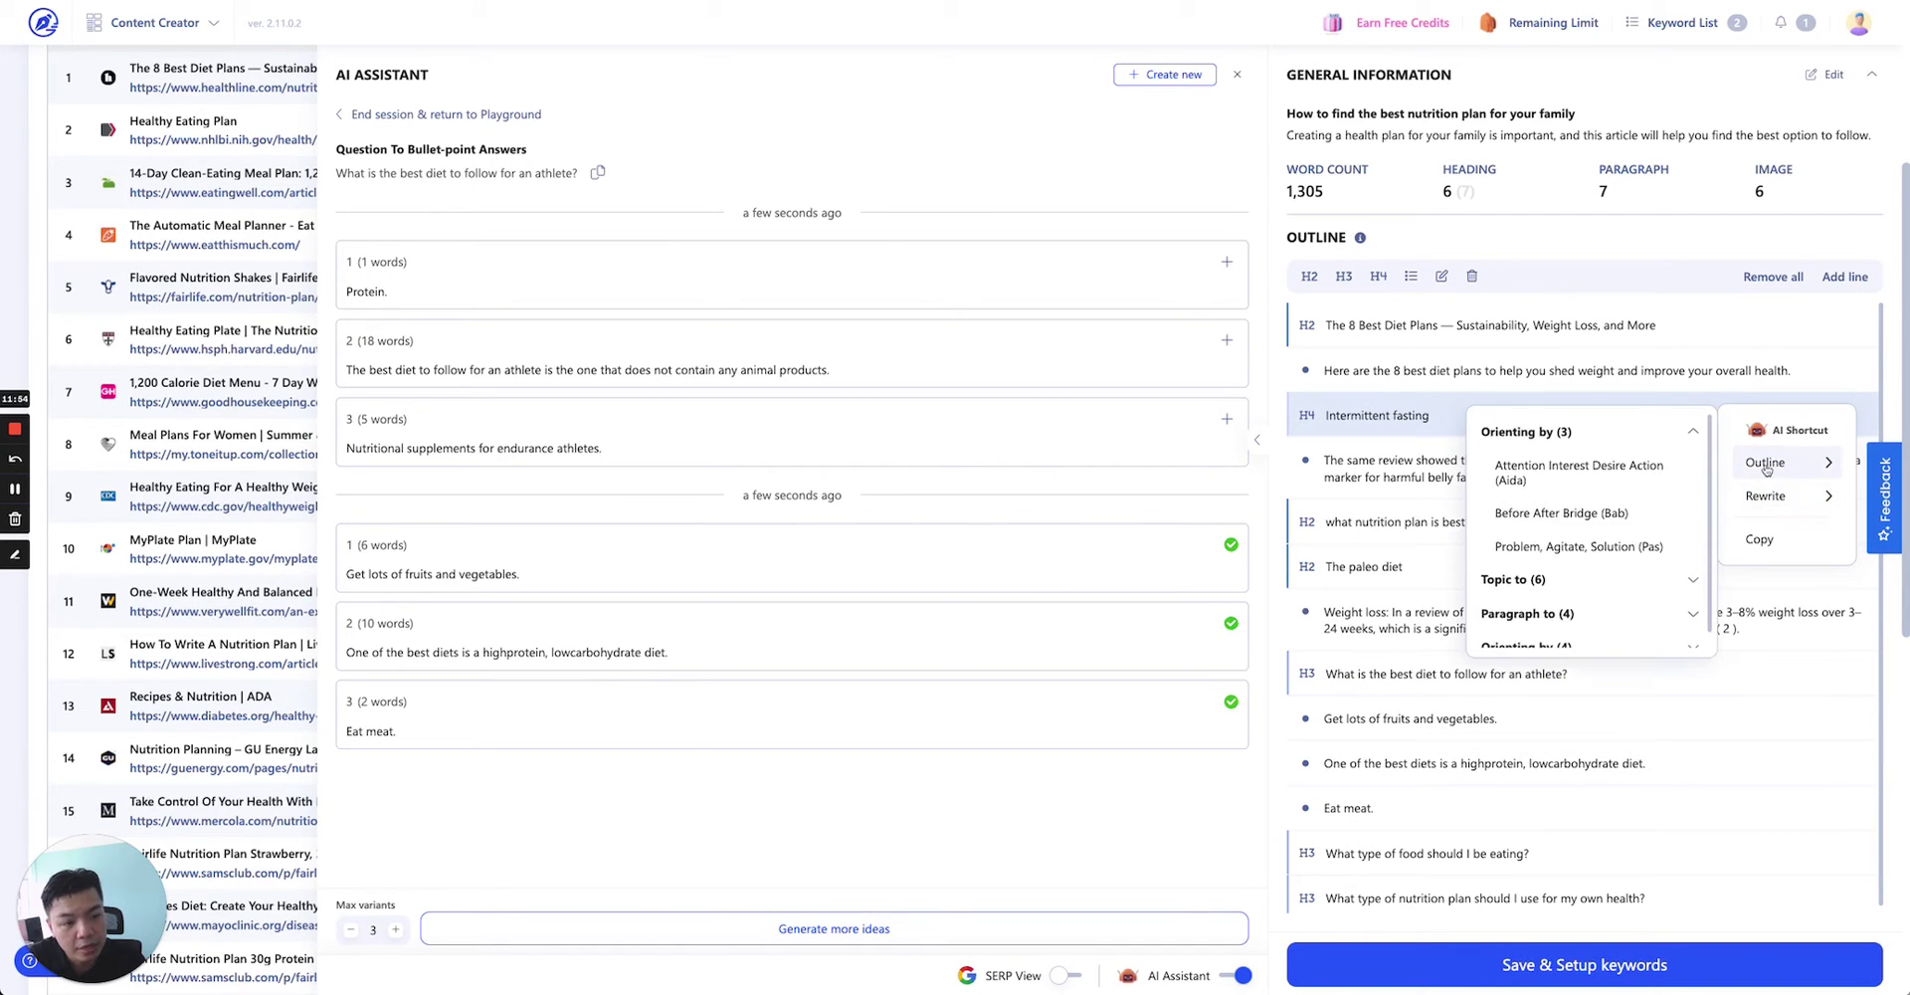
scroll(1572, 557, down, 1)
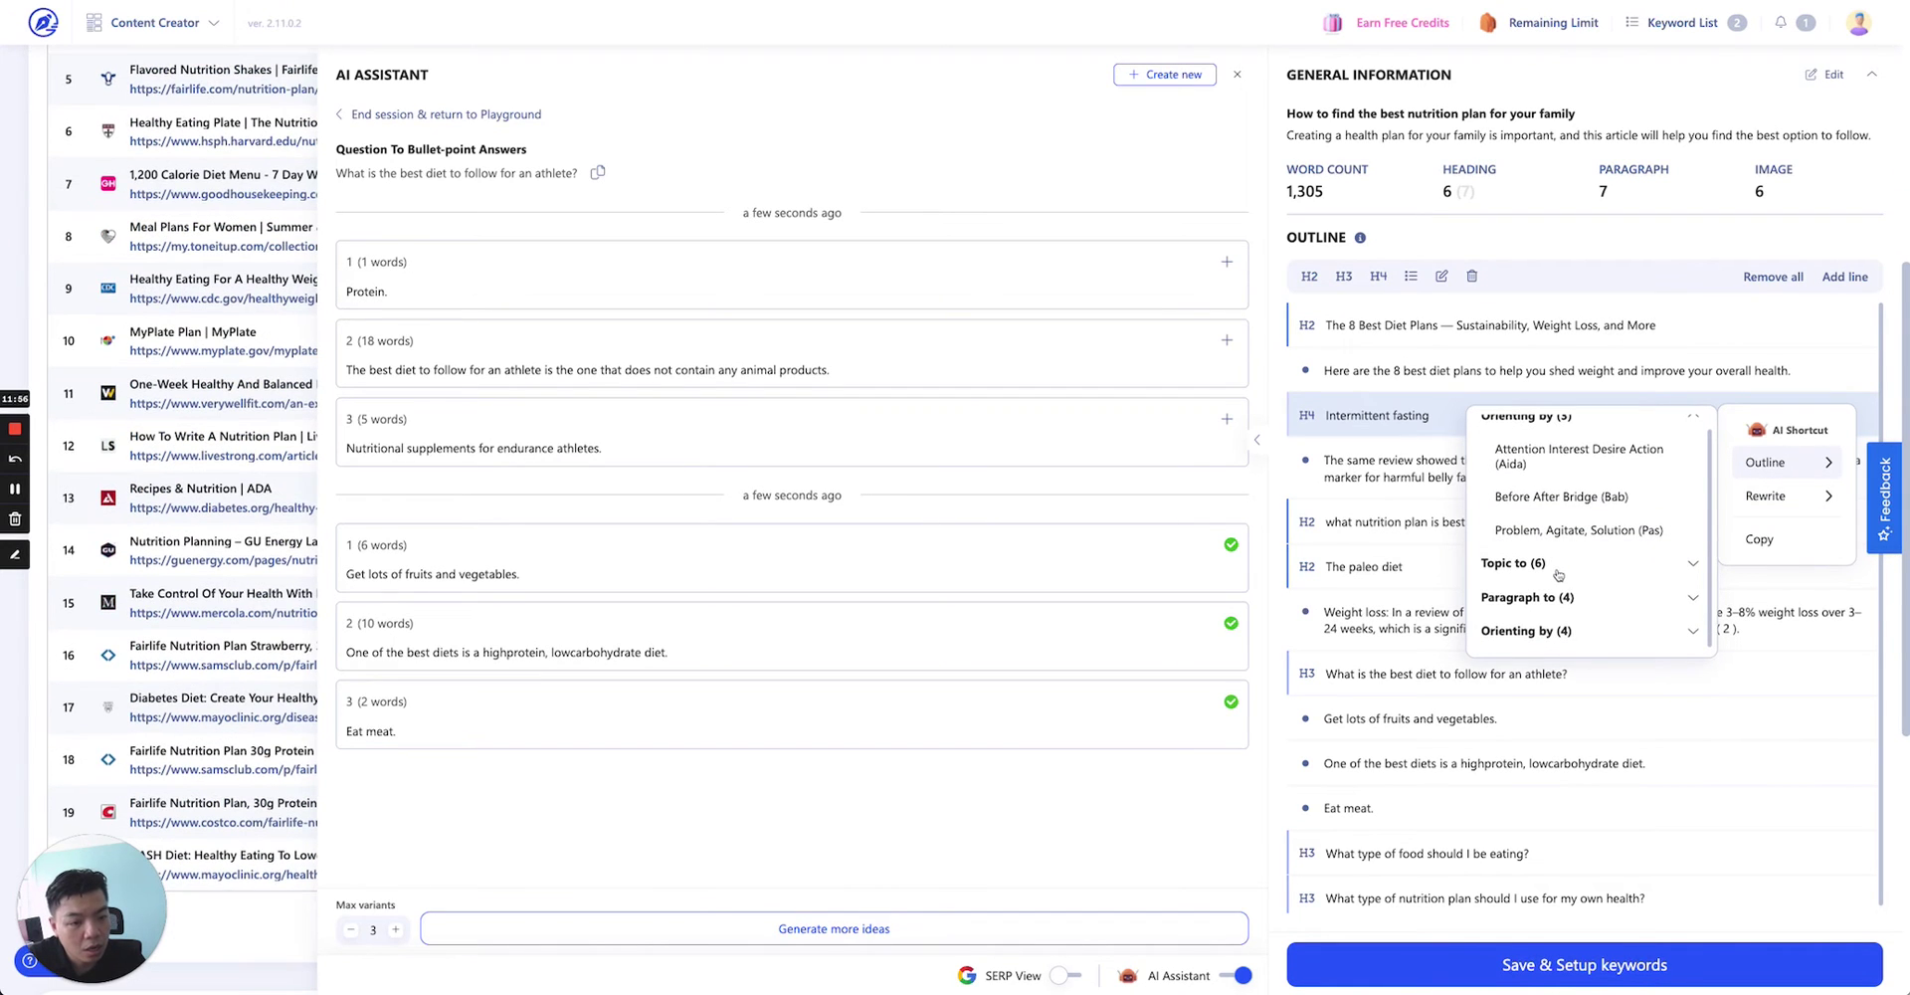
scroll(1547, 497, up, 1)
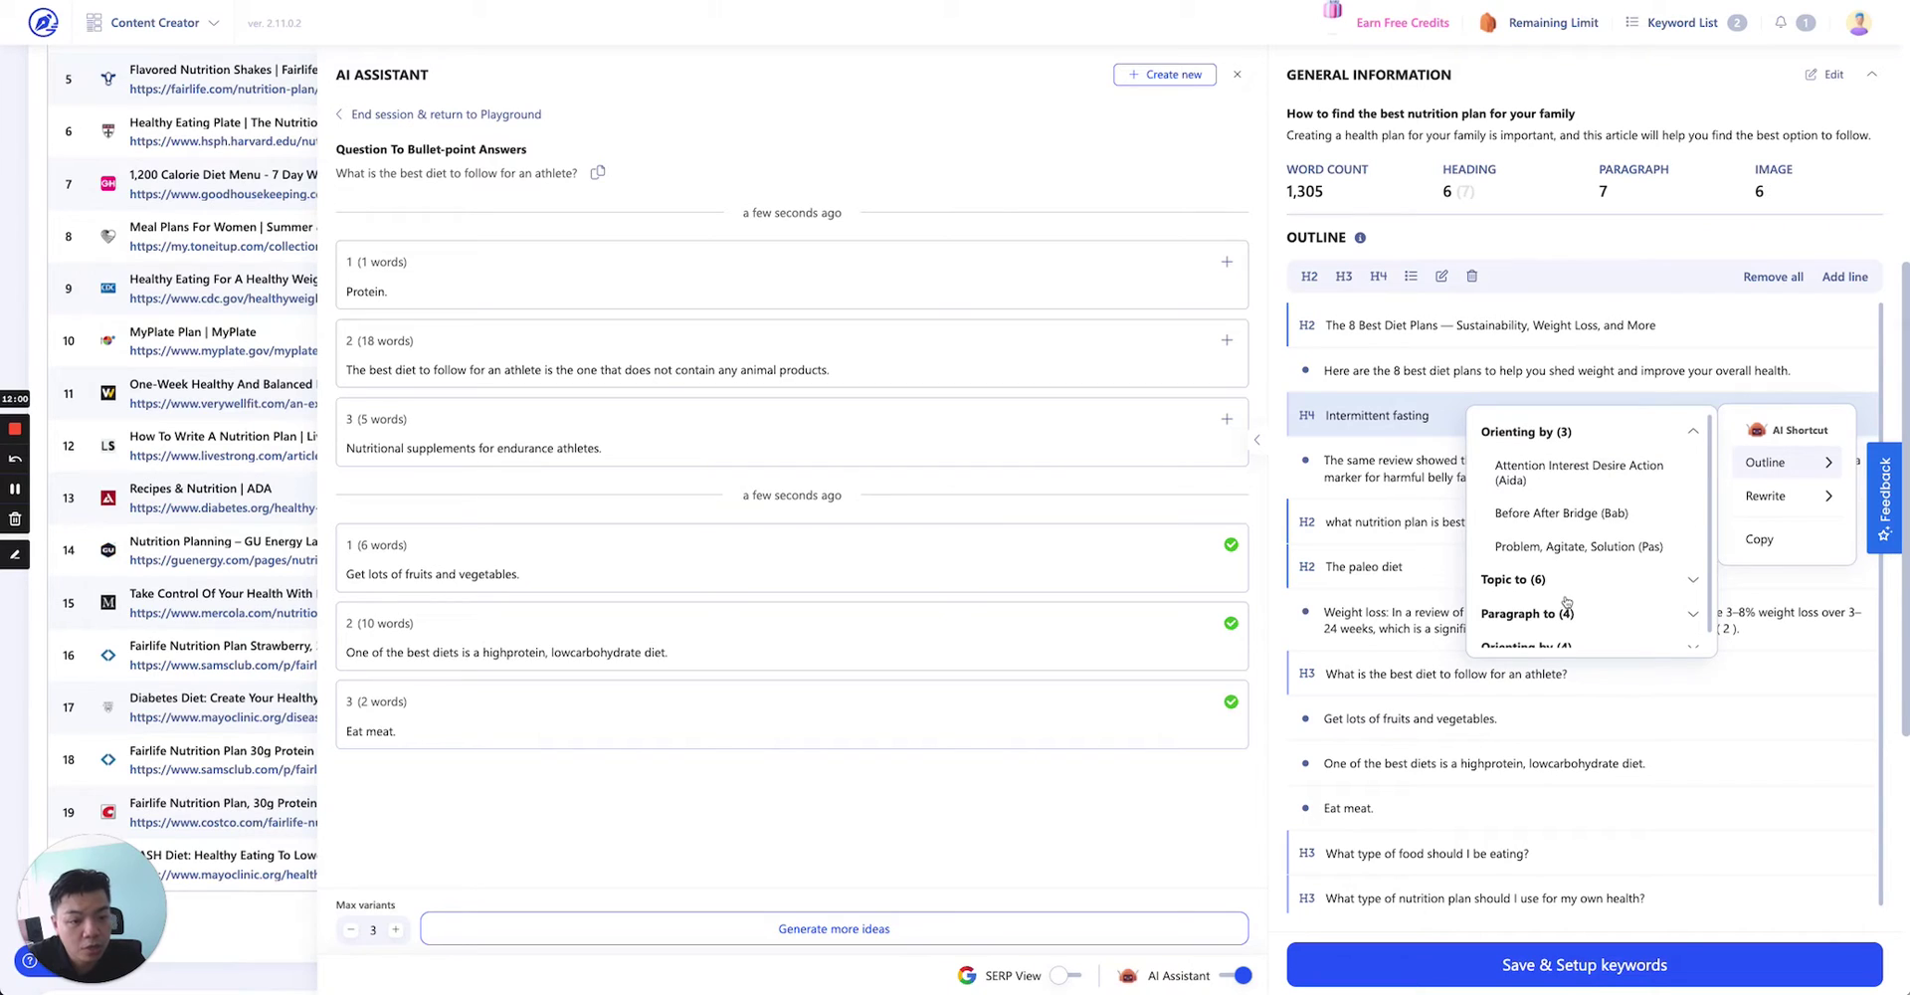
scroll(1547, 627, down, 1)
click(1547, 641)
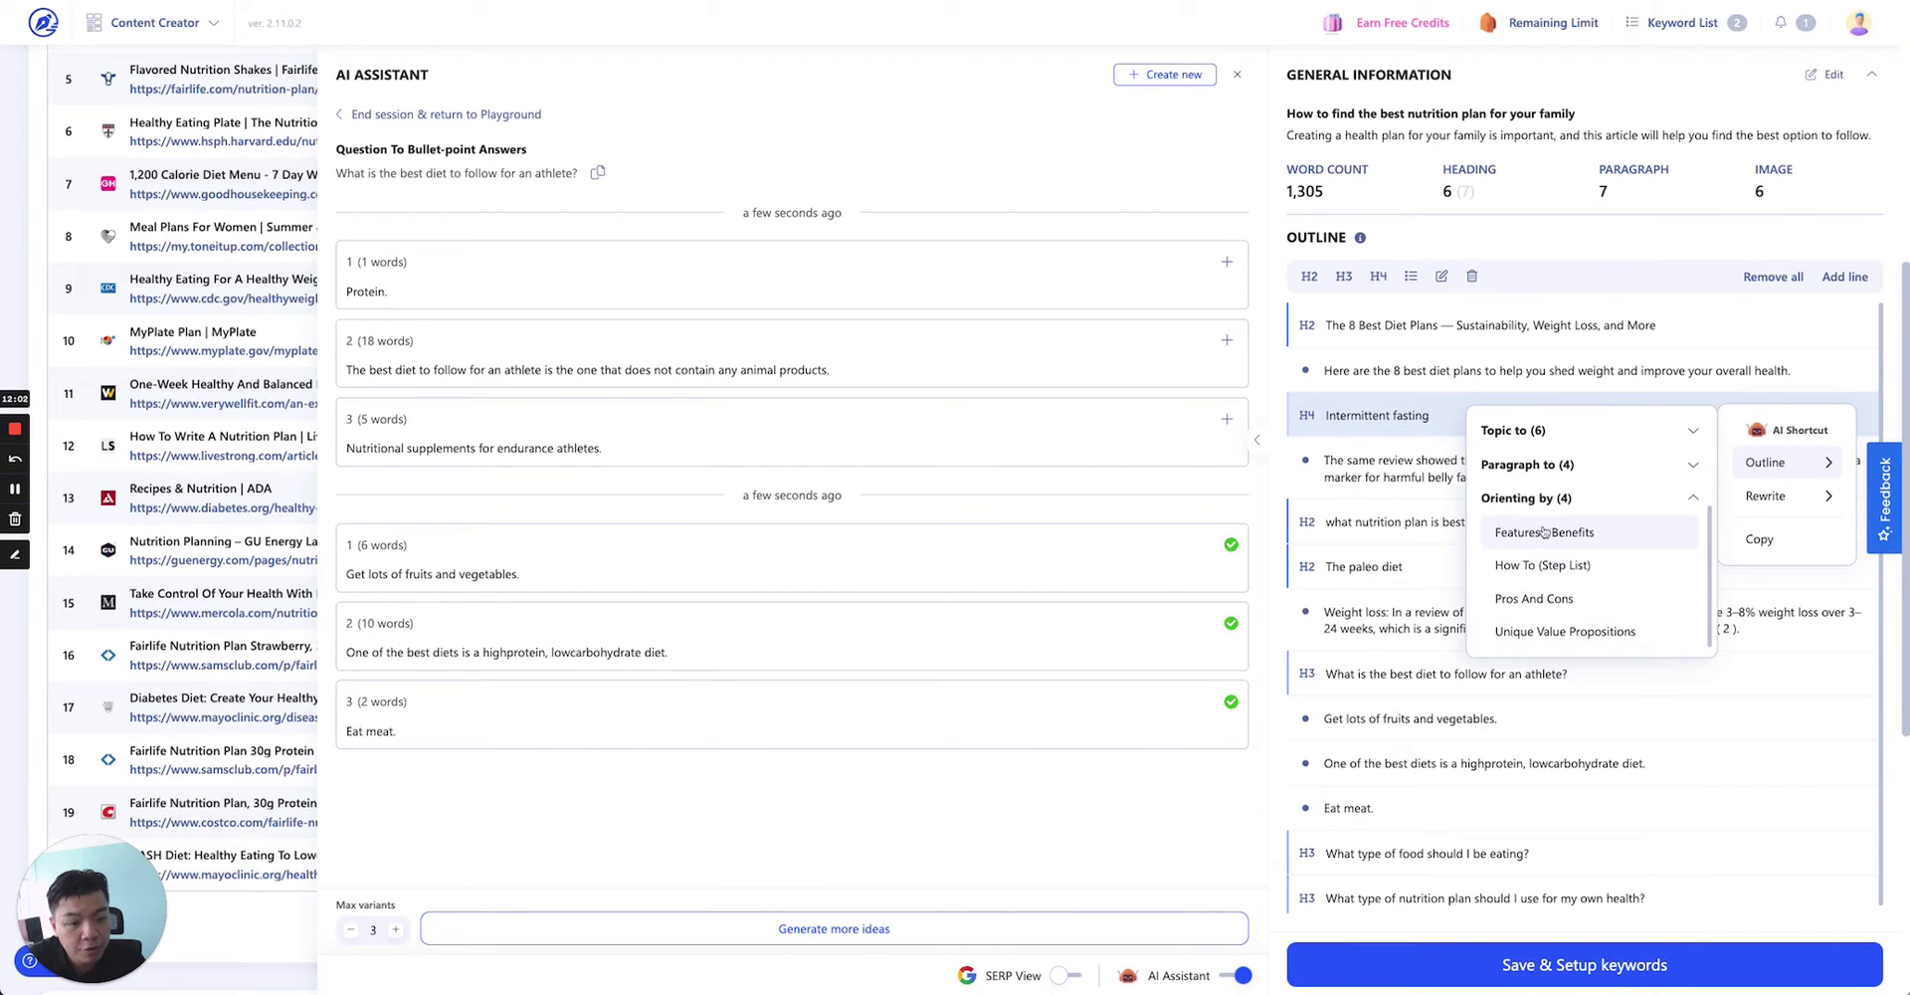
click(1543, 530)
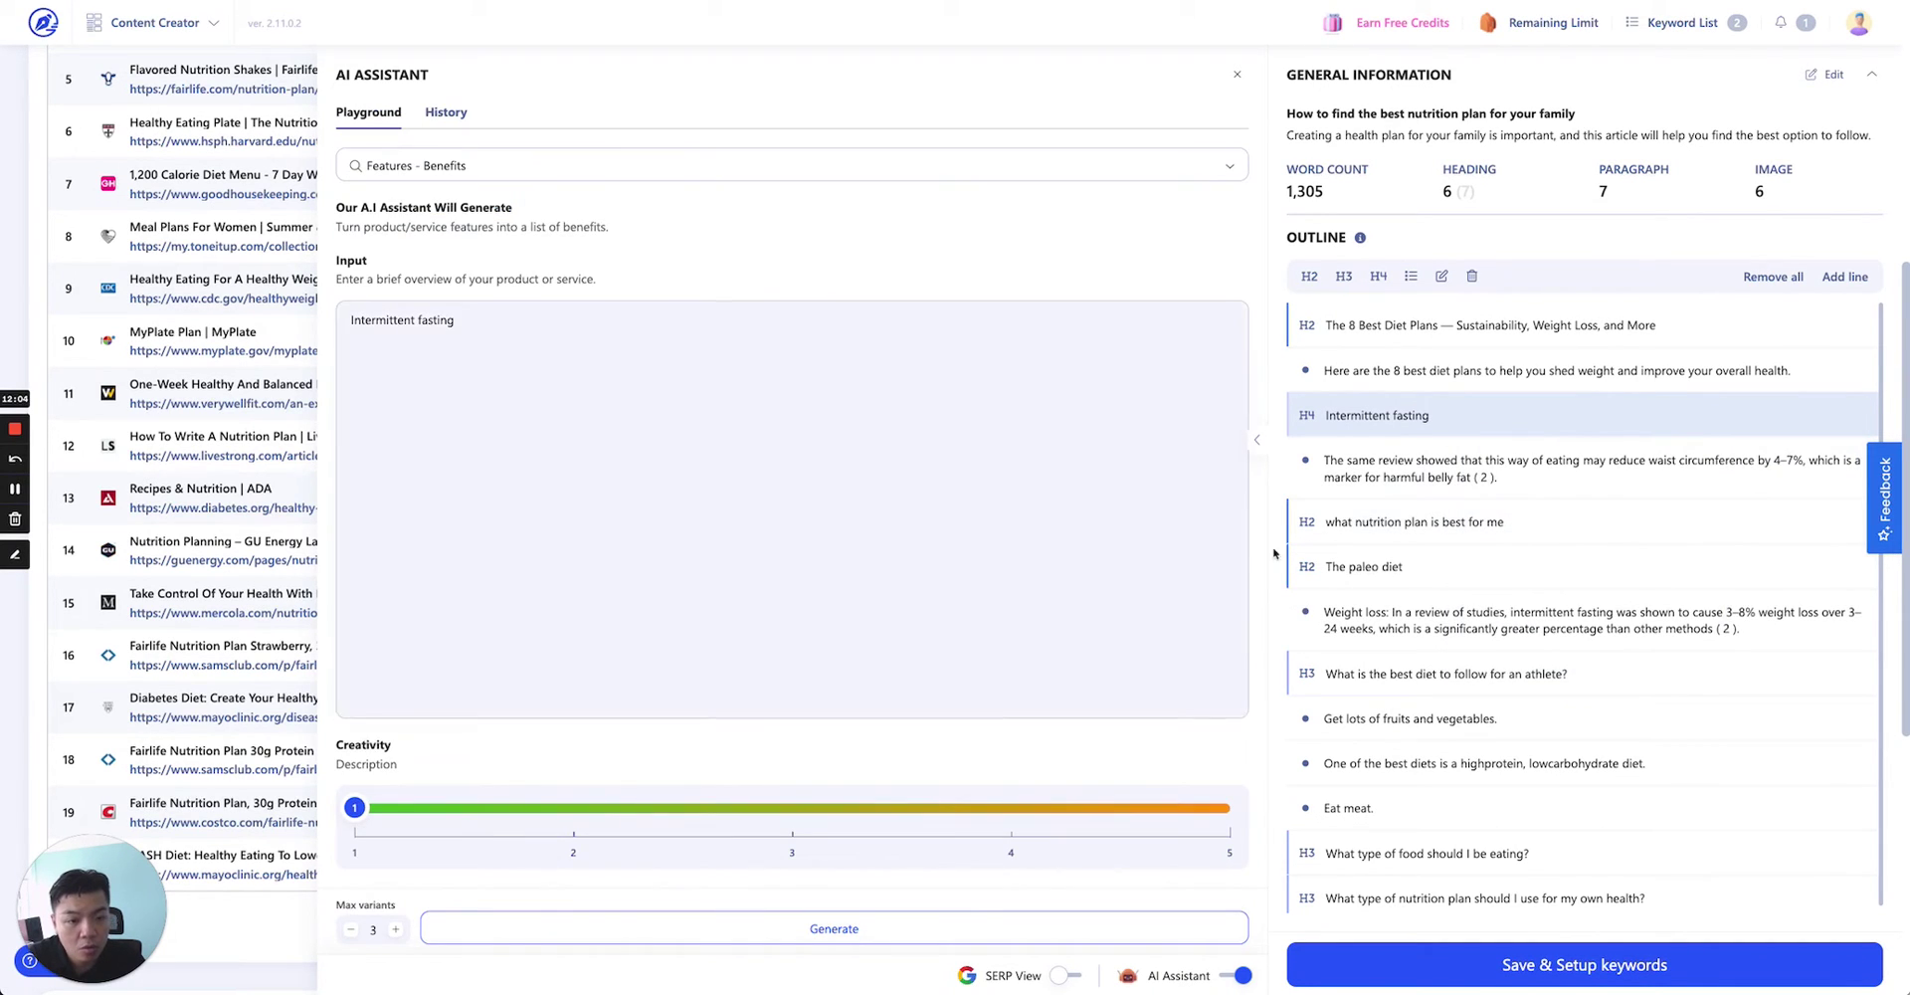
click(1037, 940)
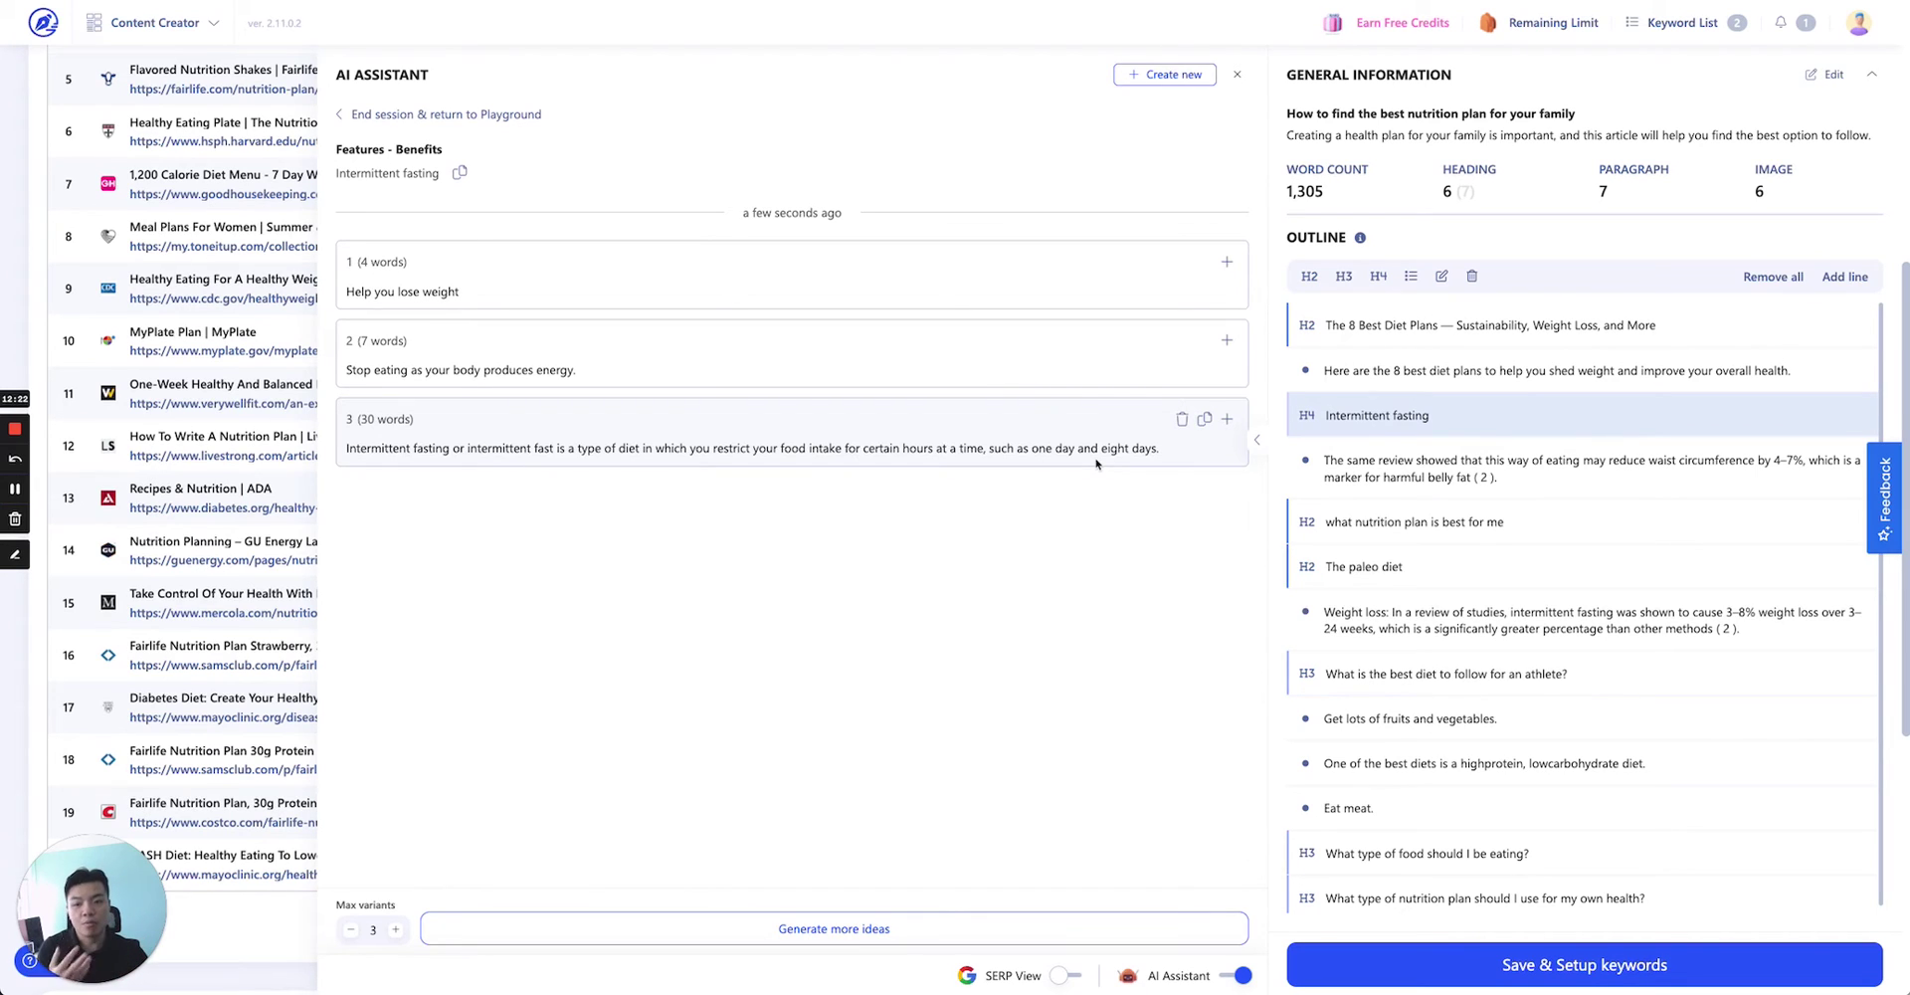
click(901, 928)
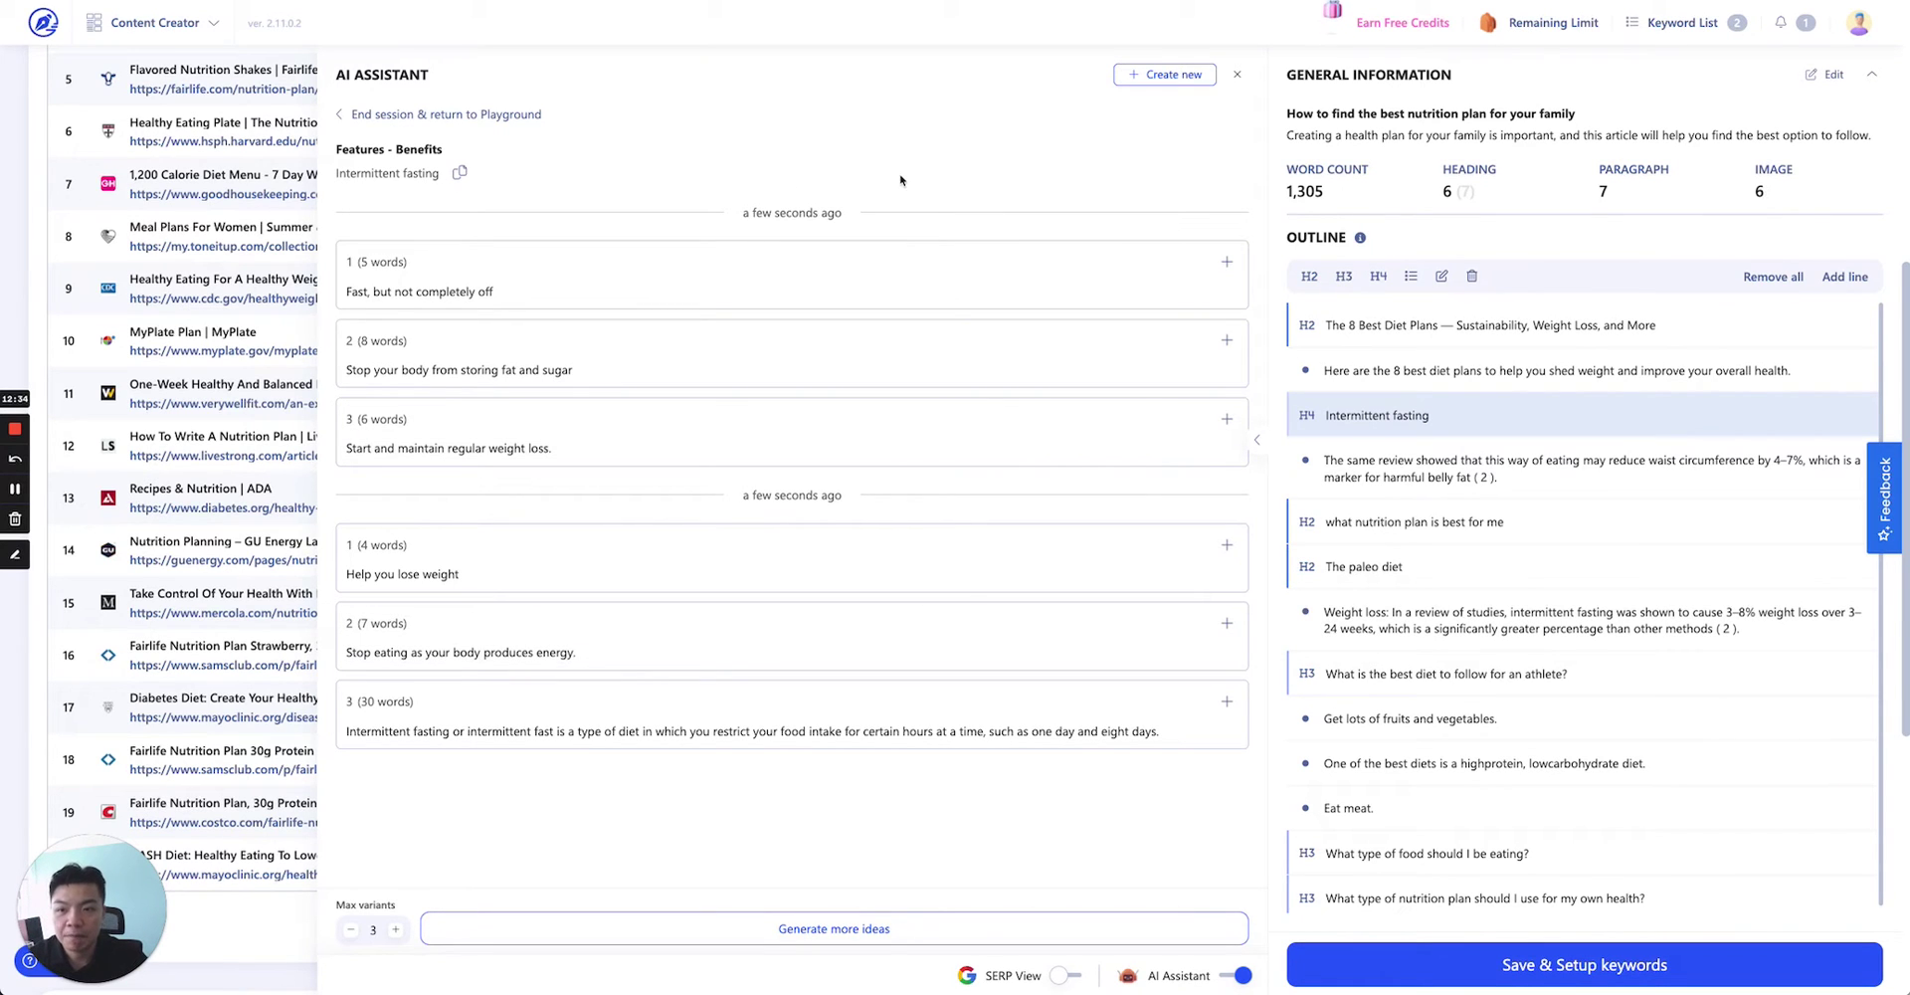
End the AI session and expand Today's entries in the assistant's History.
click(460, 117)
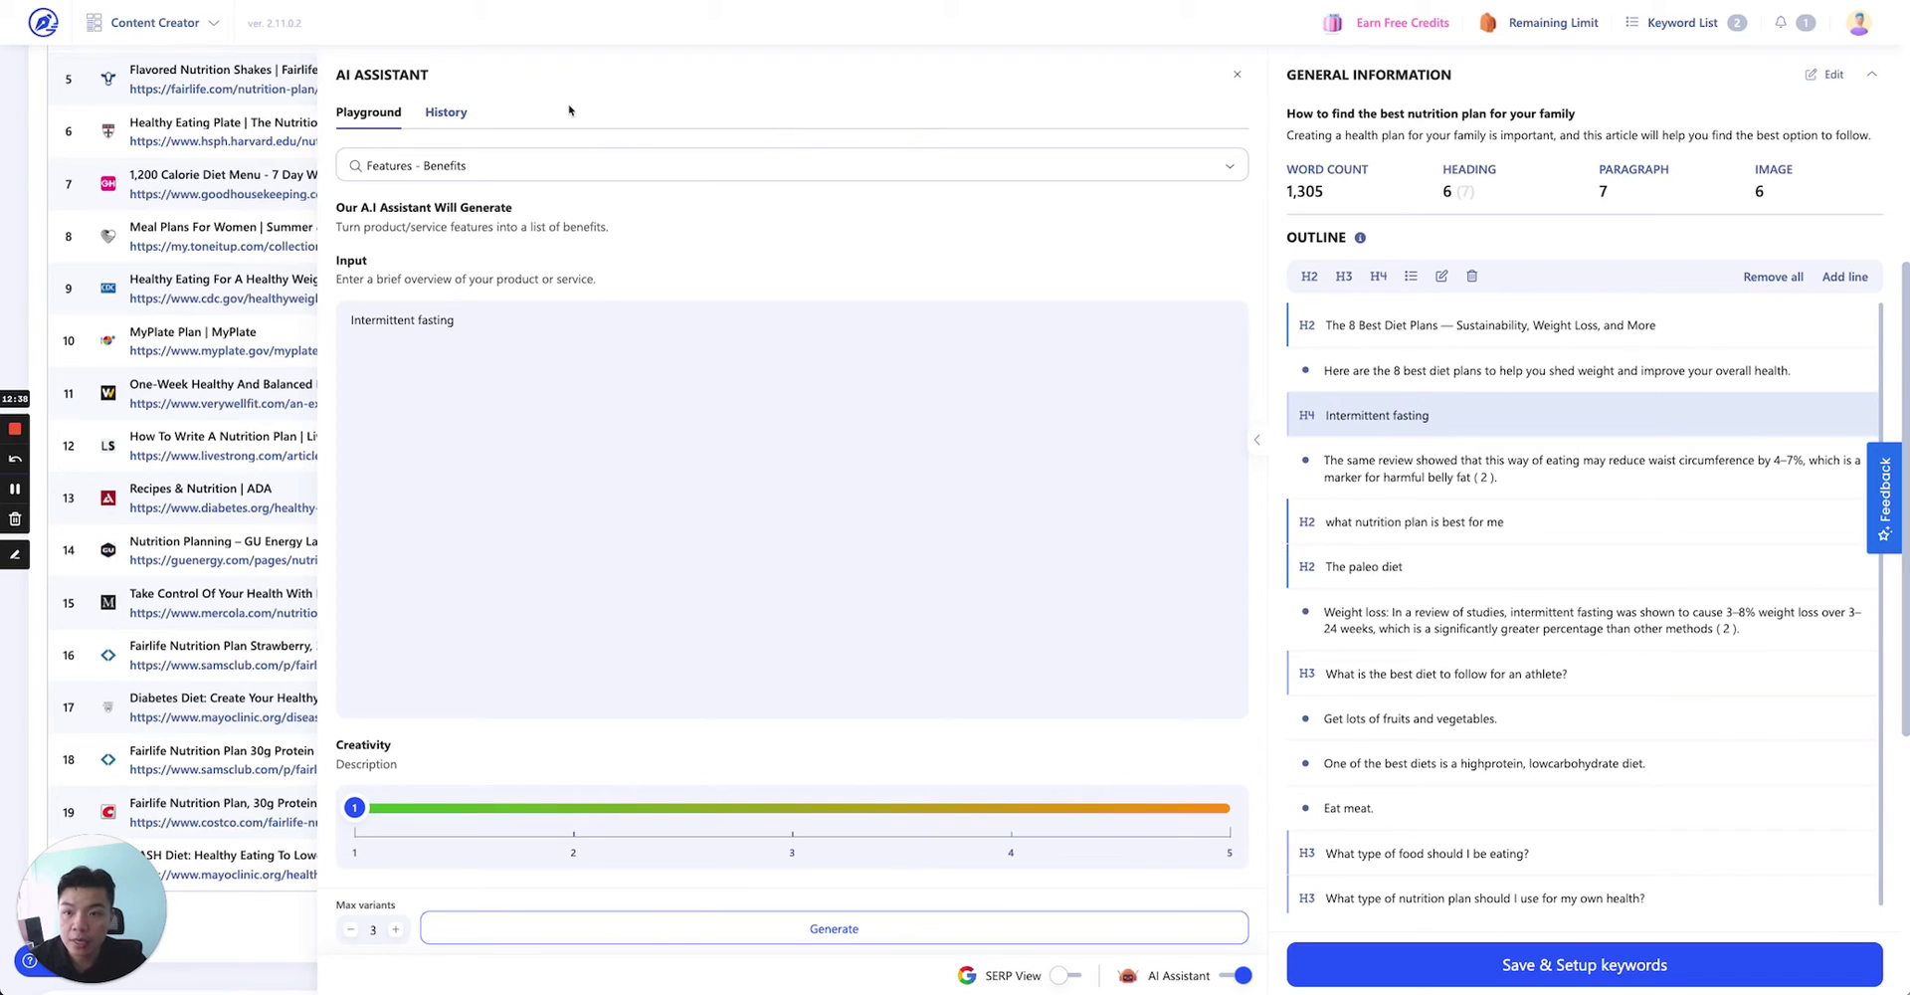
click(432, 117)
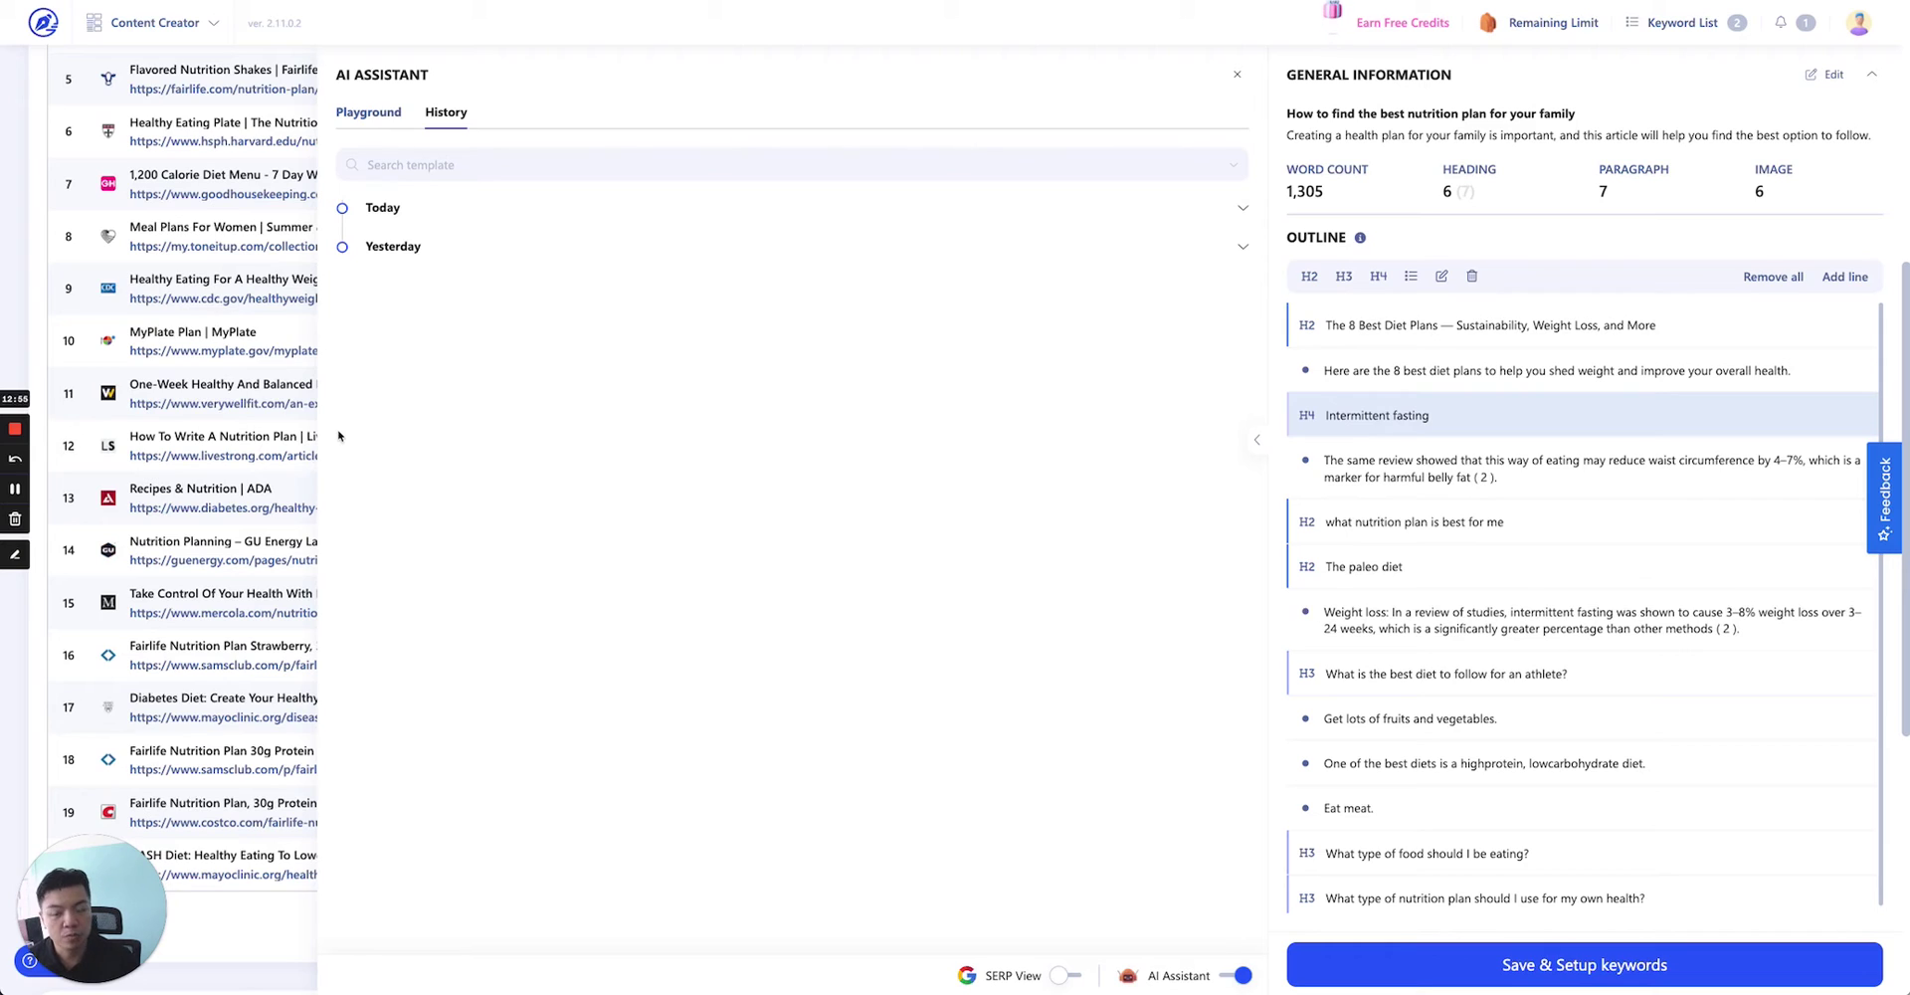
click(385, 211)
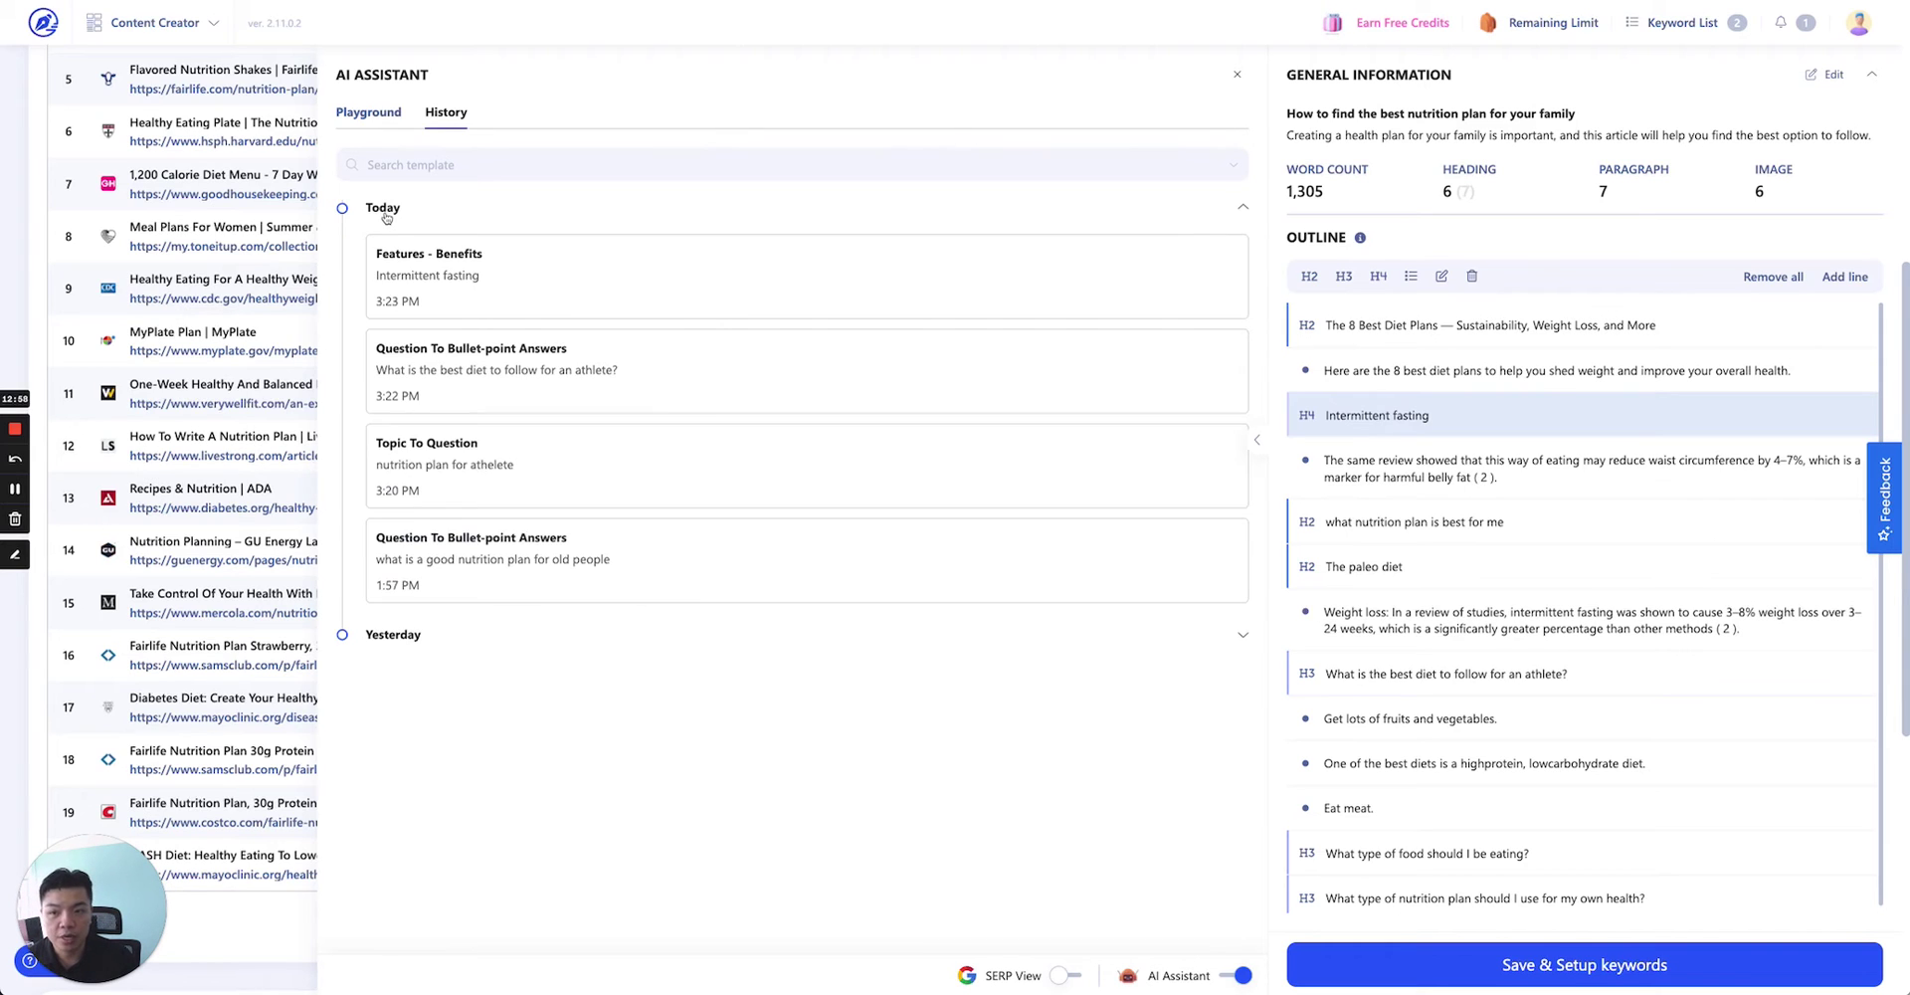
Review the saved old-people nutrition answers, then return to the Playground's Features - Benefits form.
click(502, 552)
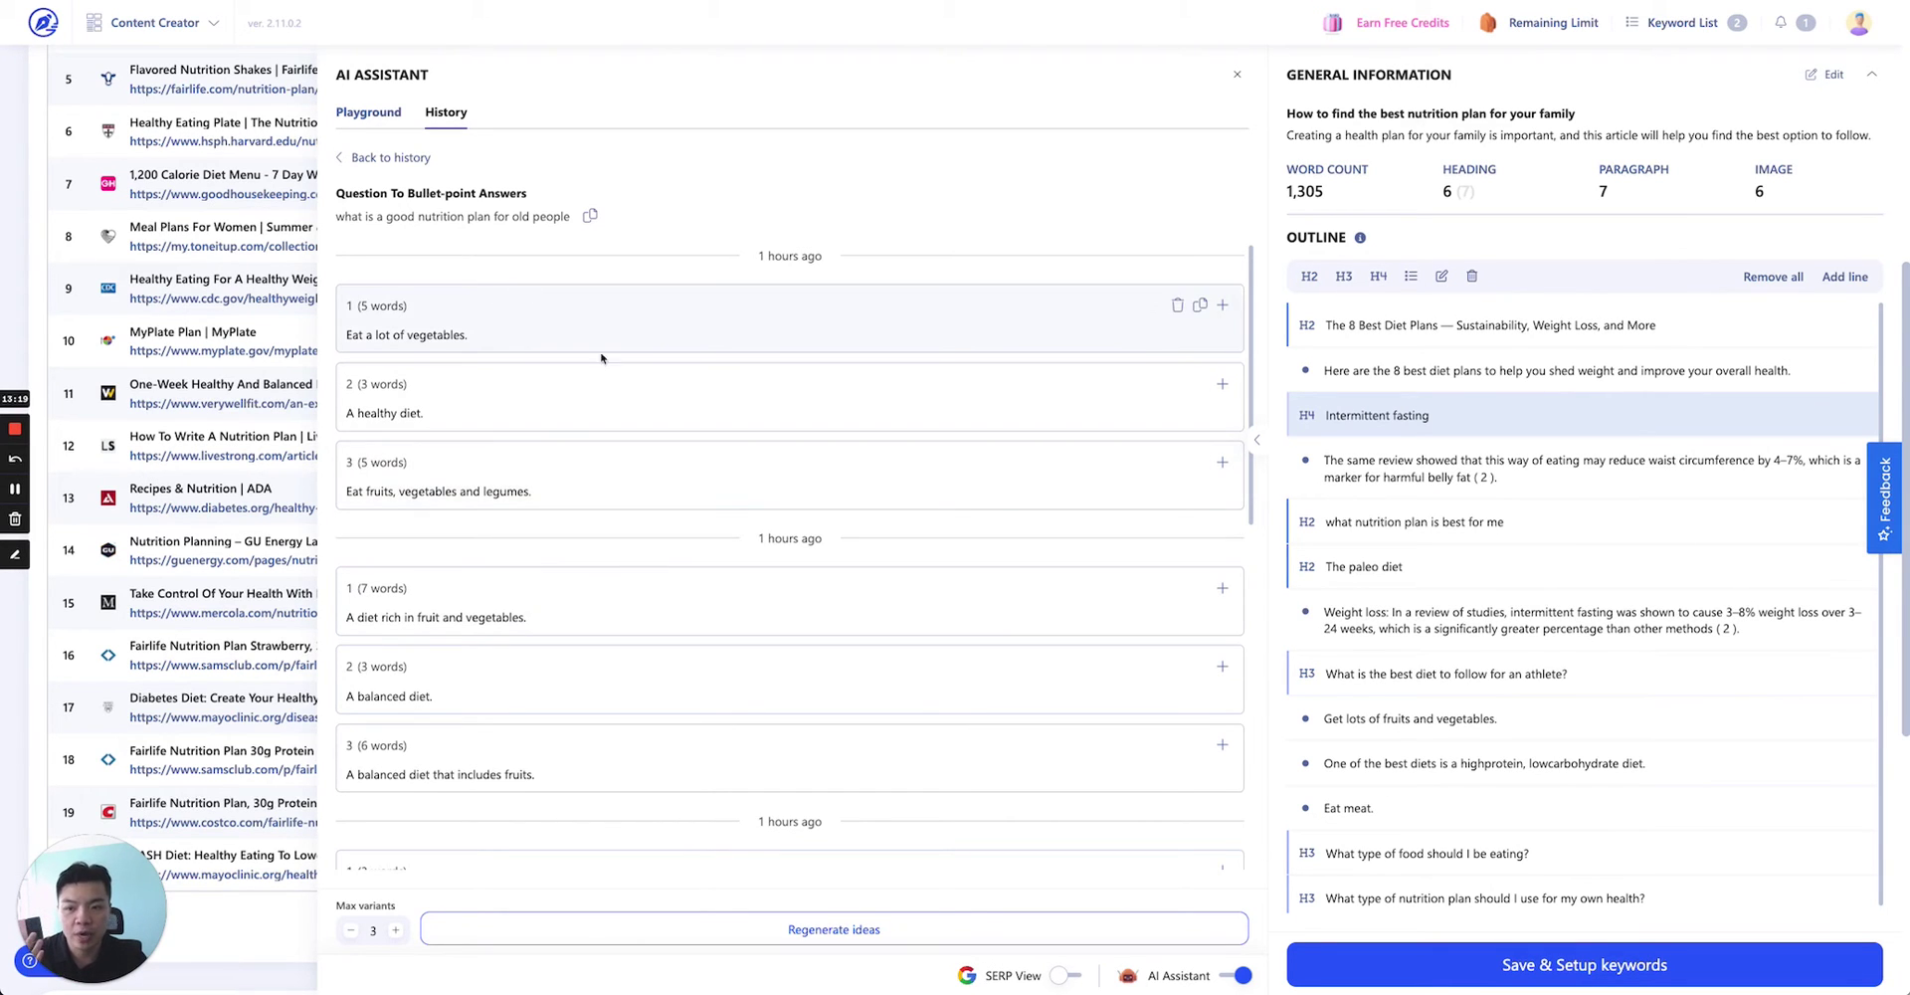
scroll(775, 647, down, 10)
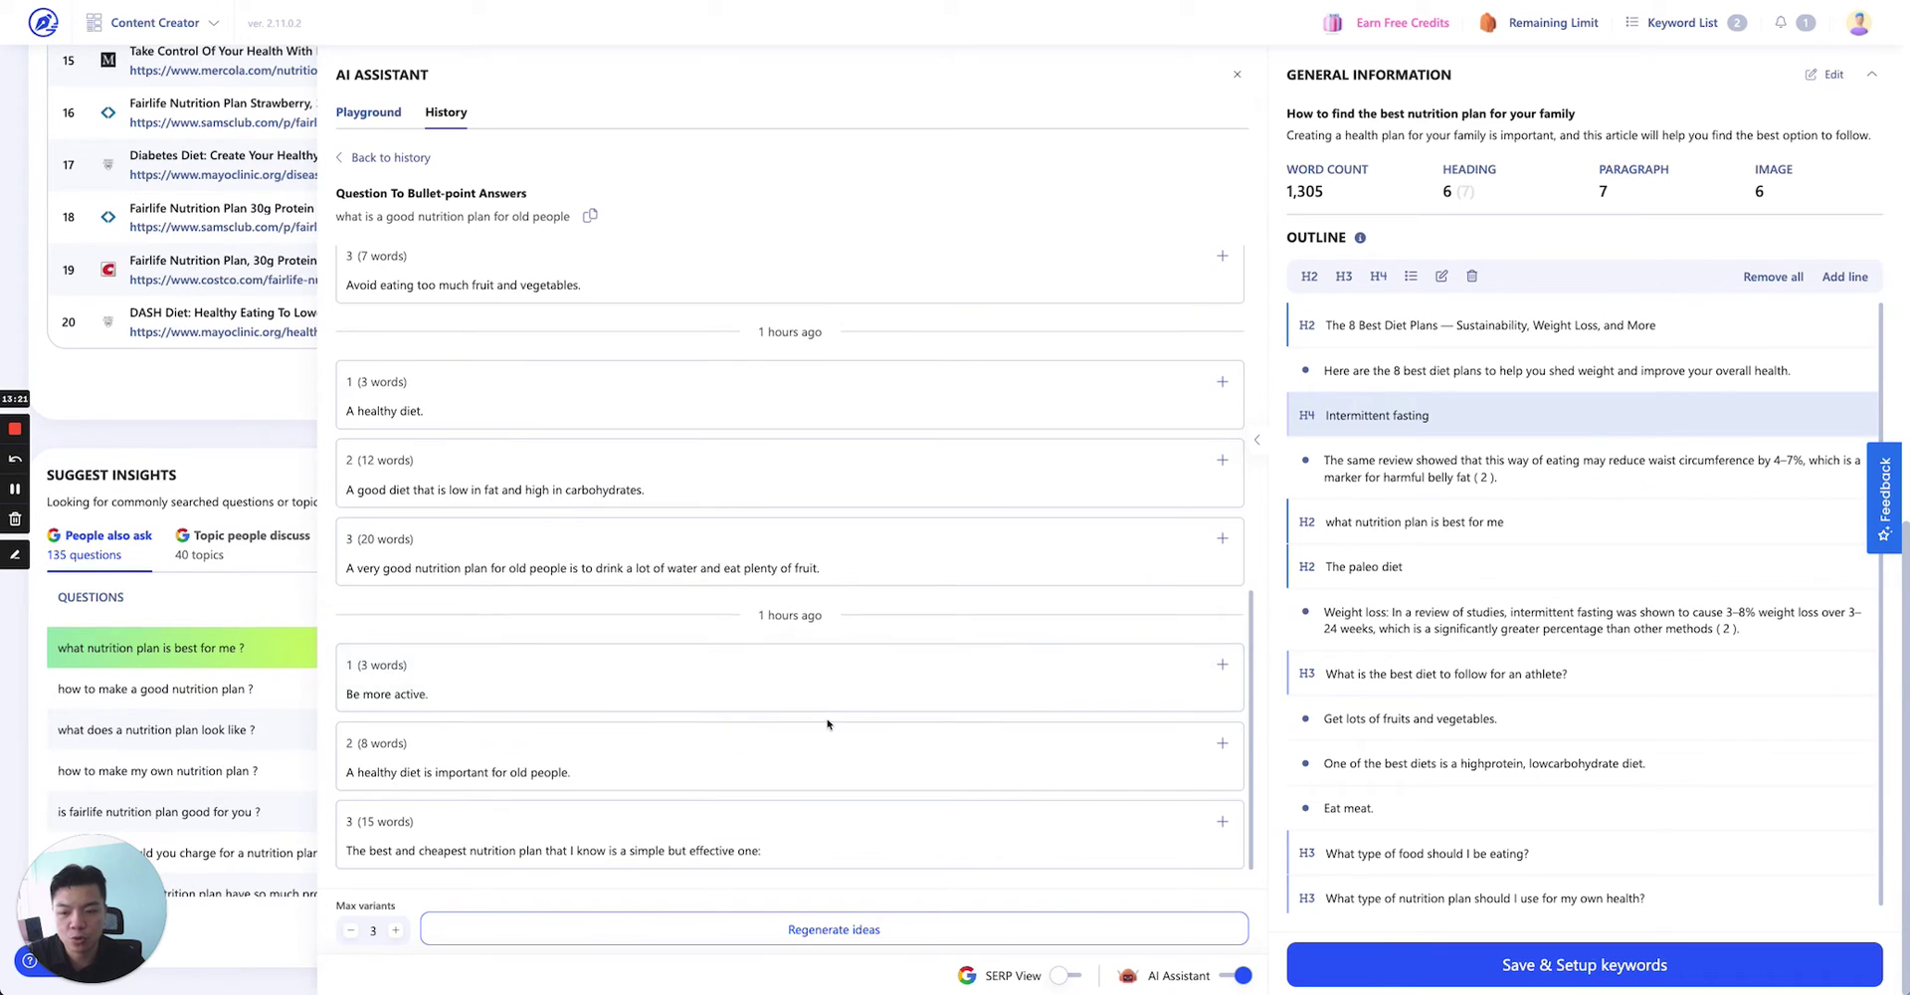
scroll(825, 706, up, 5)
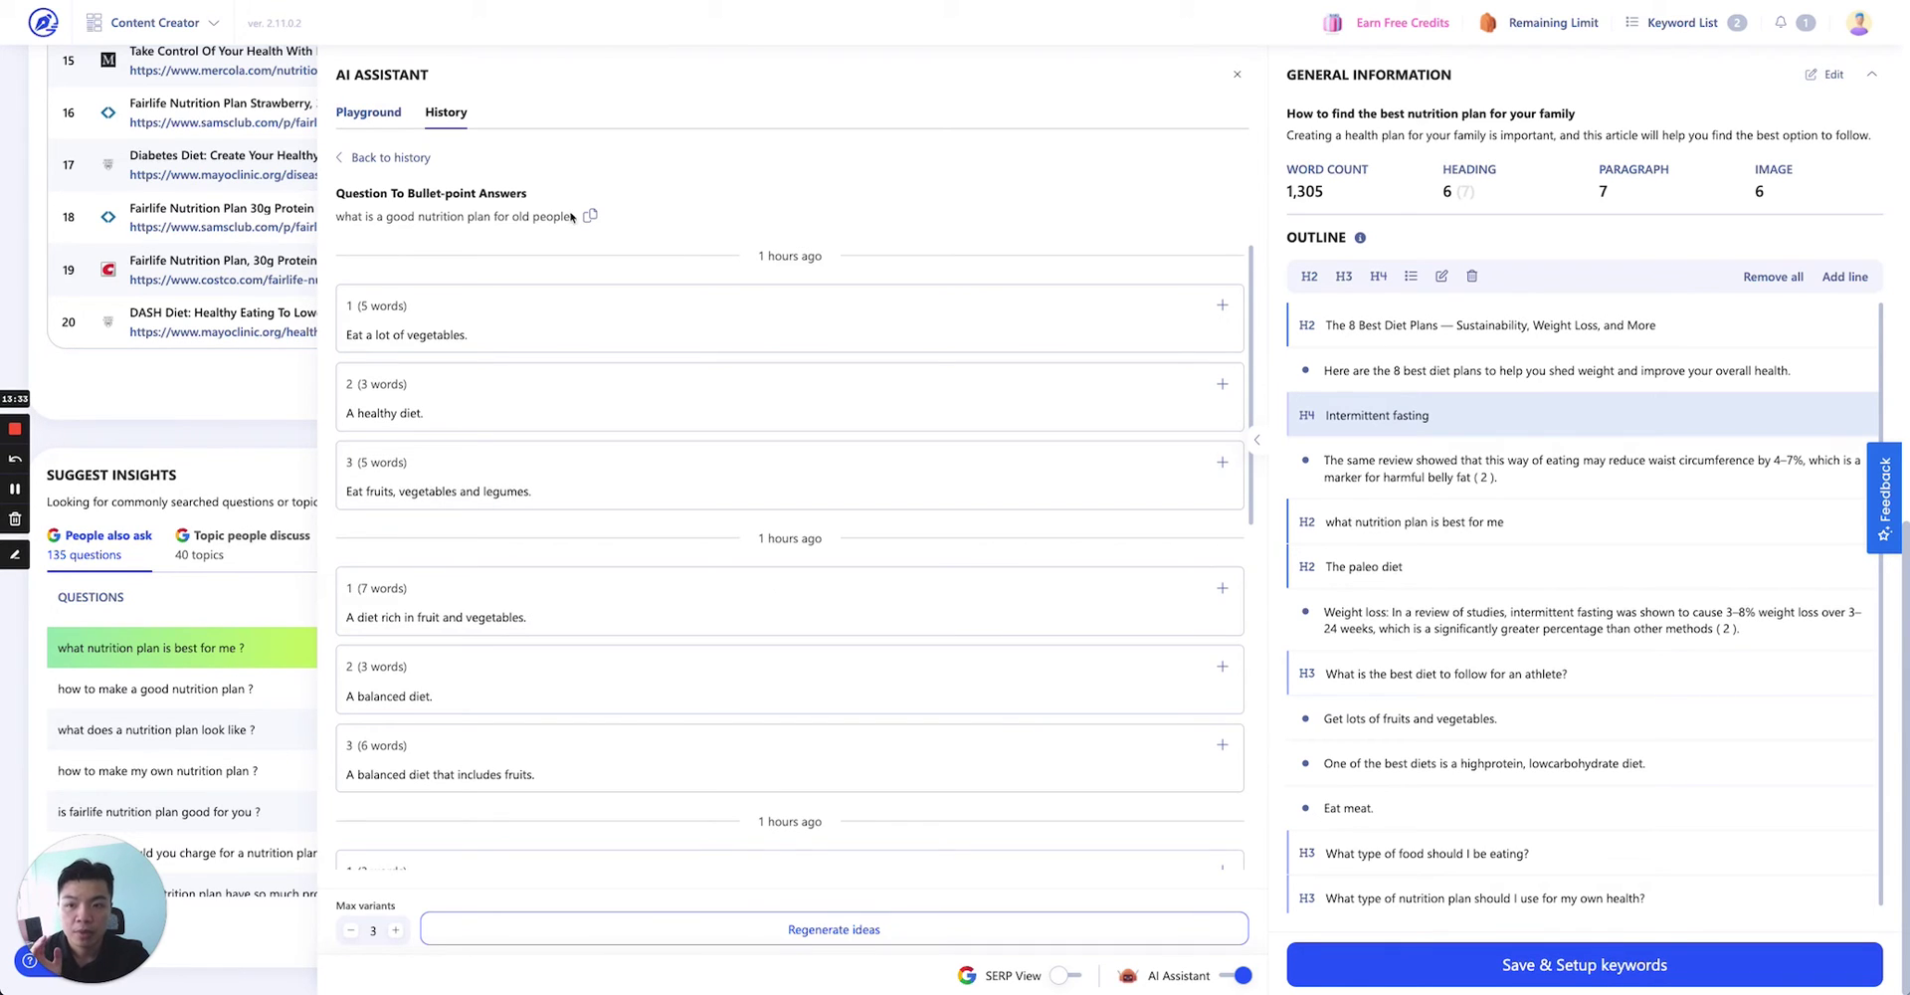
click(370, 111)
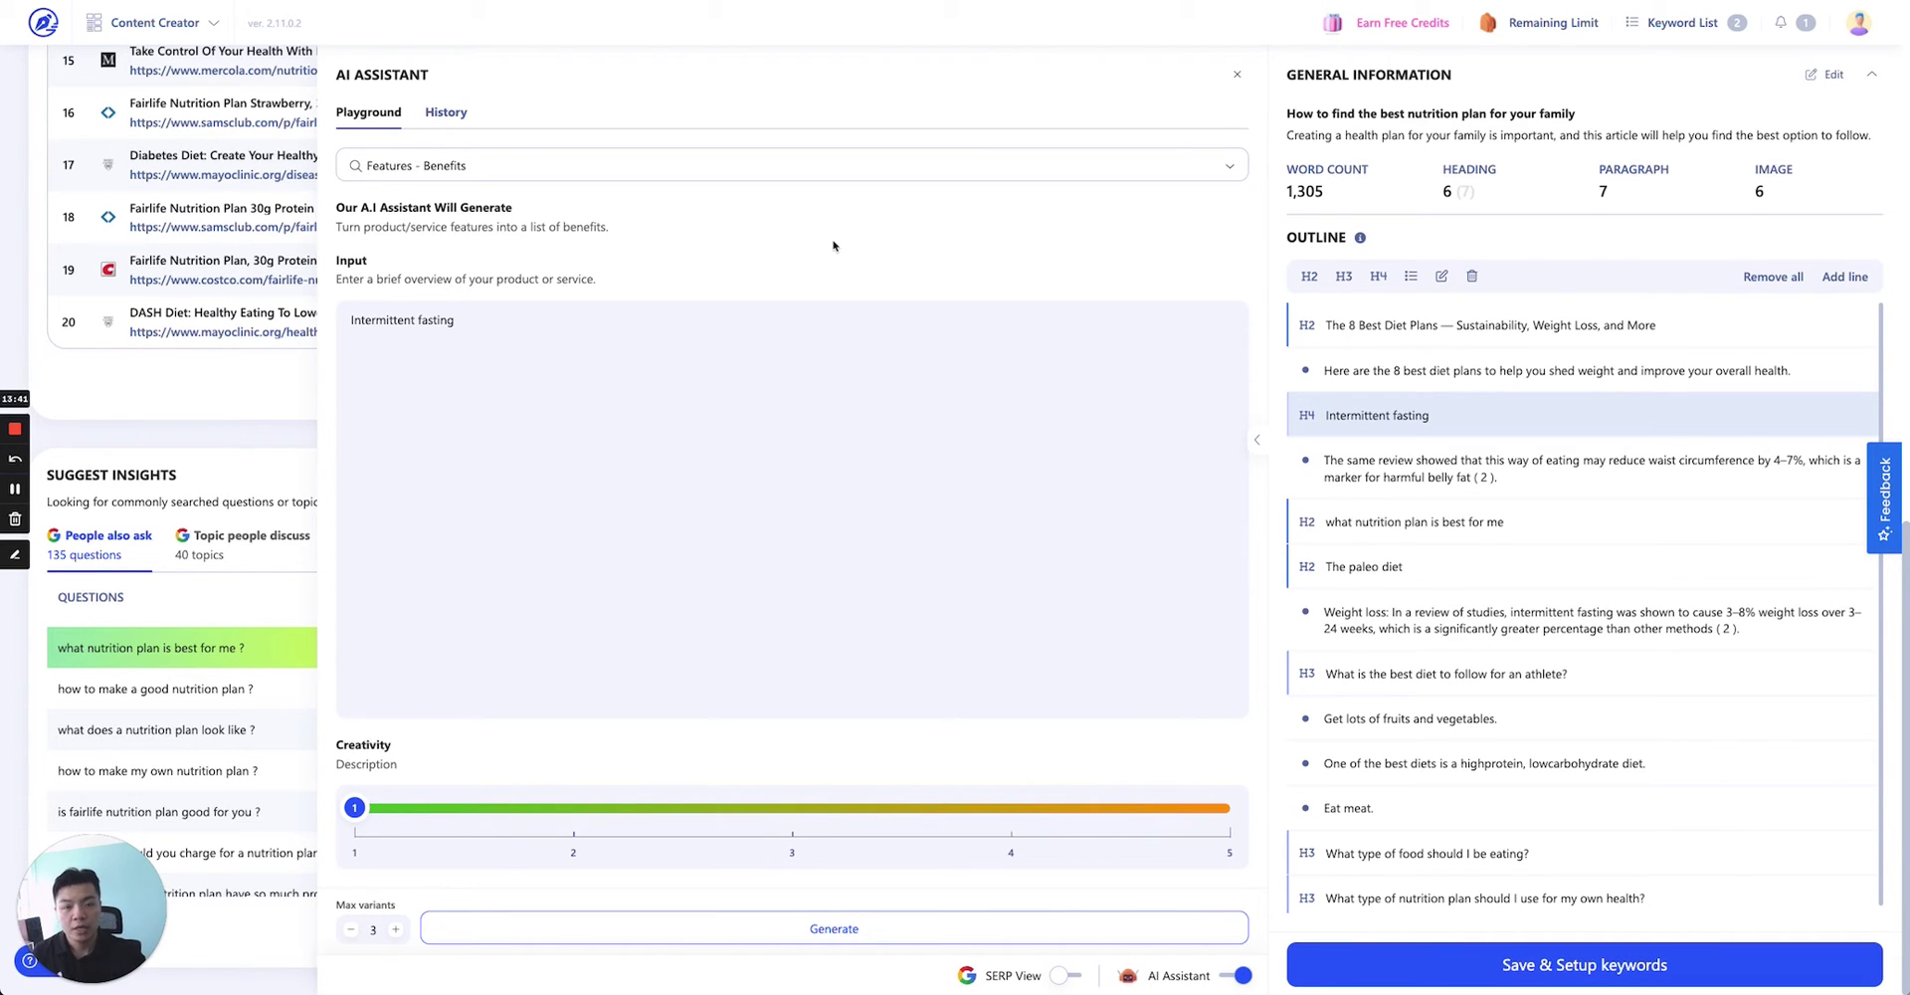
Reopen the saved 'what is a good nutrition plan for old people' answers from History.
scroll(833, 245, up, 4)
click(1044, 408)
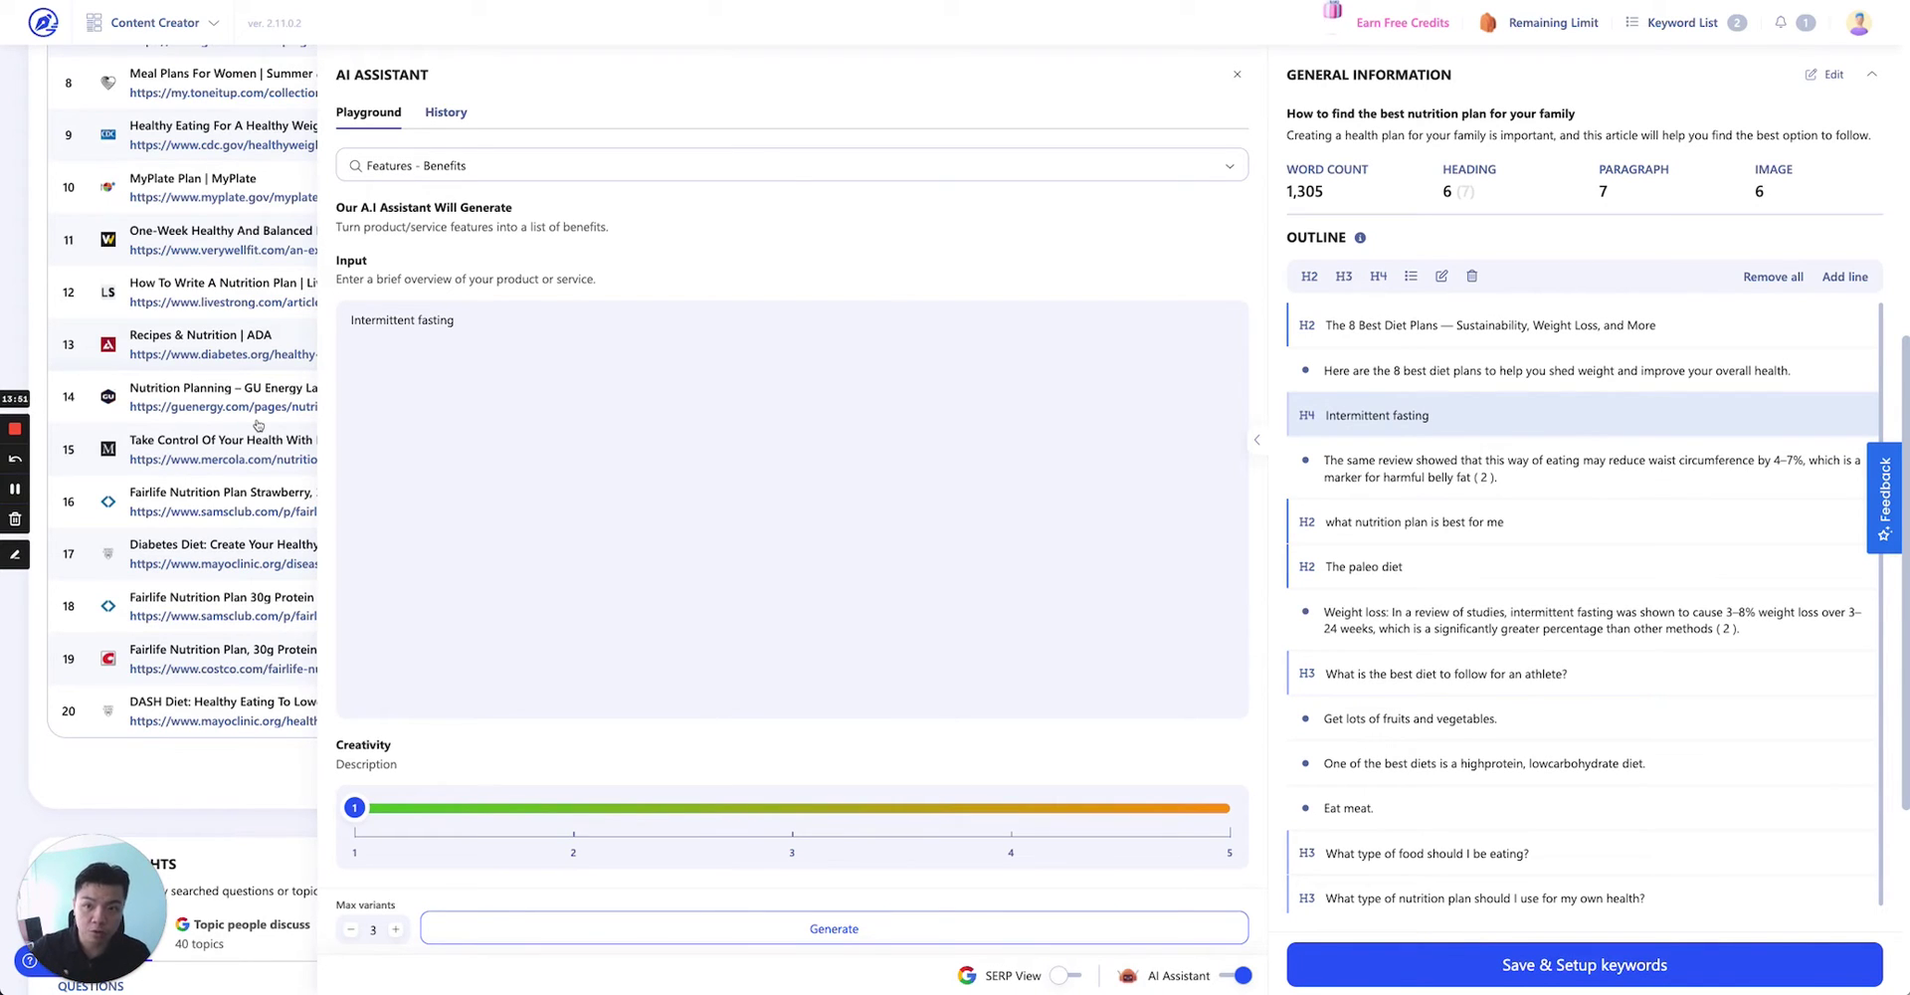
click(454, 115)
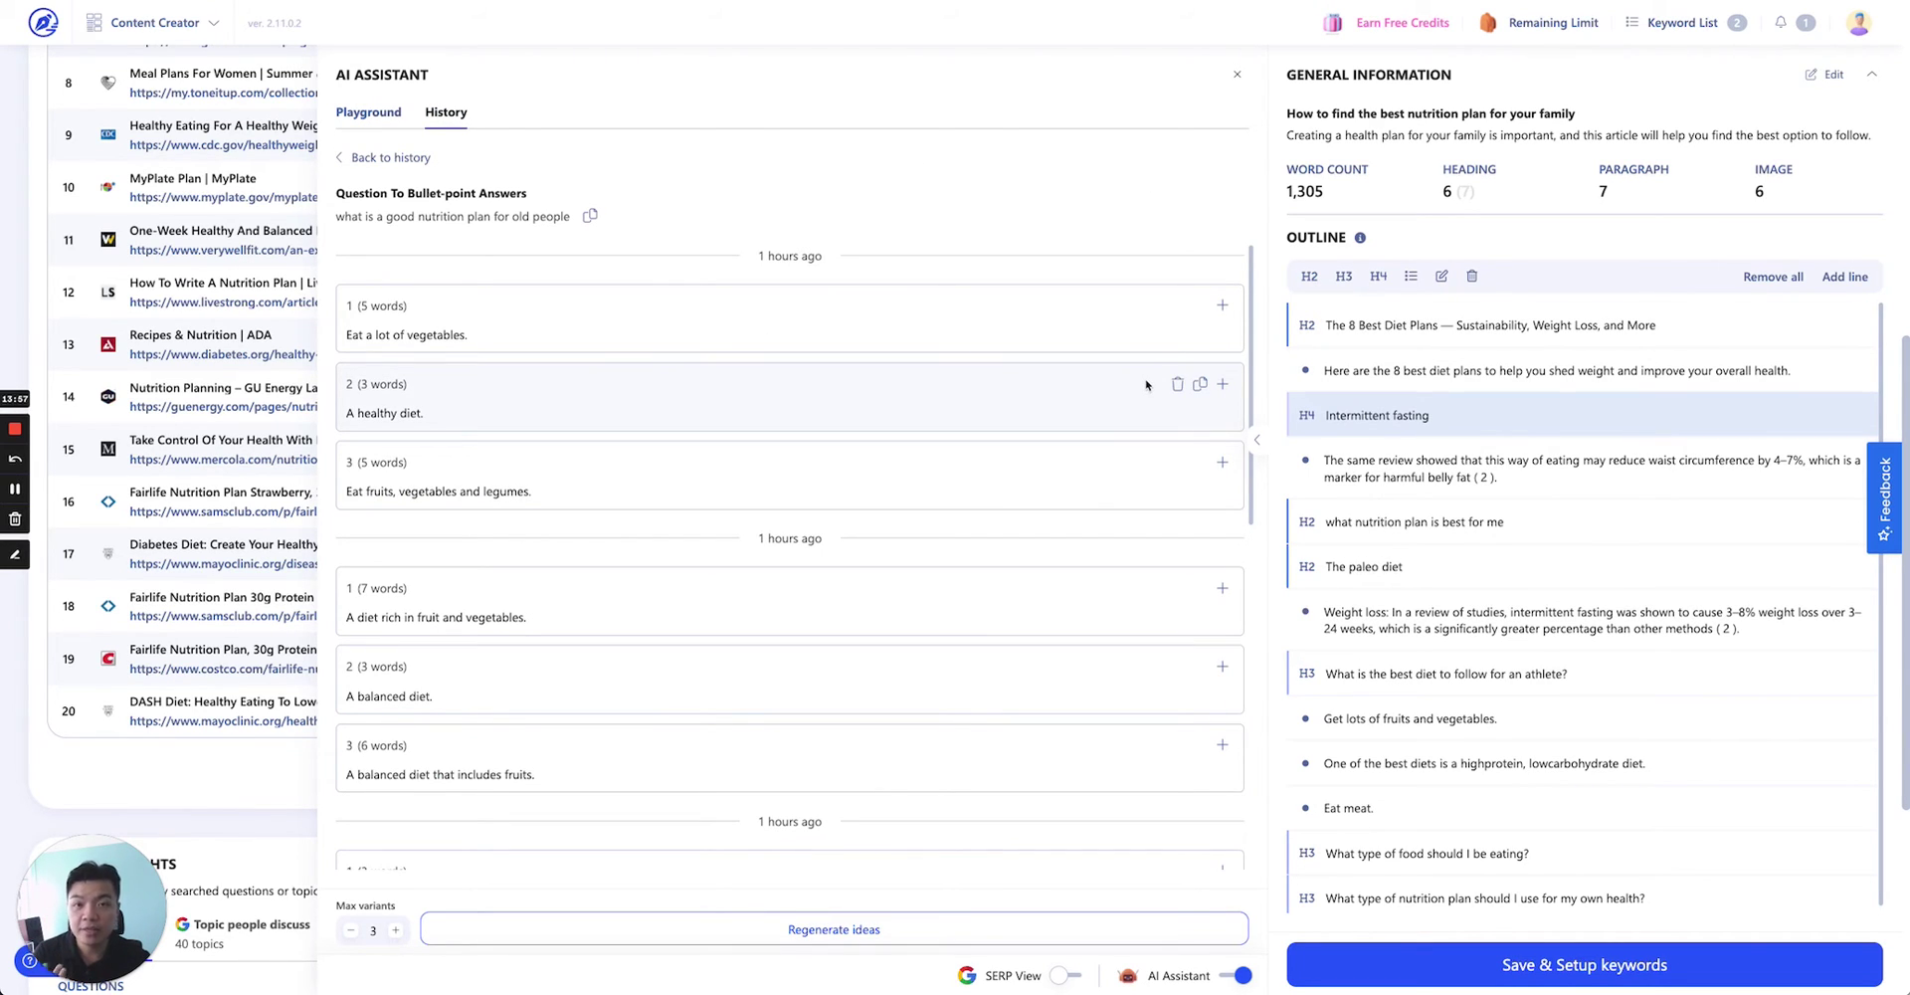
Close the AI Assistant and start editing the article's General Information title and description.
click(1237, 76)
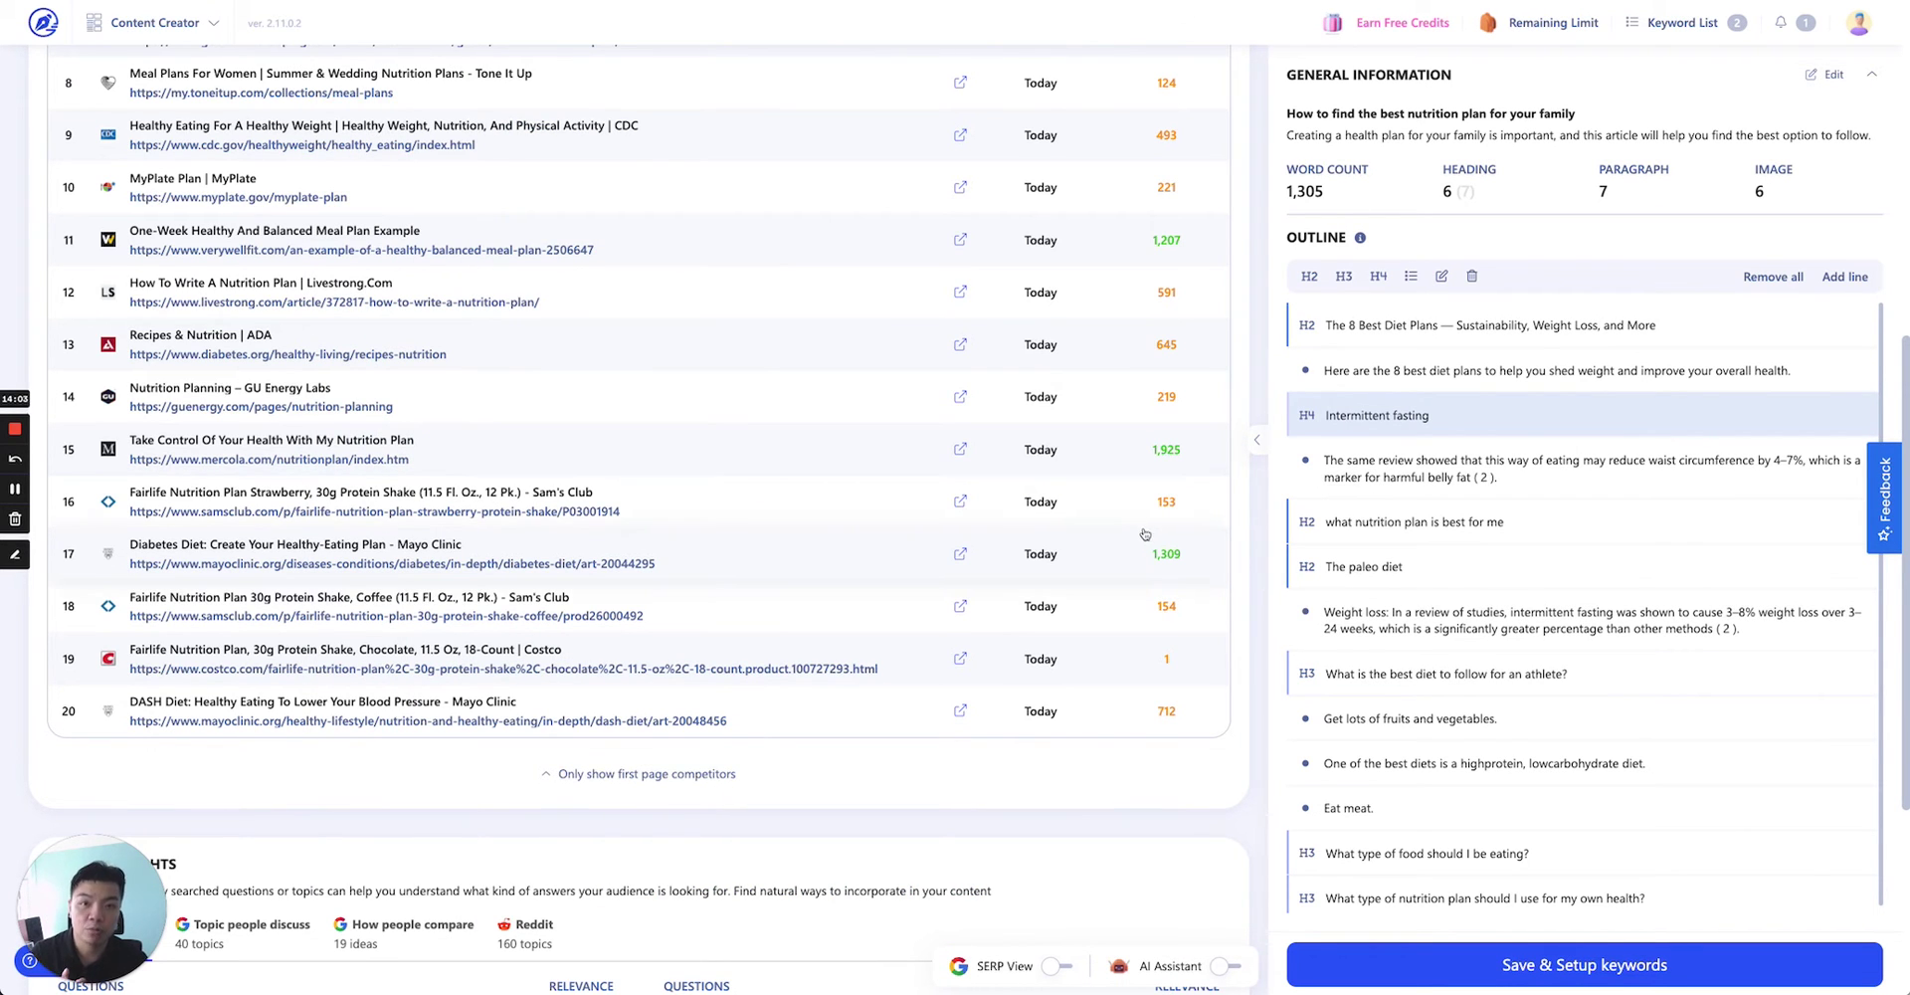
click(1825, 76)
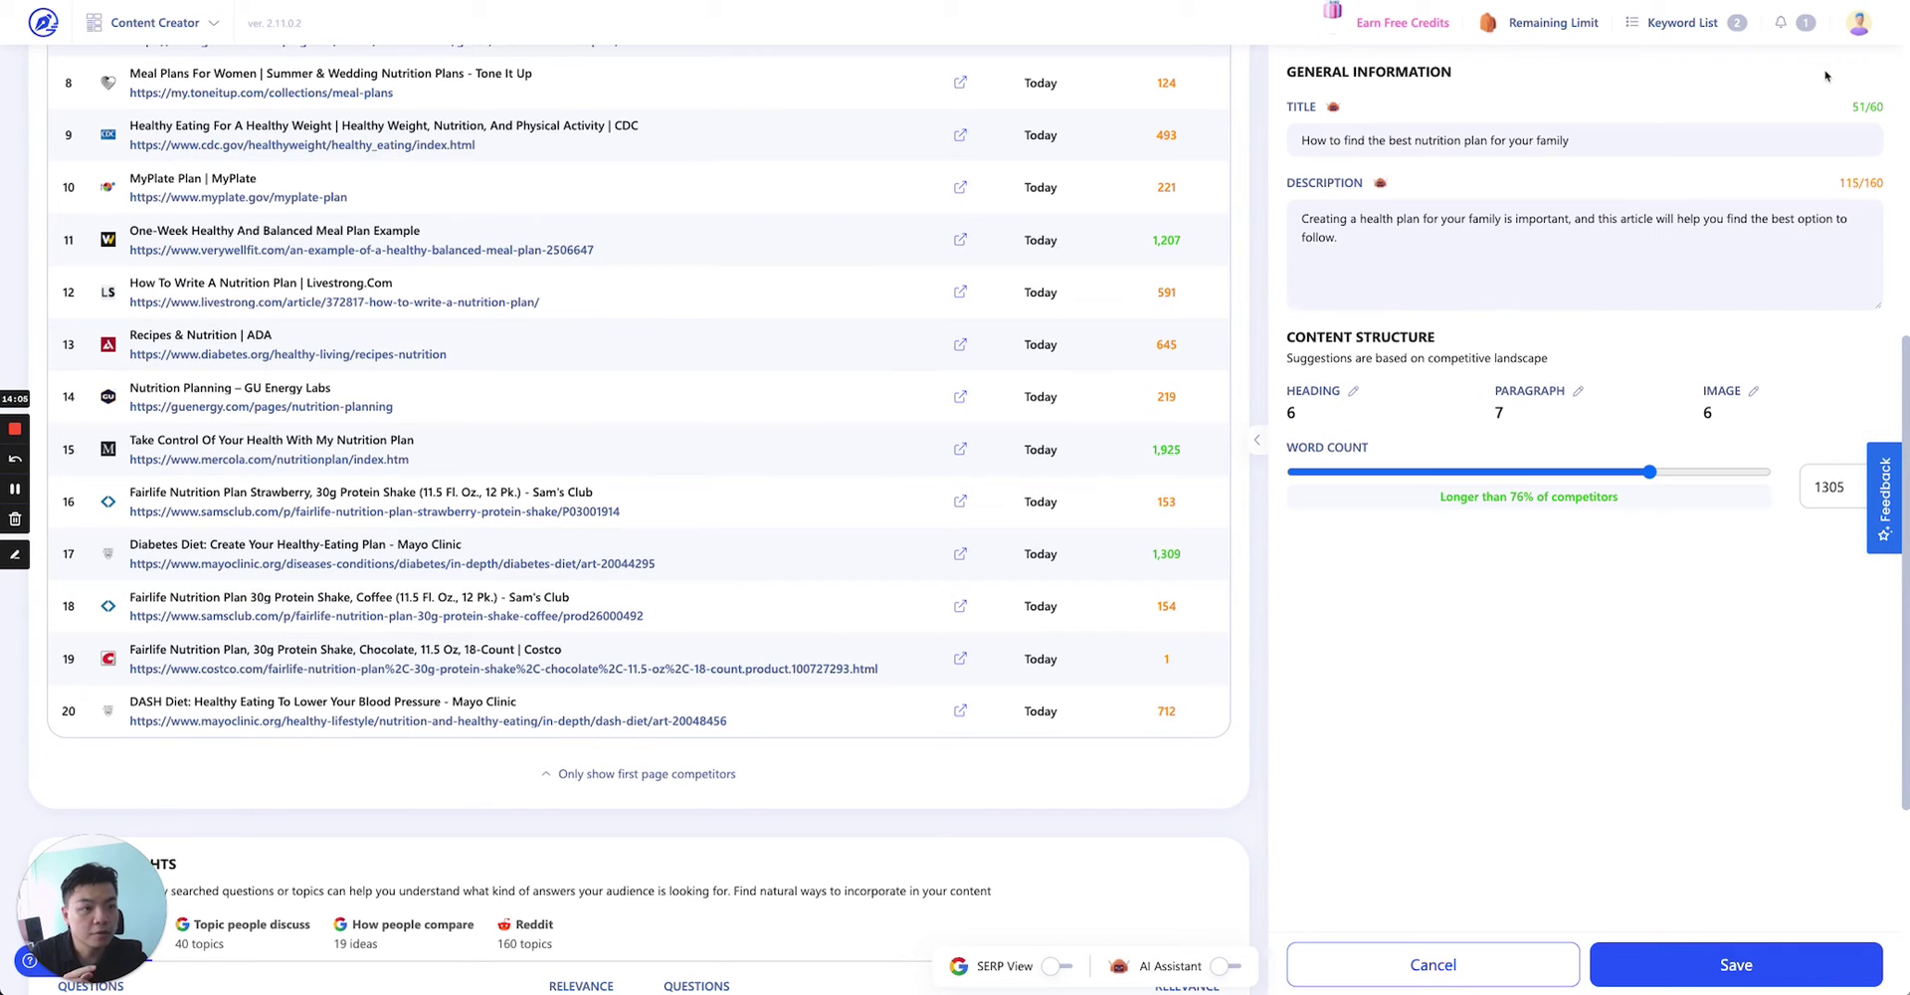
triple_click(1494, 140)
key(ctrl+c)
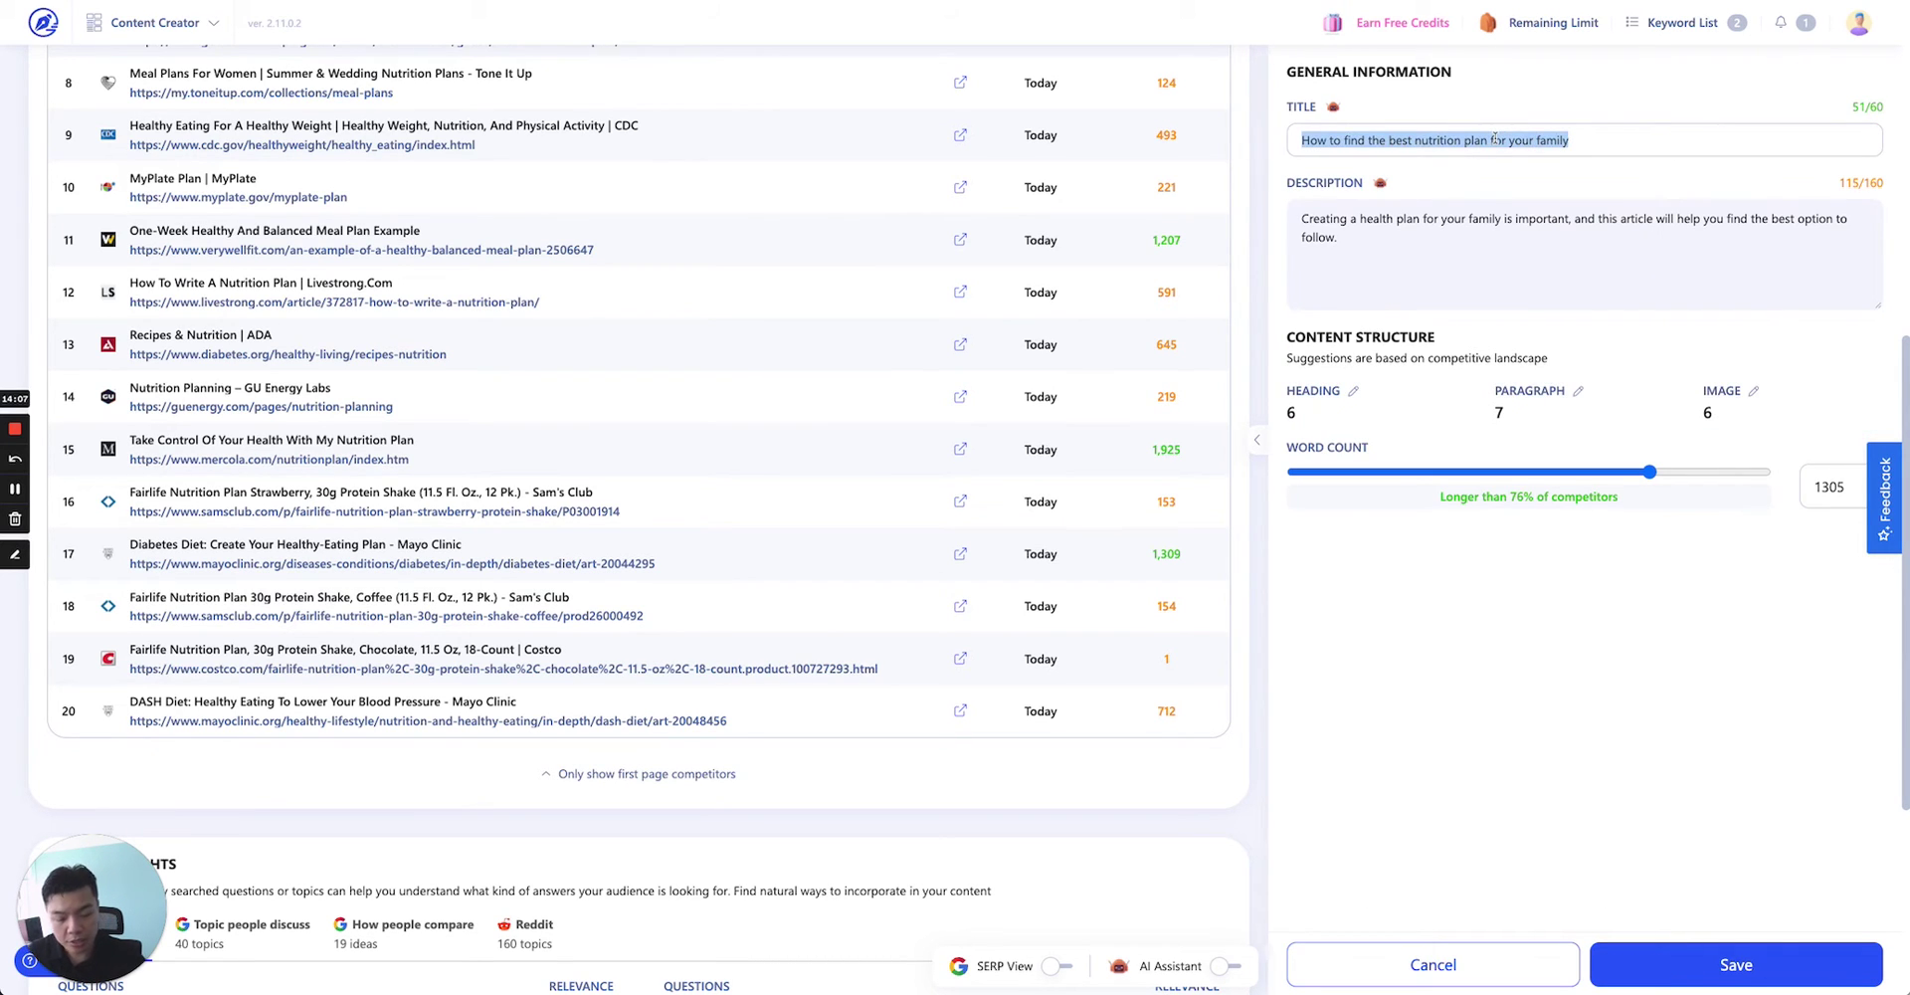
key(BackSpace)
click(1450, 253)
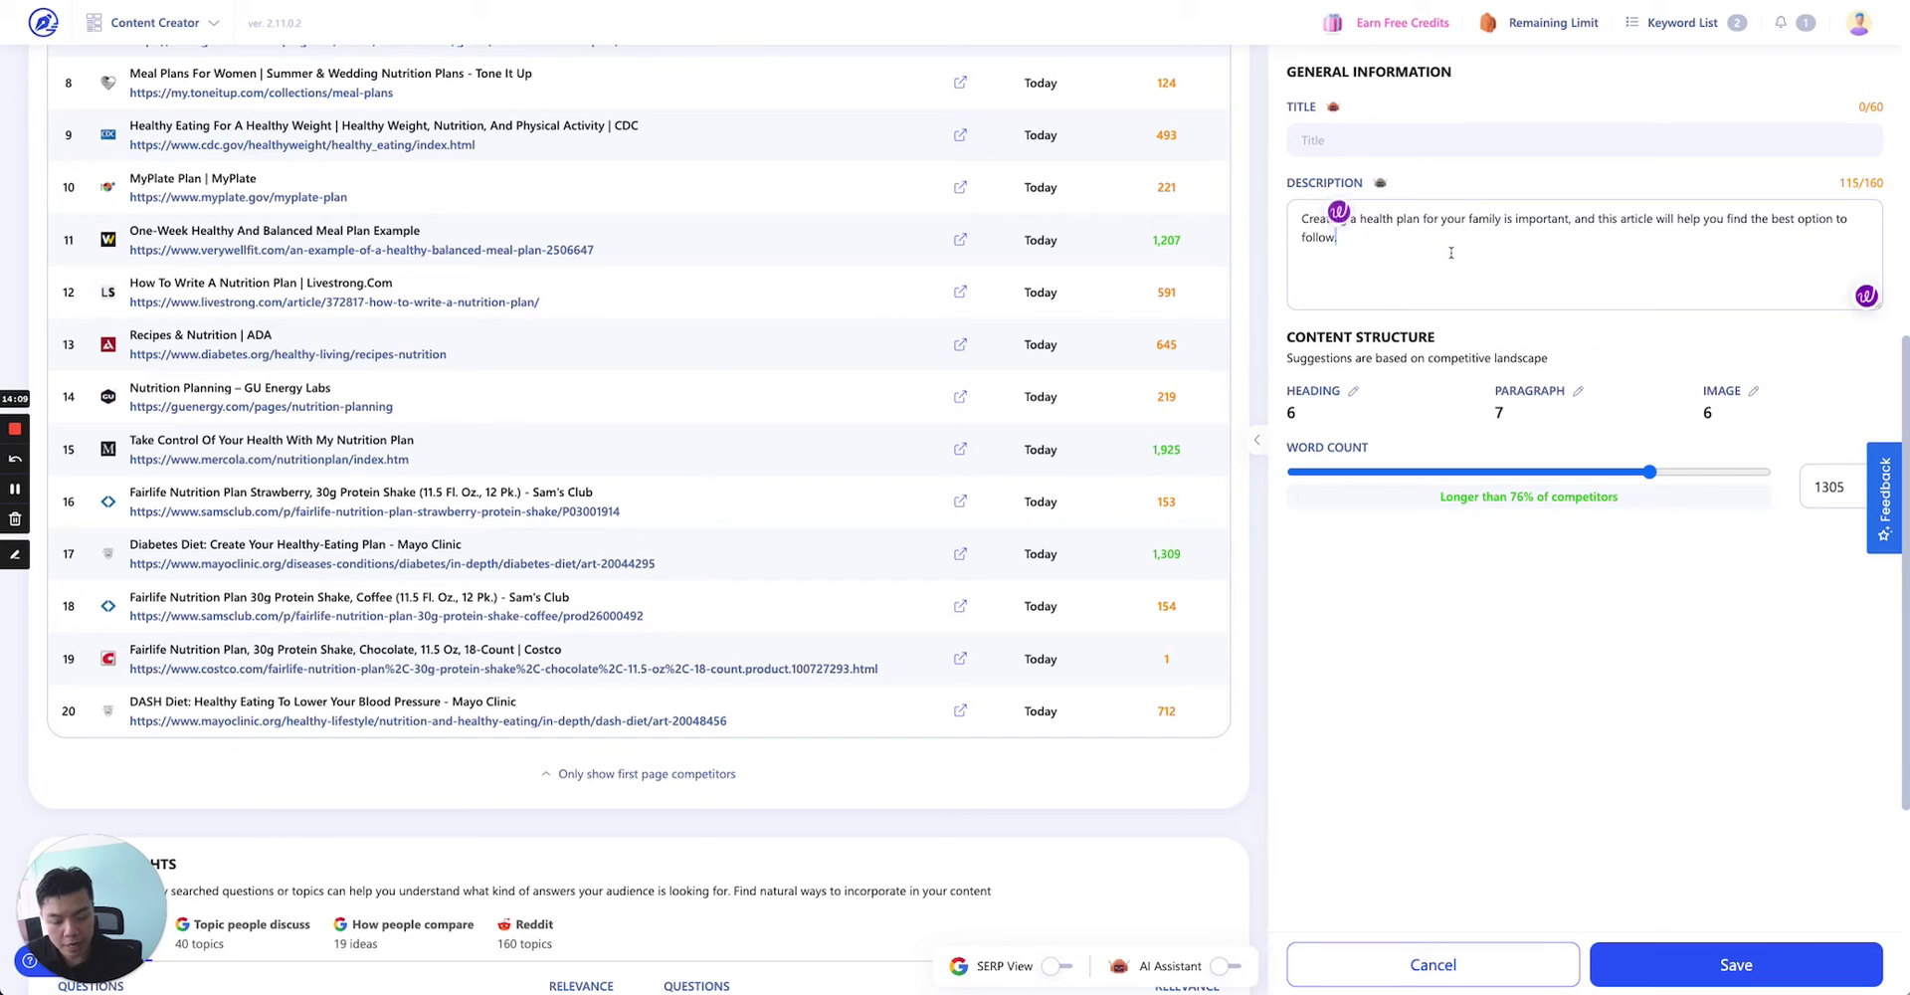
key(shift+Tab)
key(ctrl+v)
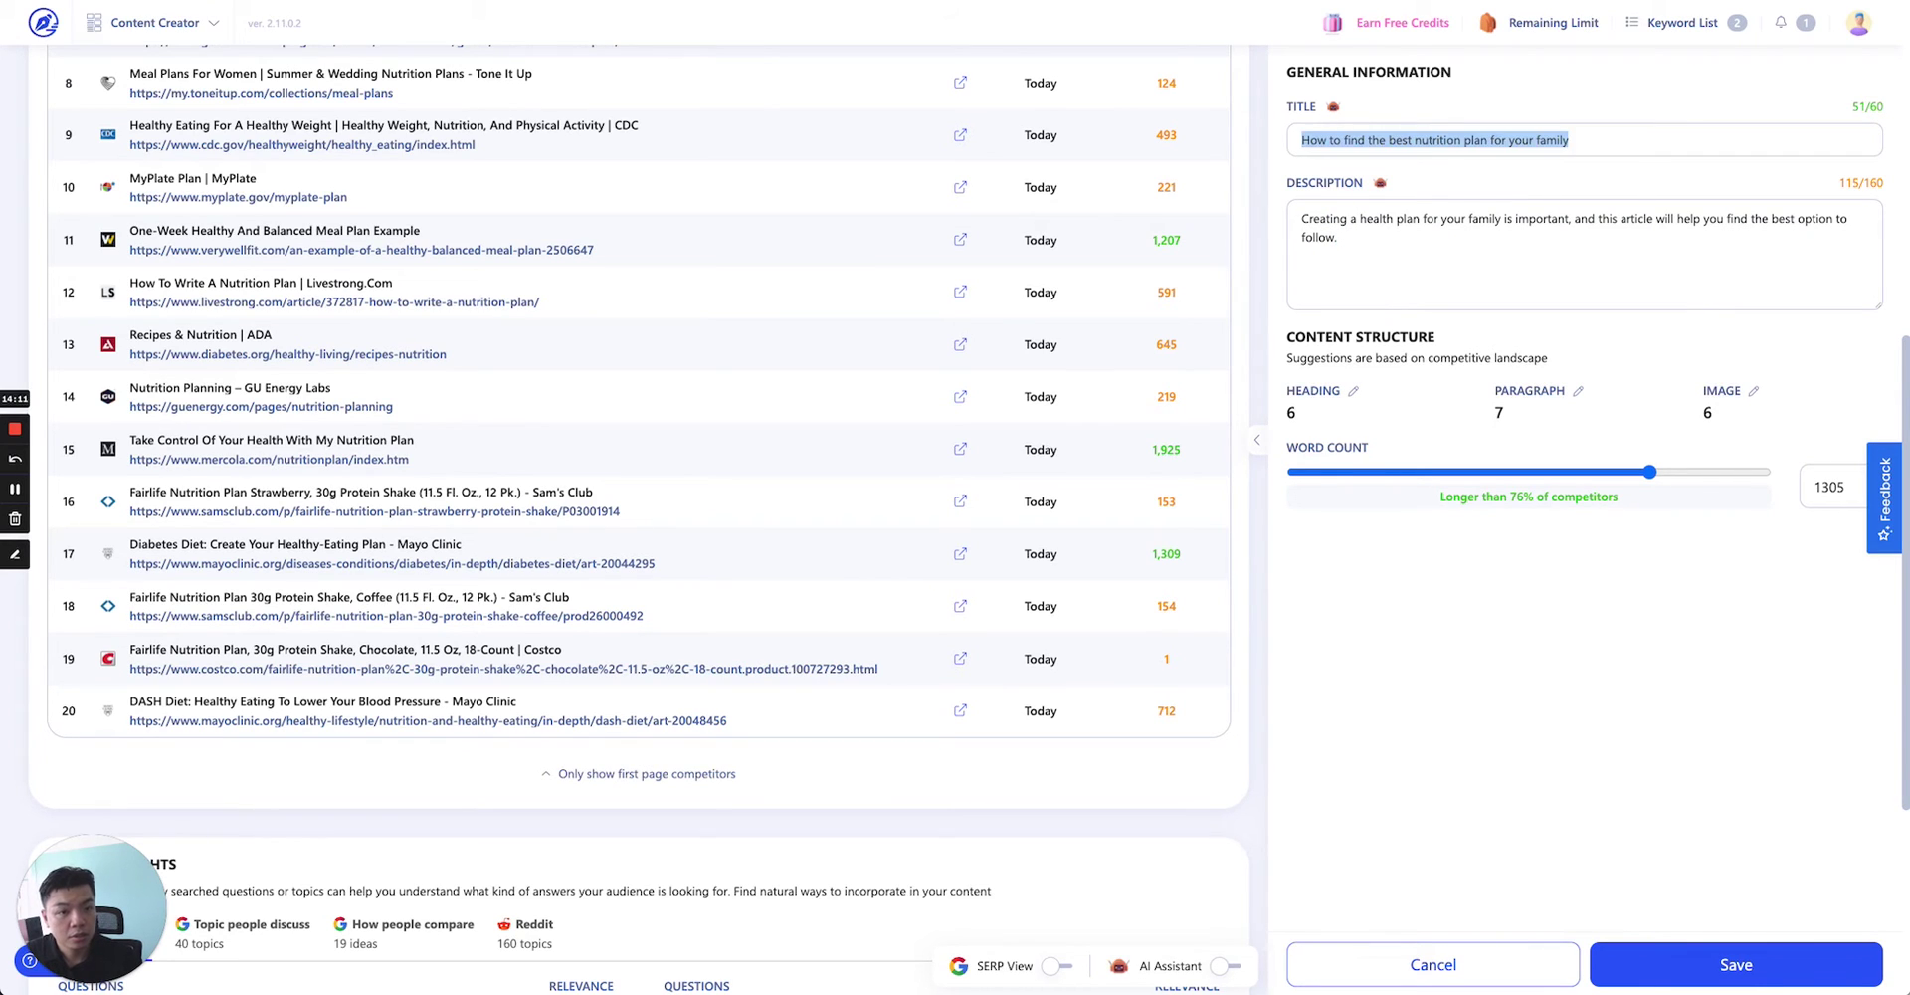
click(1455, 249)
key(ctrl+a)
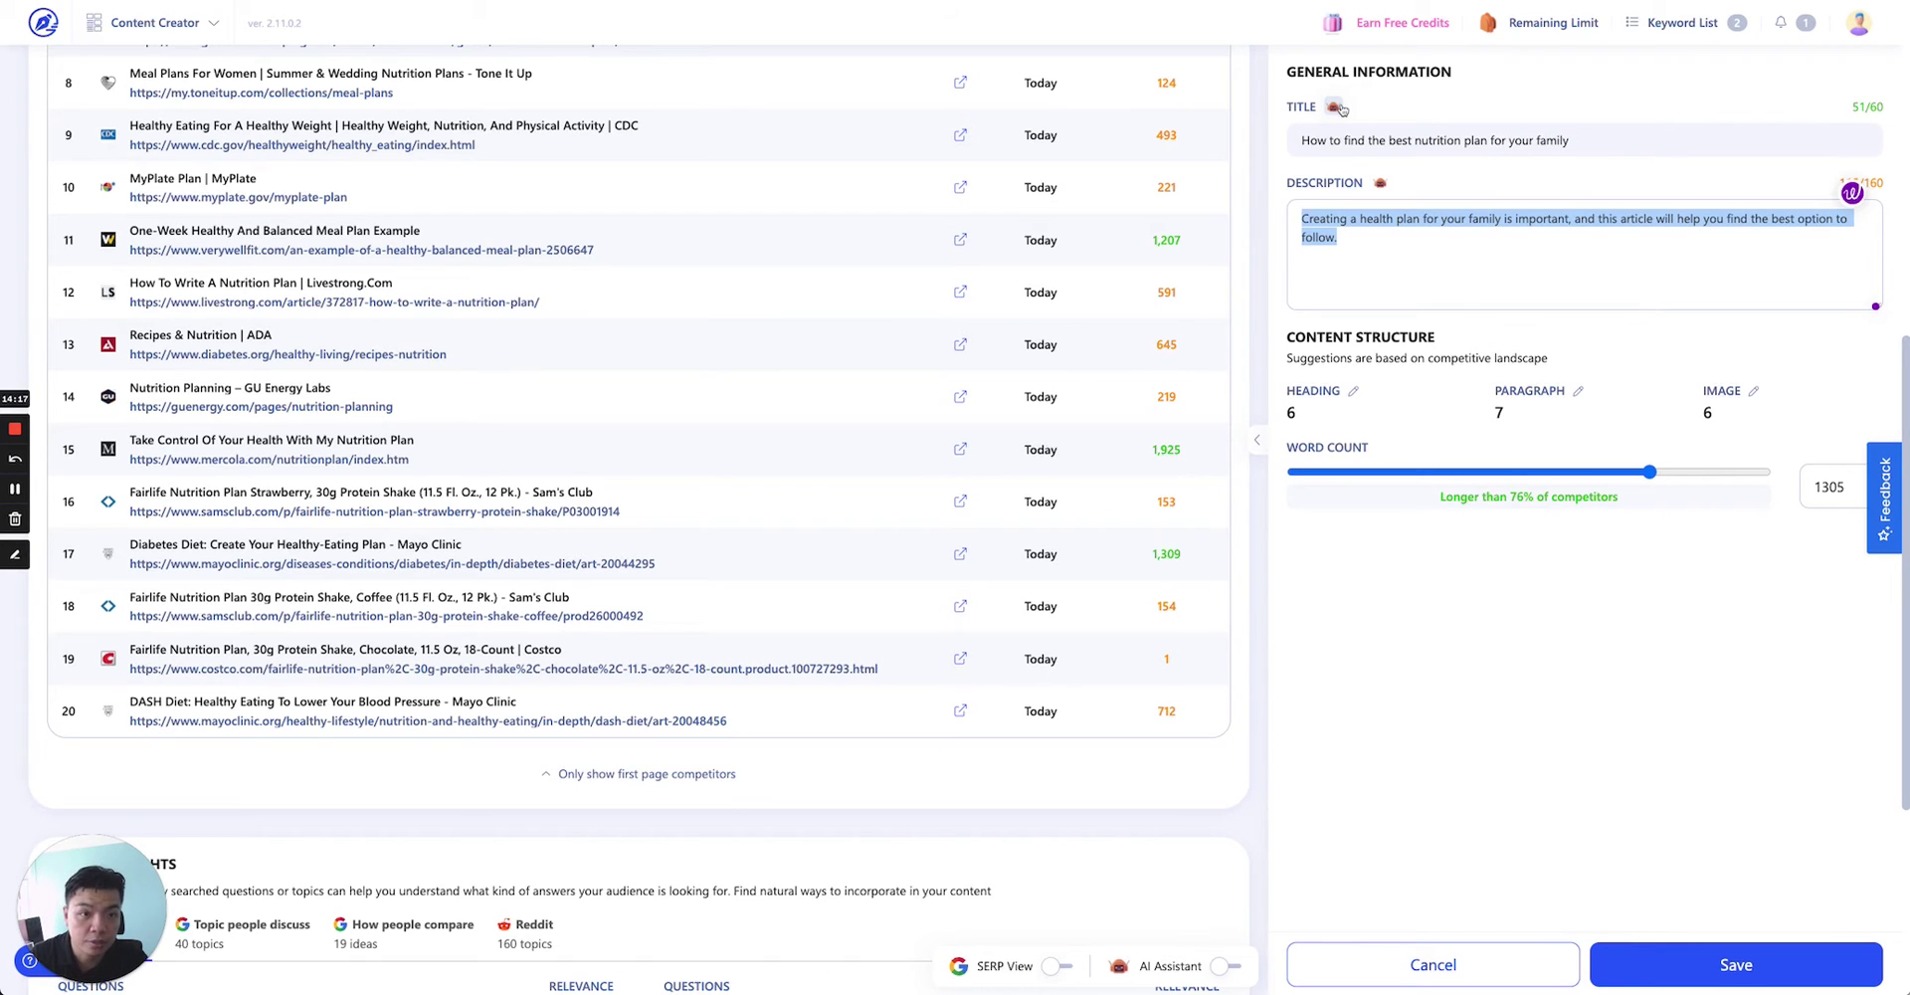
Clear both the Title and Description fields.
double_click(1376, 140)
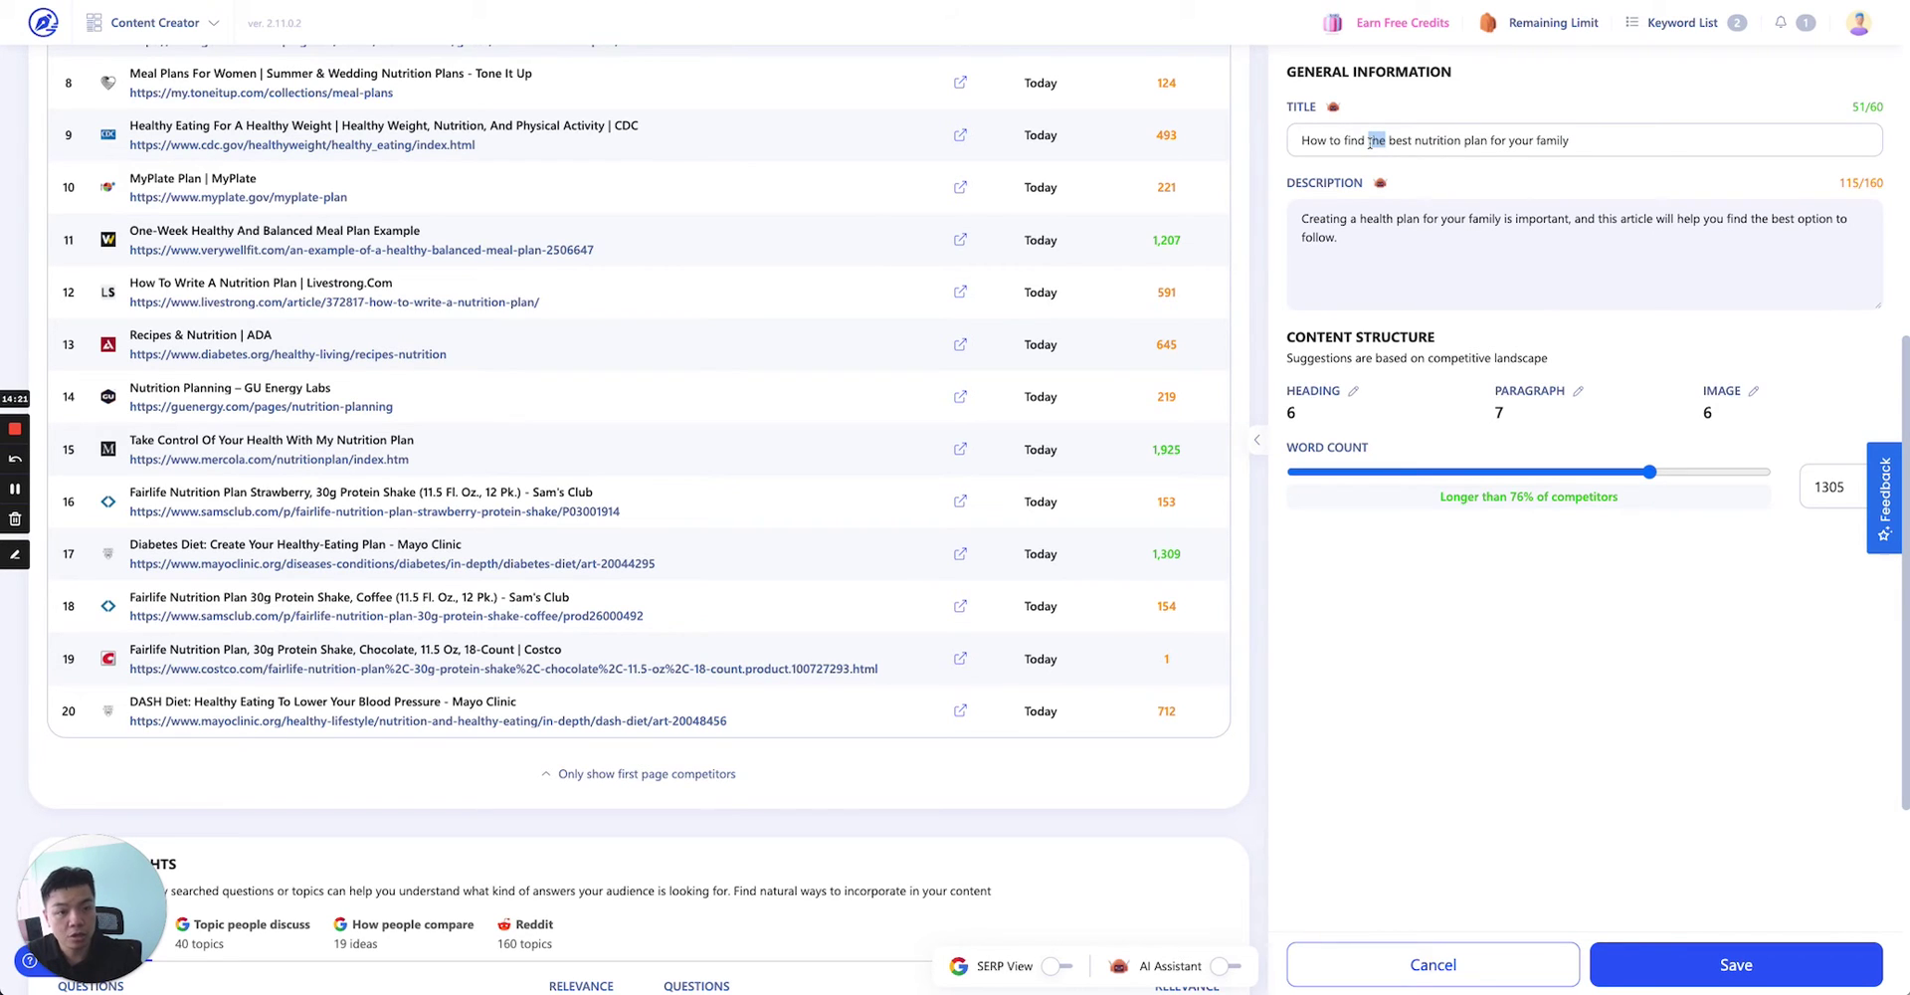
key(ctrl+a)
key(BackSpace)
click(1364, 248)
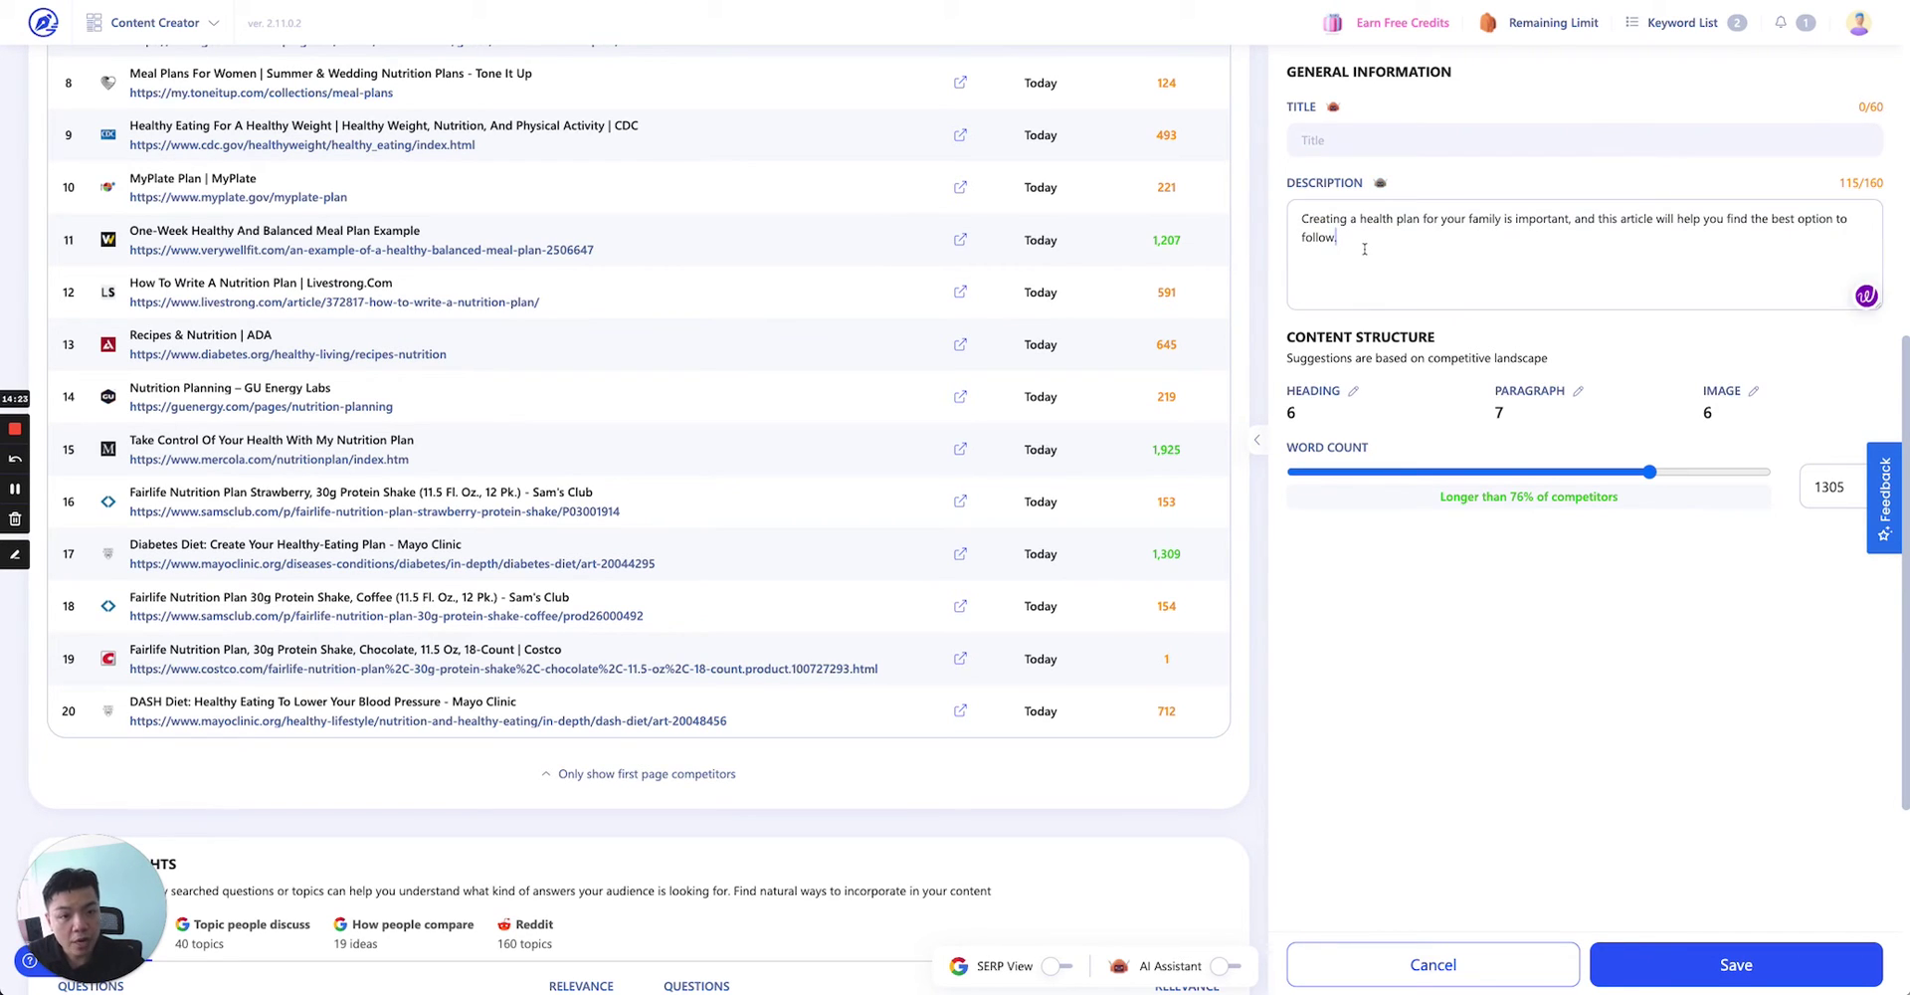
key(ctrl+a)
key(BackSpace)
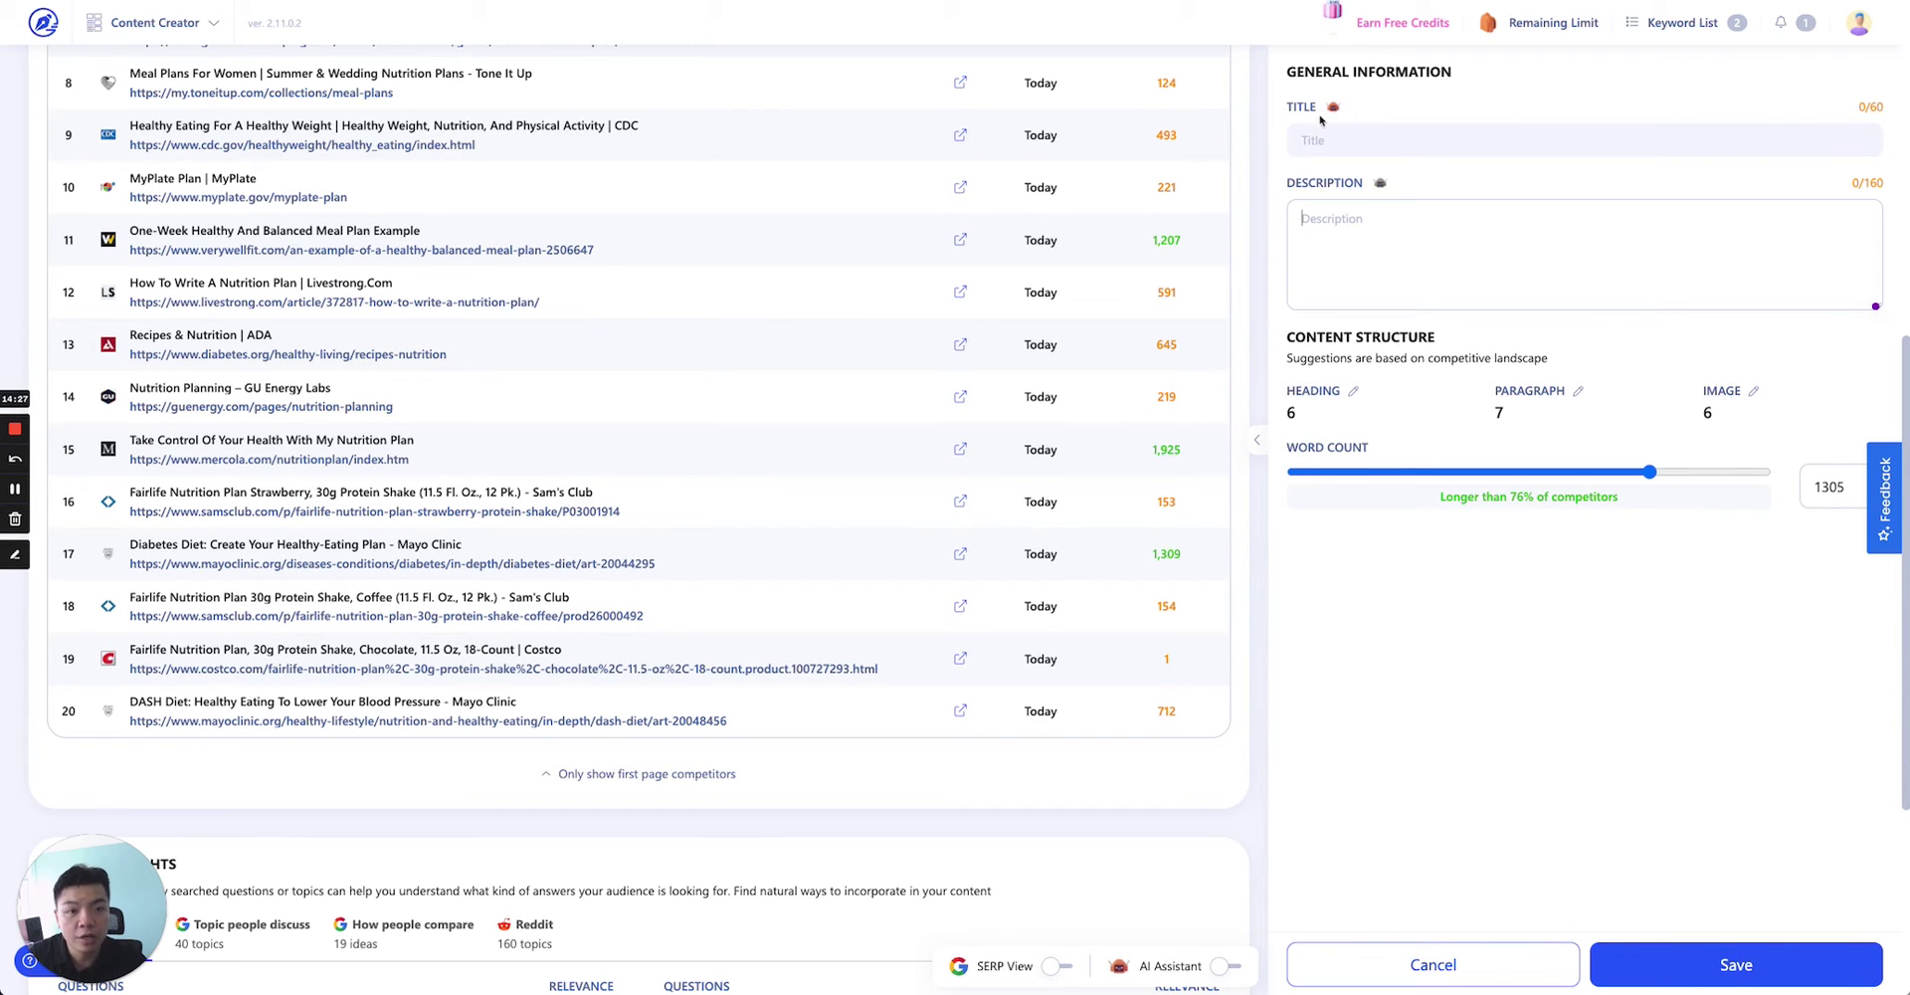
AI-generate the title 'How to find the best nutrition plan for your family' and a 115-character description.
scroll(1097, 368, up, 7)
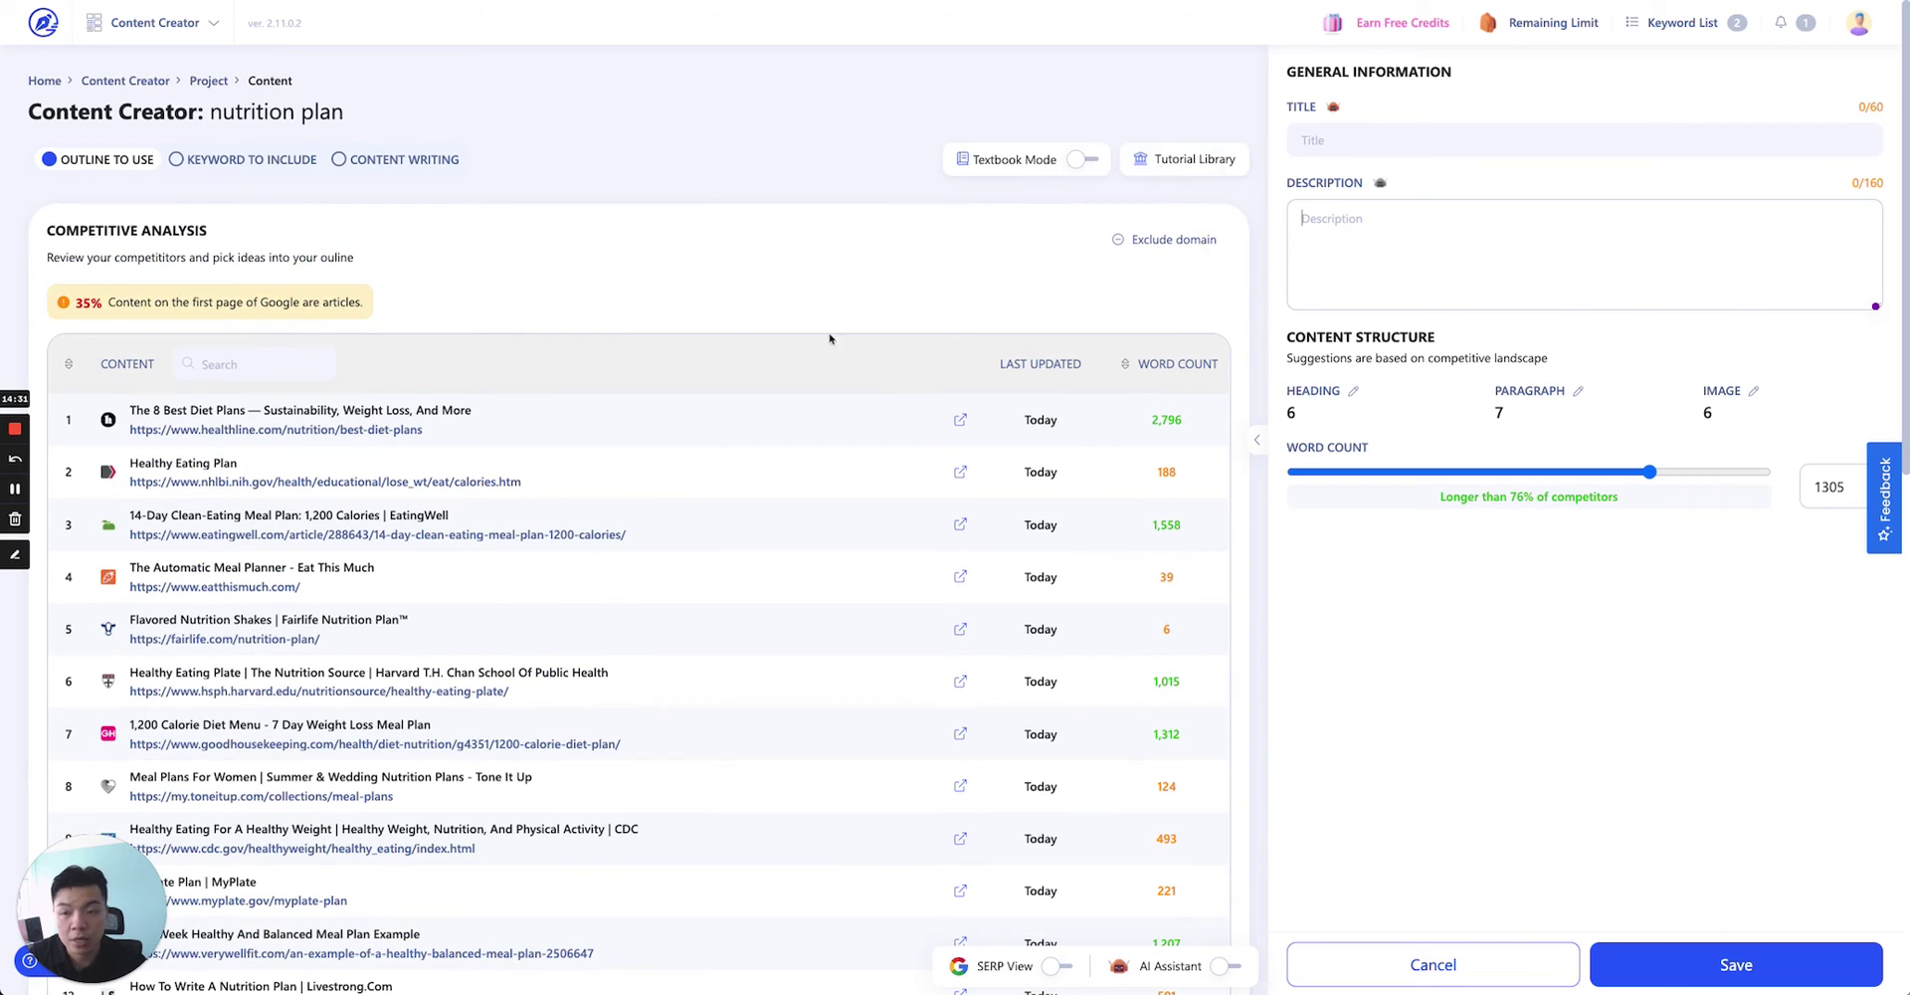
drag(211, 111, 28, 111)
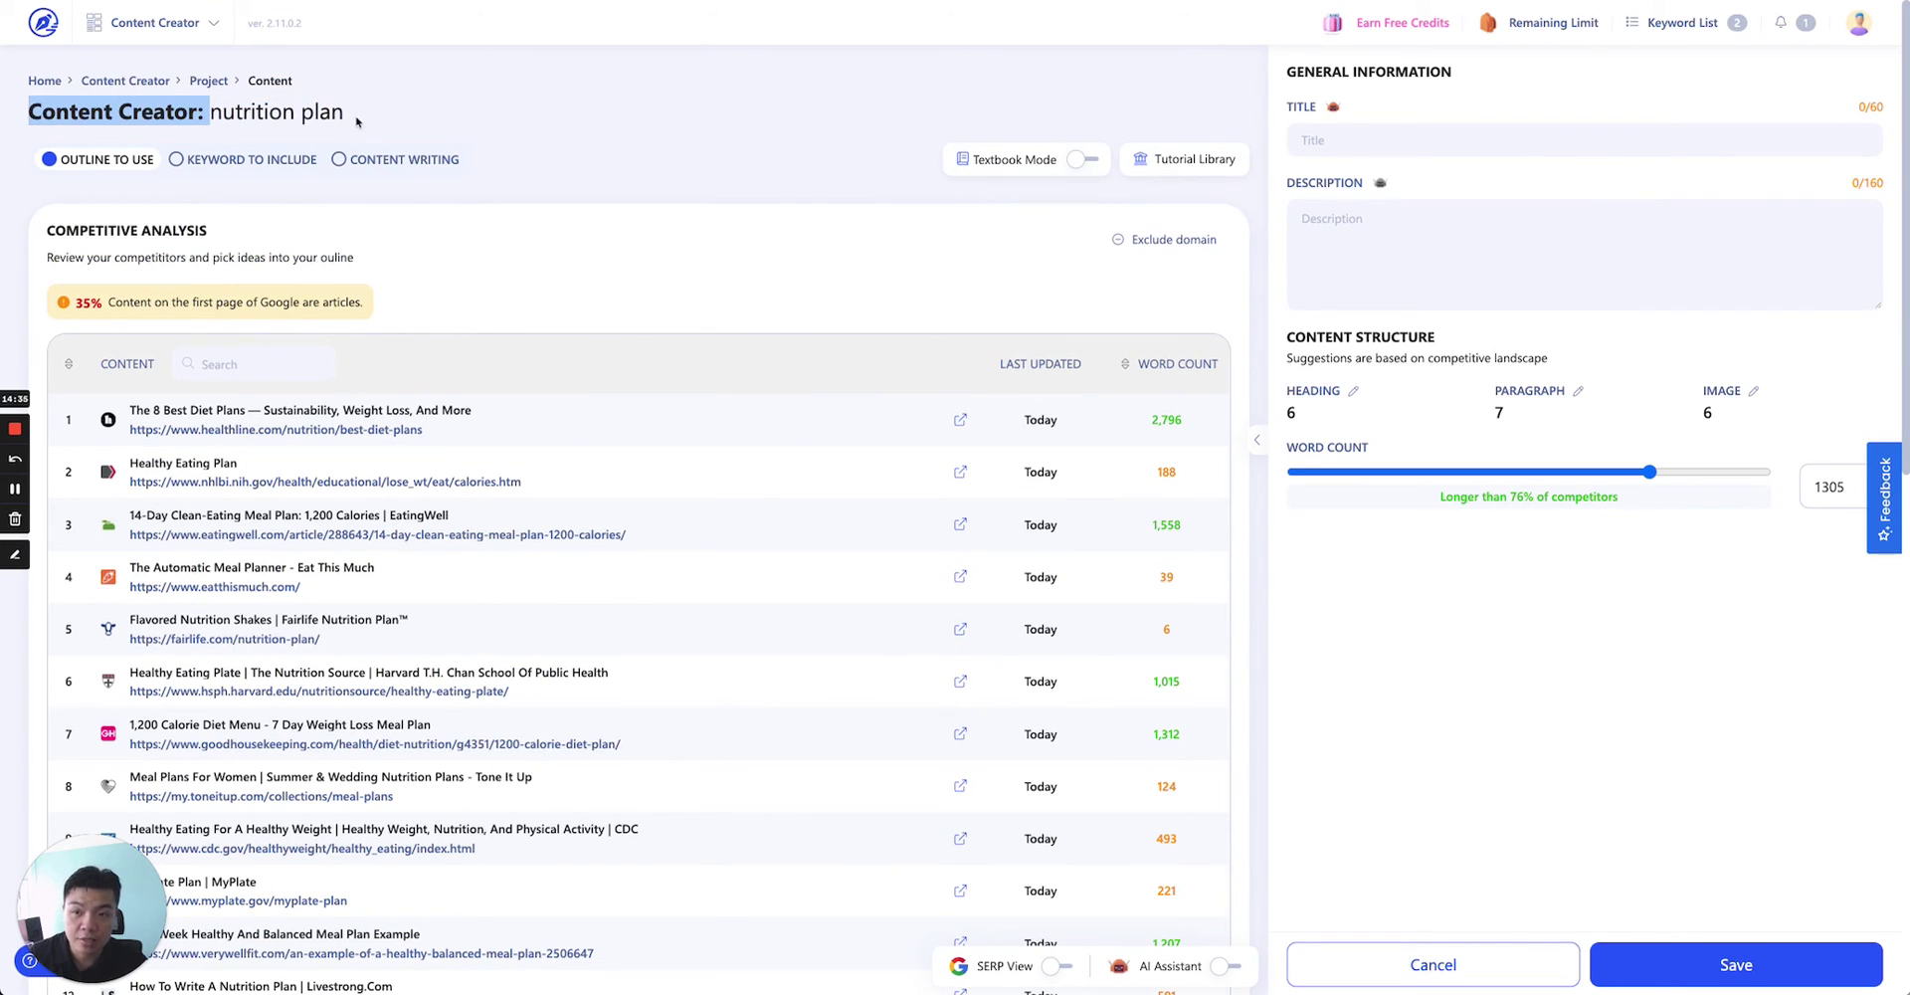
drag(356, 121, 211, 112)
click(292, 113)
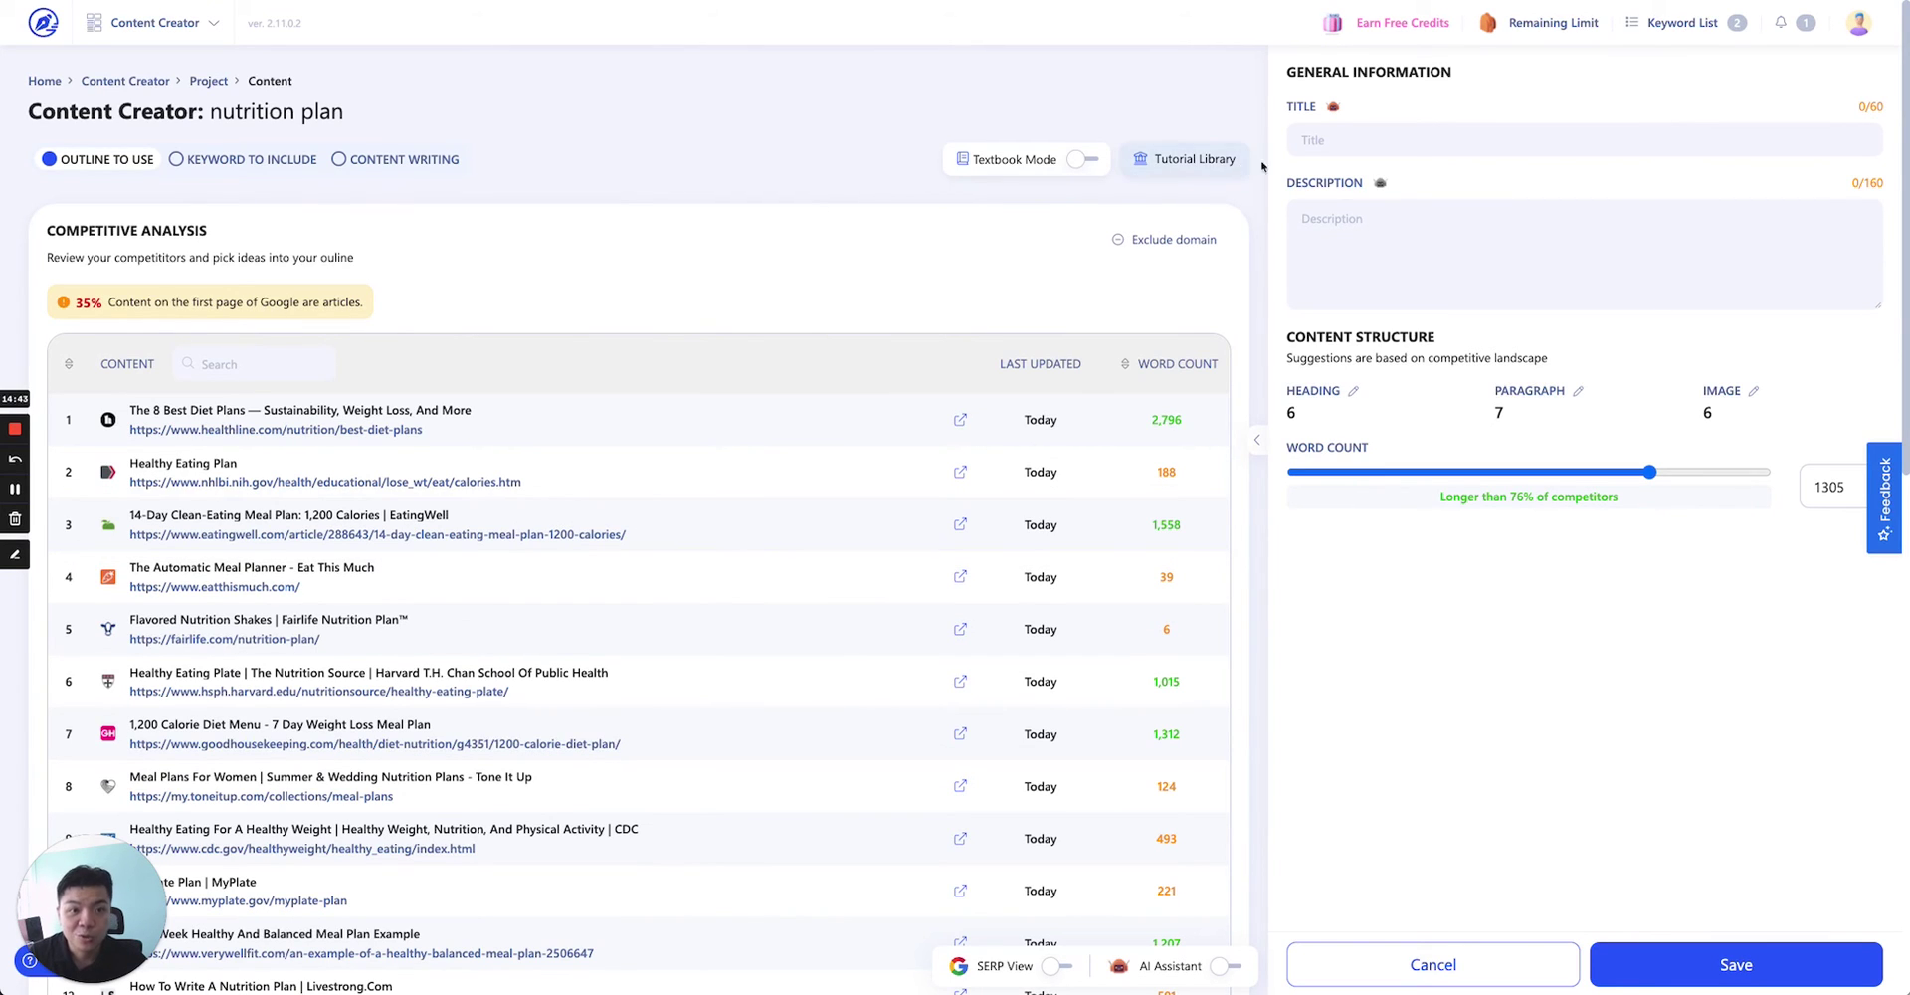
click(1360, 145)
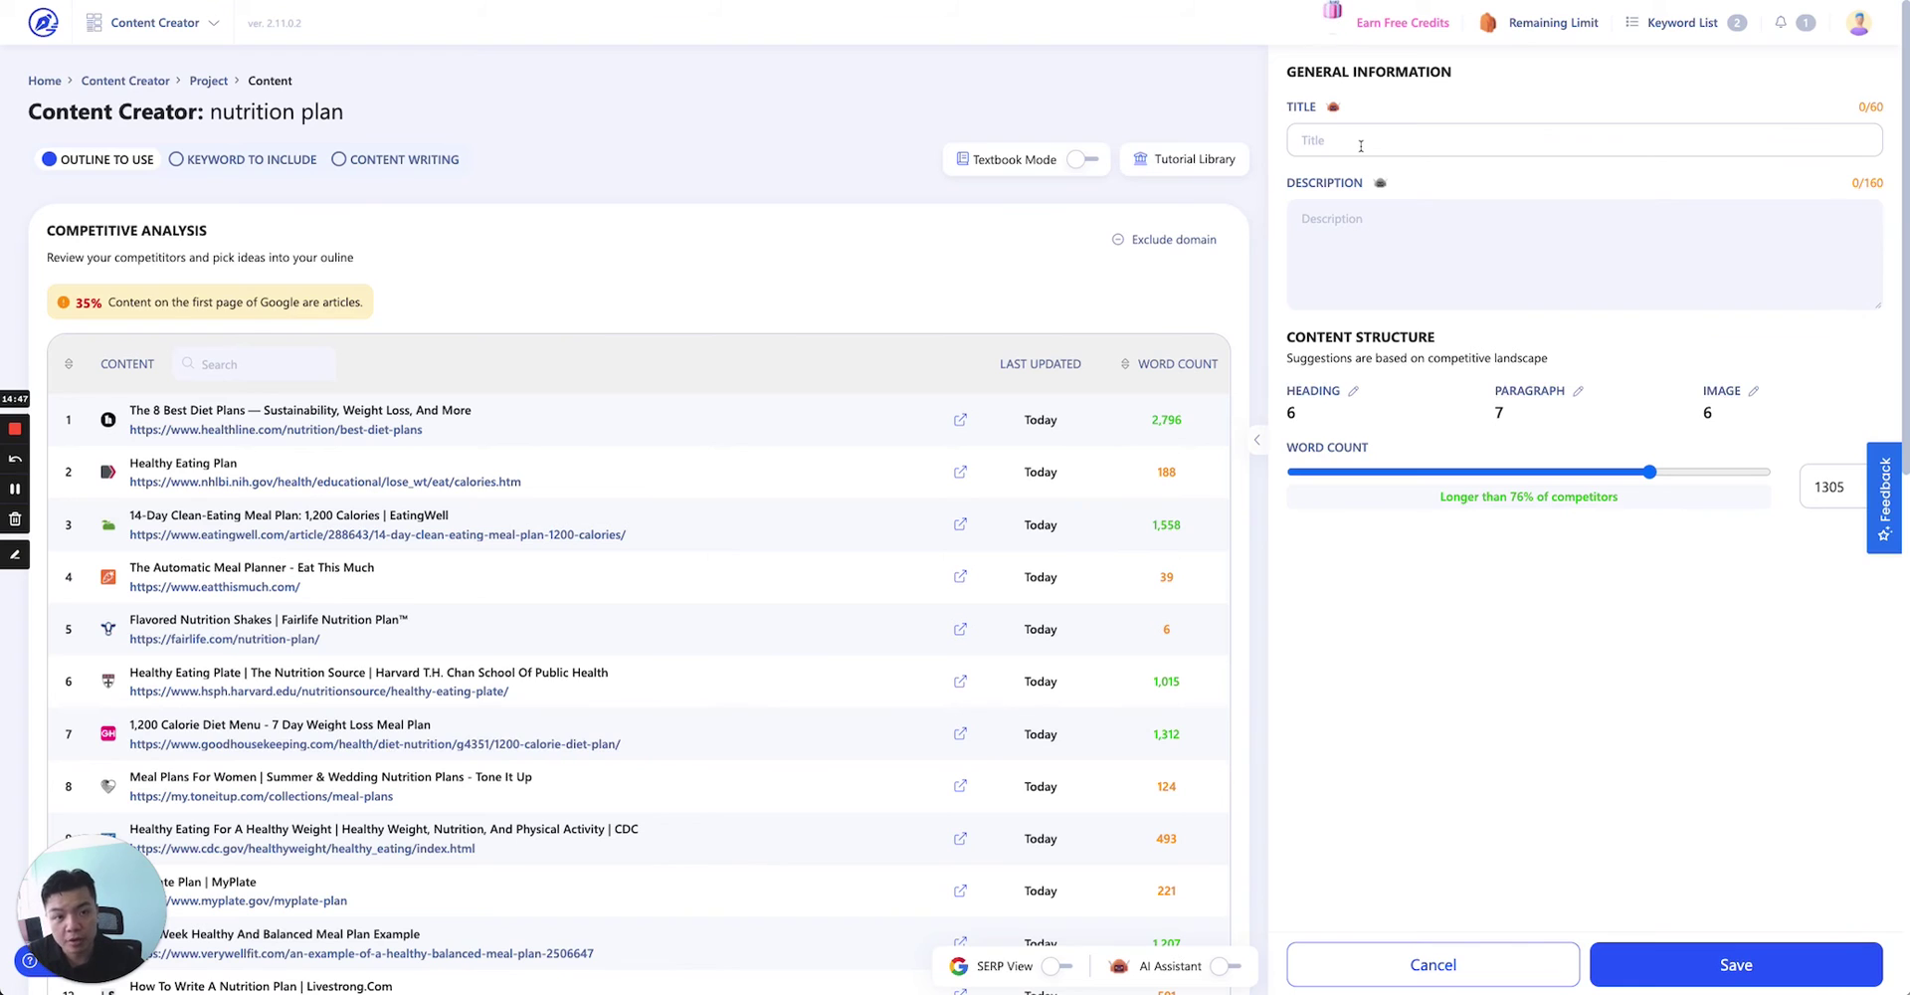
click(1379, 184)
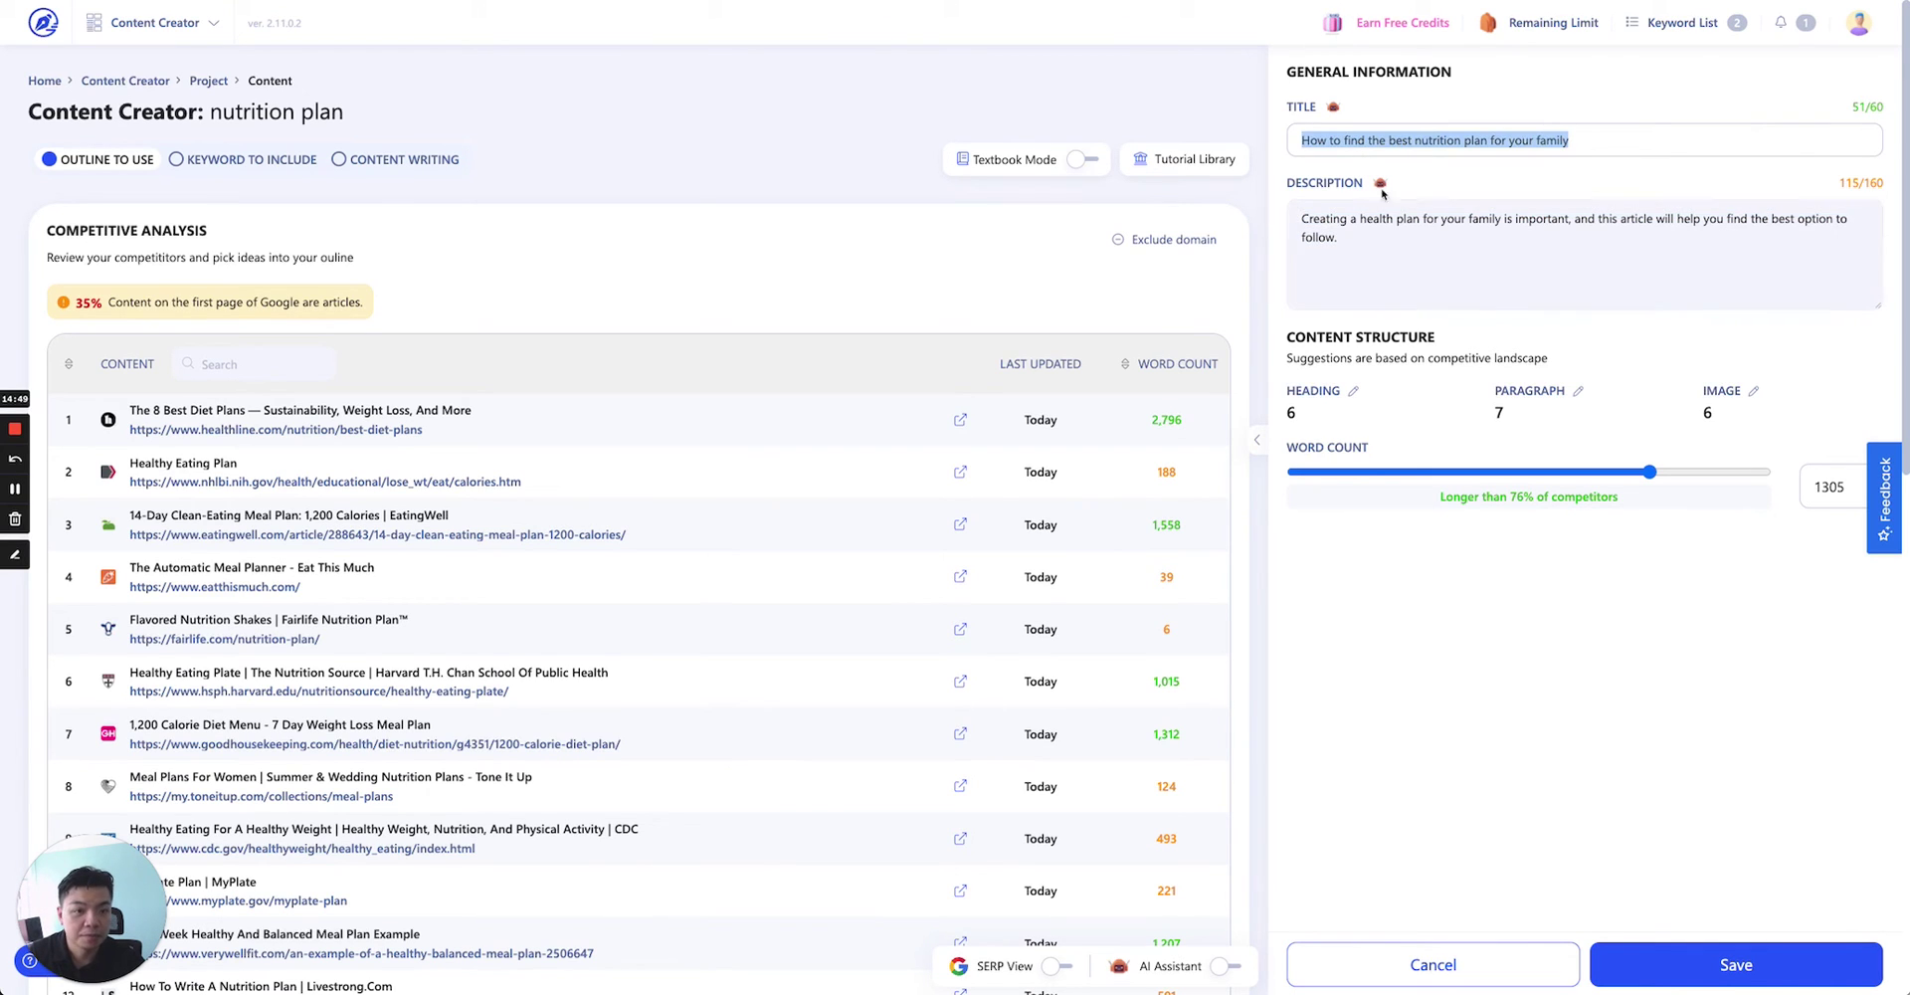
Save the new title and description, and open the AI Assistant and SERP View panels.
click(1817, 963)
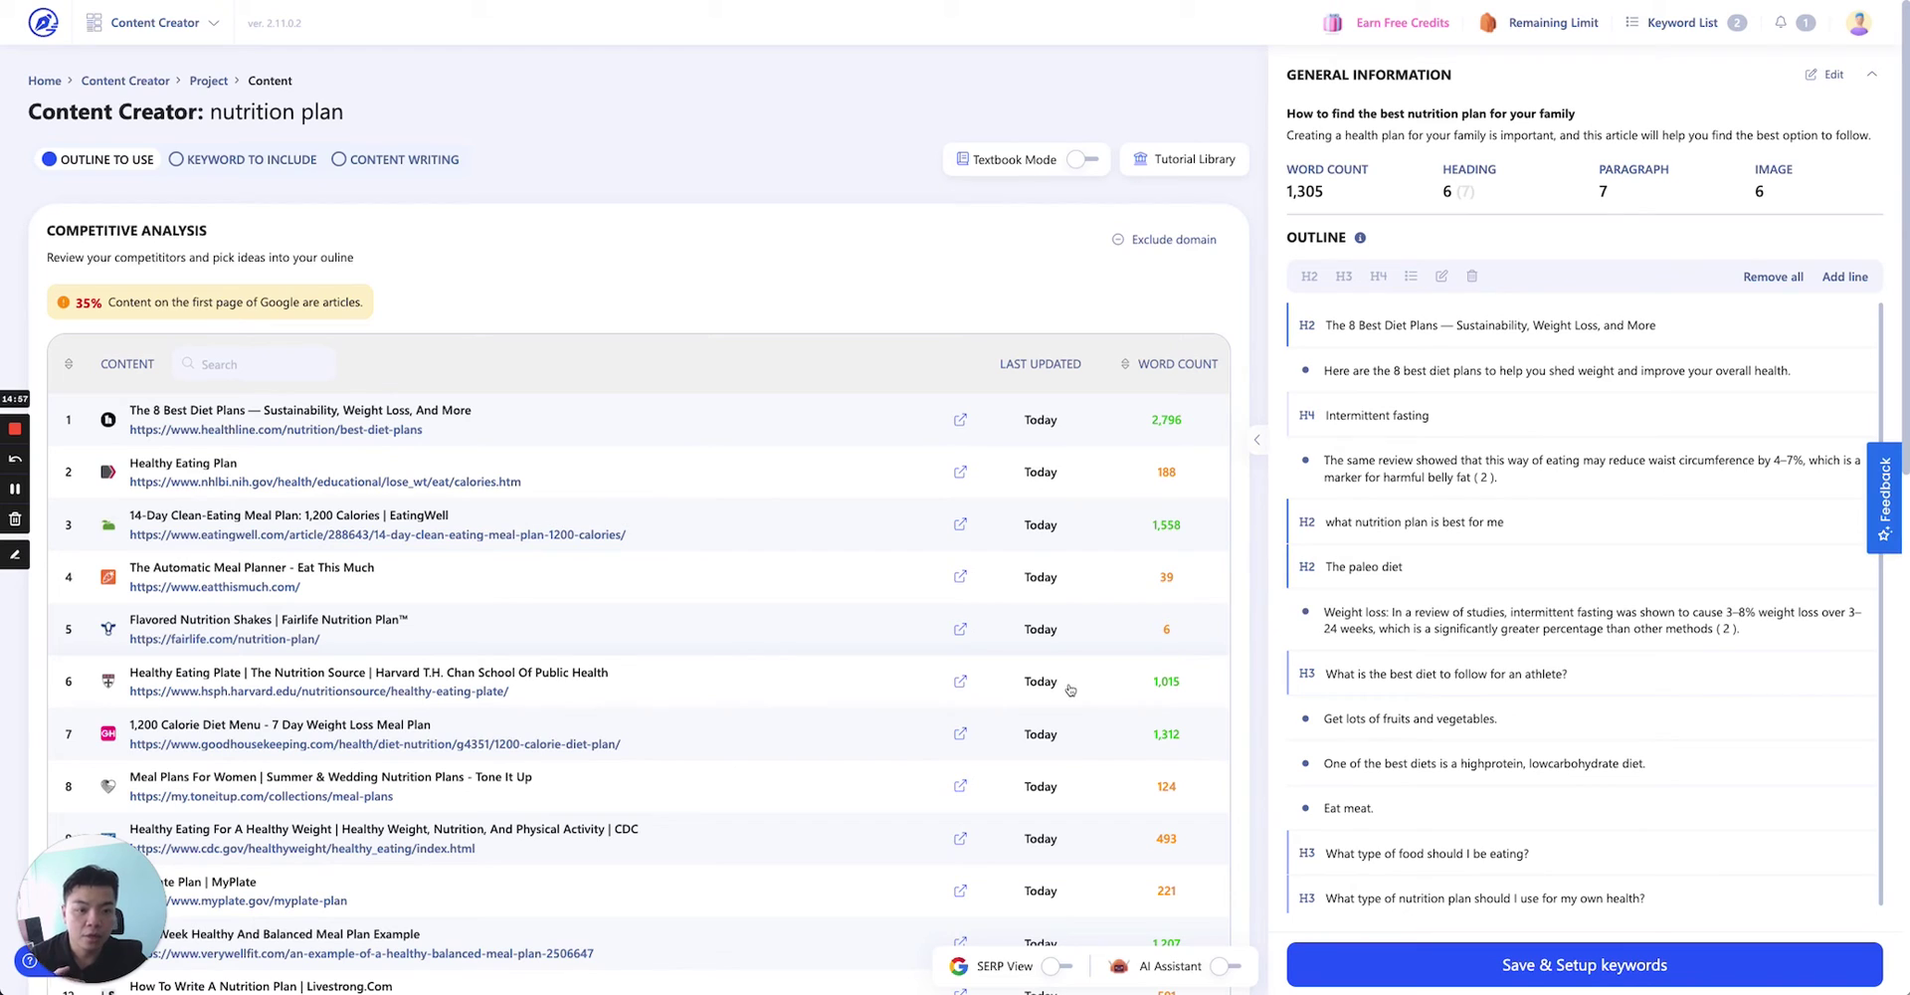
click(1225, 966)
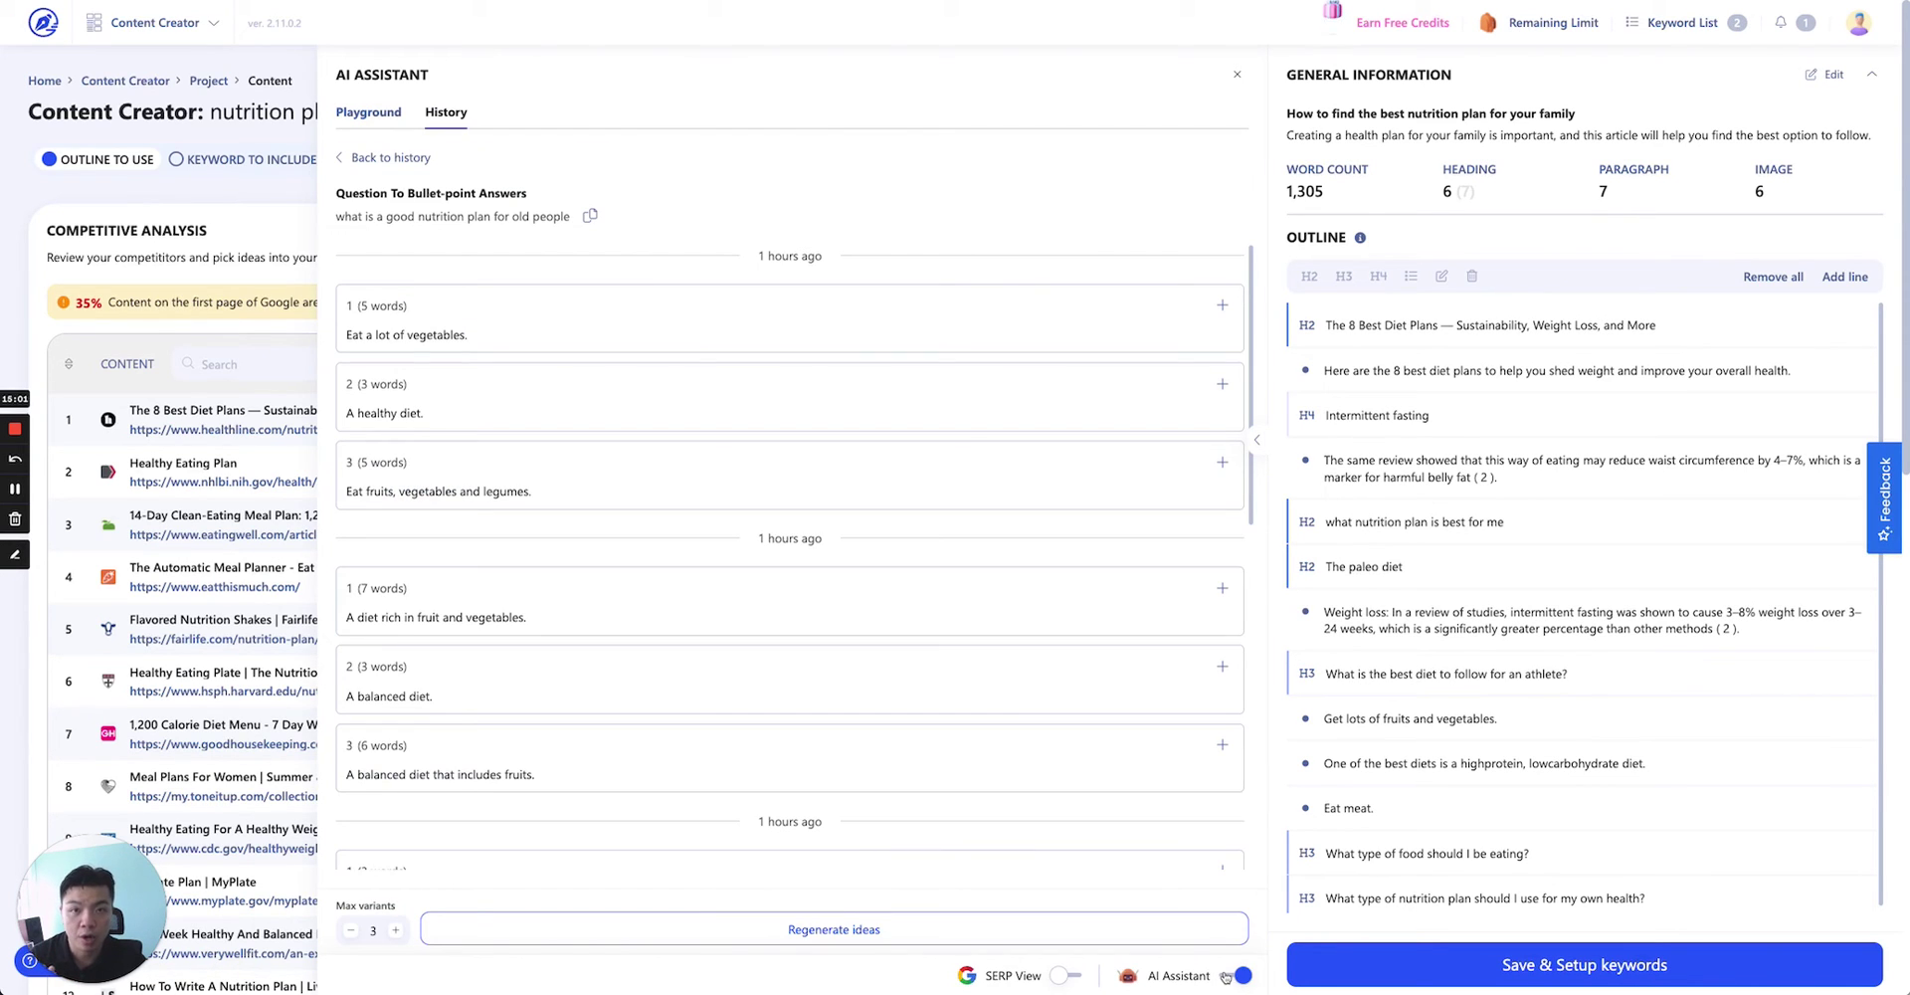
click(1066, 976)
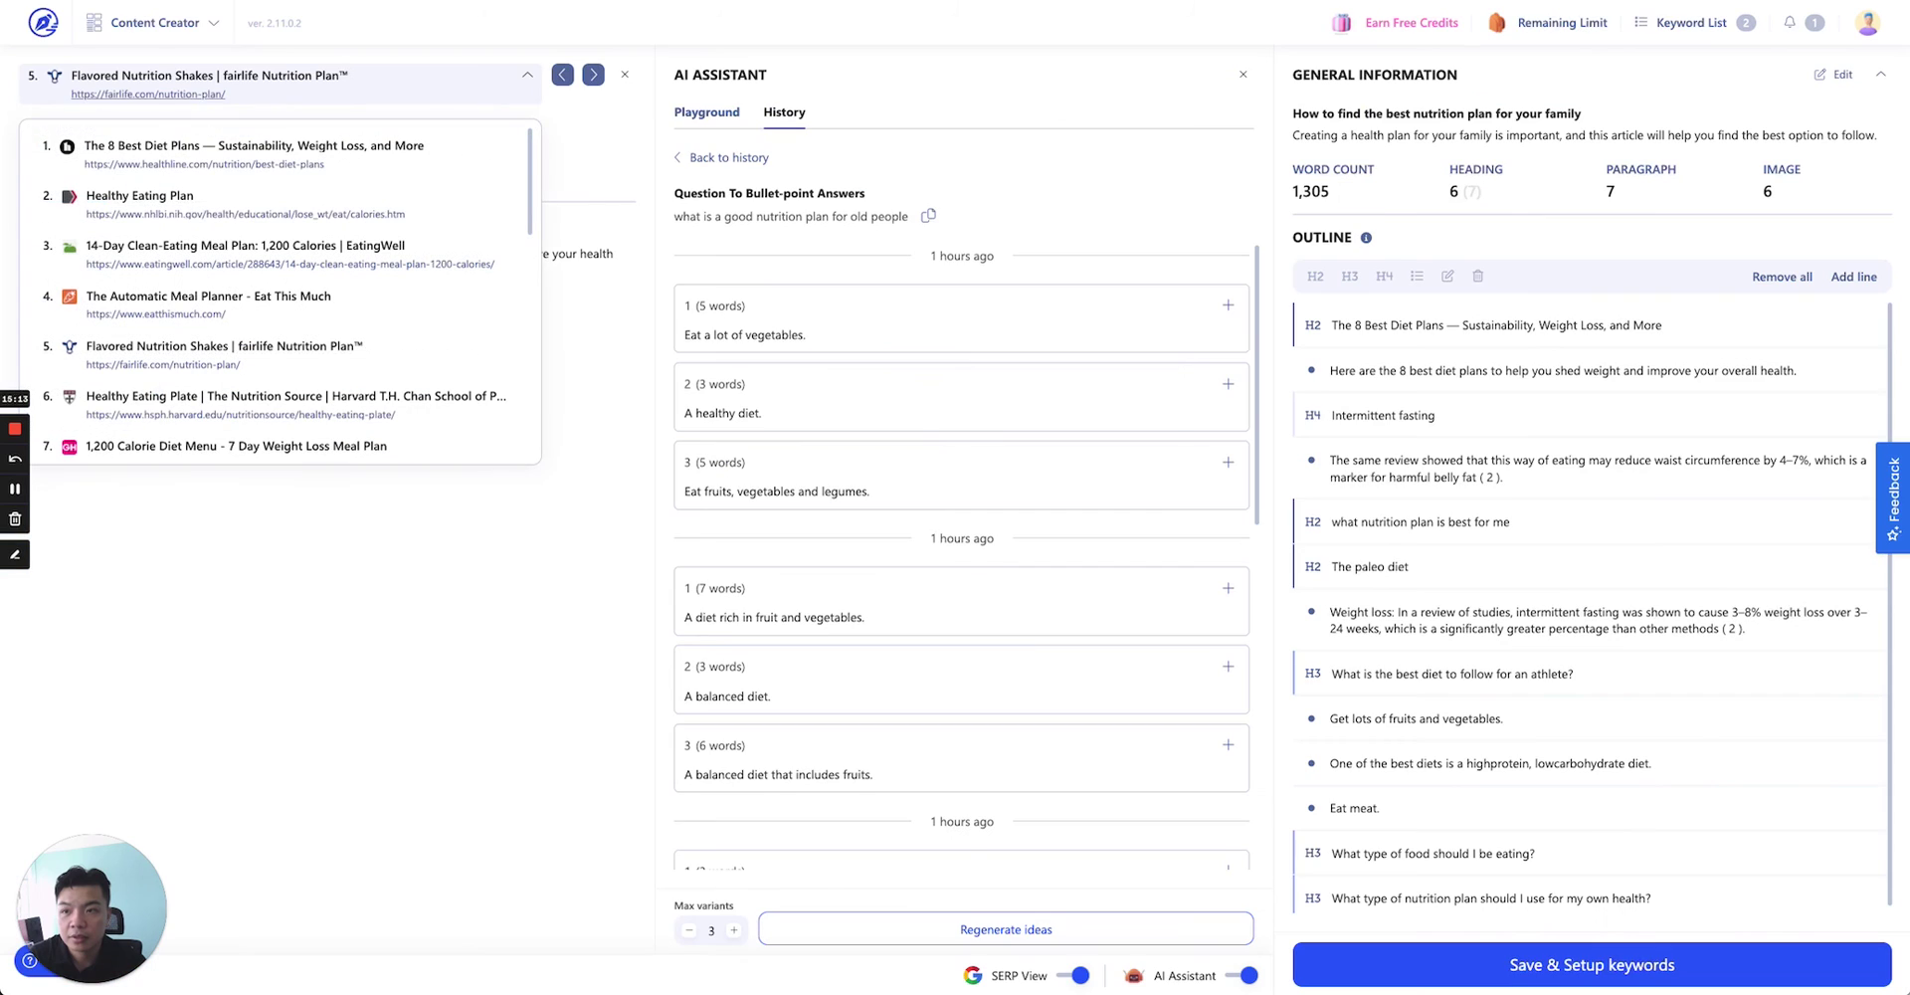
click(430, 82)
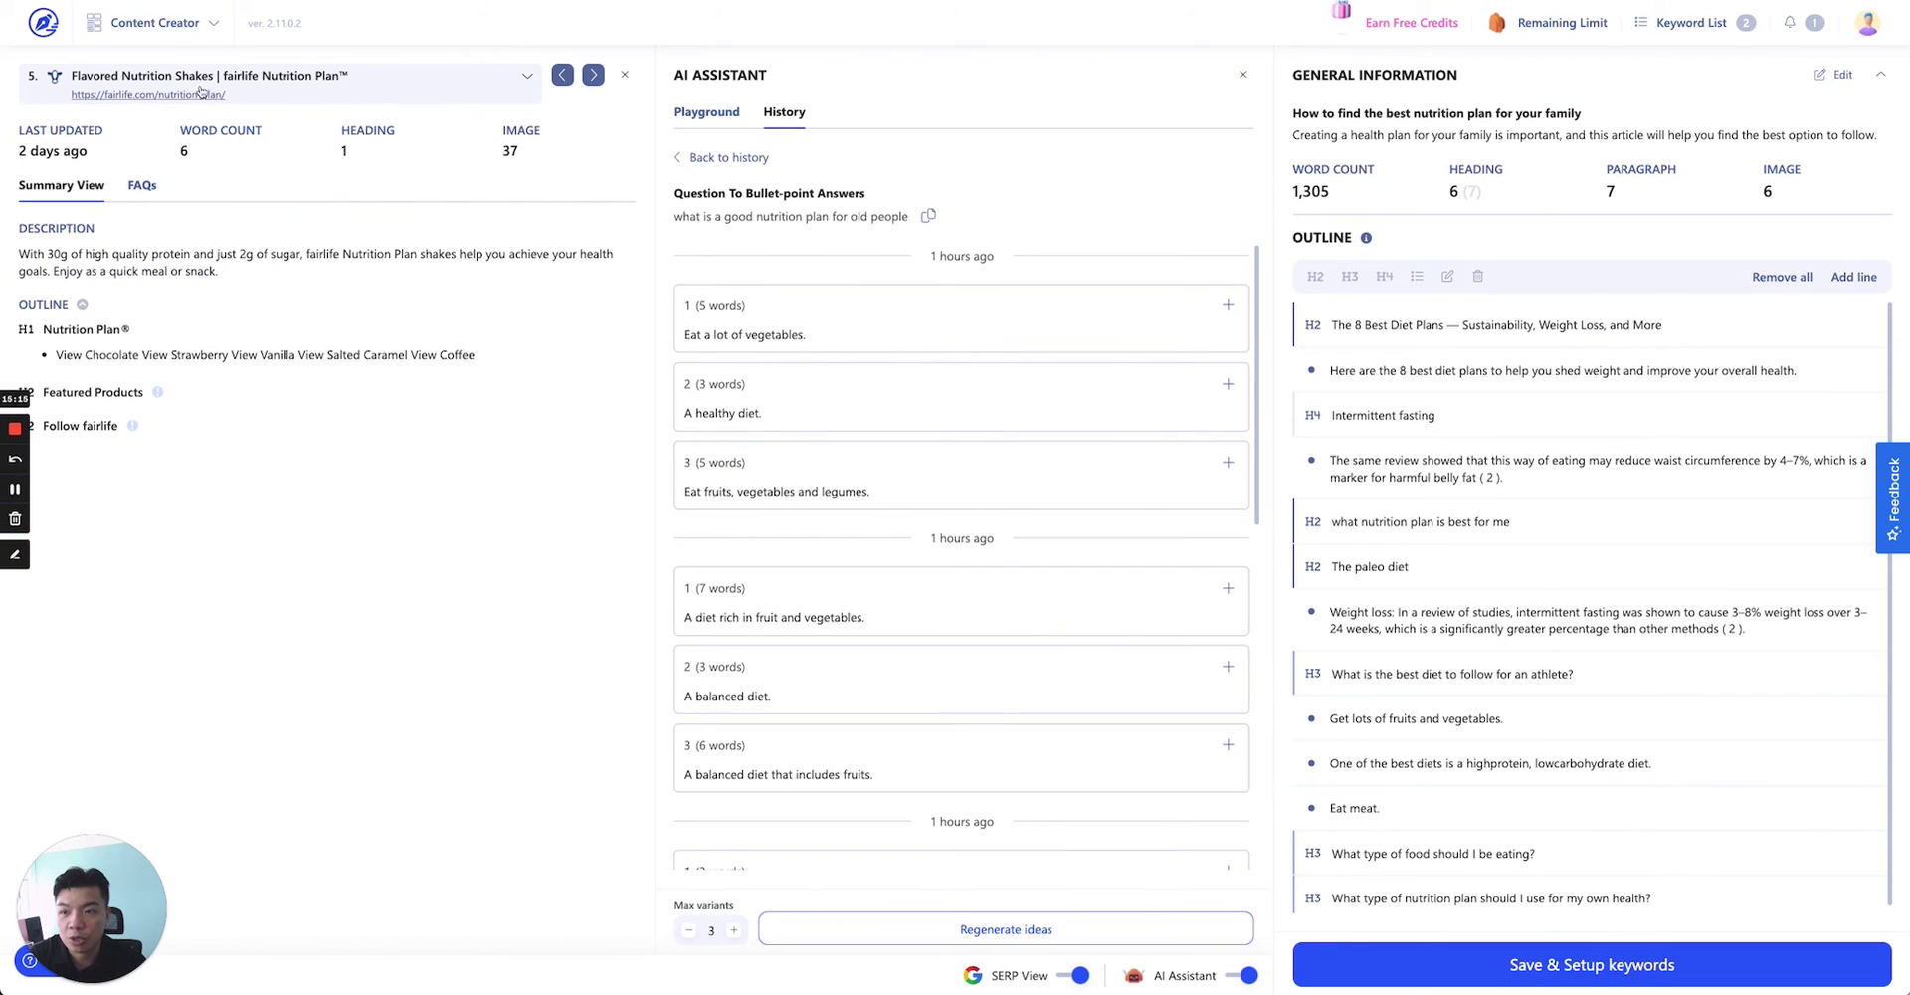
Switch the competitor panel to 'The 8 Best Diet Plans' and scroll its summary.
click(529, 78)
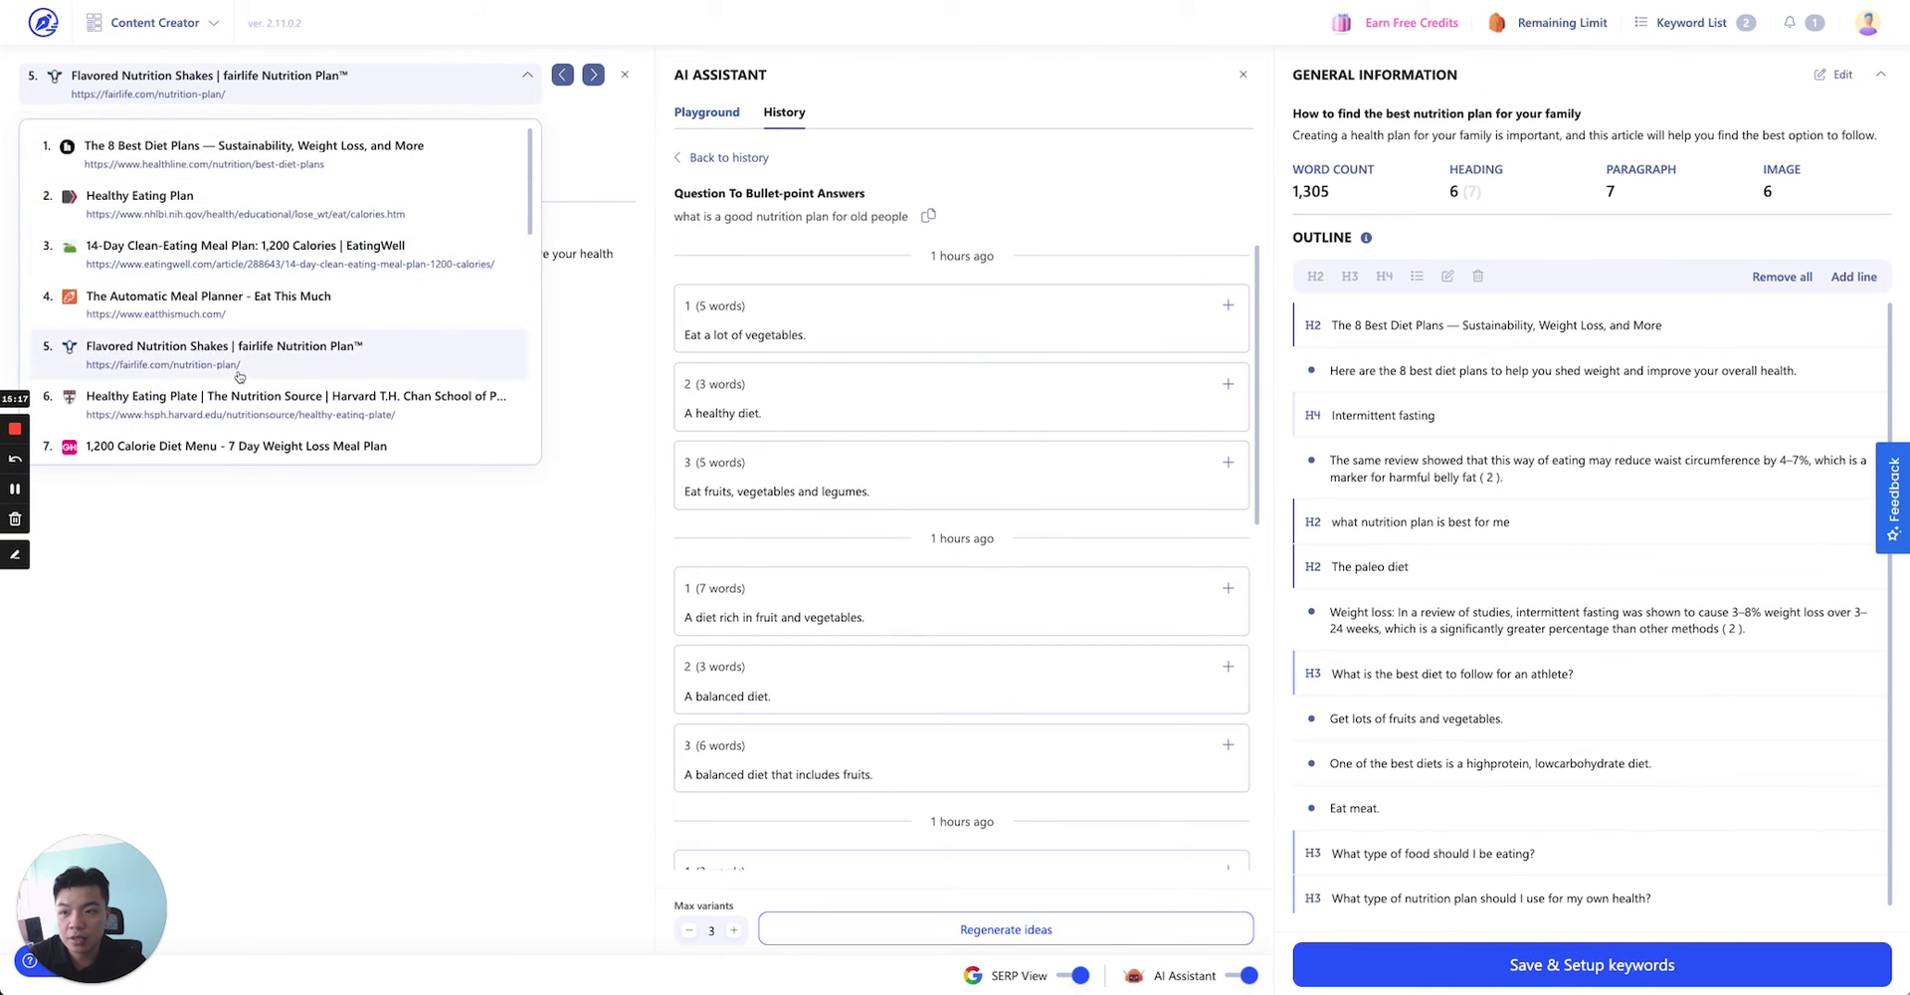
click(215, 169)
scroll(257, 466, down, 15)
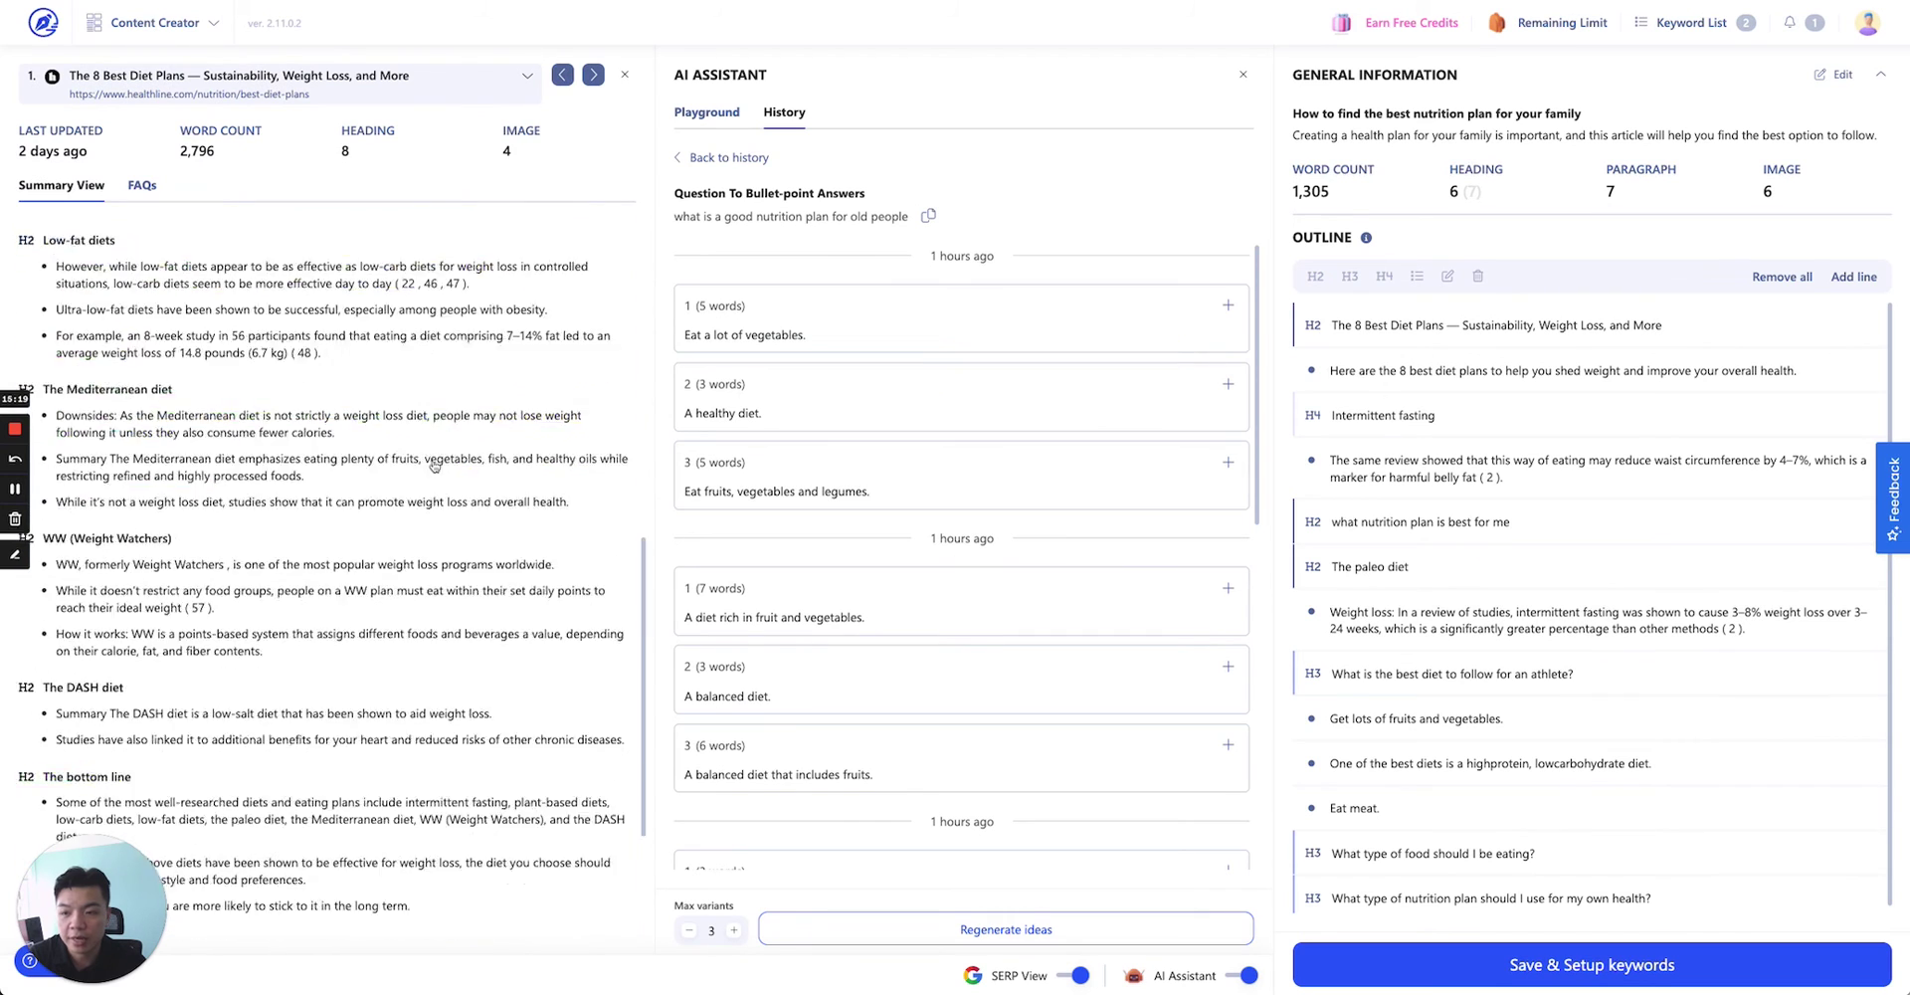
scroll(256, 465, up, 5)
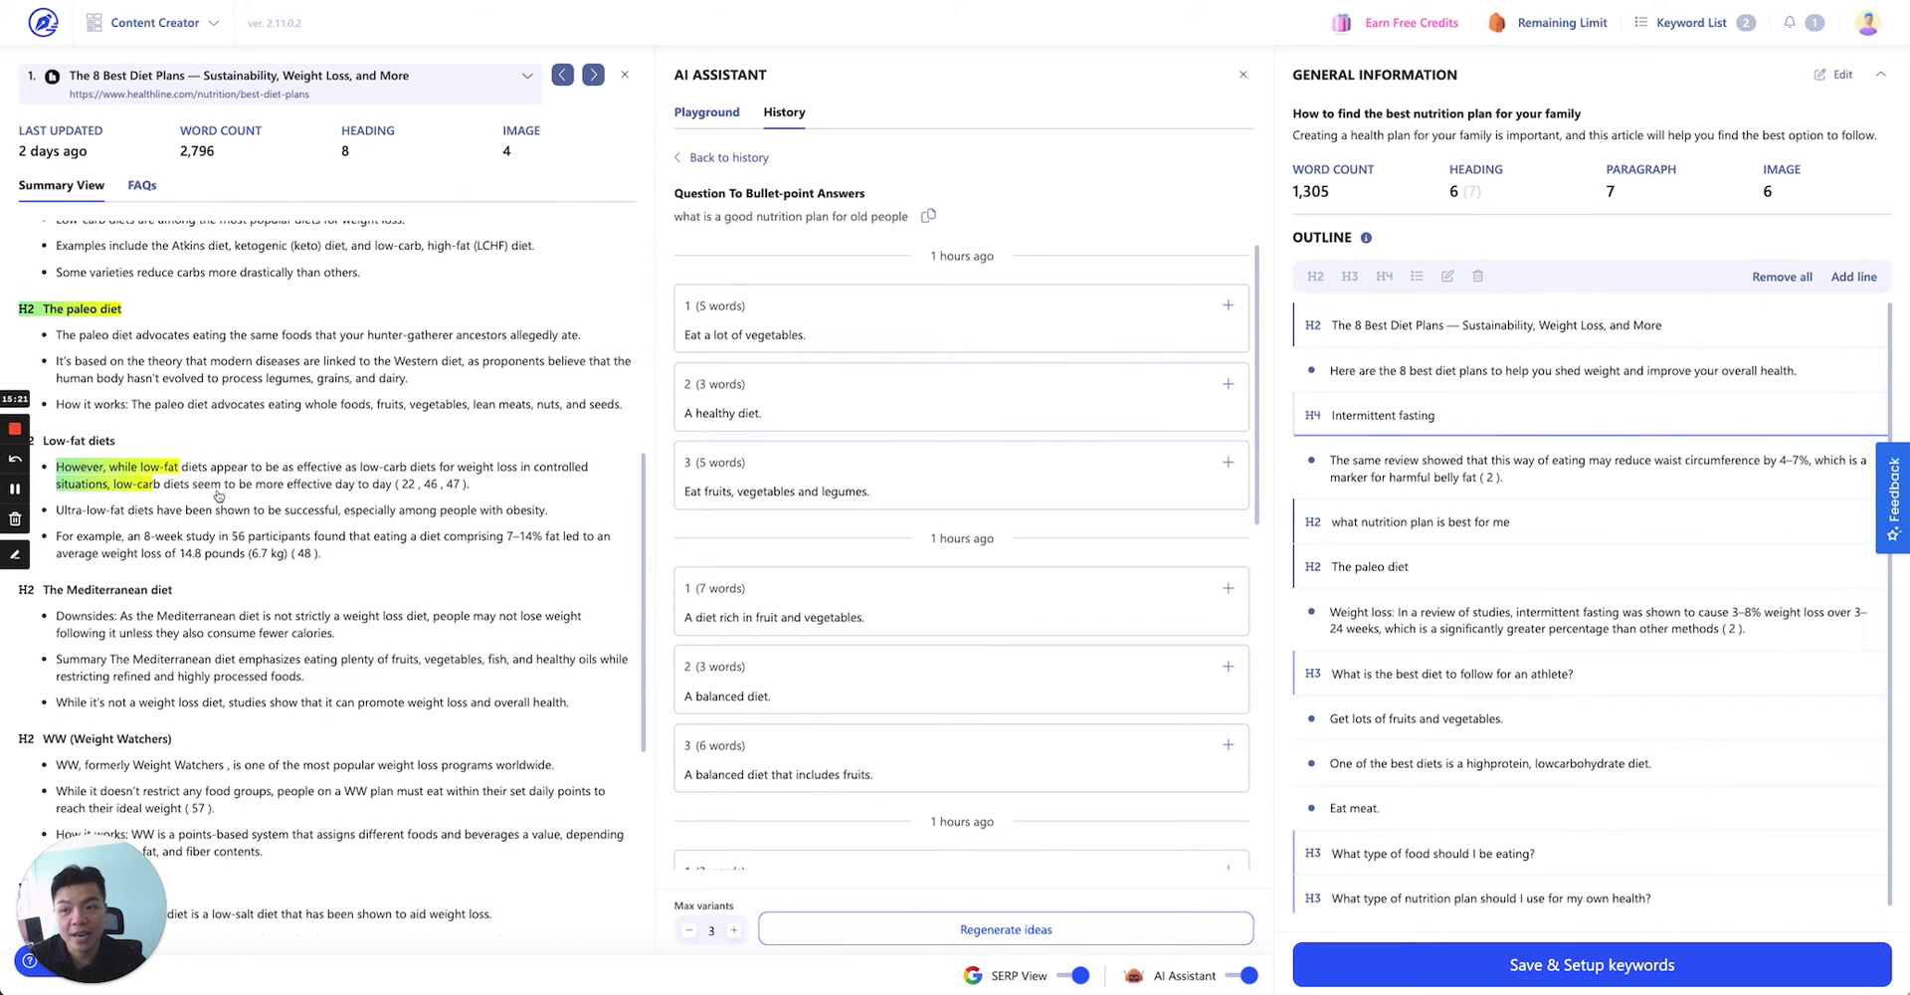
scroll(288, 464, up, 6)
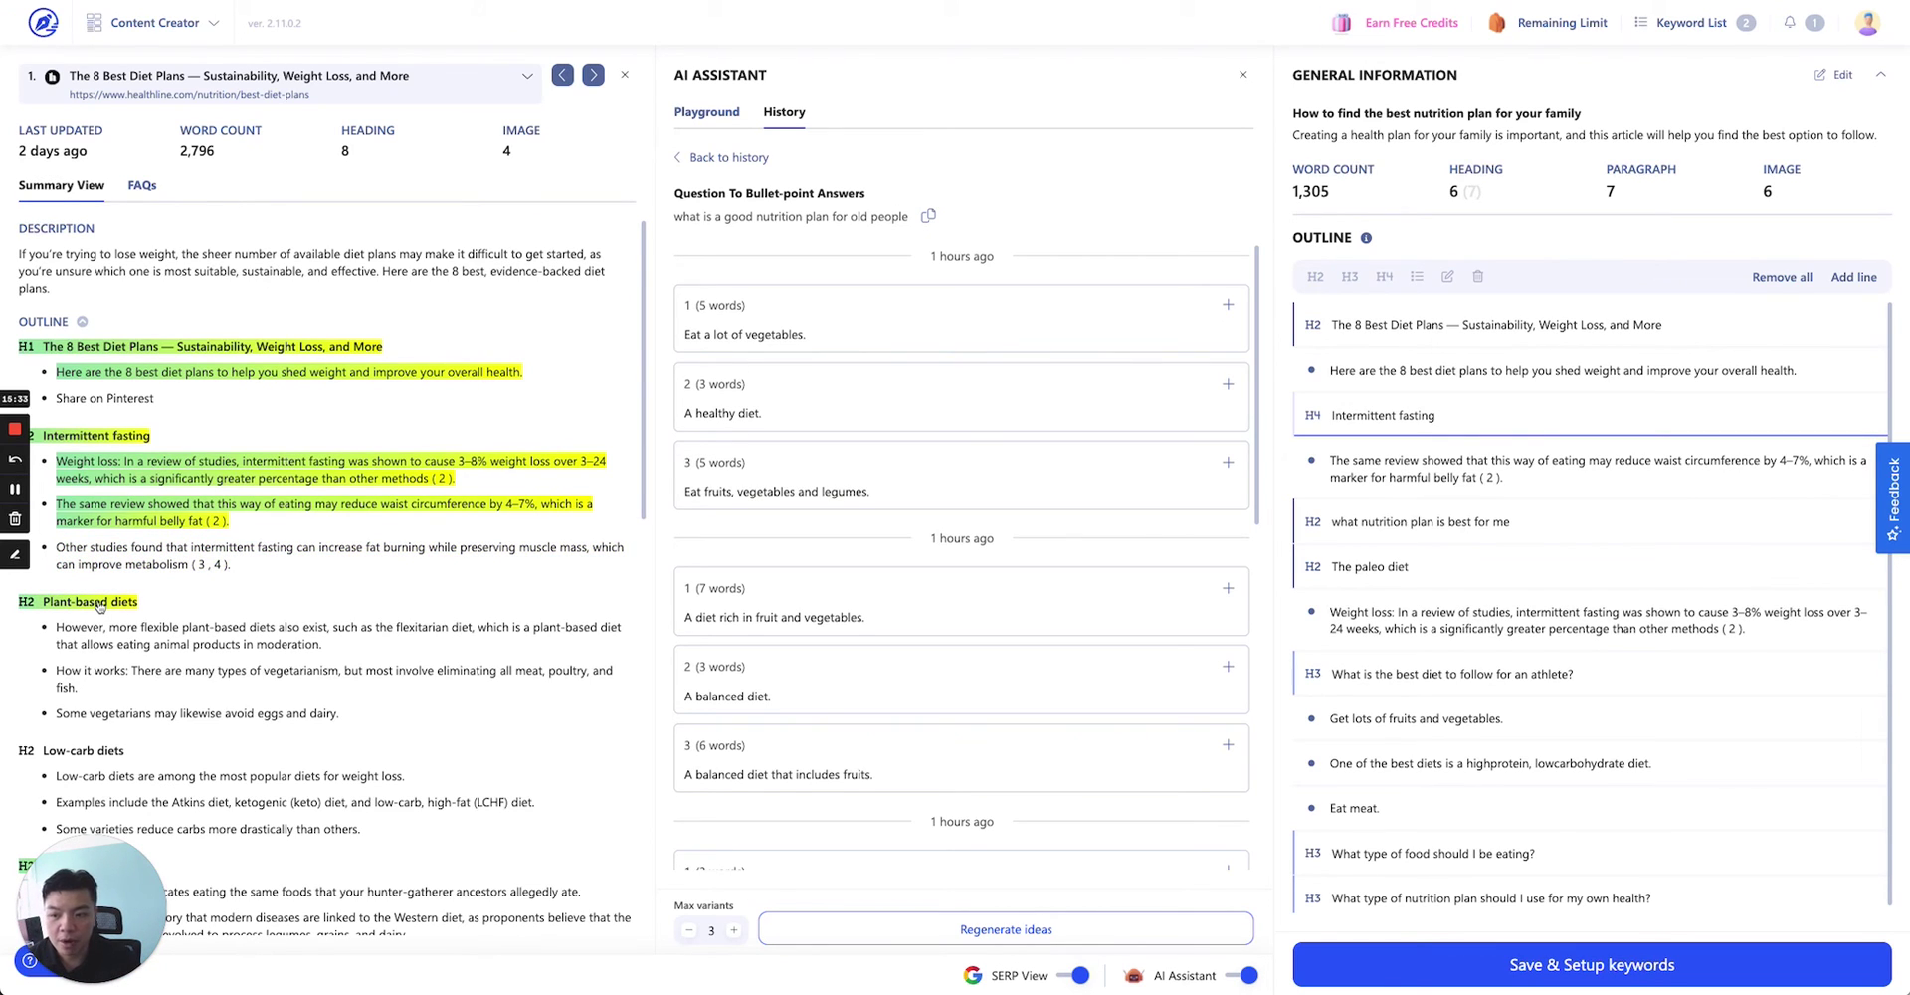
Run 'Plant-based diets' through the Before After Bridge (Bab) template to get Before, After and Bridge lines.
right_click(99, 603)
mouse_move(187, 709)
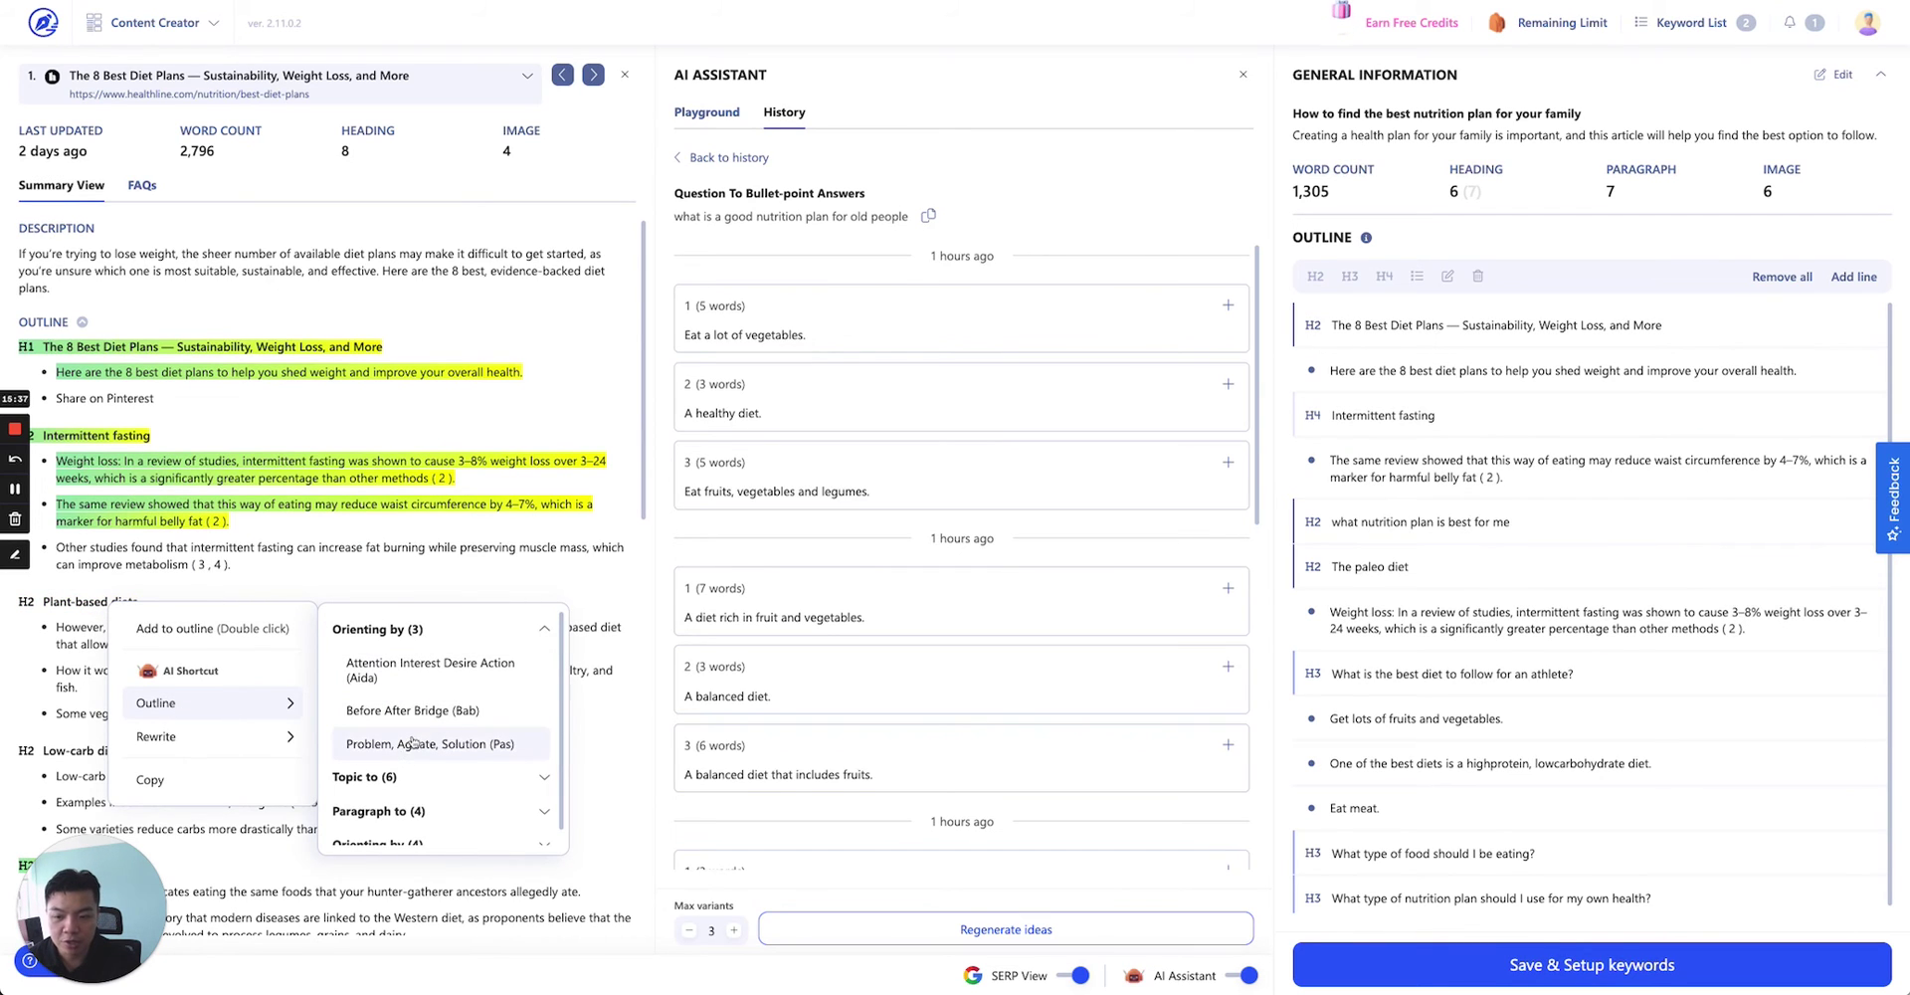
click(431, 710)
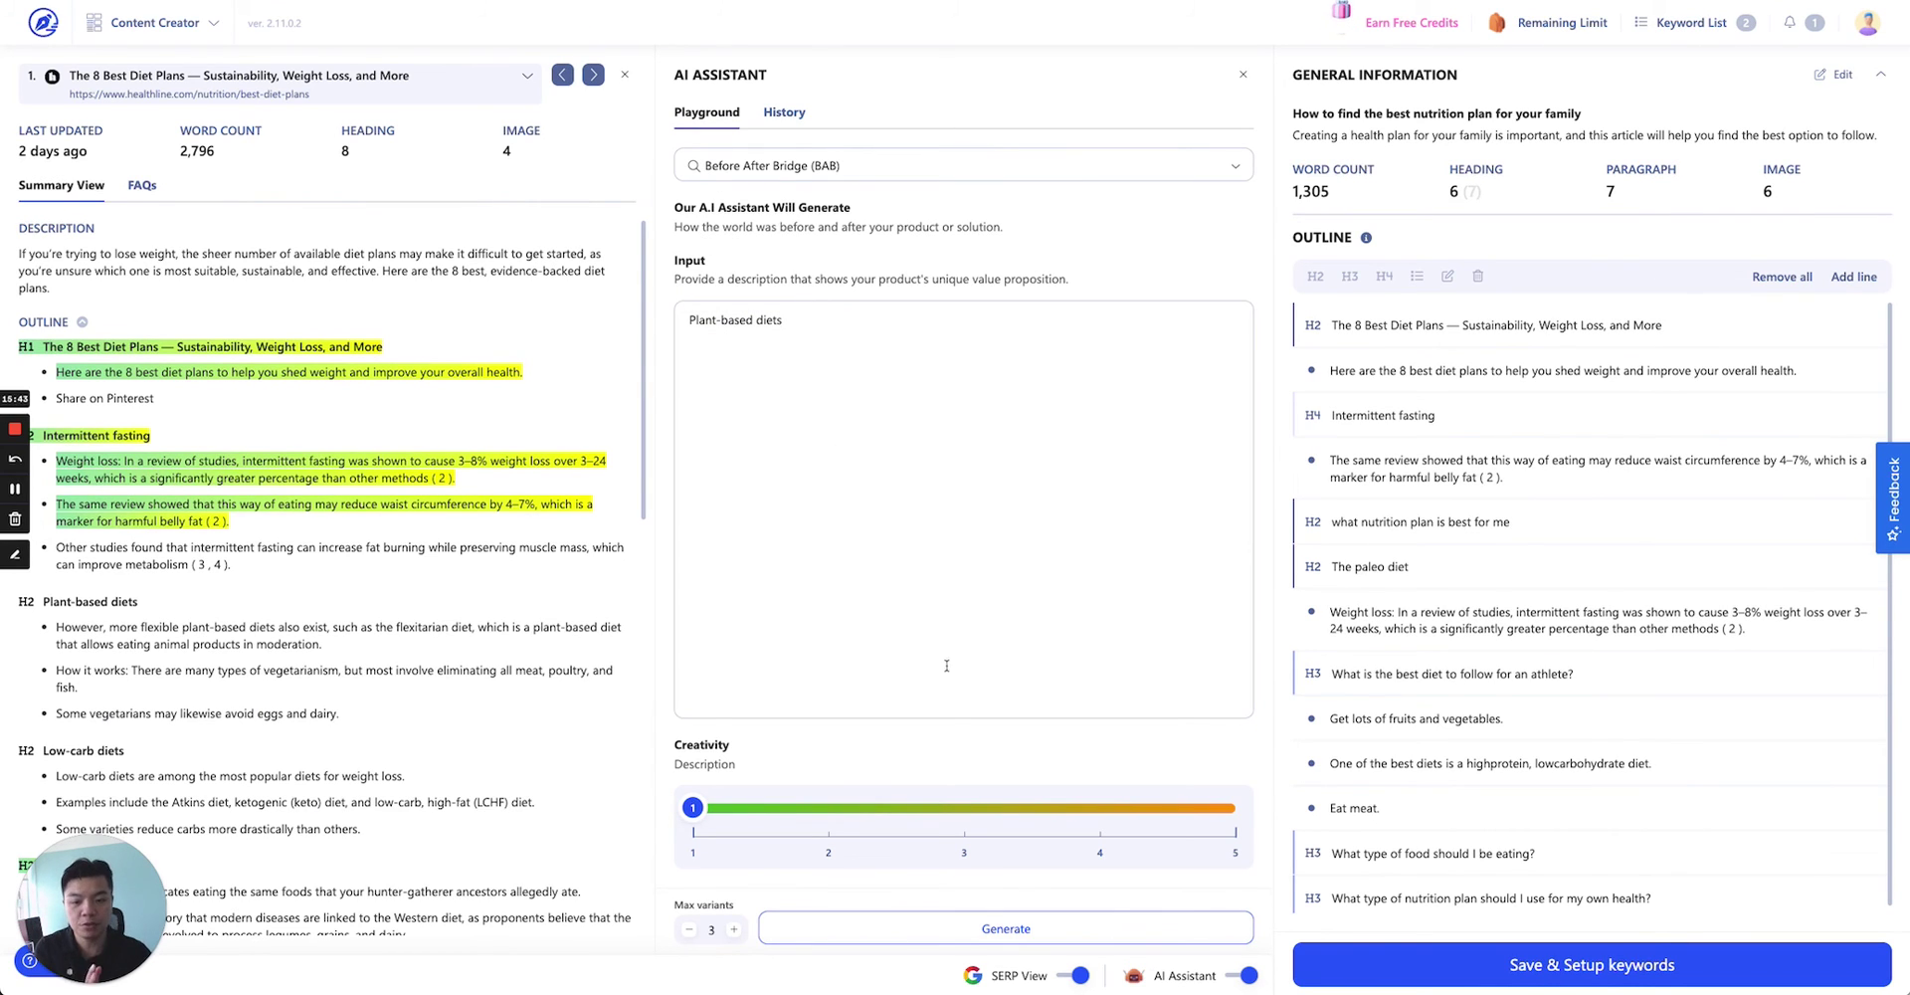
click(1005, 928)
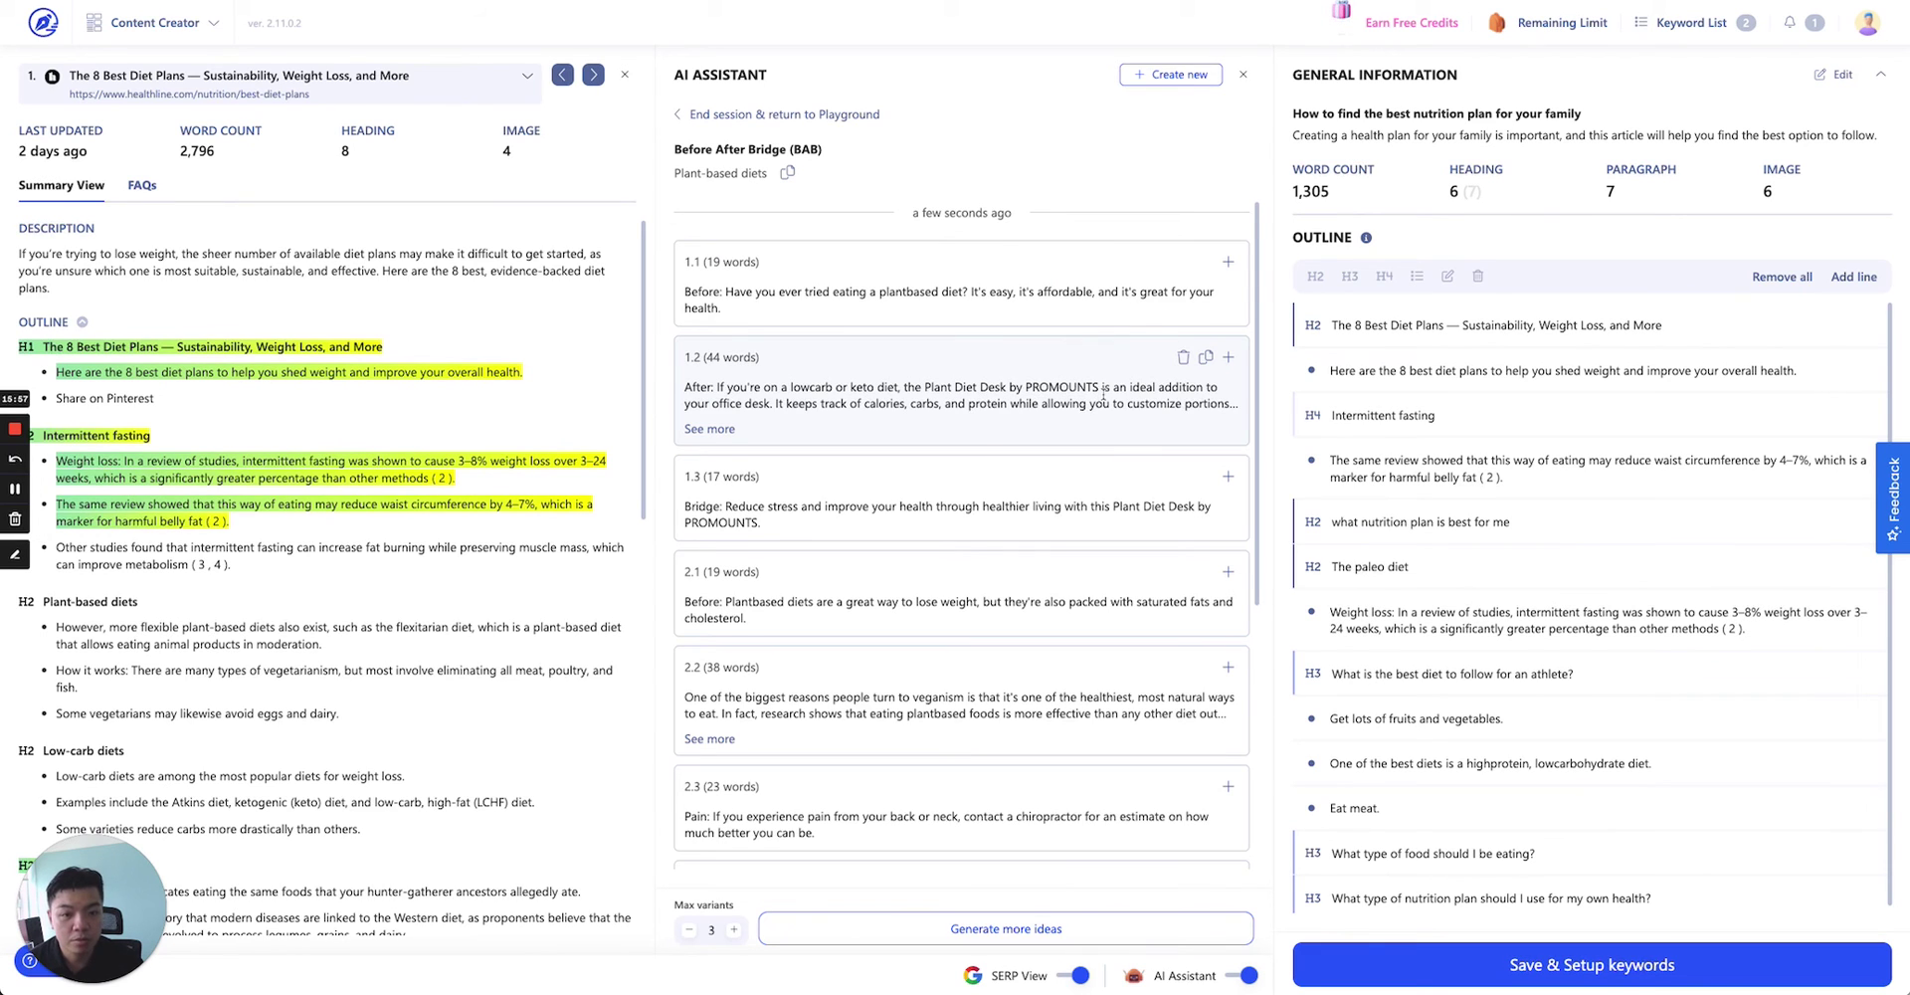
Expand idea 1.2 in full, browse the generated ideas, and bring up the competitor results list.
click(709, 428)
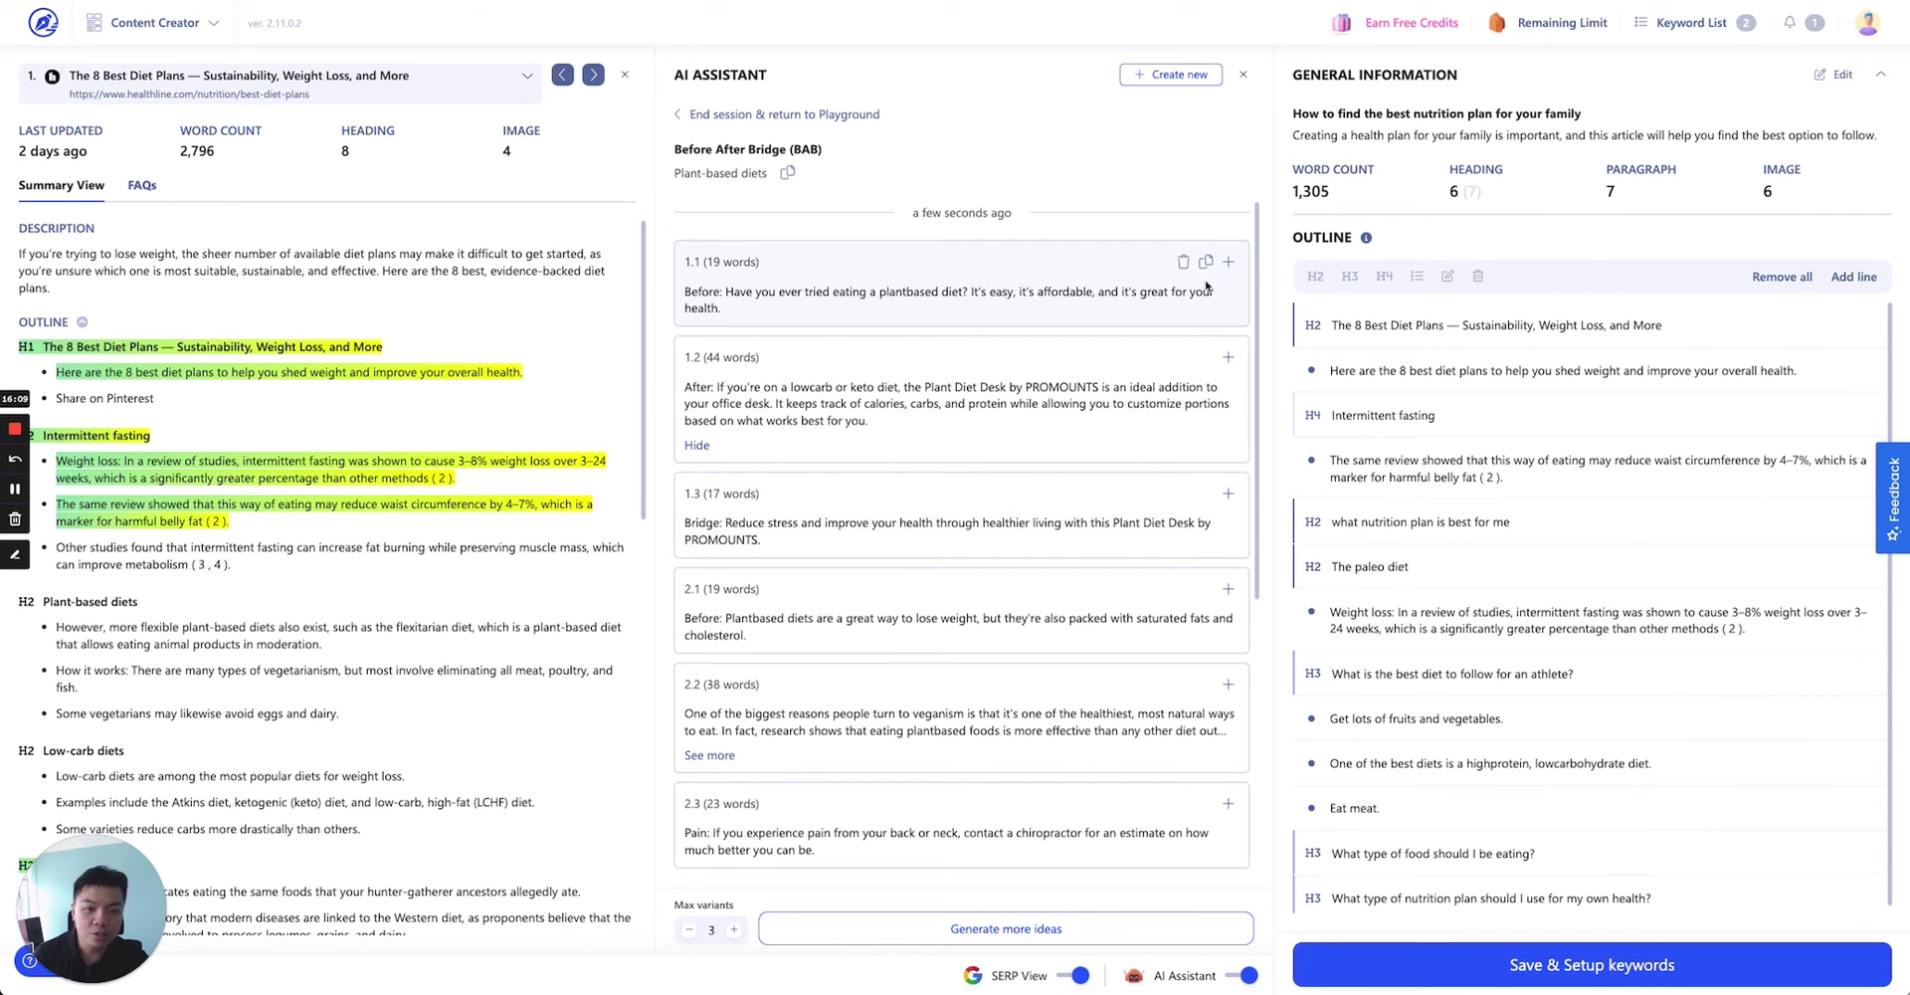
scroll(1094, 368, down, 1)
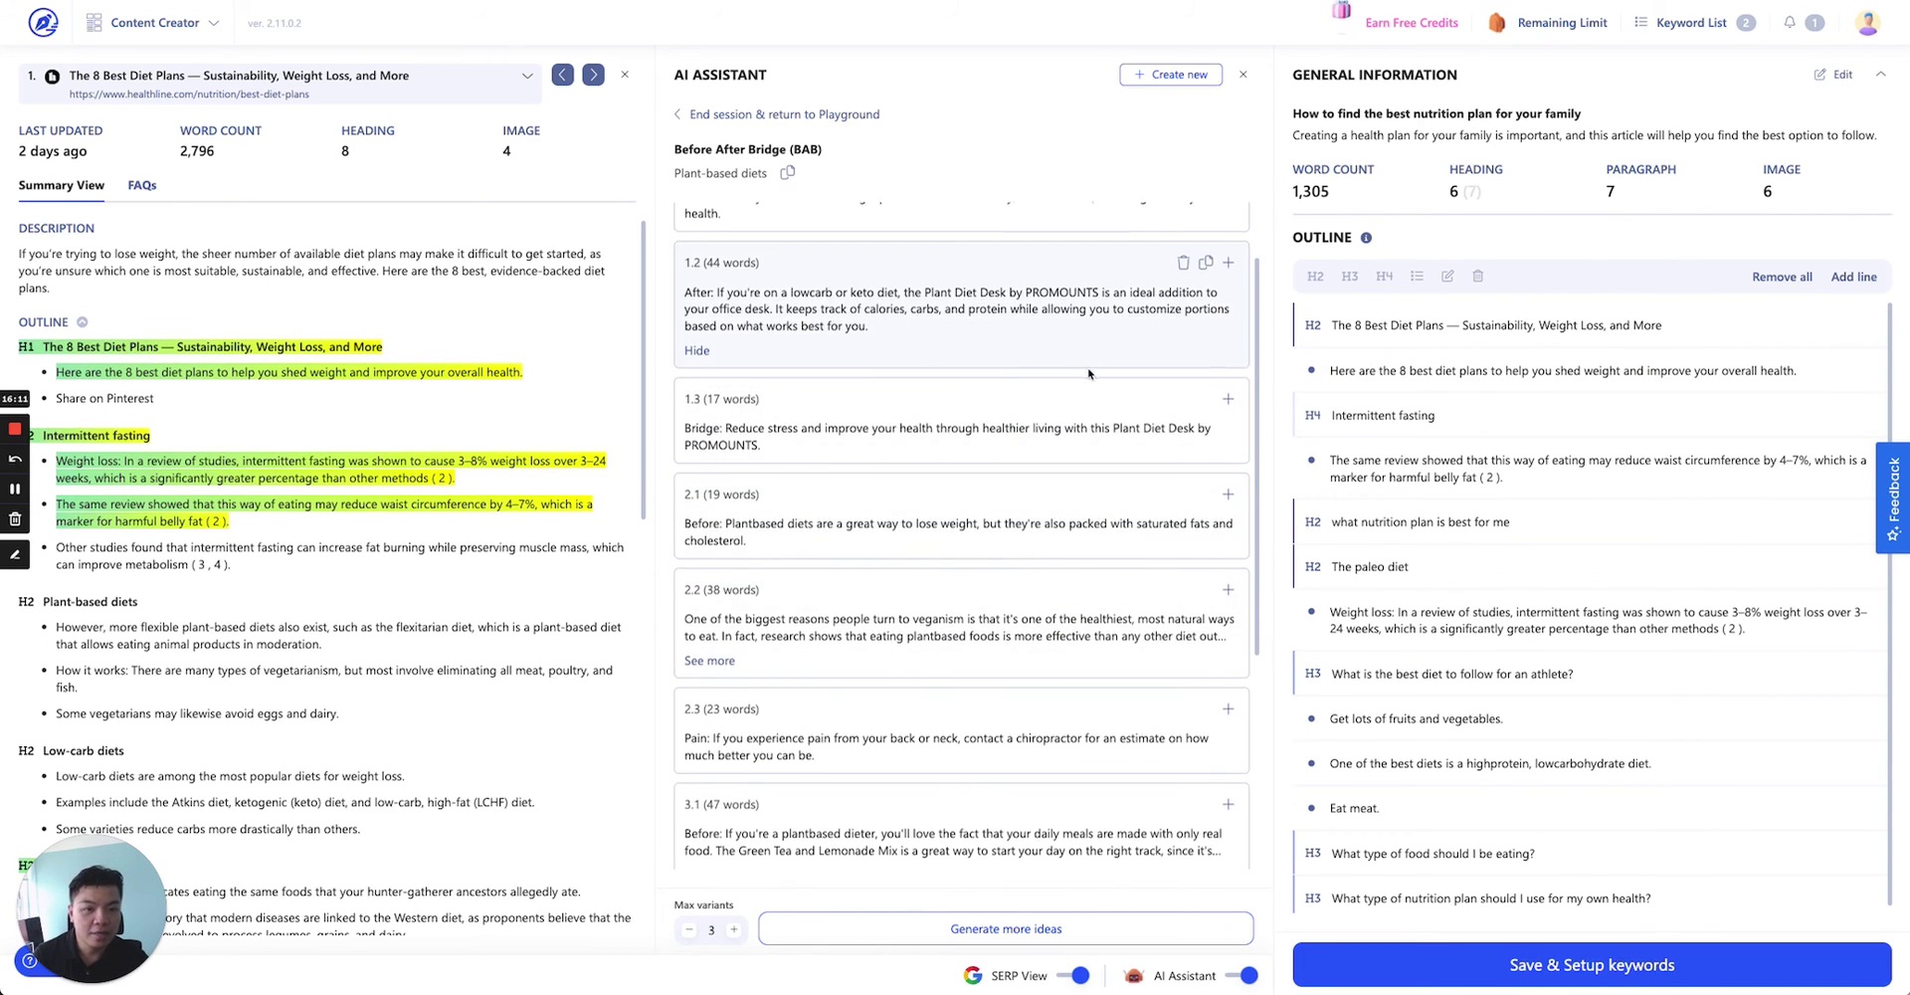
scroll(1034, 488, down, 4)
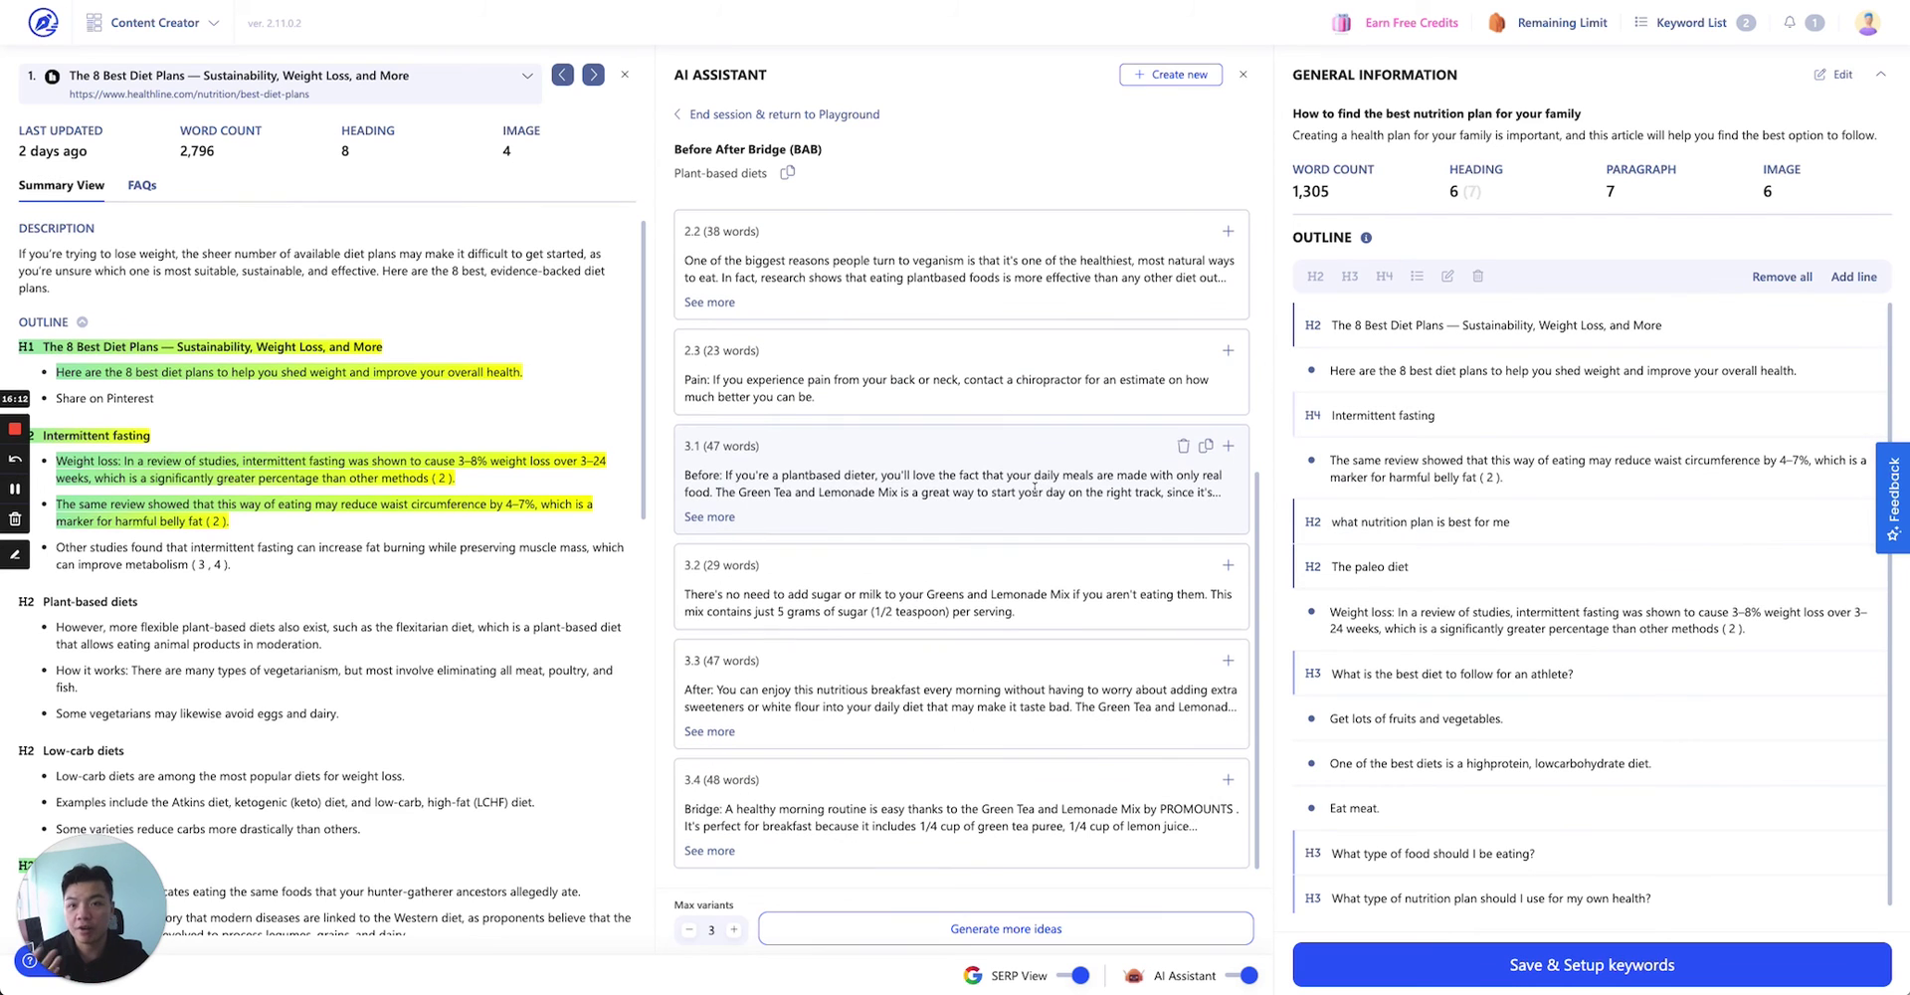
click(526, 80)
Close the competitor results list and collapse the General Information details above the outline.
scroll(436, 239, down, 6)
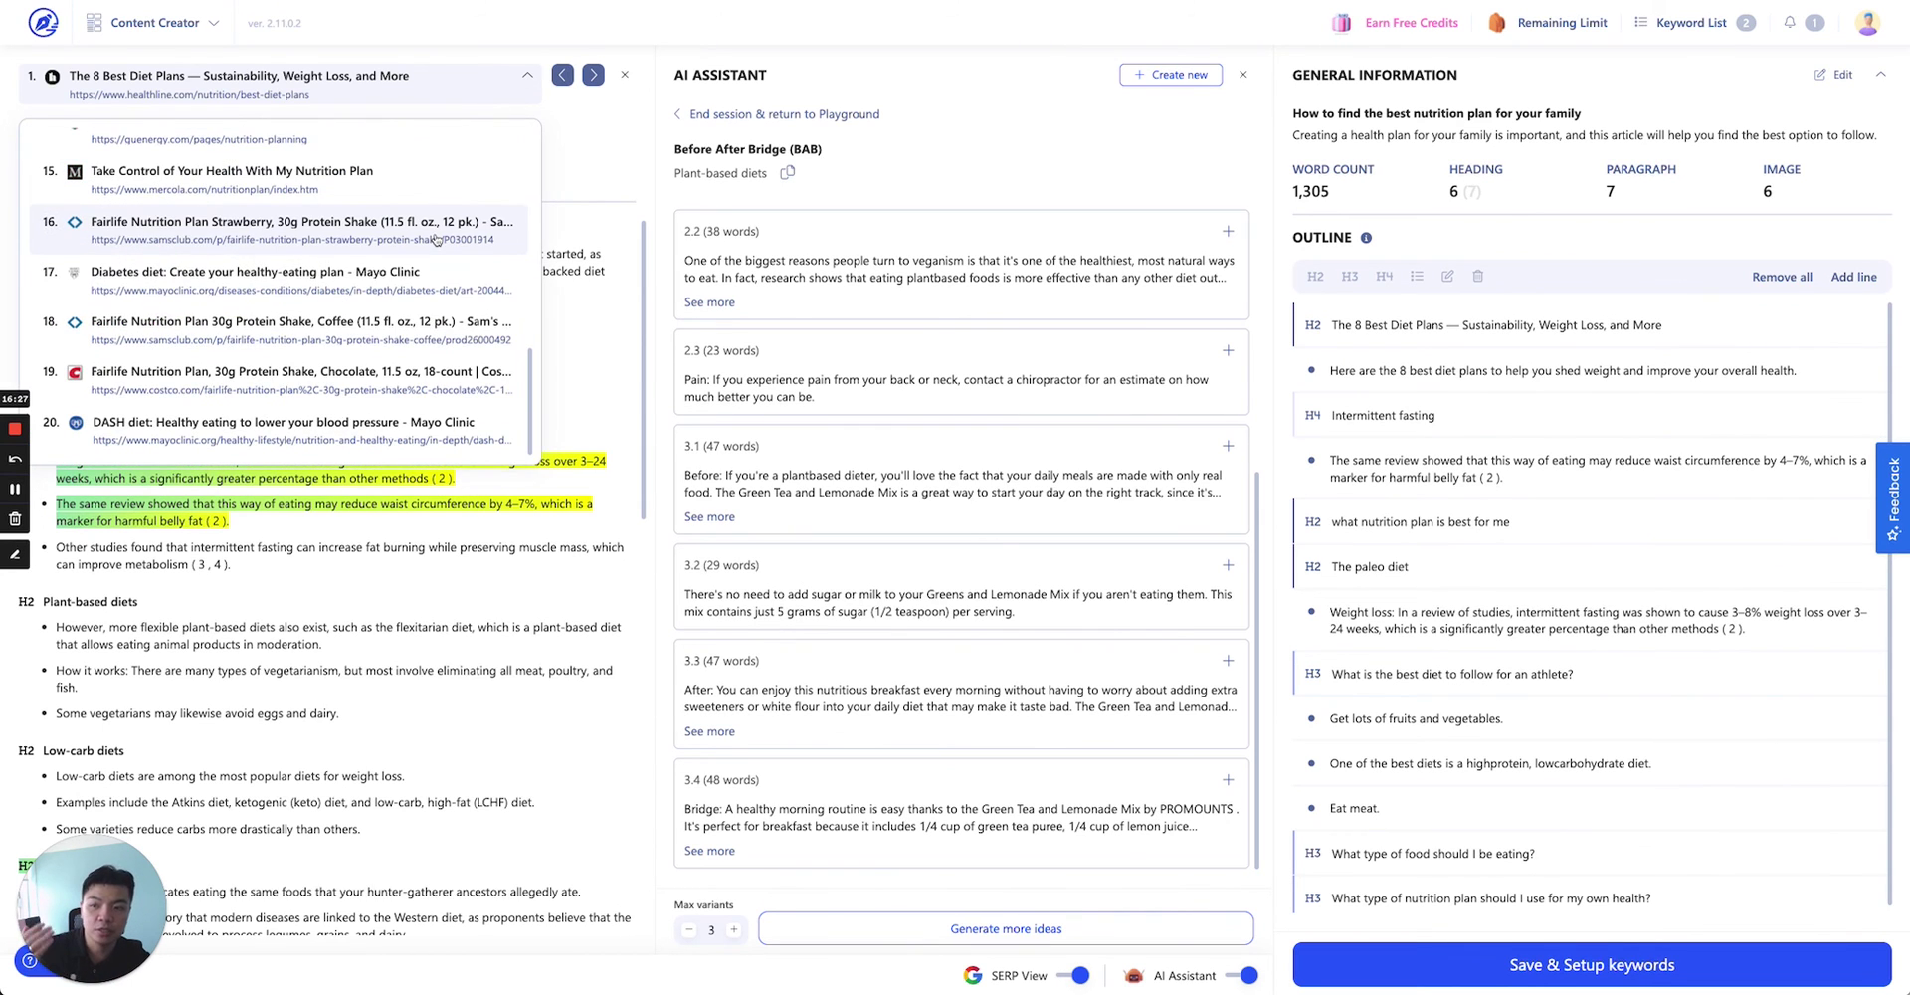
click(528, 79)
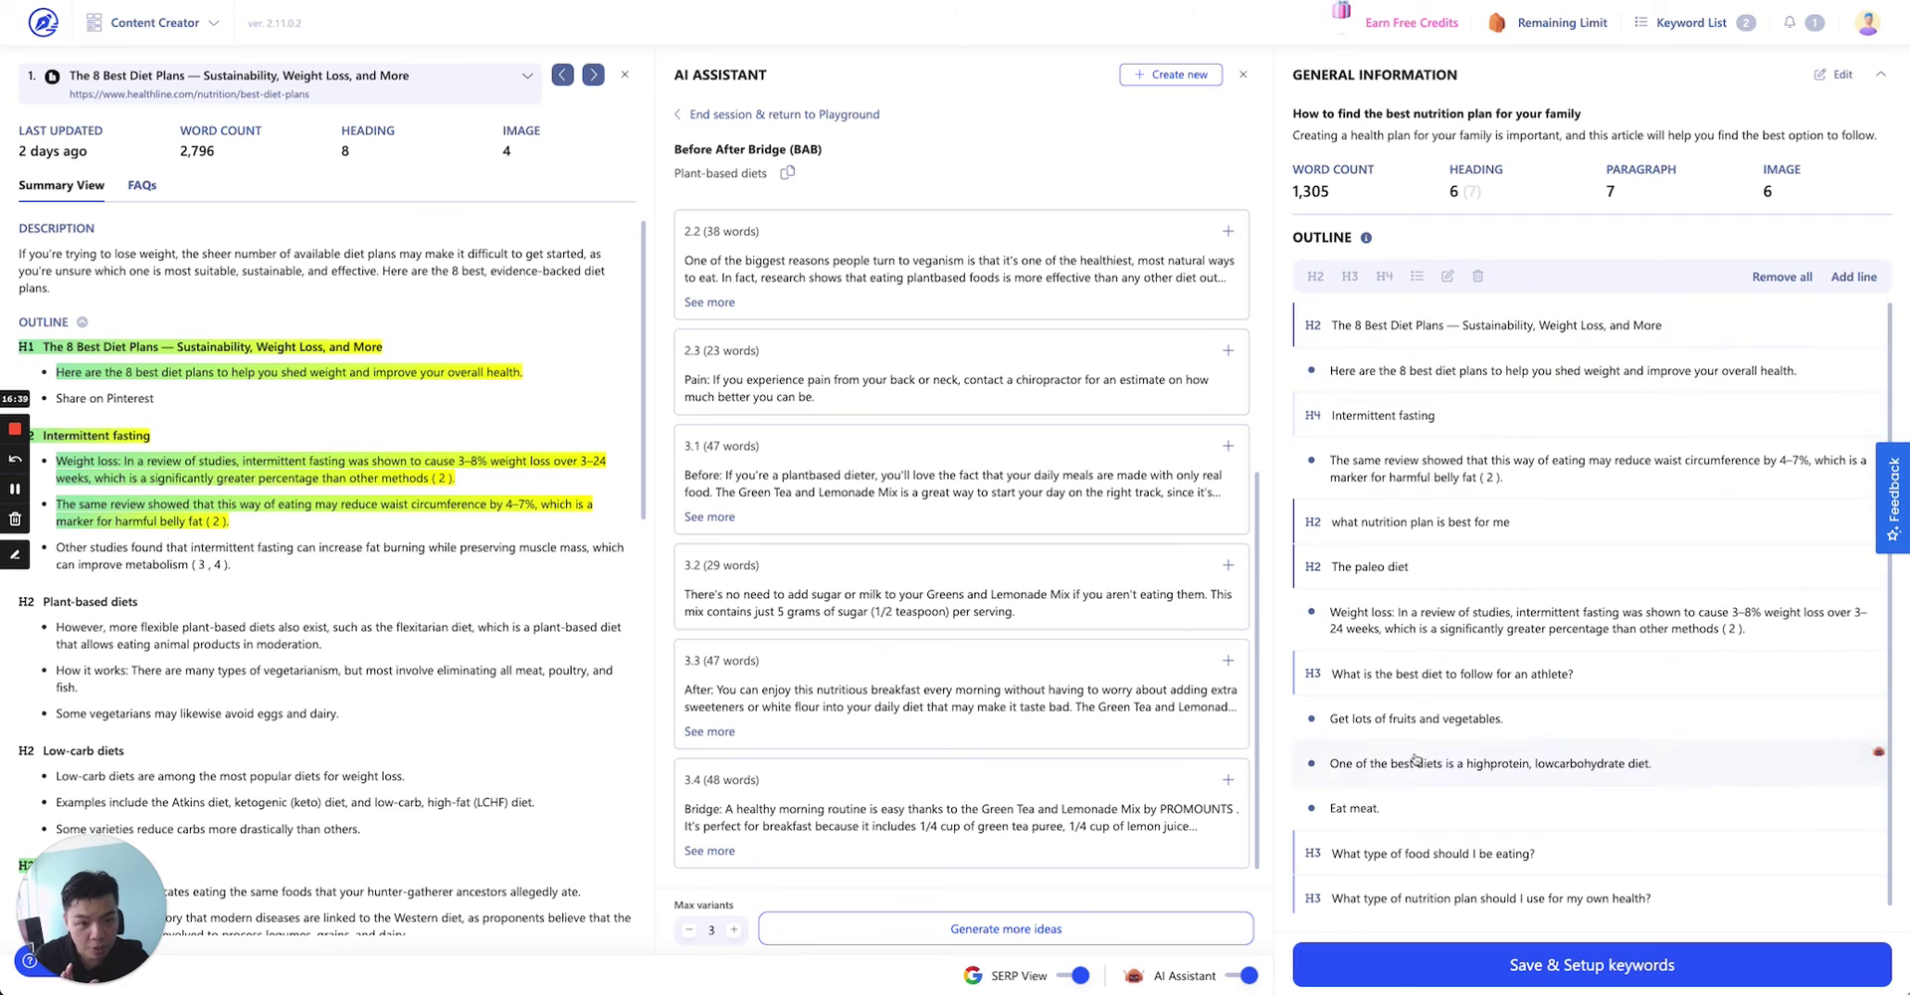
scroll(1494, 769, down, 1)
scroll(1831, 378, up, 1)
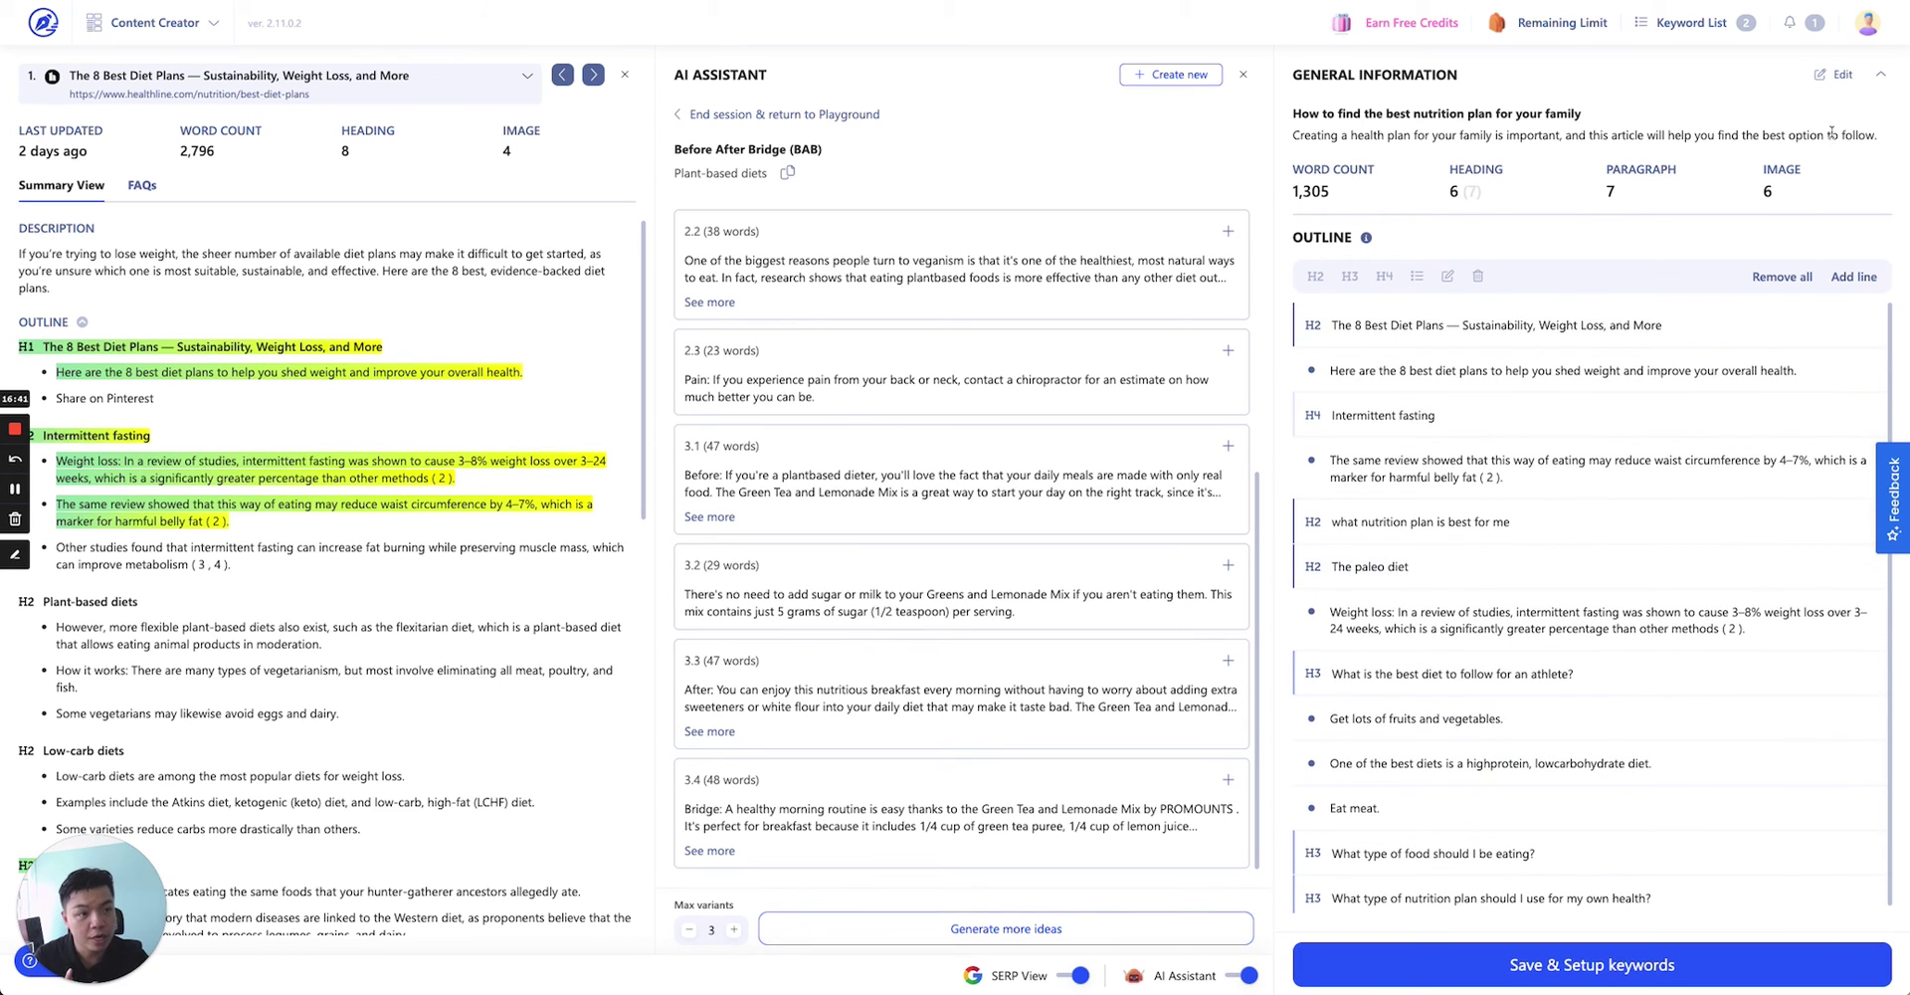
click(1879, 78)
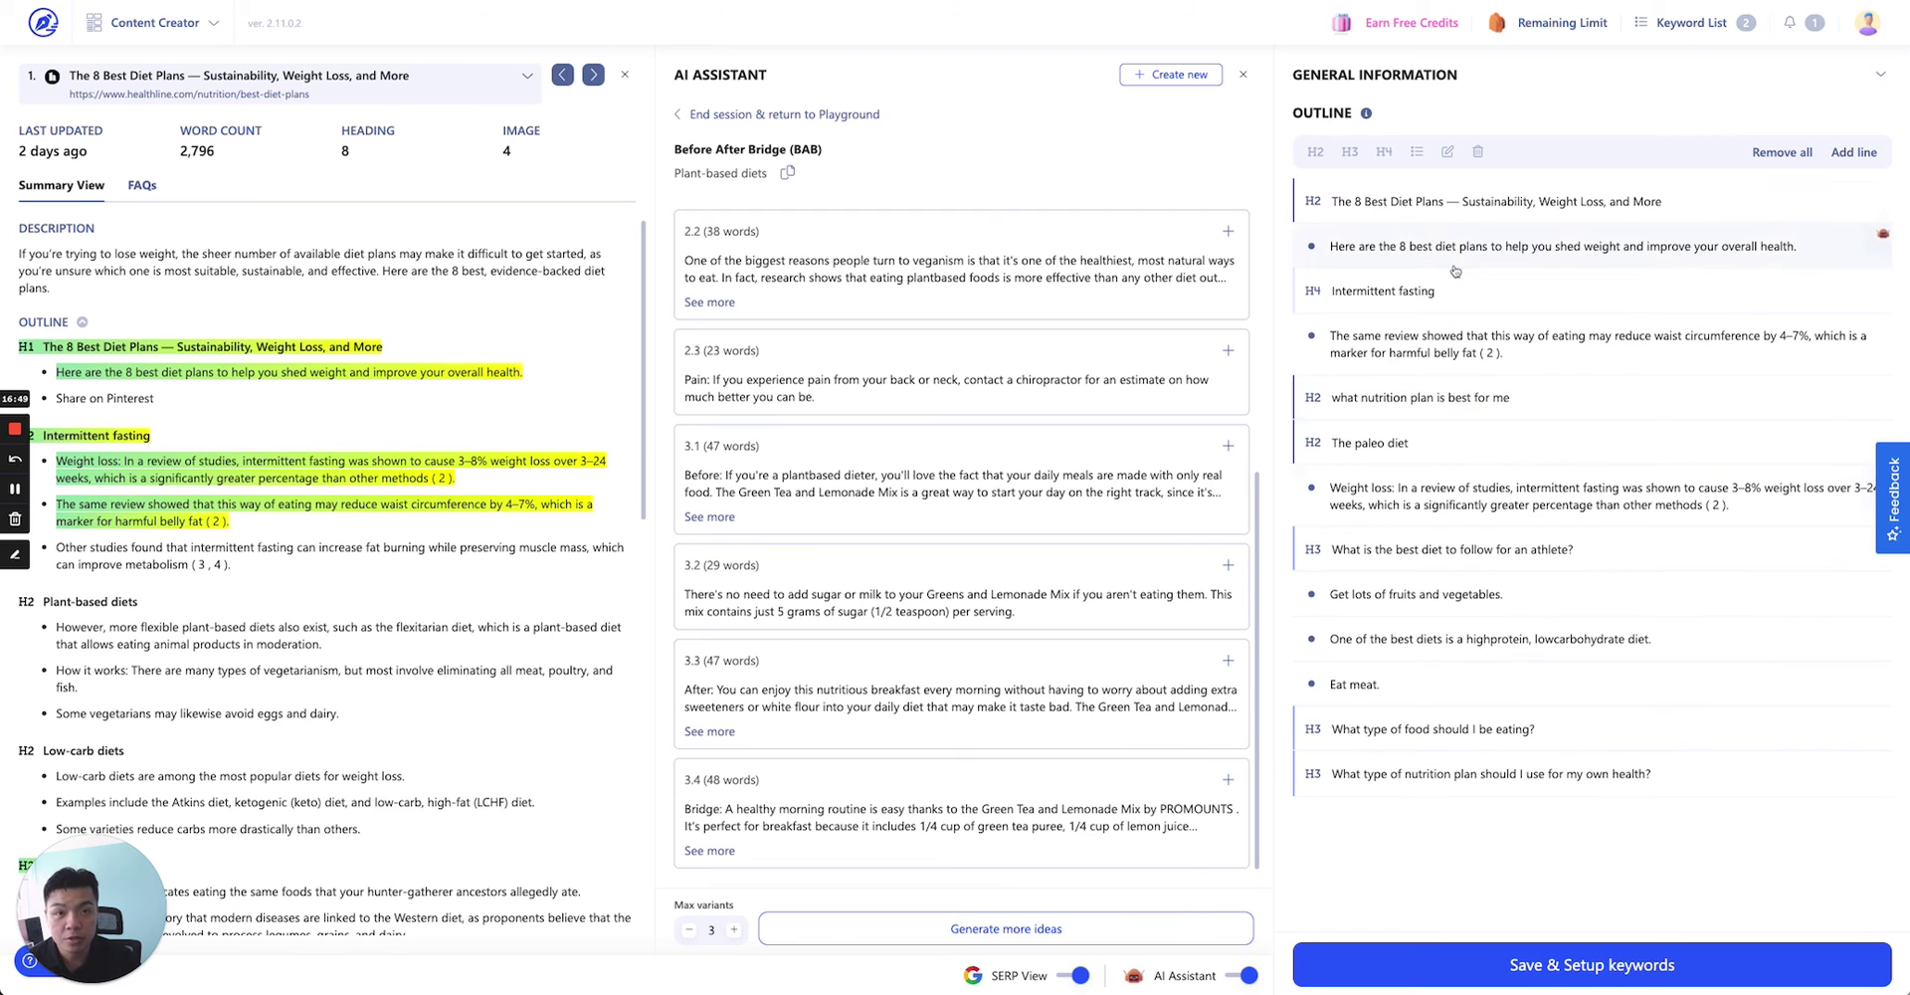
Switch the competitor panel to result 14, 'Nutrition Planning – GU Energy Labs'.
scroll(358, 694, down, 1)
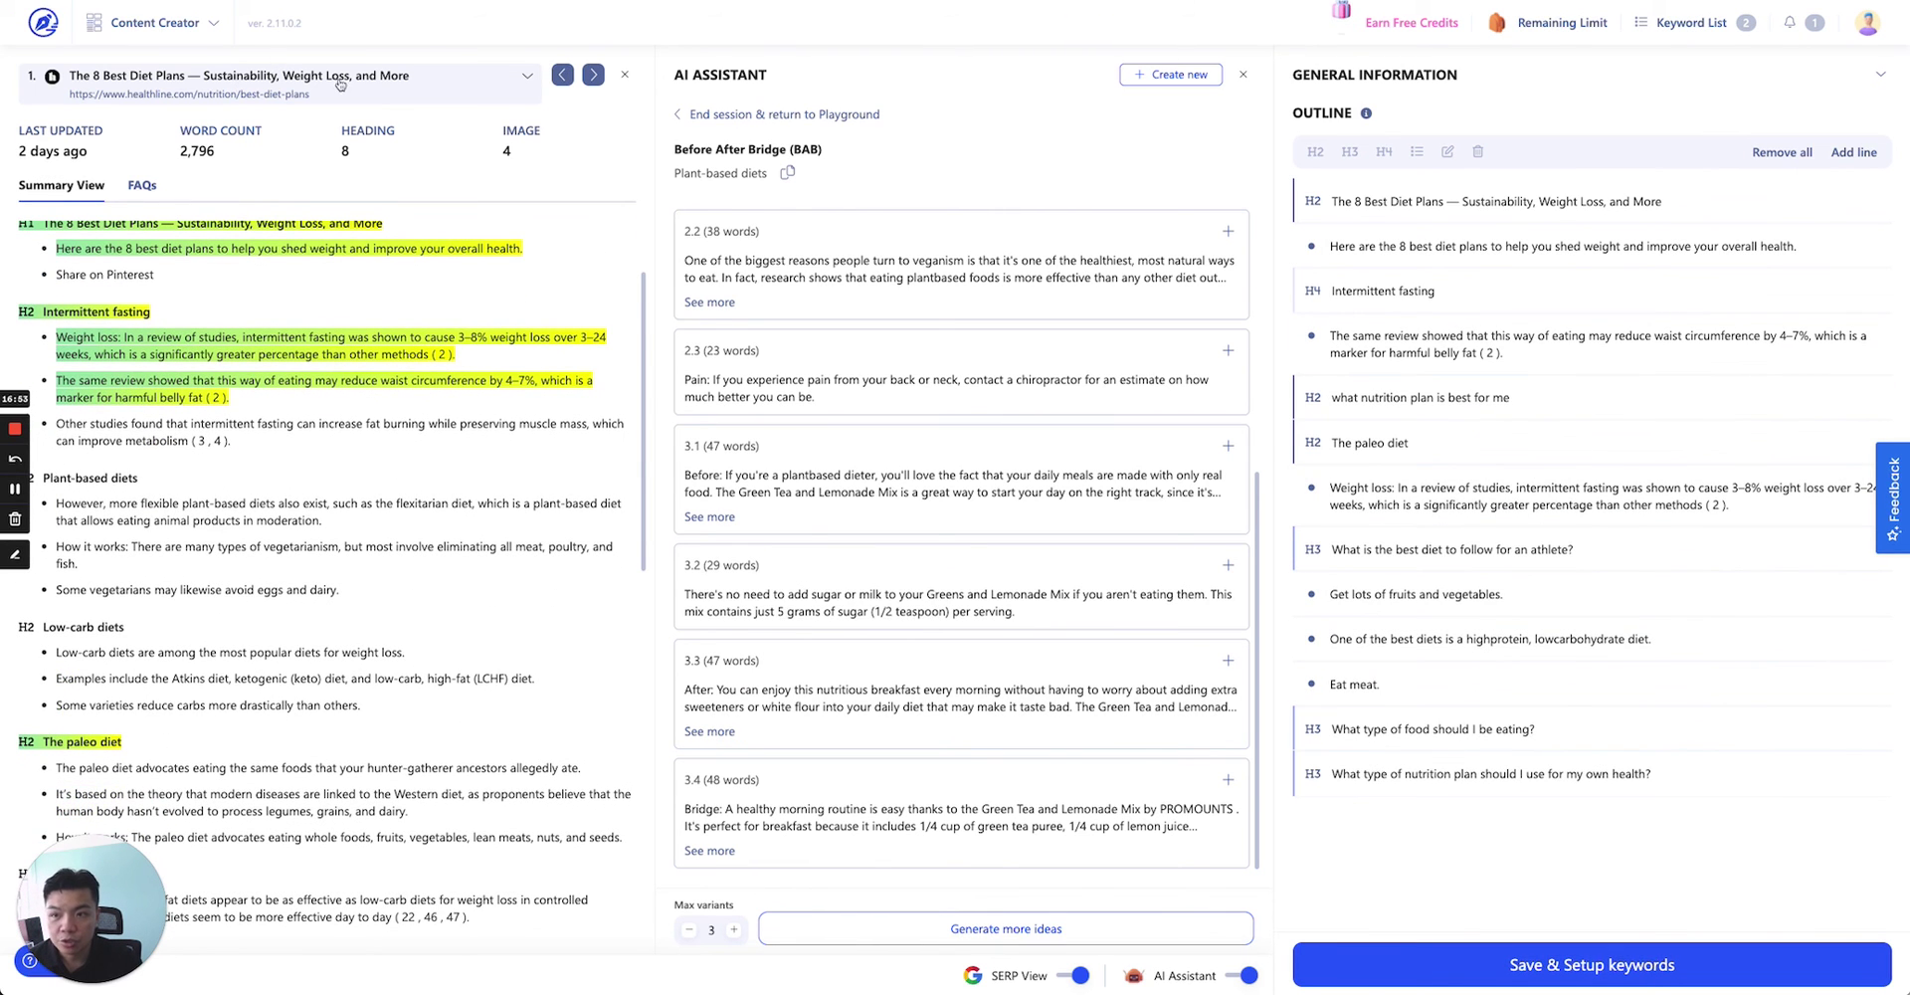
click(271, 100)
scroll(349, 430, down, 4)
click(338, 417)
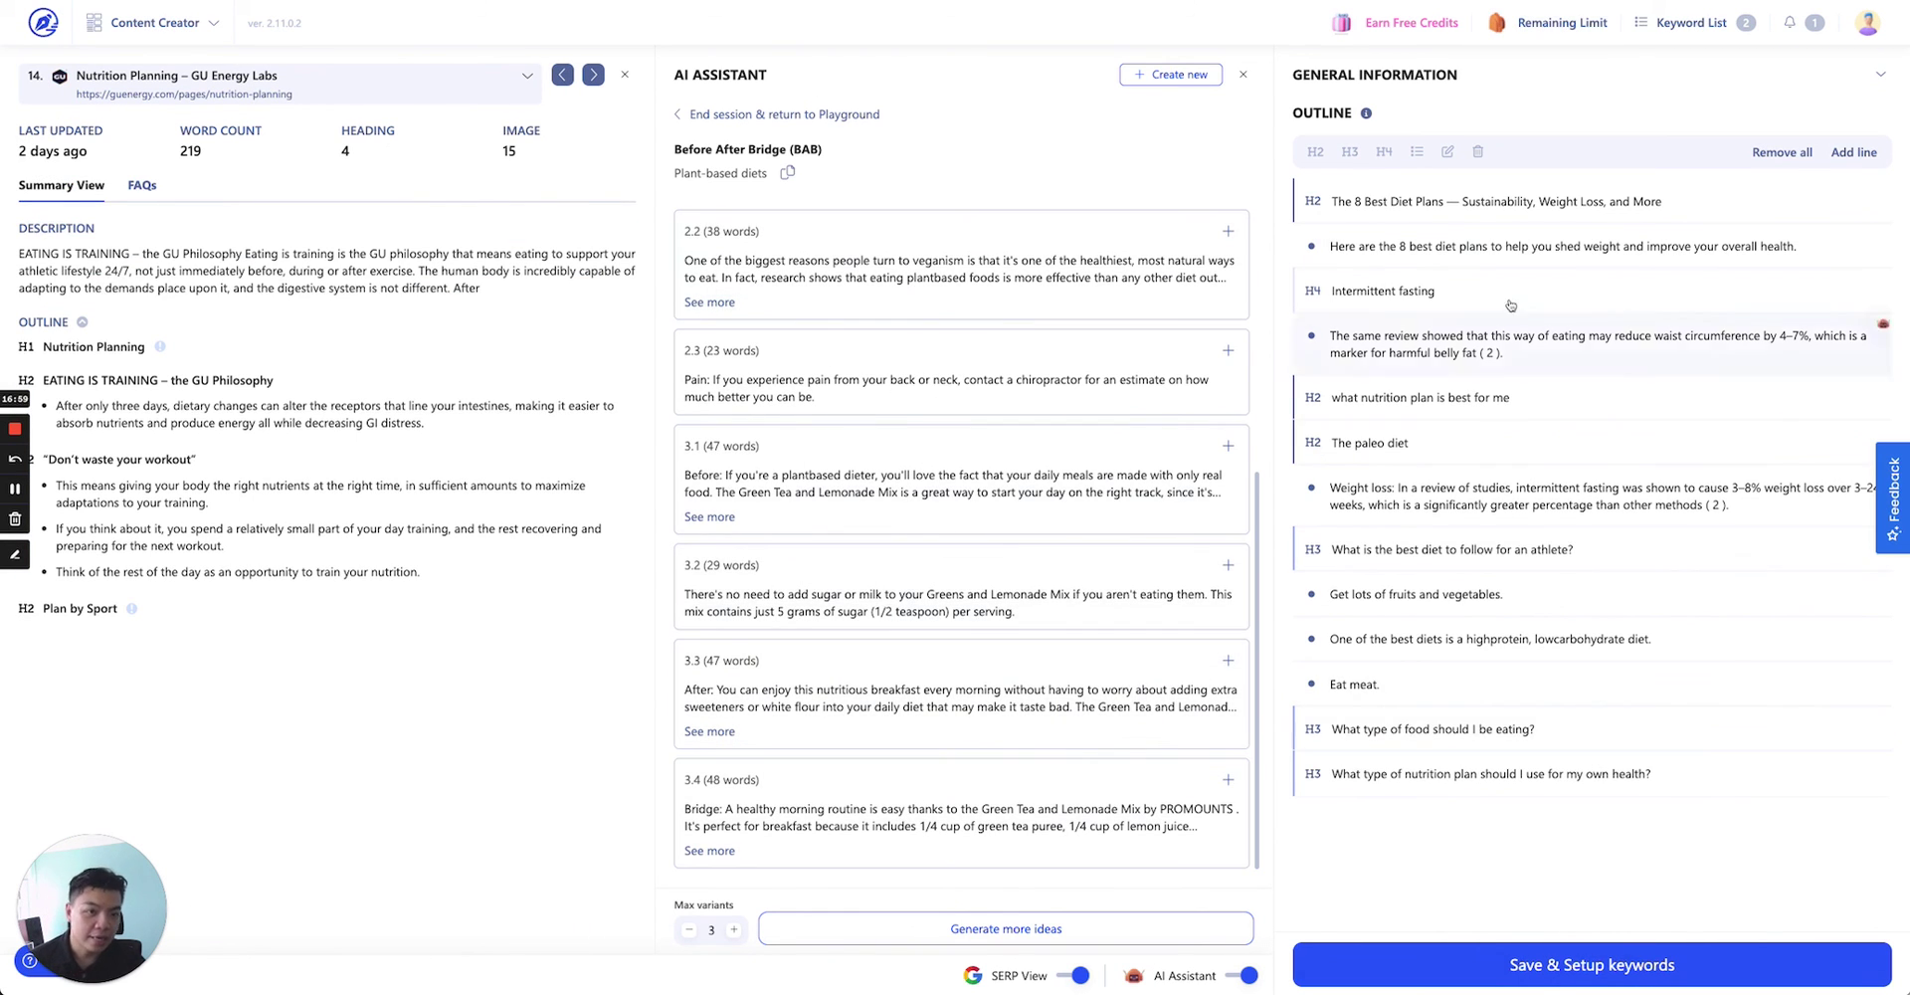
End the Before After Bridge session and bring the AI Assistant back to its Playground template list.
click(1171, 73)
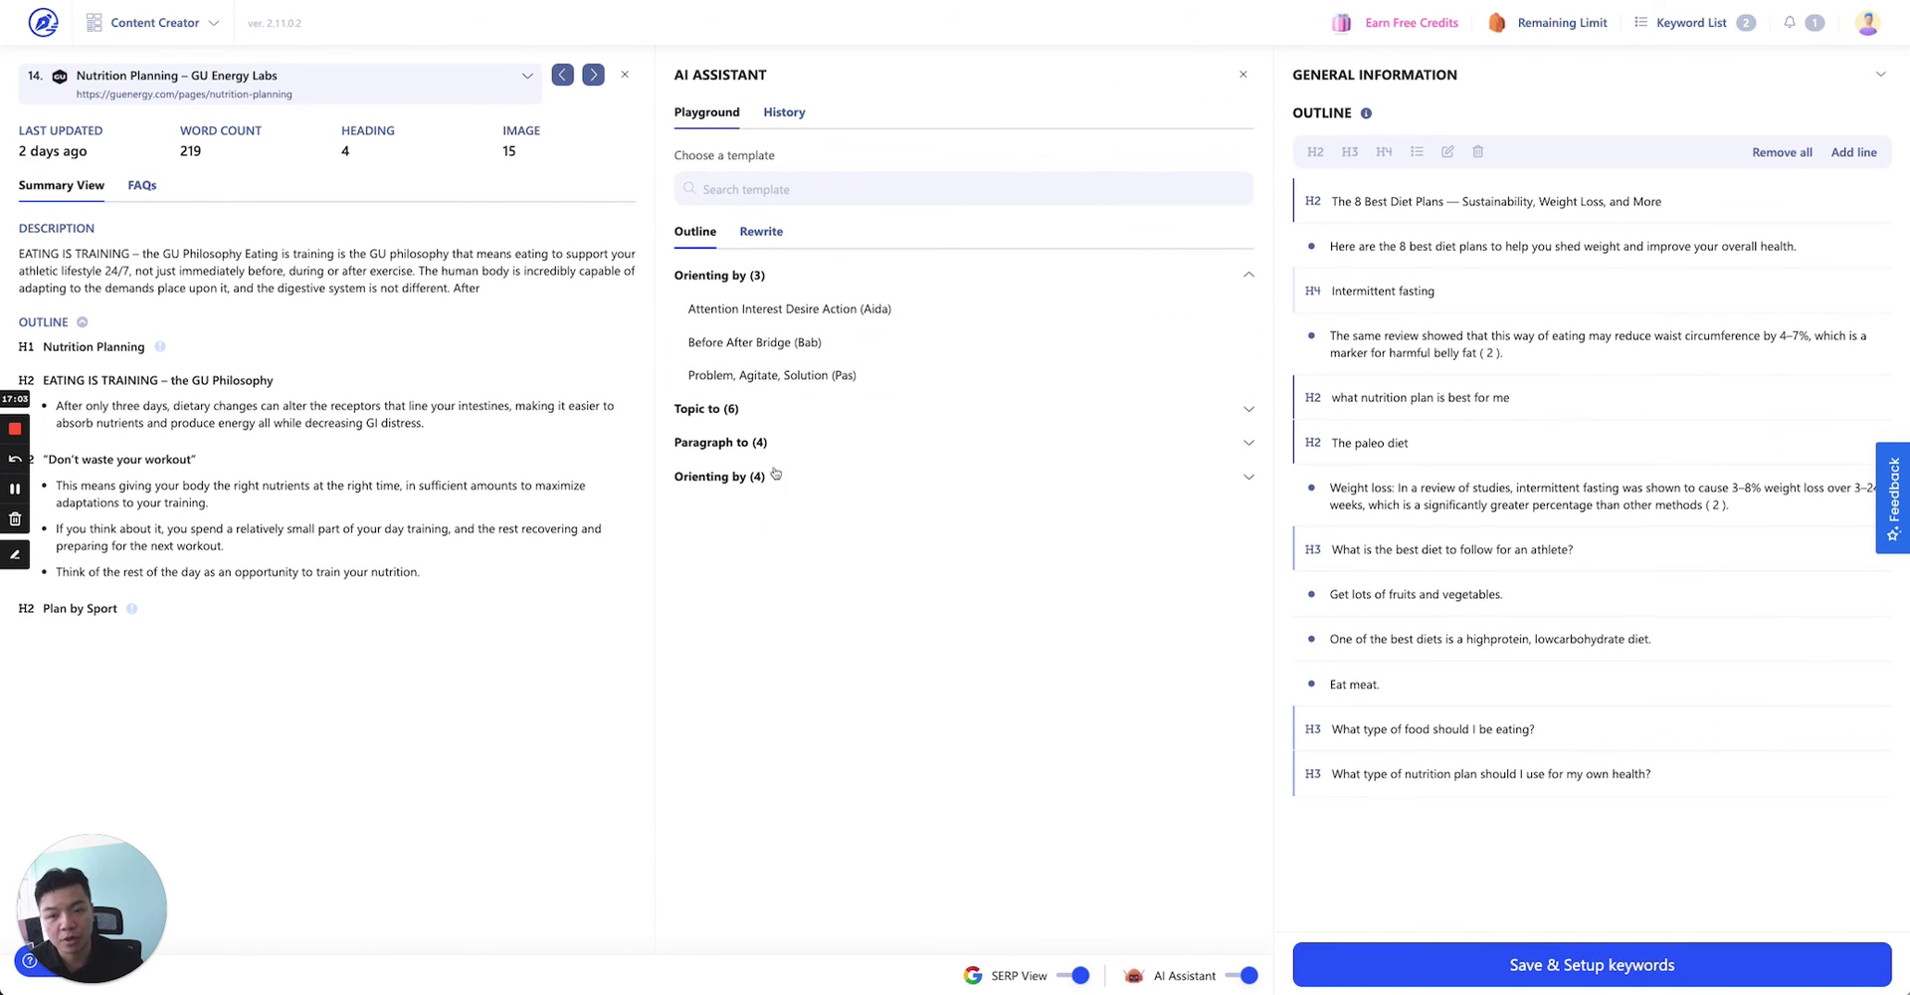
click(755, 191)
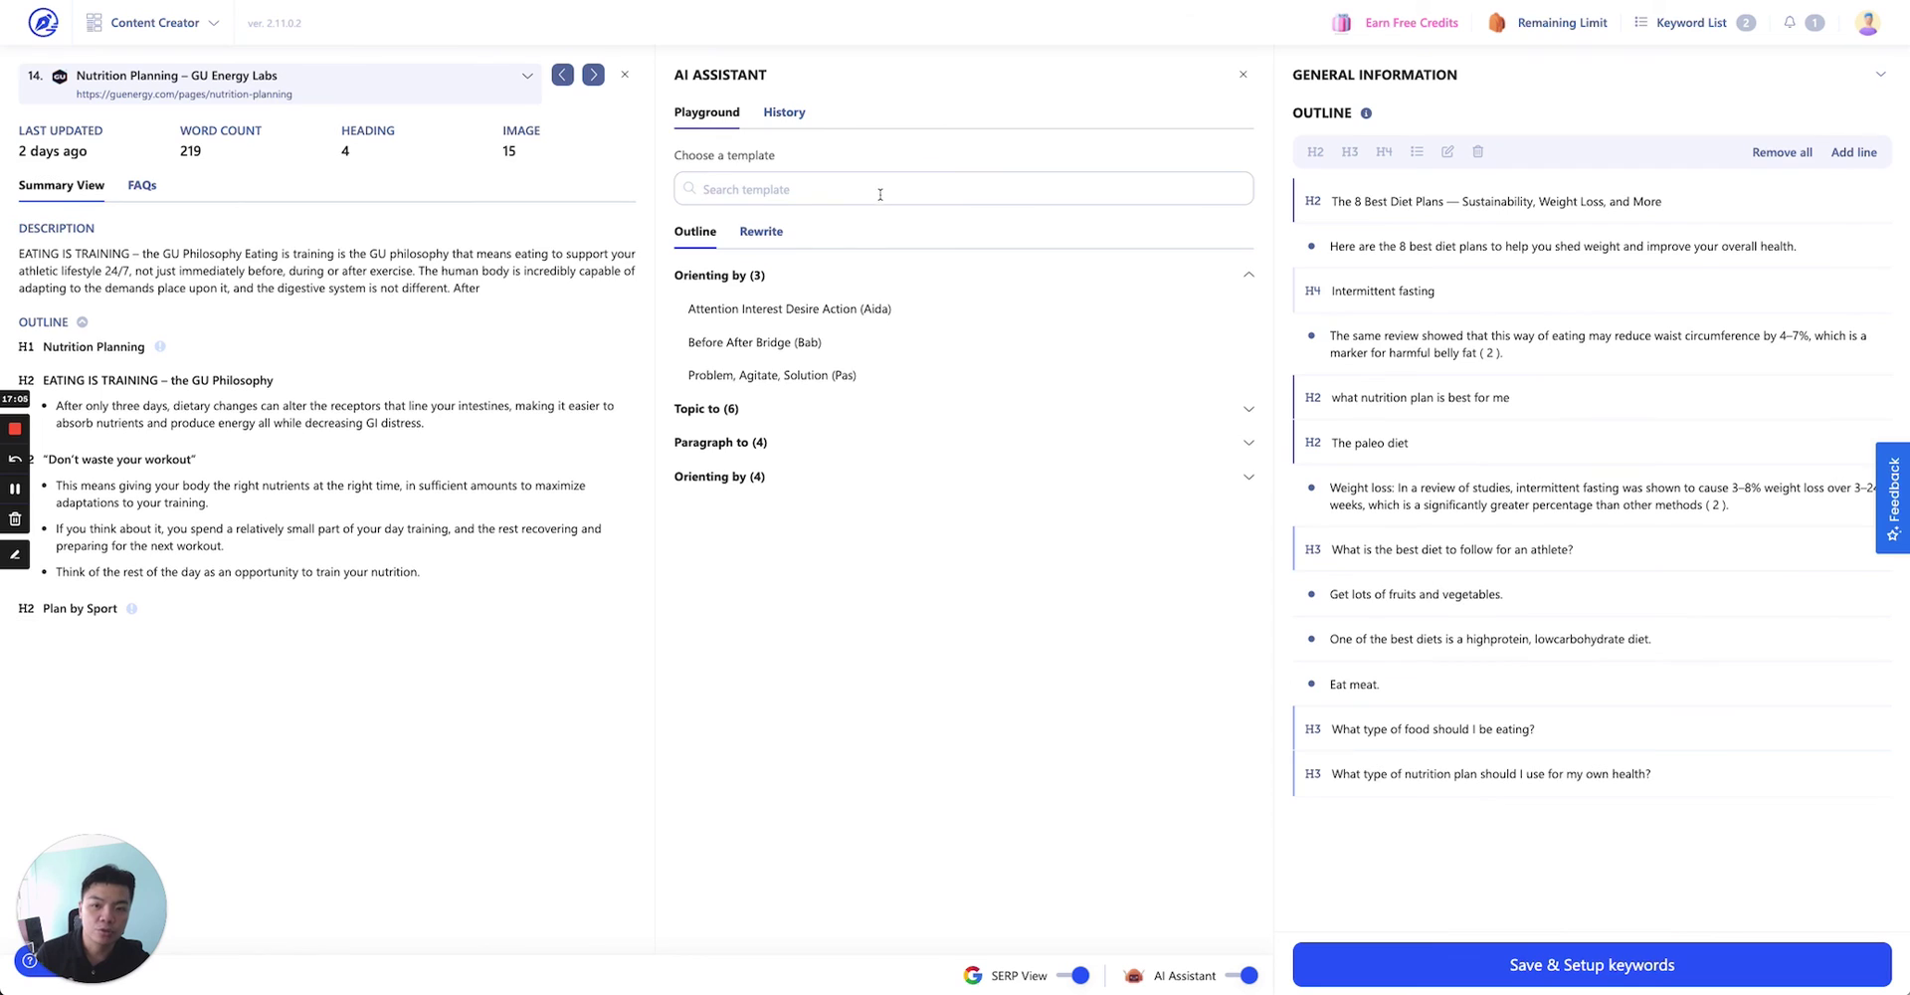
click(784, 113)
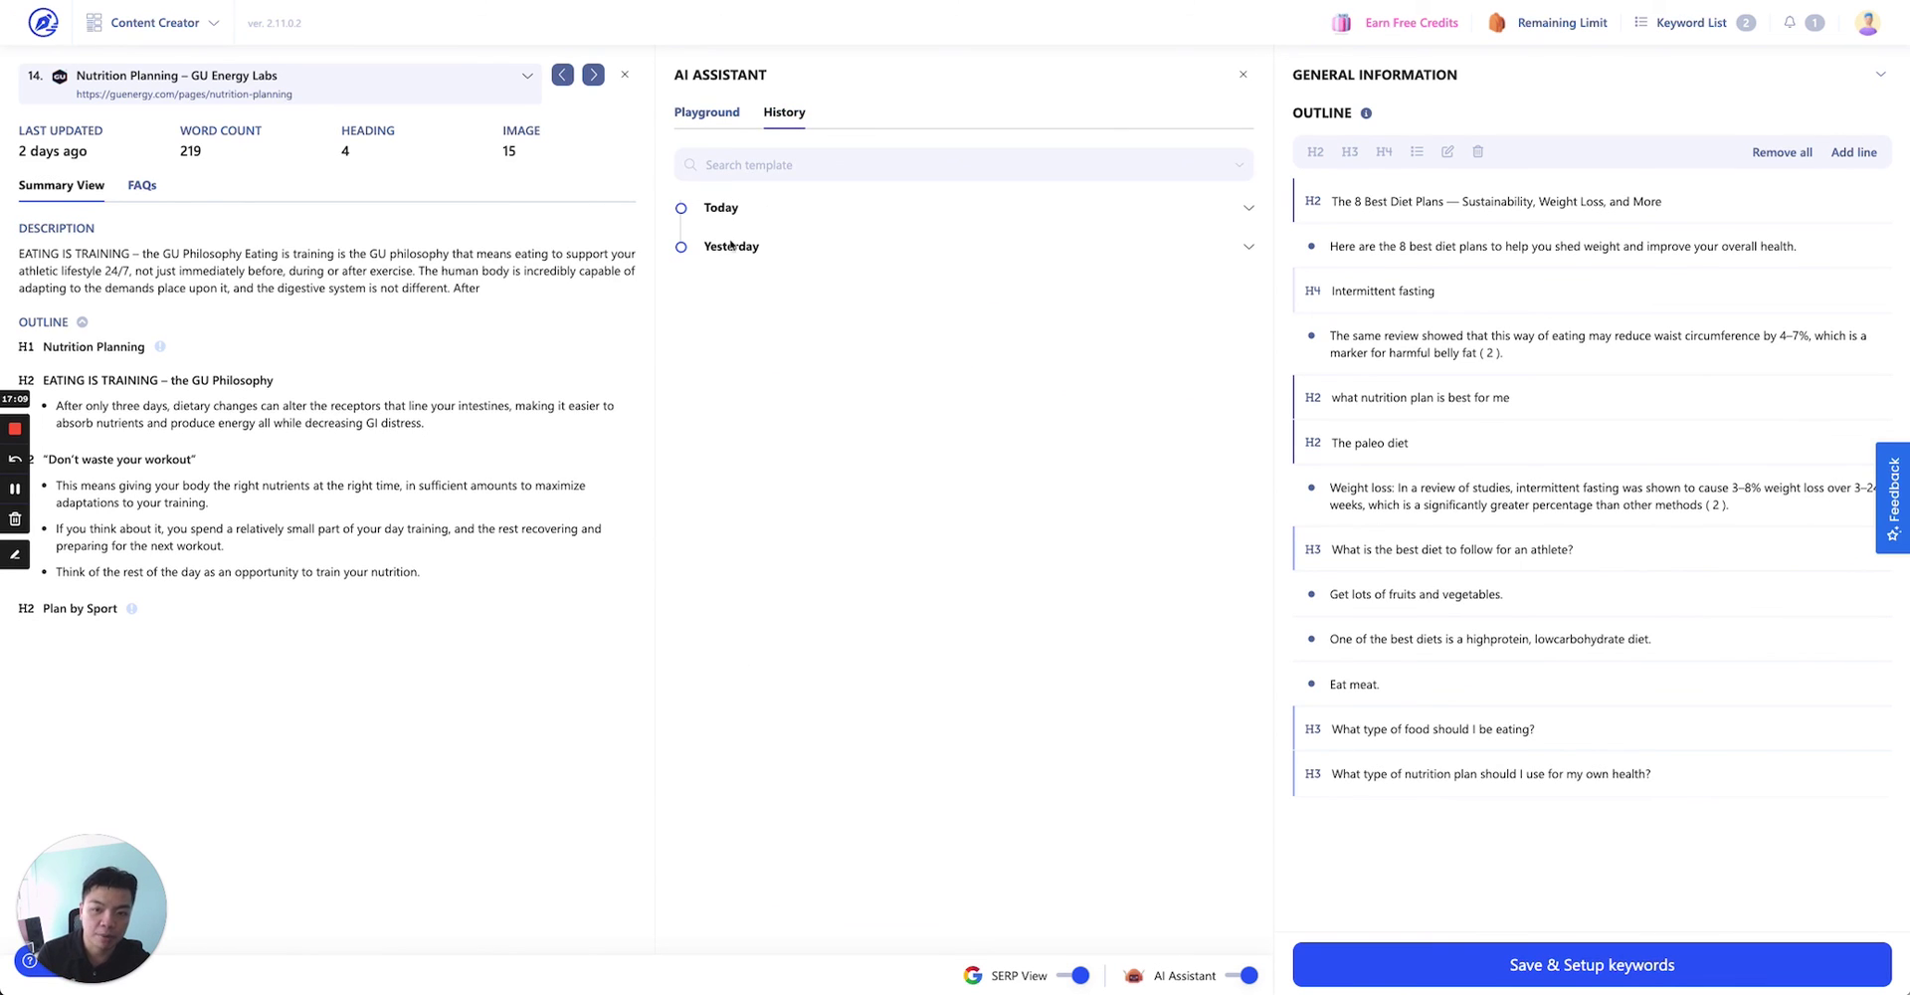
click(727, 113)
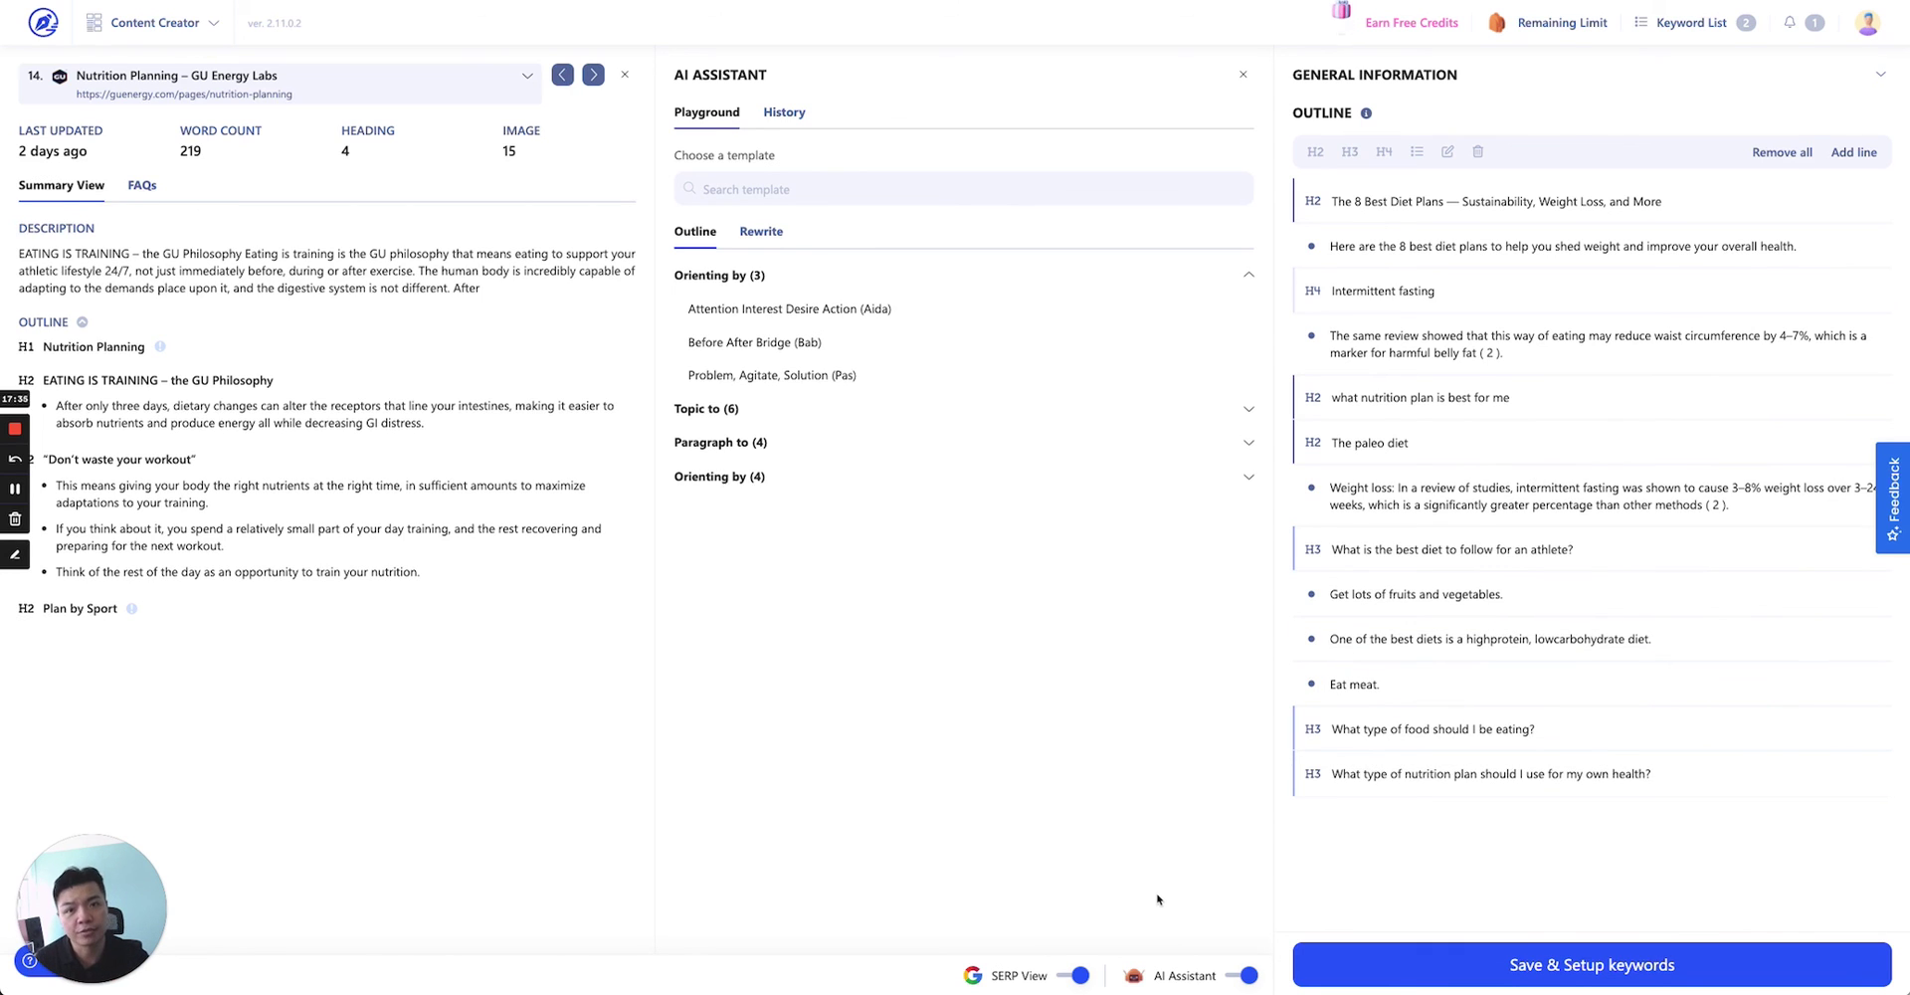
Close the GU Energy Labs article panel and the AI Assistant, leaving the Competitive Analysis list visible.
click(624, 74)
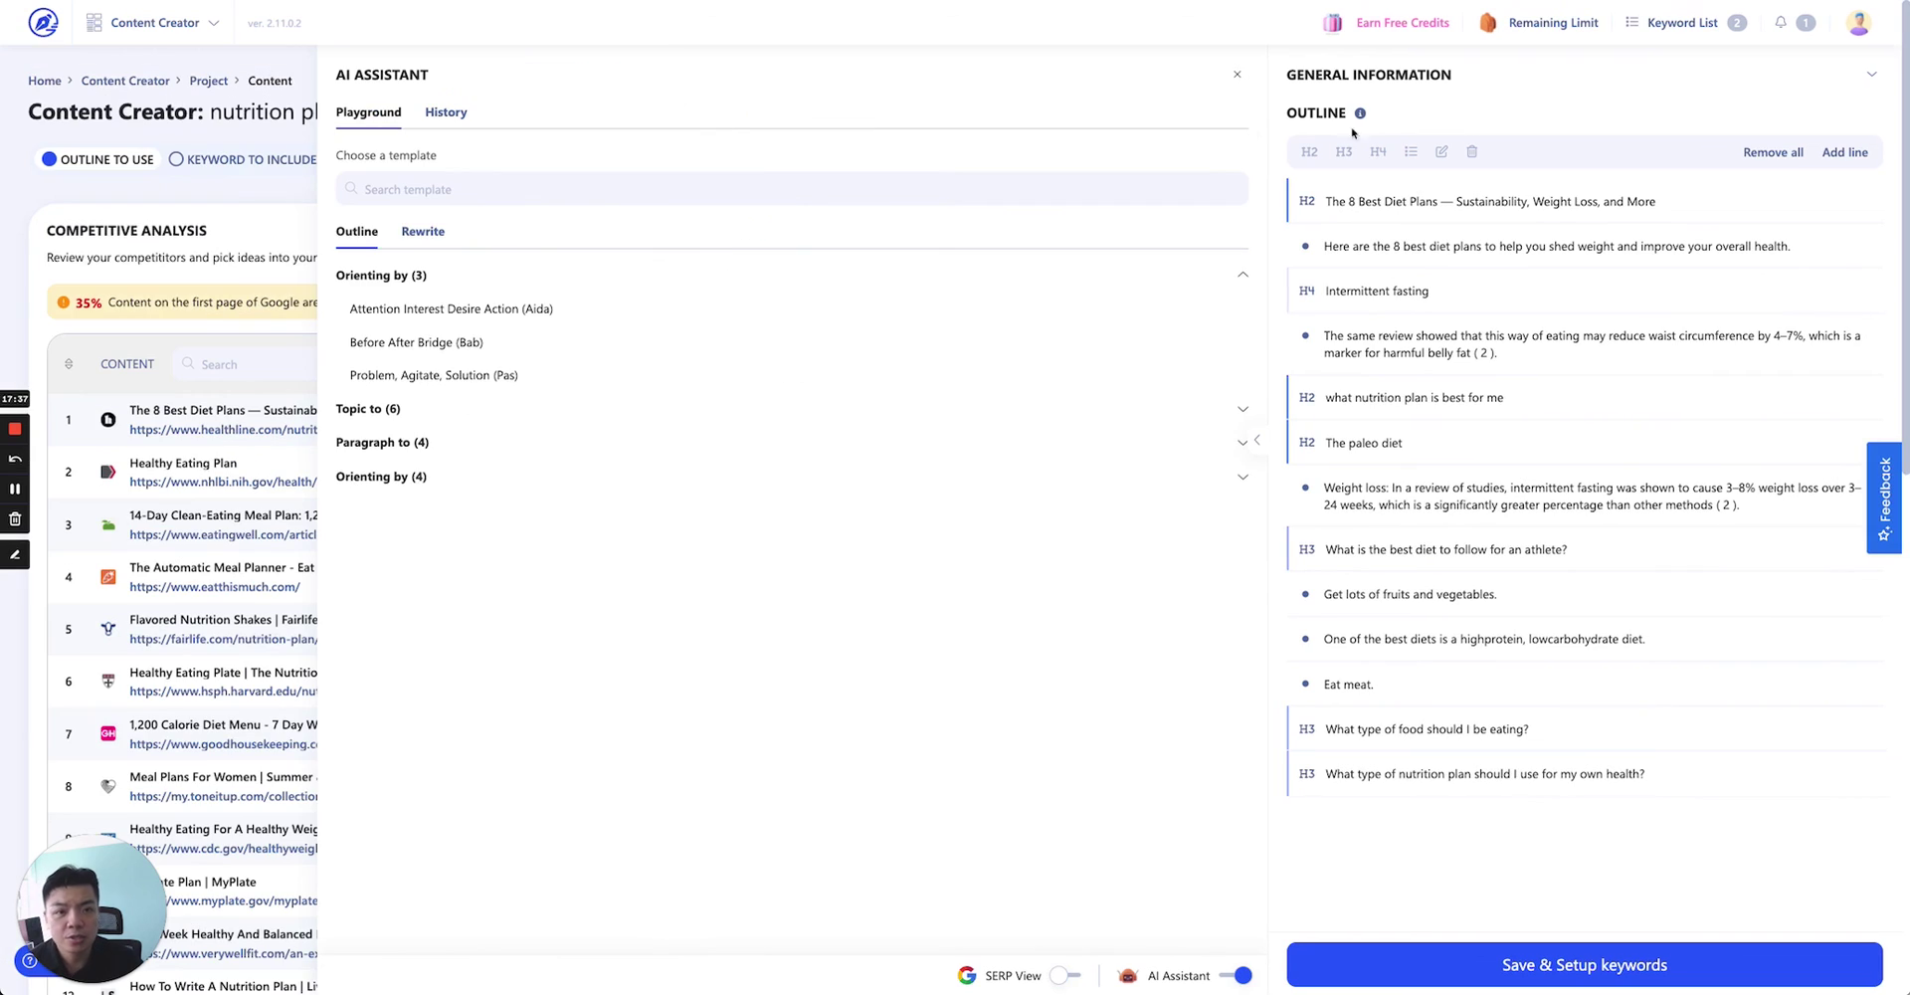
click(1236, 74)
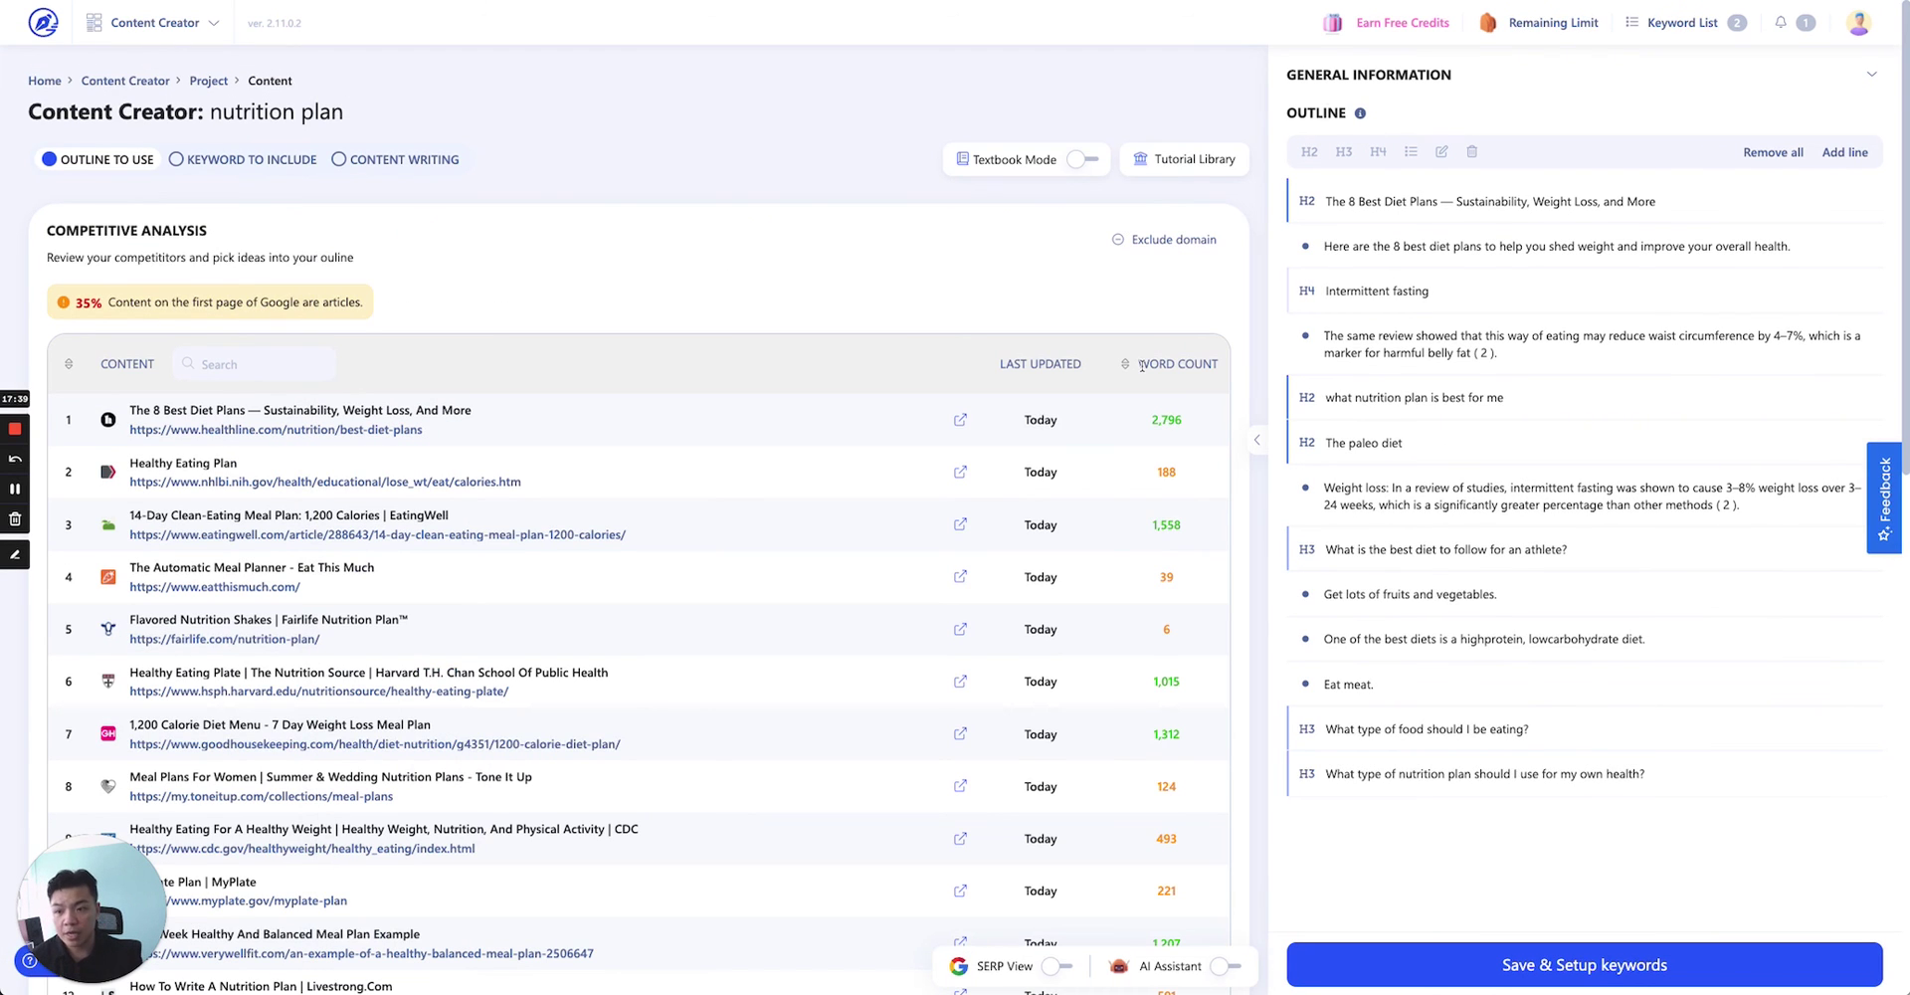